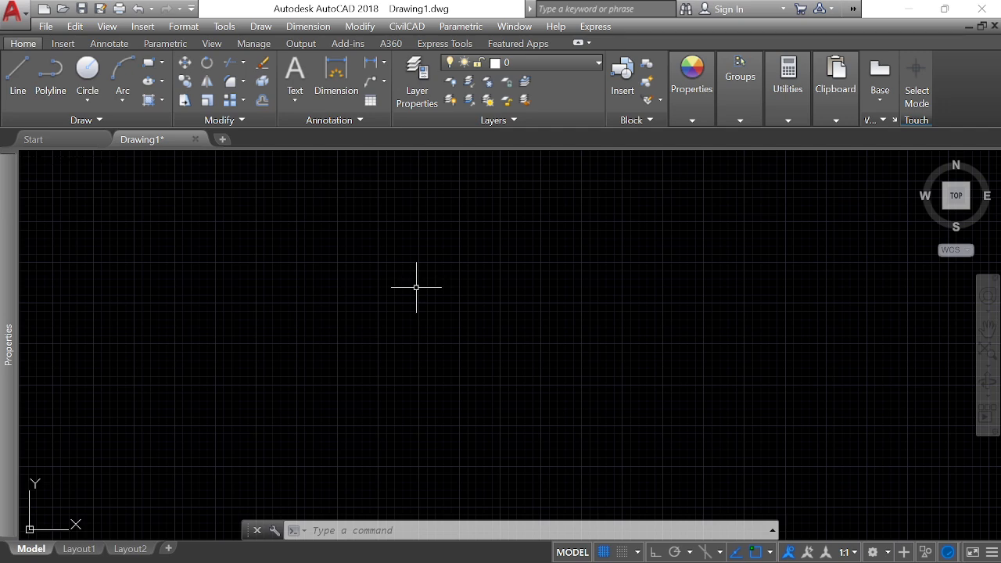
Step: Open Layout1, look at Layout2, and return to Layout1 for working in paper space
click(77, 549)
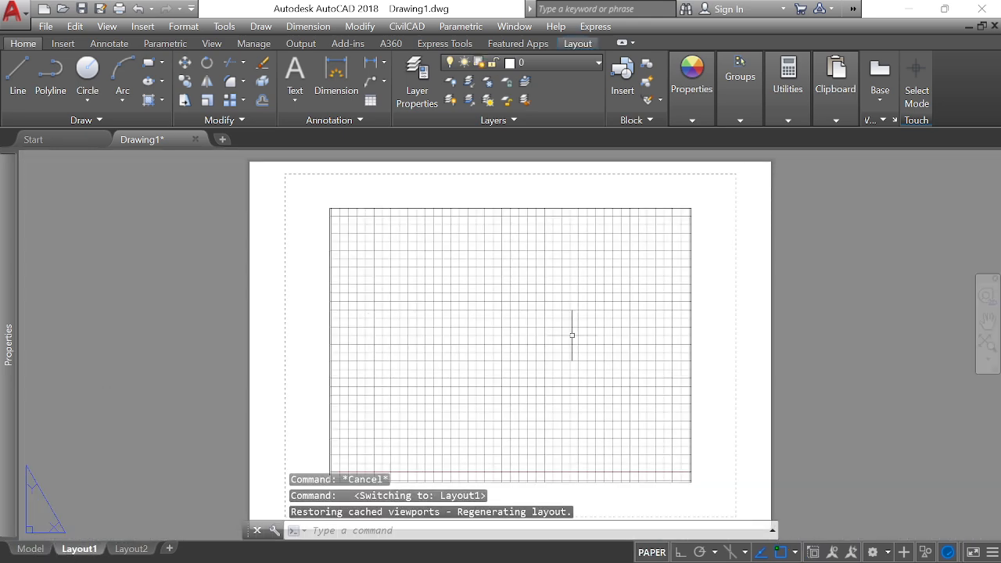
mouse_move(80, 553)
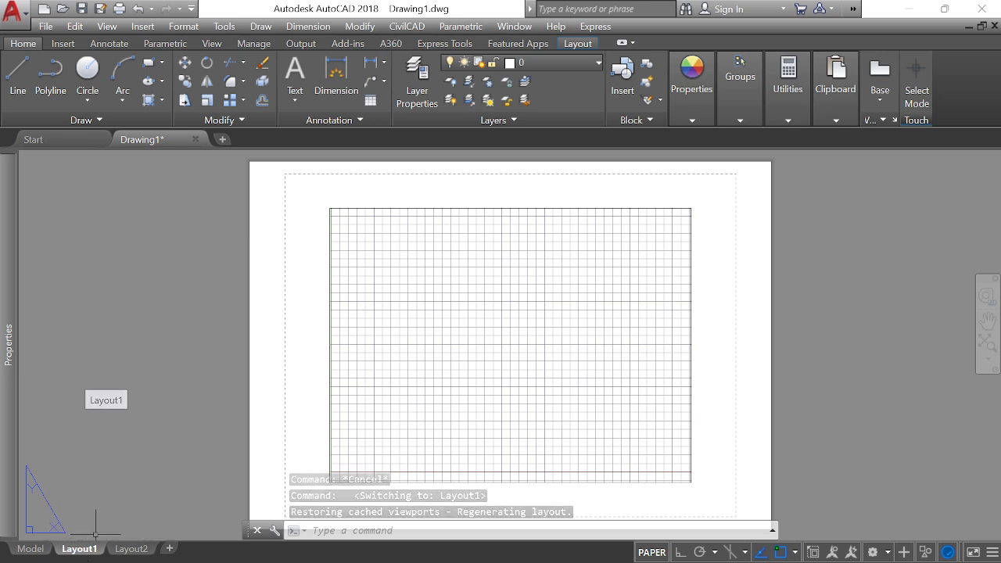
click(127, 550)
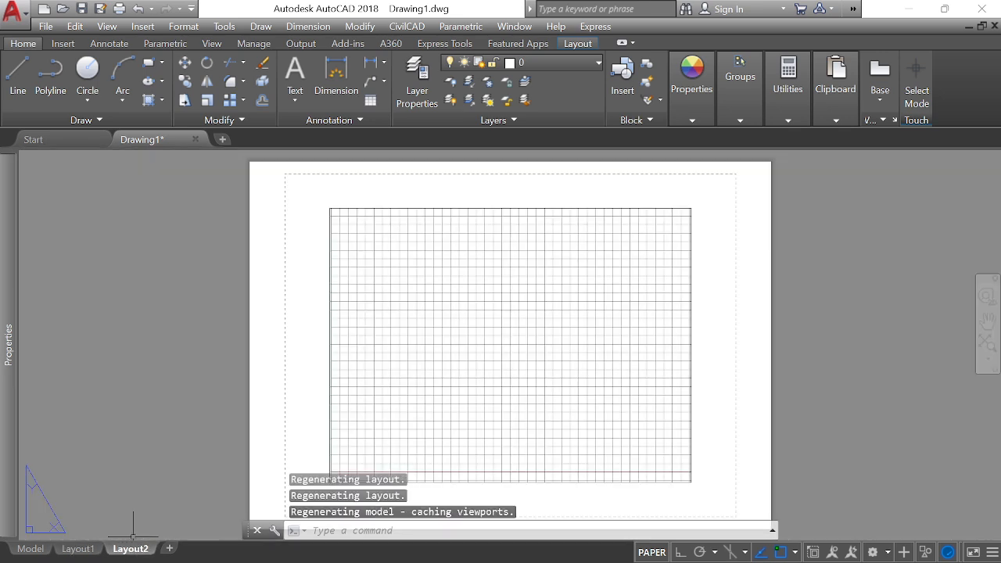
click(73, 550)
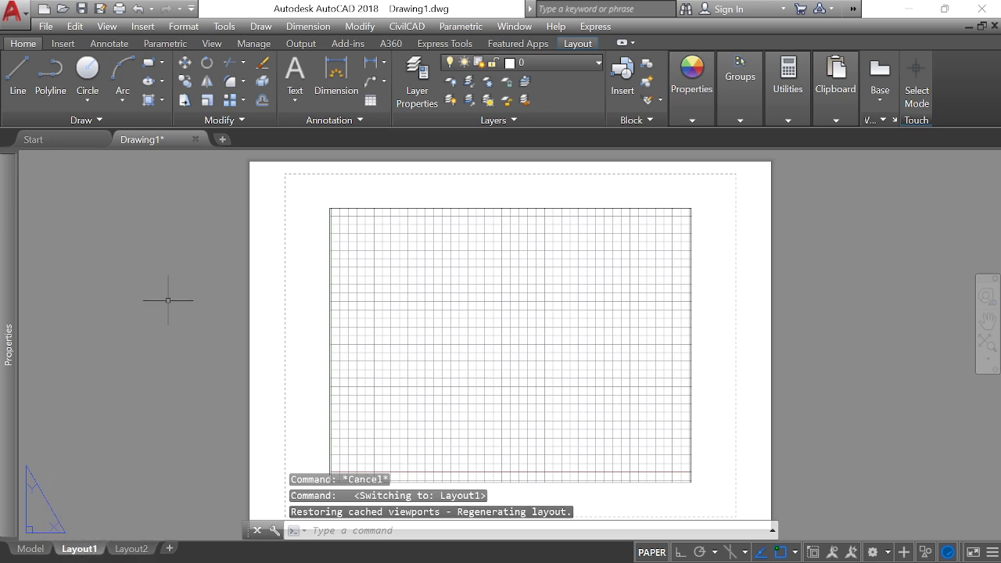
scroll(158, 288, down, 2)
scroll(157, 318, down, 3)
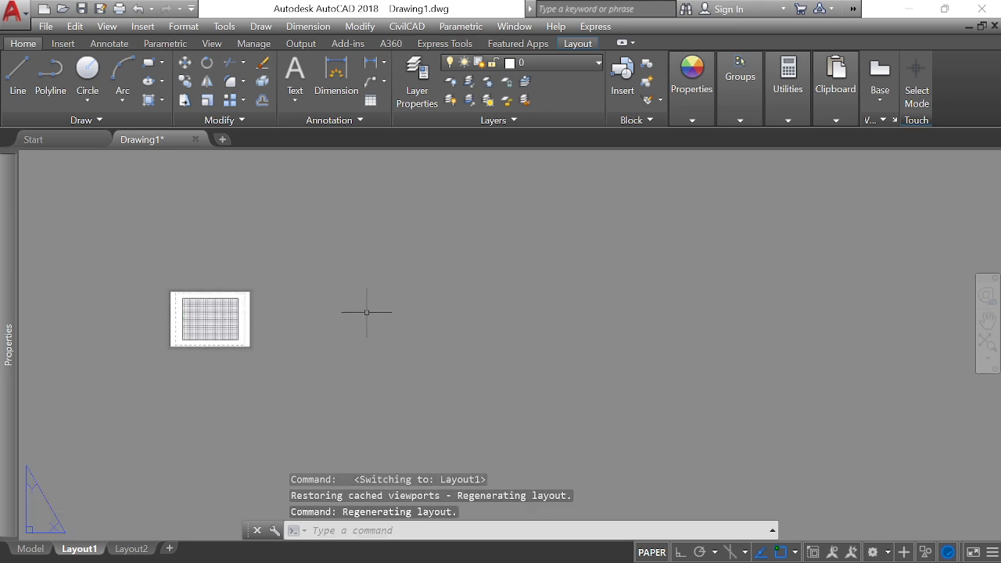
scroll(337, 320, up, 4)
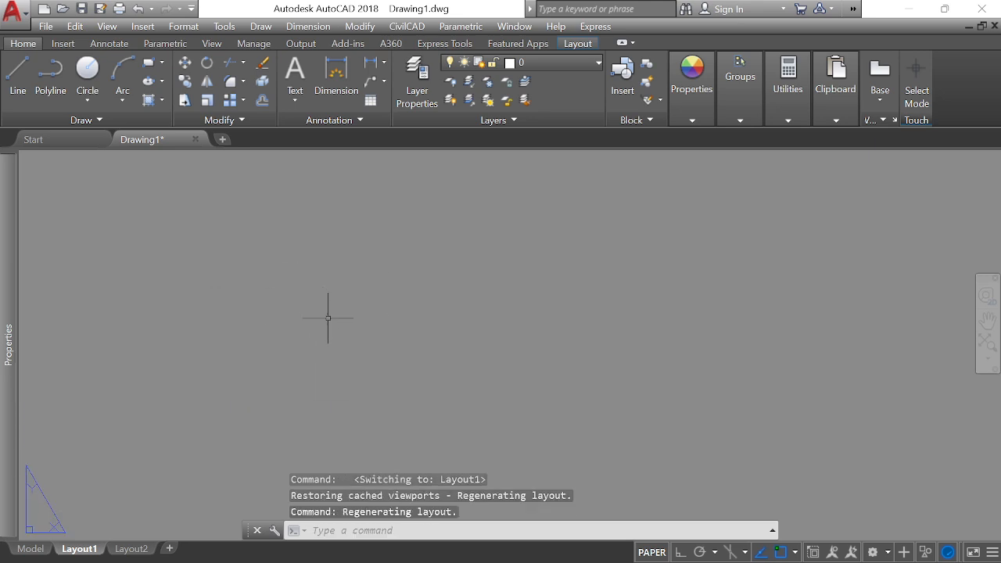
text(rec)
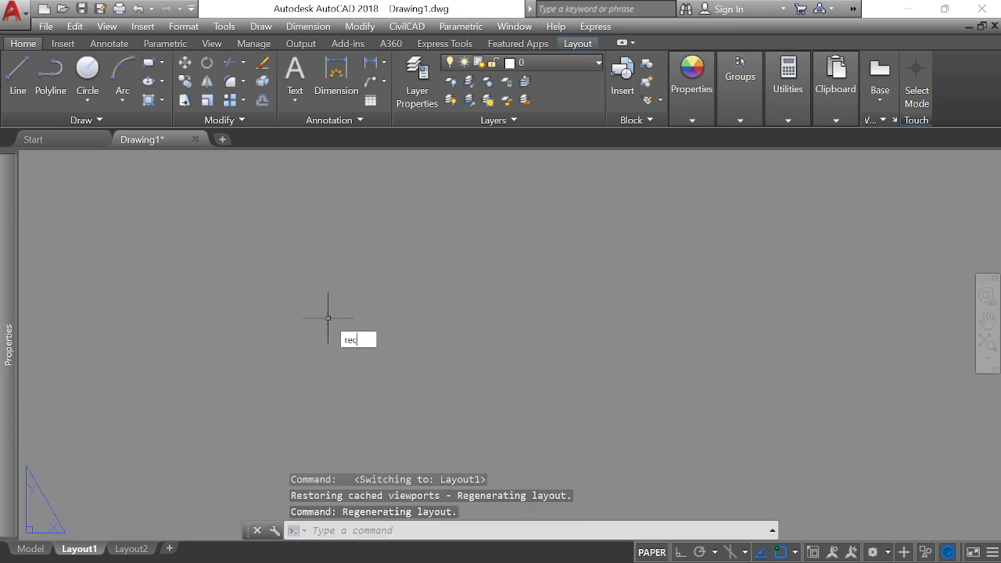
key(Return)
click(341, 448)
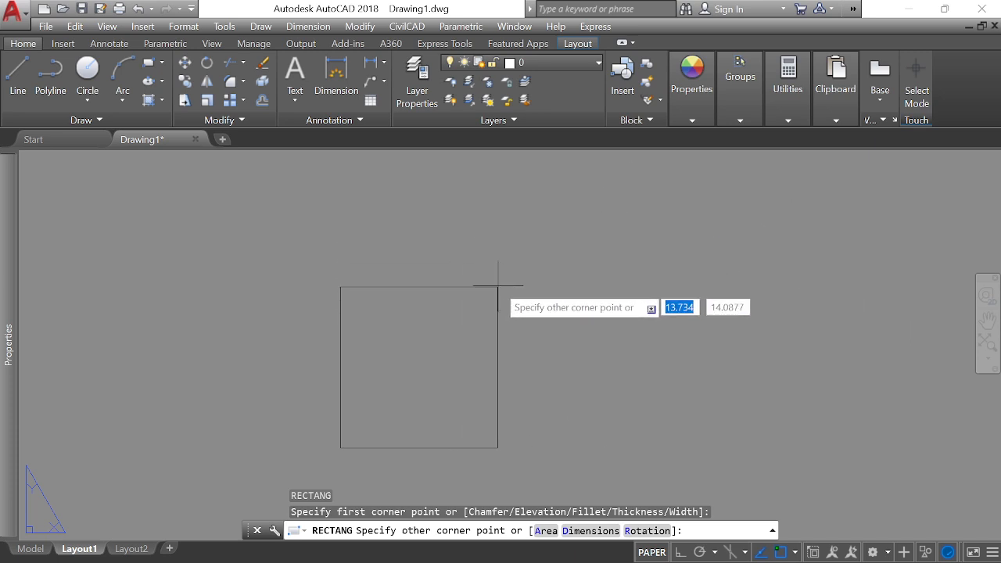
key(Escape)
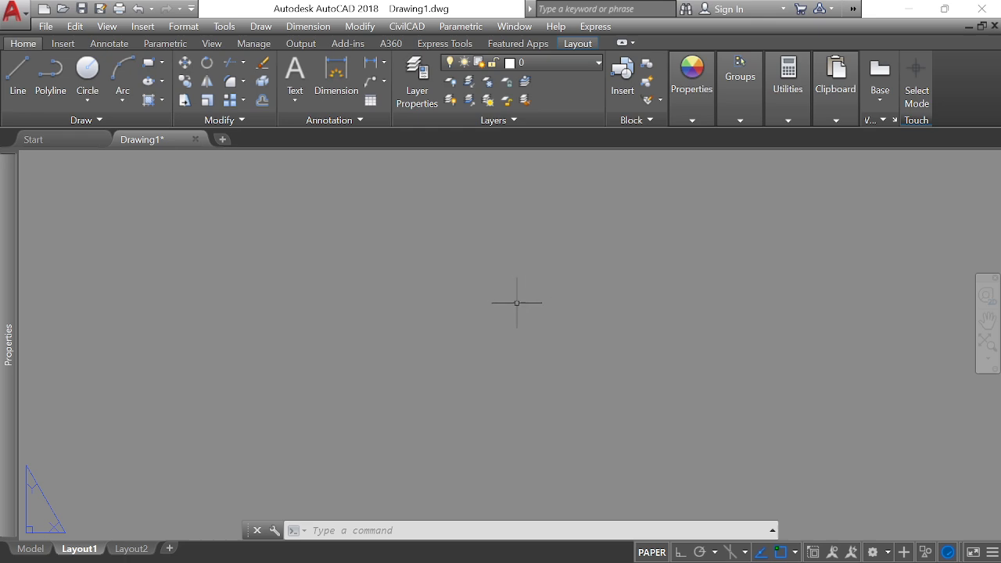
Step: Draw an 841 by 594 rectangle in the empty paper space outside the Layout1 sheet
text(rec)
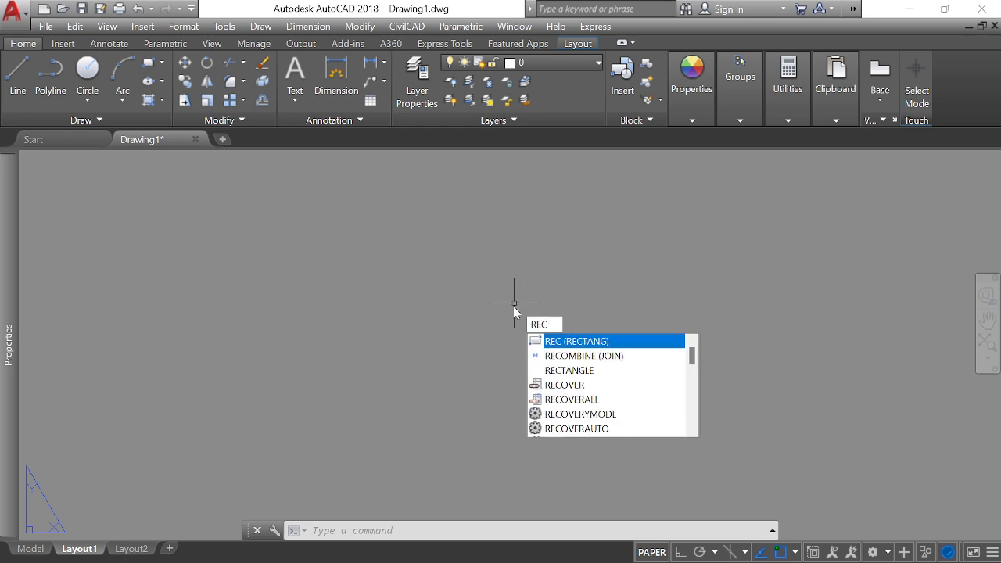
key(Return)
click(354, 265)
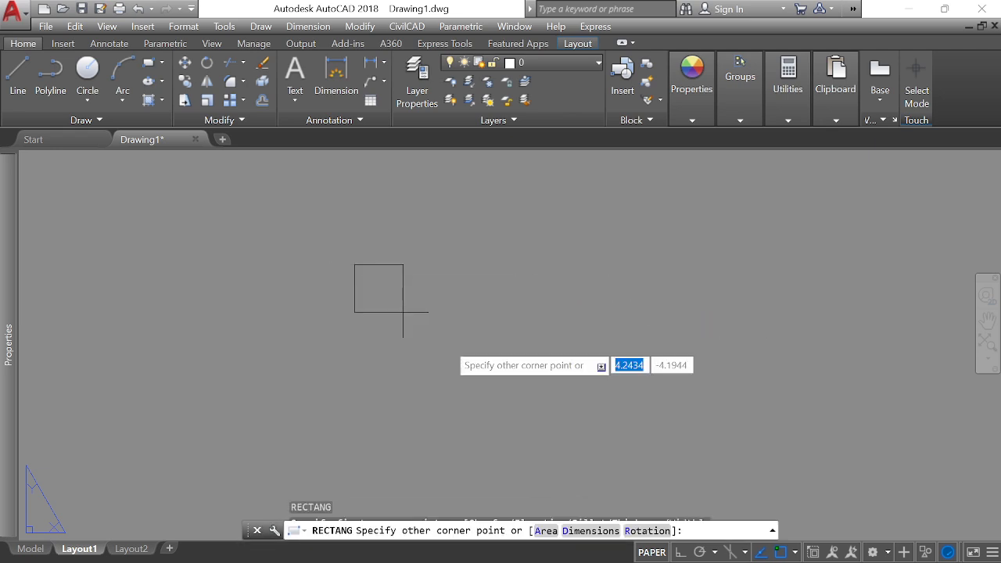
scroll(619, 400, down, 1)
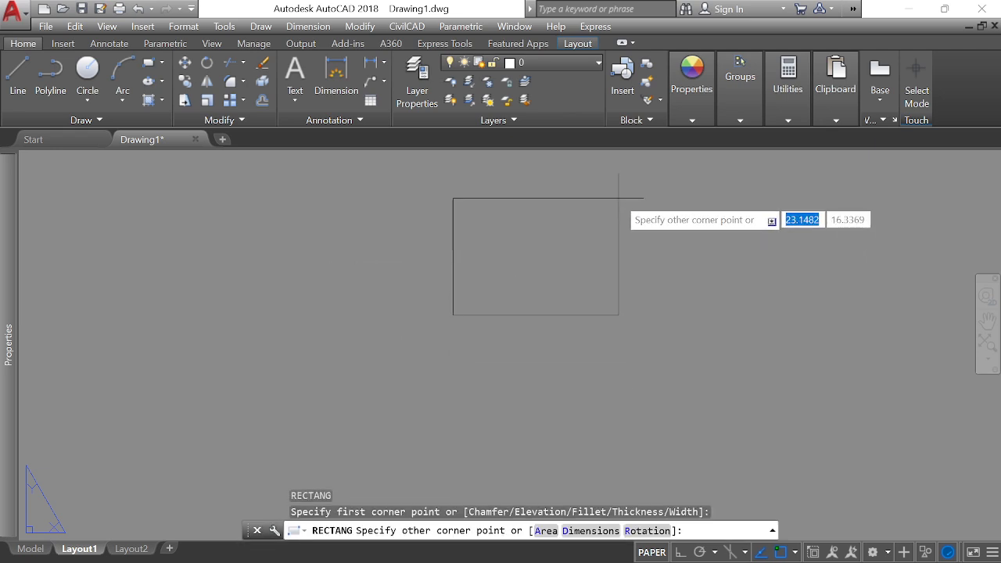
scroll(655, 203, up, 4)
scroll(677, 184, down, 2)
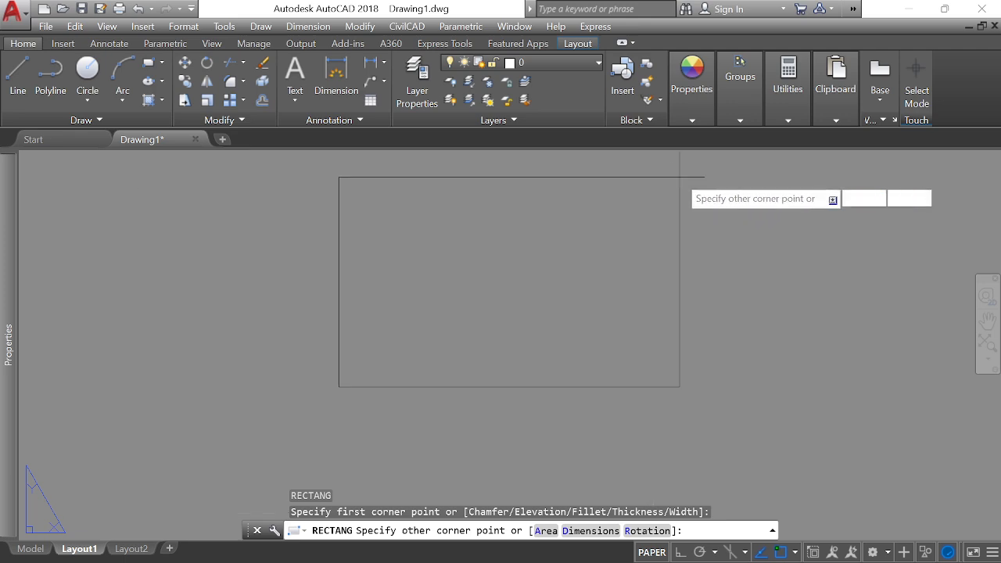
scroll(648, 204, up, 2)
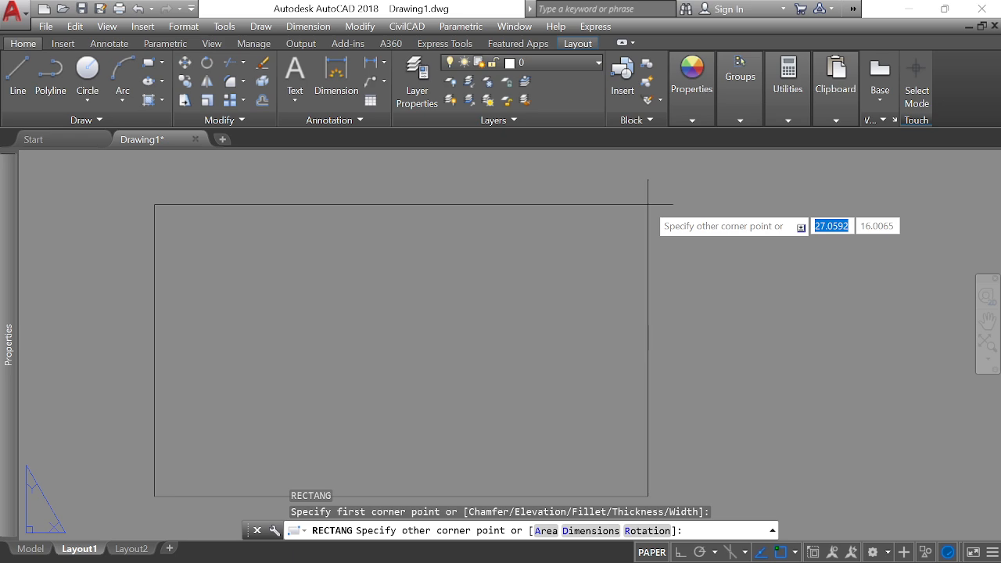
text(8)
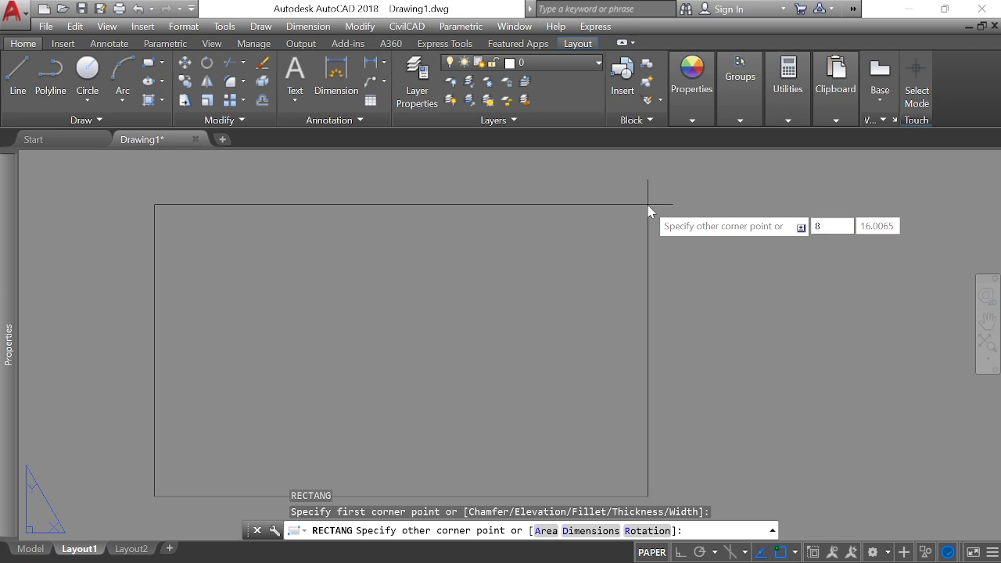
text(41)
key(Tab)
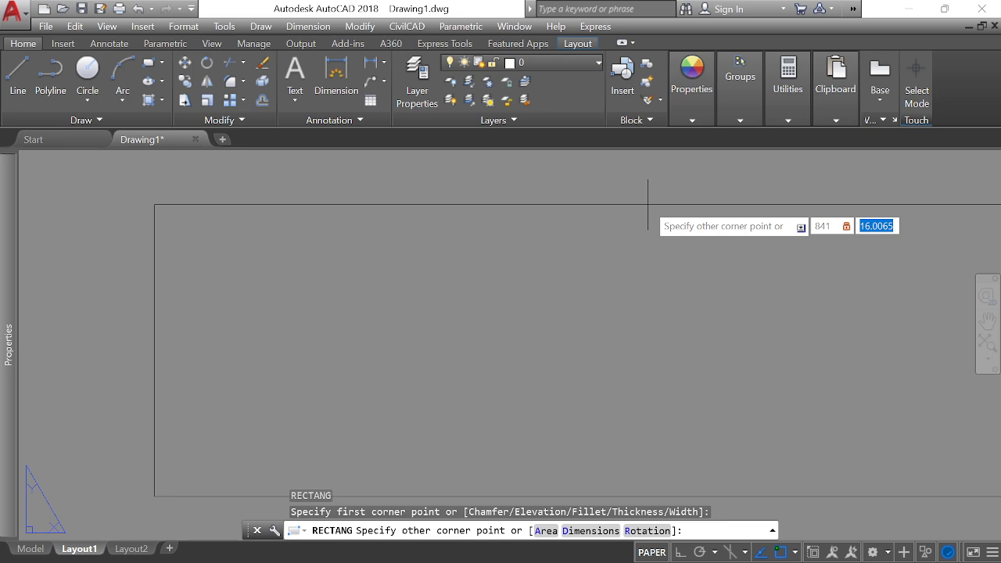
text(594)
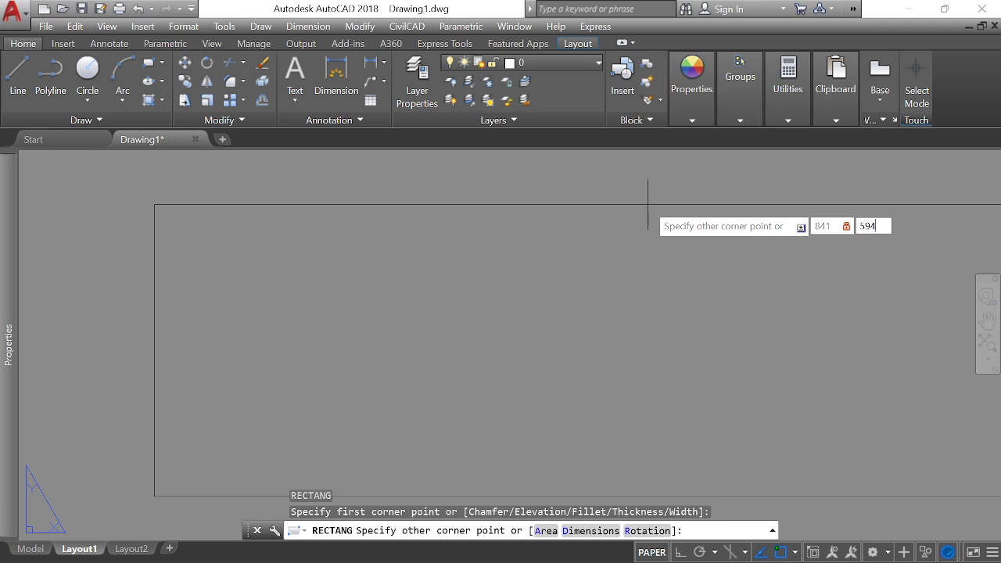
key(Return)
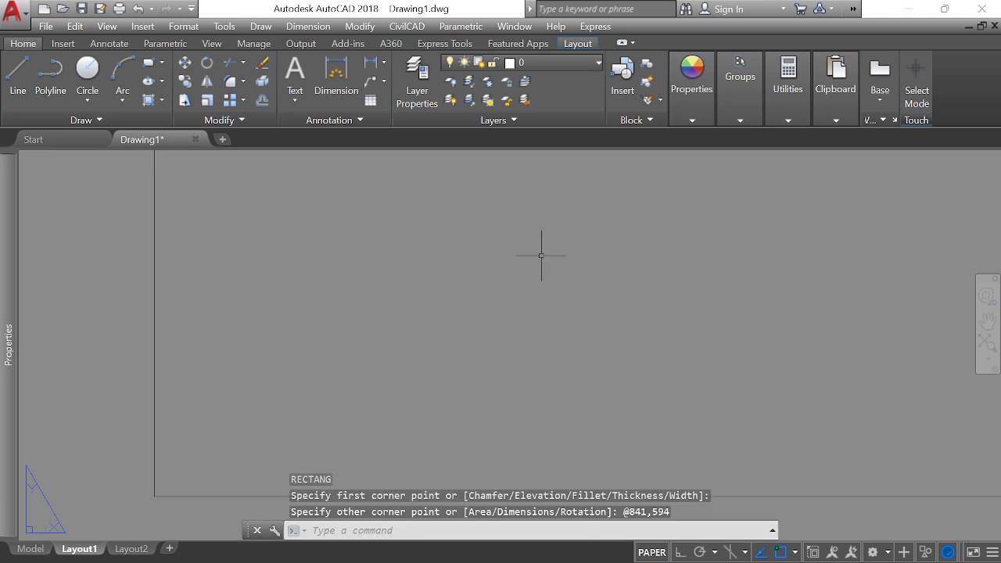
Step: Examine the whole new rectangle and compare its size with the default layout sheet
scroll(485, 290, down, 3)
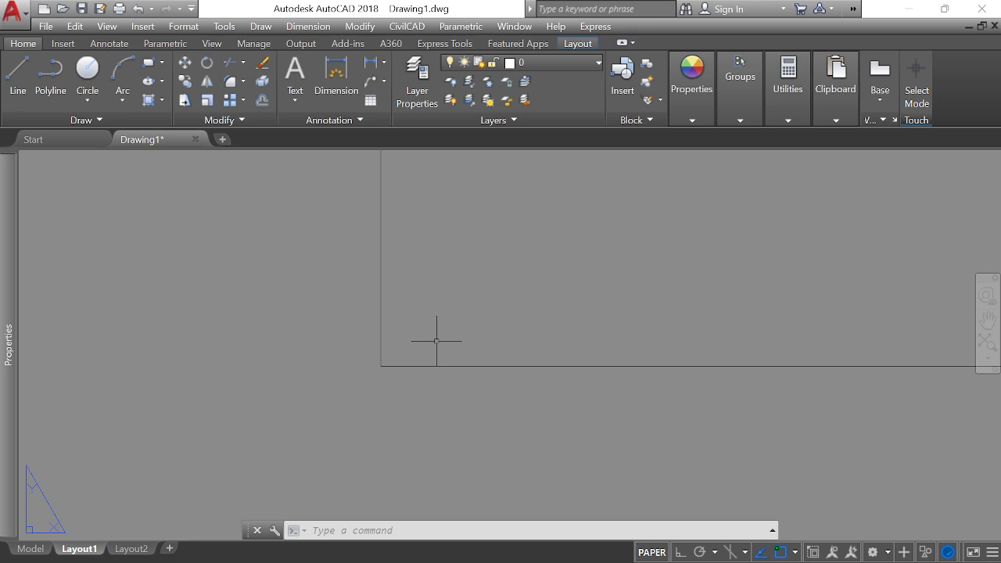
scroll(400, 435, down, 6)
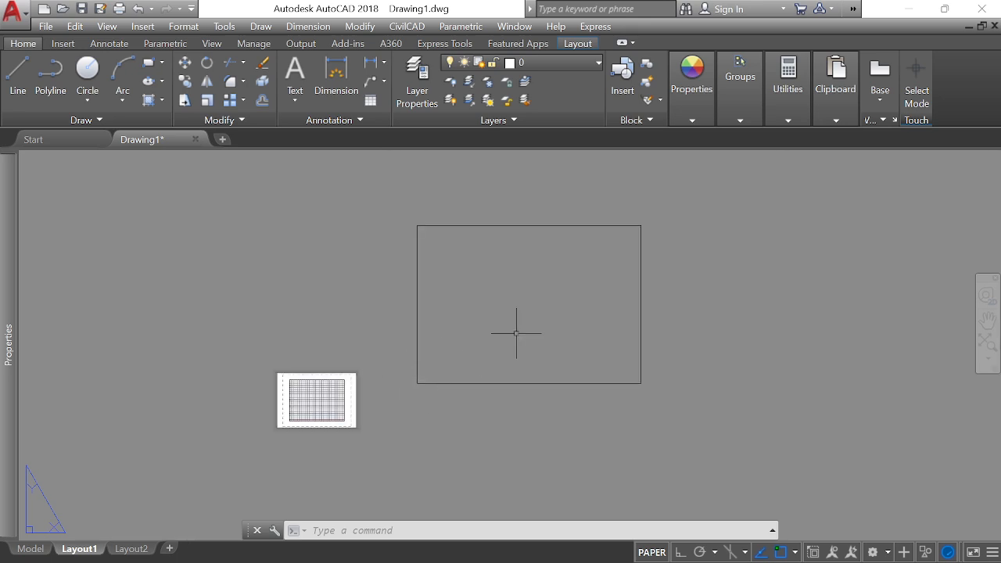
scroll(603, 274, up, 2)
scroll(407, 287, up, 2)
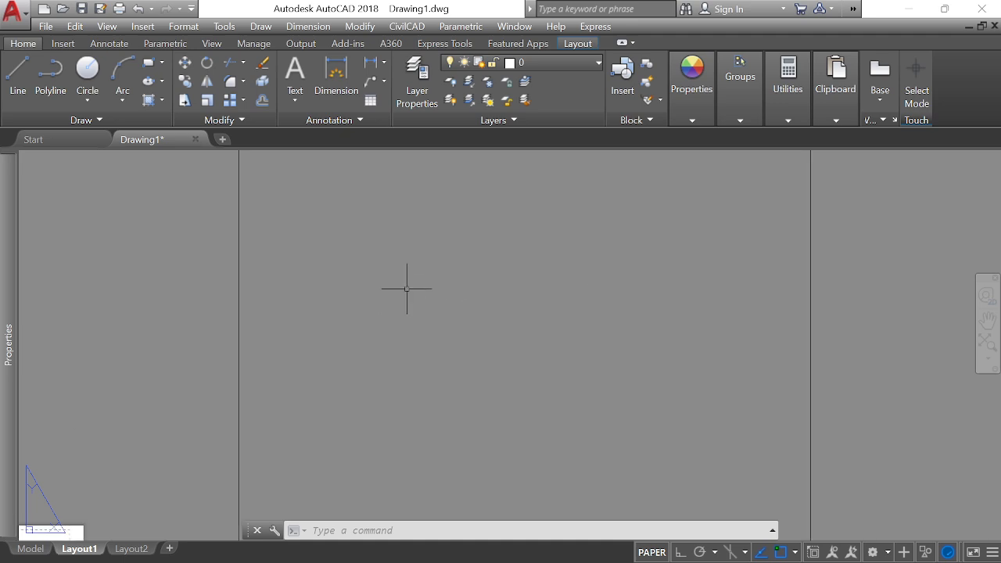
scroll(470, 236, down, 2)
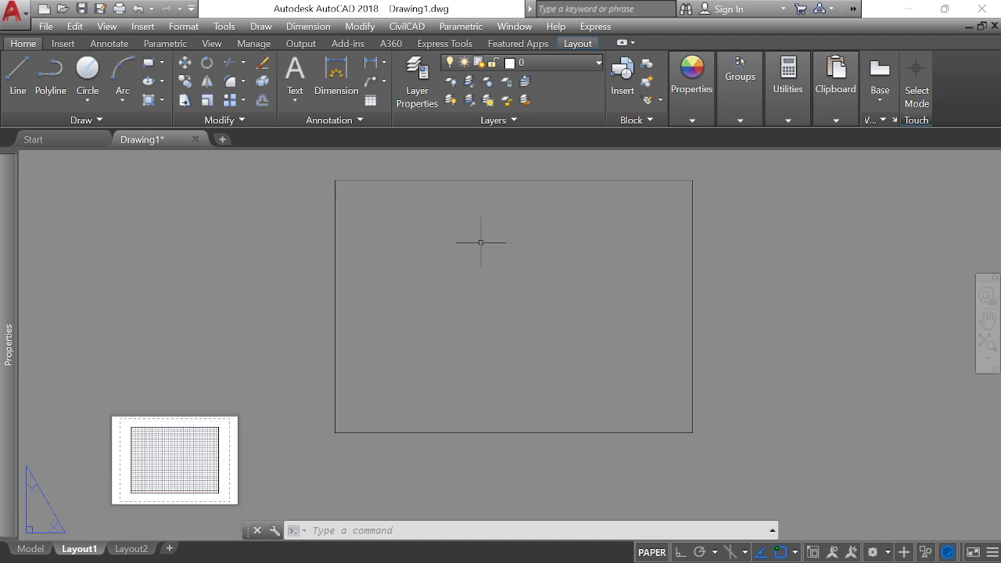
scroll(454, 233, up, 2)
scroll(391, 251, up, 2)
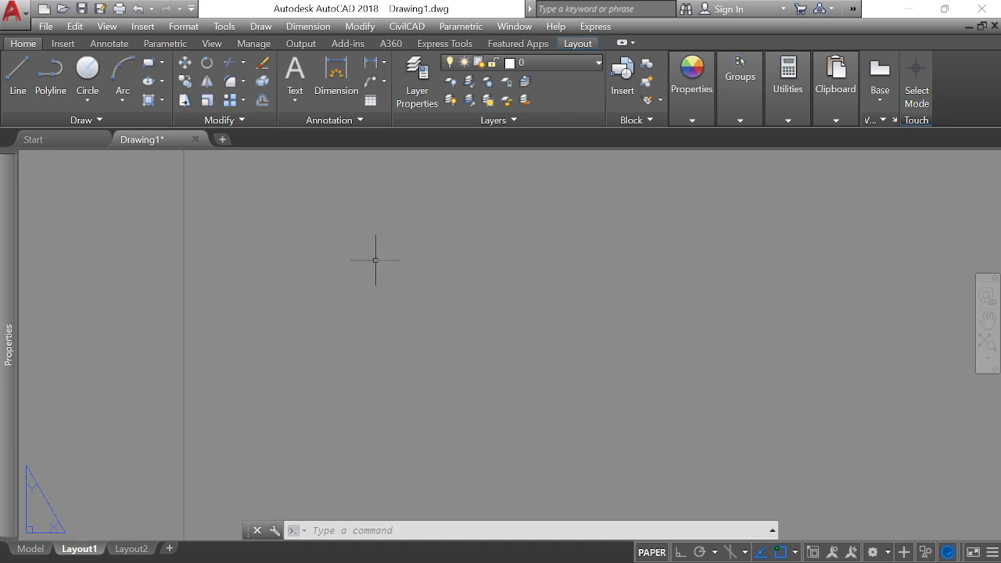
scroll(375, 257, down, 2)
scroll(386, 271, down, 2)
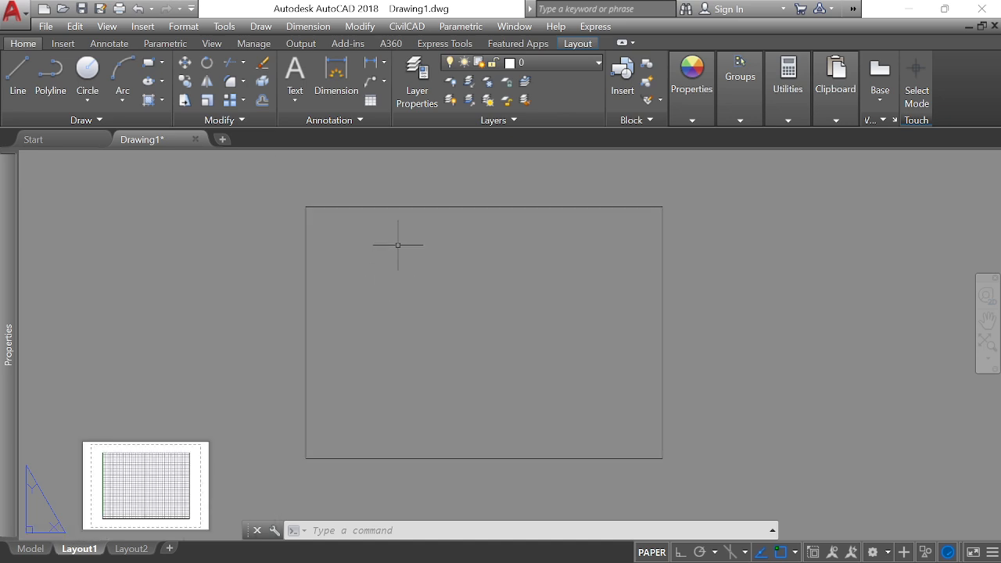
scroll(397, 246, up, 2)
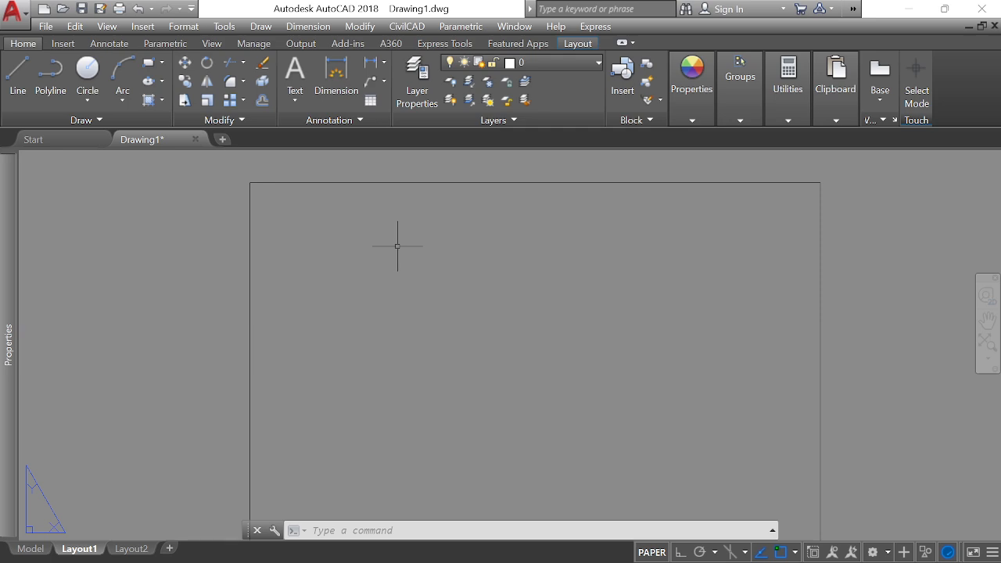
Step: Draw a second 841 by 594 rectangle in the empty space to the right of the first one
click(150, 66)
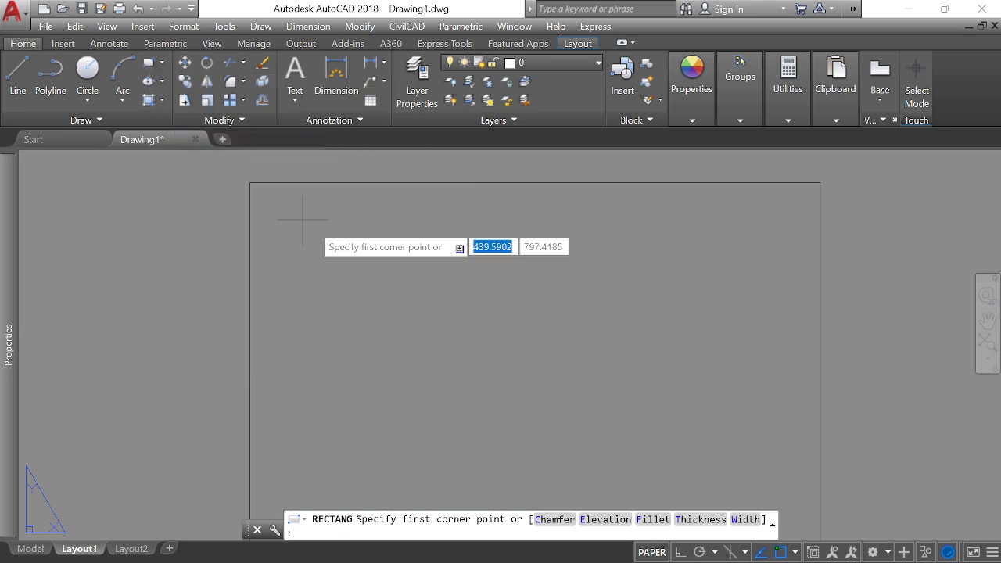
scroll(270, 200, down, 4)
click(631, 258)
scroll(745, 189, up, 4)
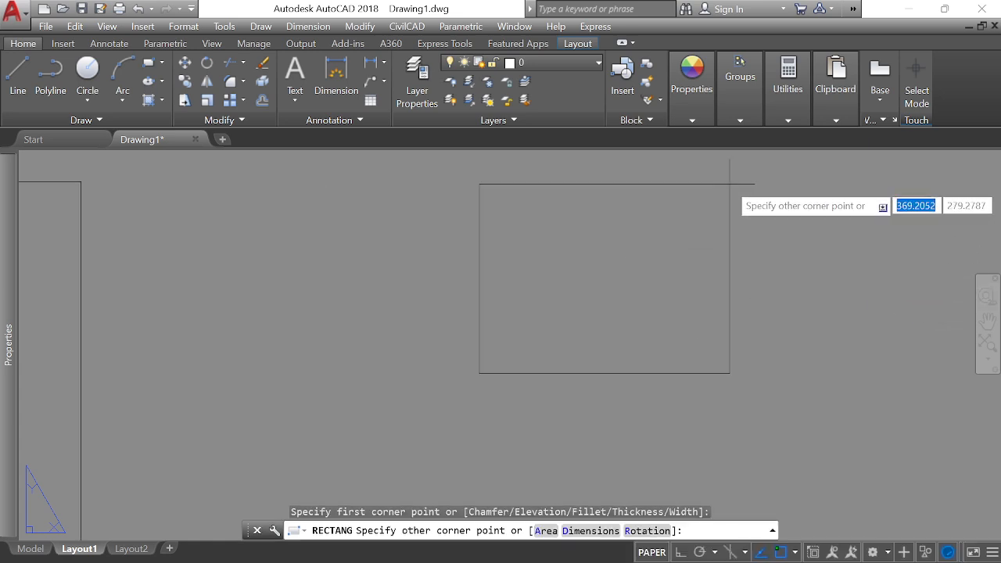
scroll(745, 188, up, 2)
scroll(692, 187, down, 2)
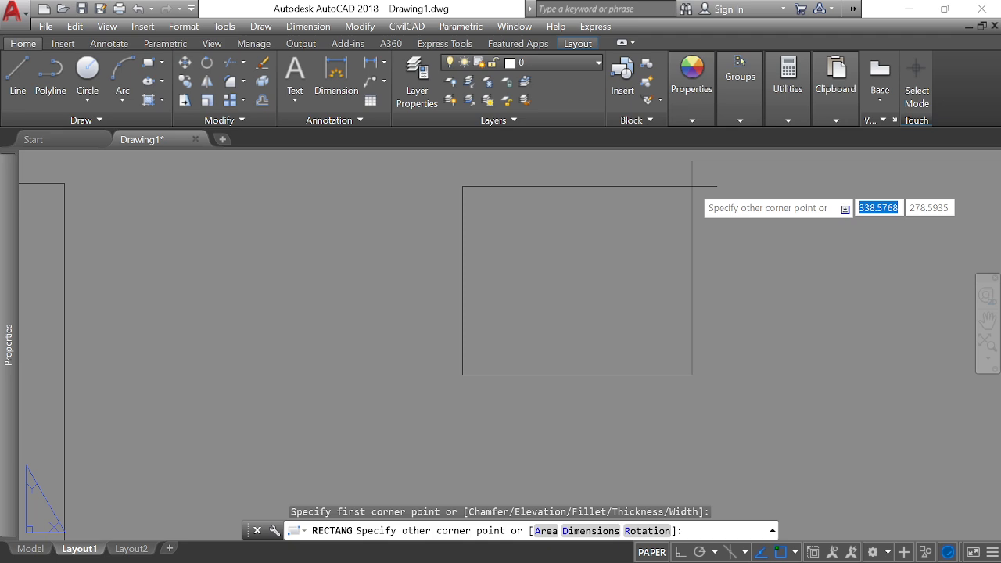
text(841)
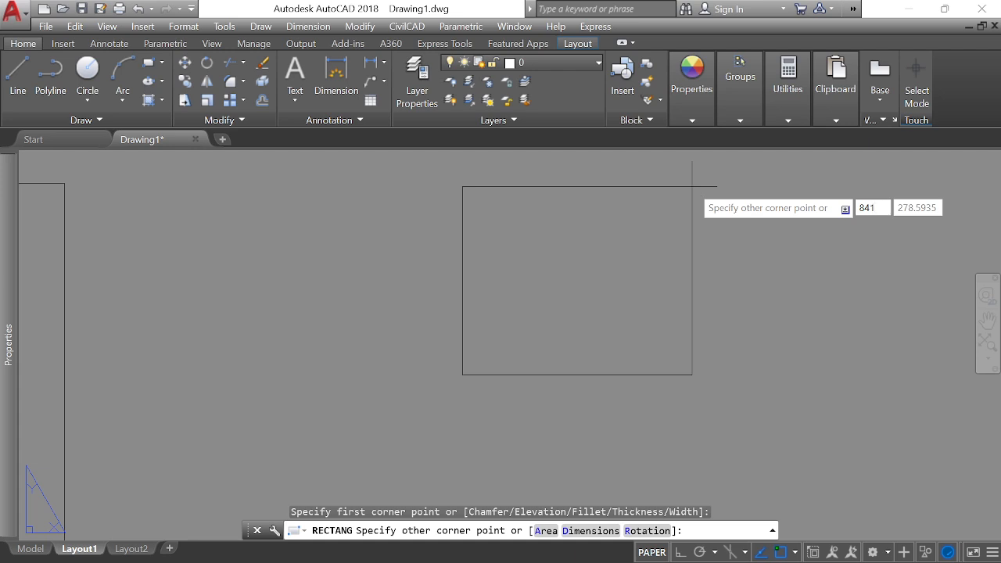
key(Tab)
text(59)
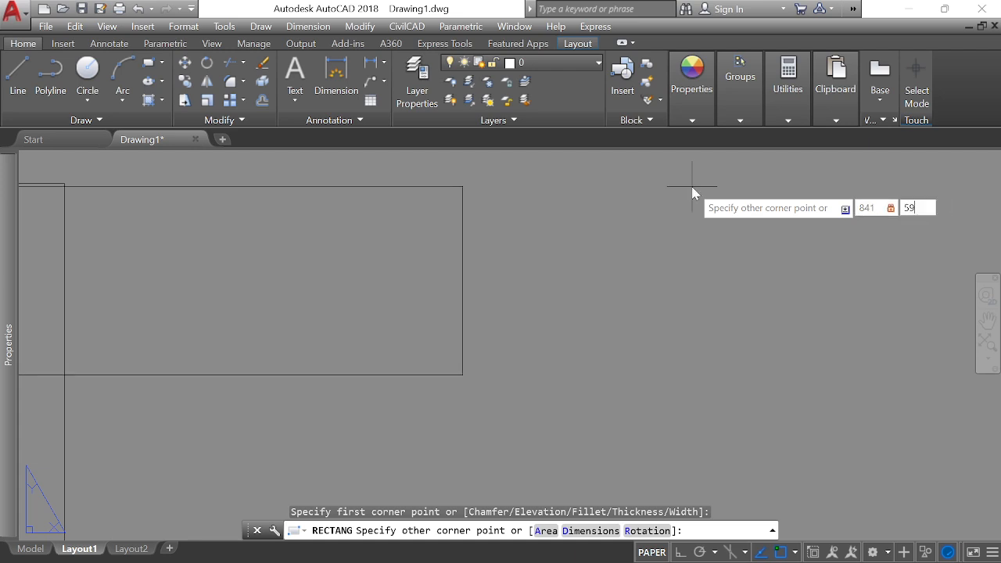
text(4)
key(Return)
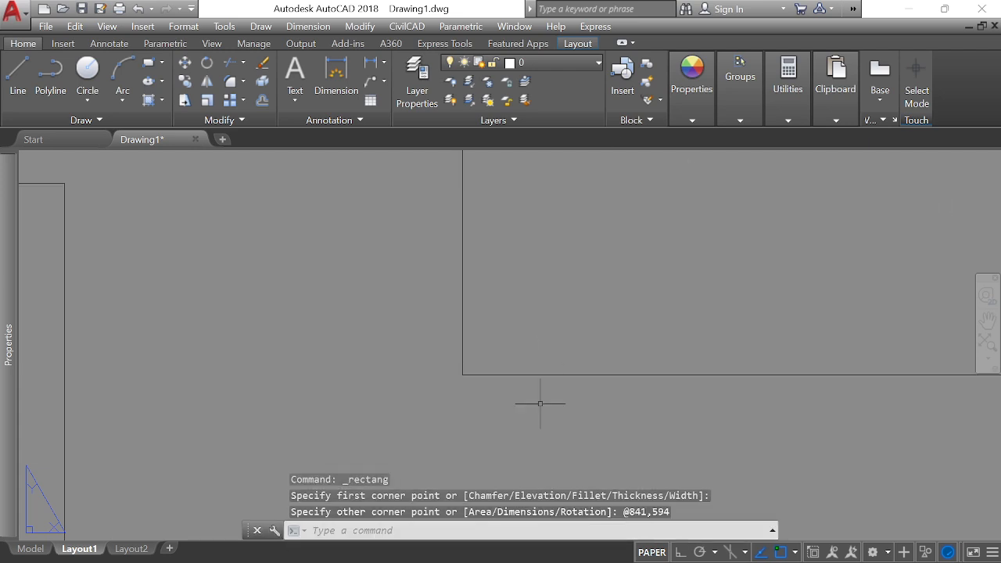
Step: Move the second rectangle down by its lower-left corner so it sits roughly level with the first rectangle
scroll(469, 337, down, 5)
scroll(470, 337, up, 5)
click(500, 341)
click(440, 380)
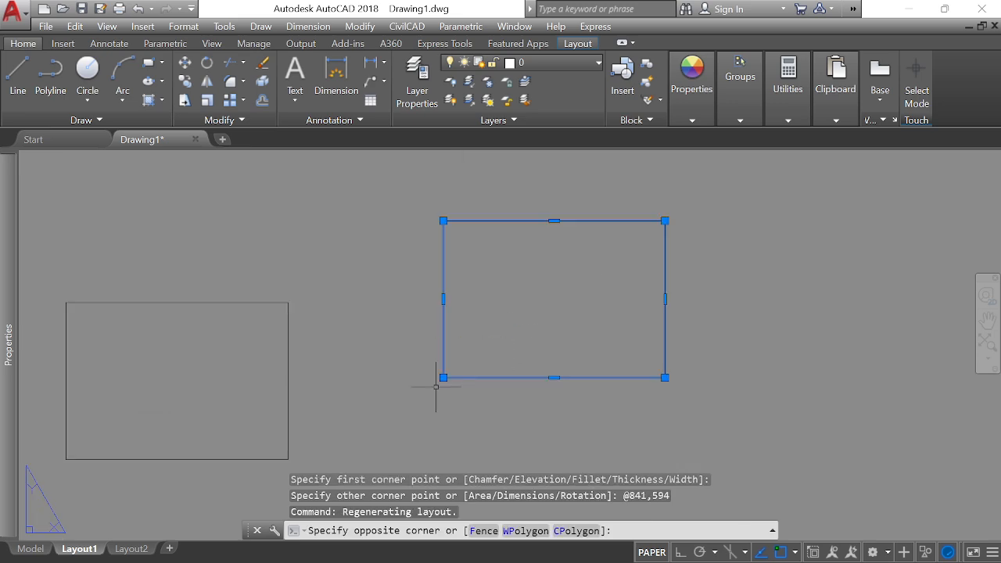
text(m)
key(Return)
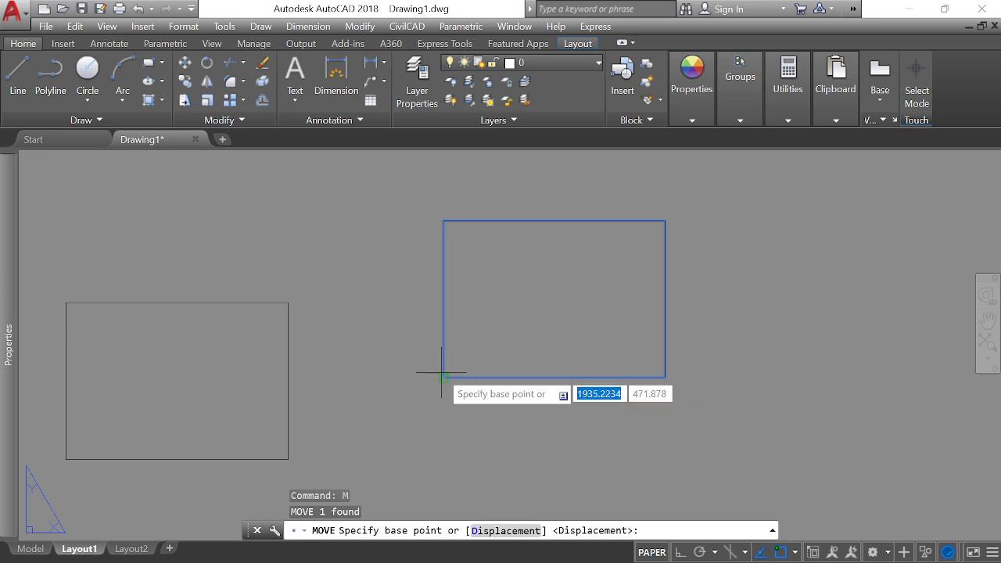
click(443, 378)
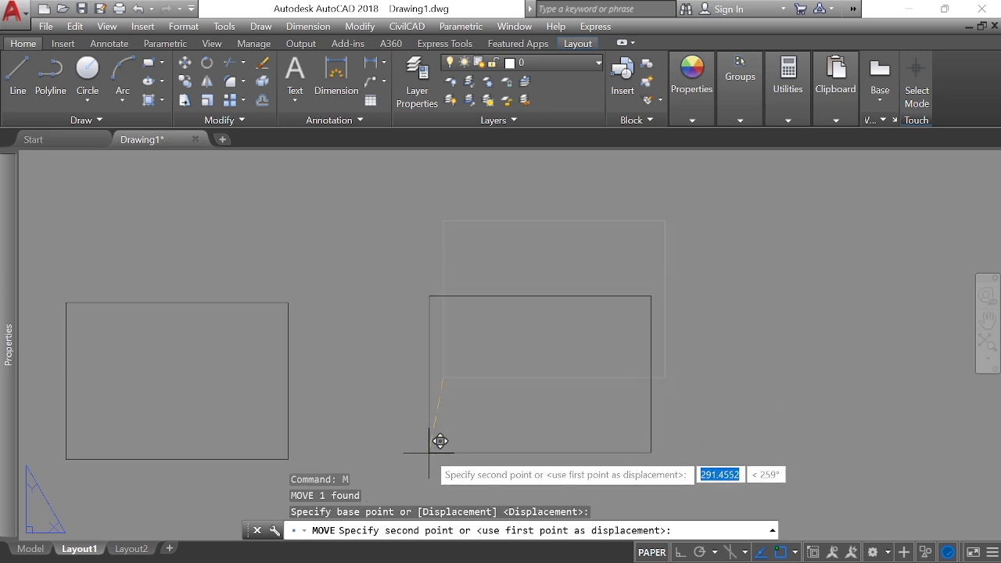
click(440, 443)
scroll(485, 409, up, 2)
middle_drag(503, 356, 516, 271)
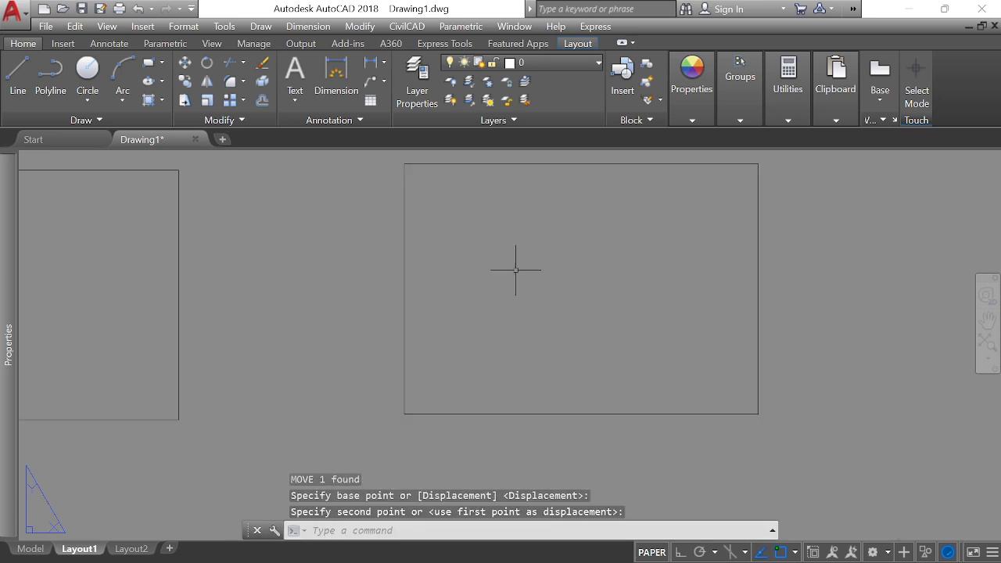
Step: Delete the second 841 by 594 rectangle, the one farther from the layout sheet
scroll(516, 271, down, 2)
click(547, 196)
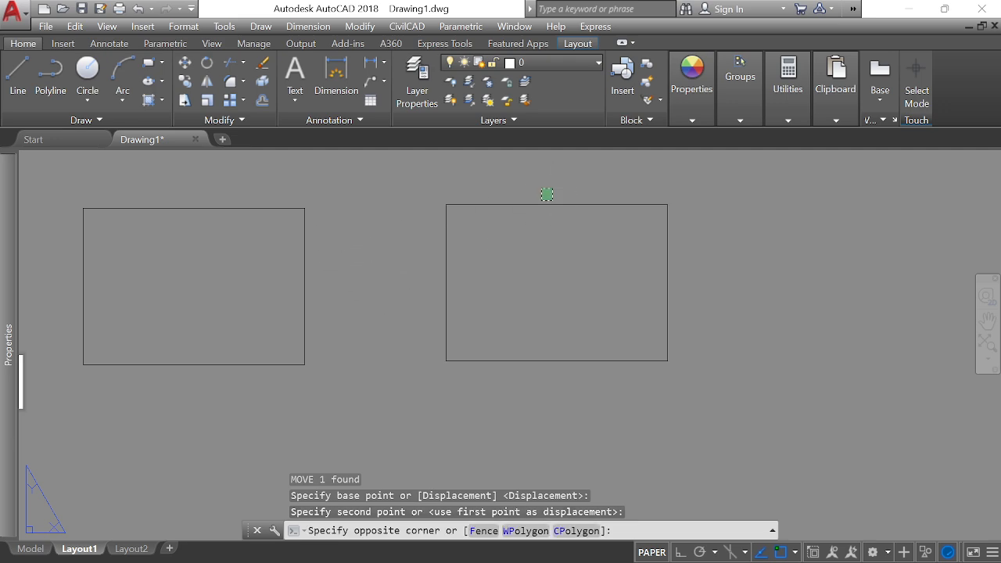
click(485, 279)
key(Delete)
scroll(431, 286, down, 2)
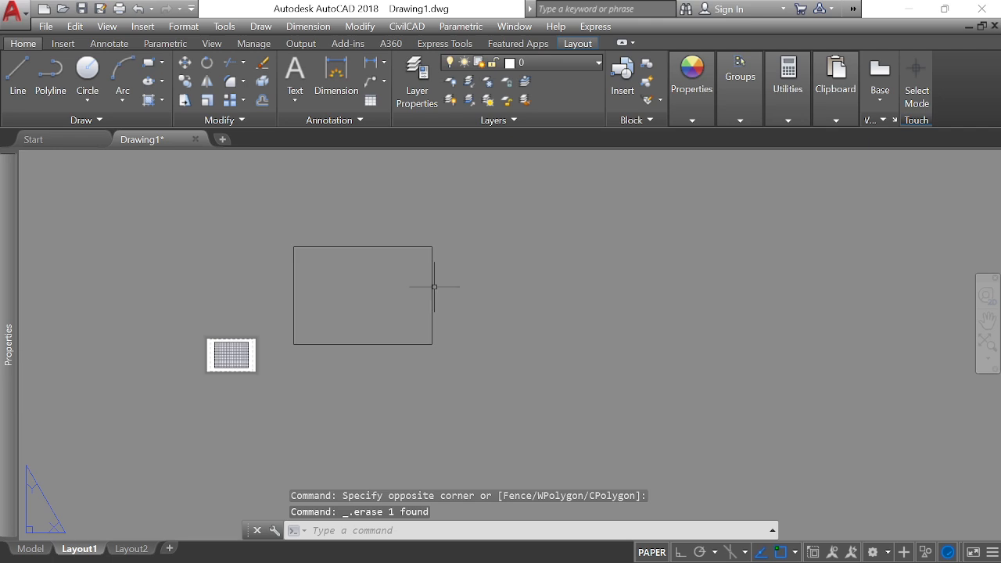
Step: Offset the remaining 841 by 594 rectangle inward by 10 to create the inner border
scroll(331, 289, up, 4)
scroll(400, 280, up, 2)
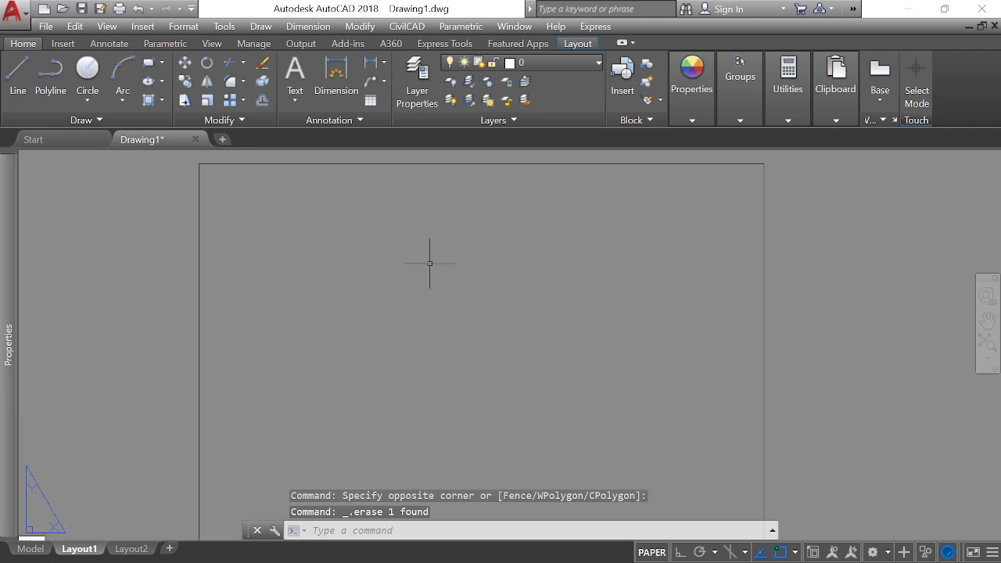
text(o)
key(Return)
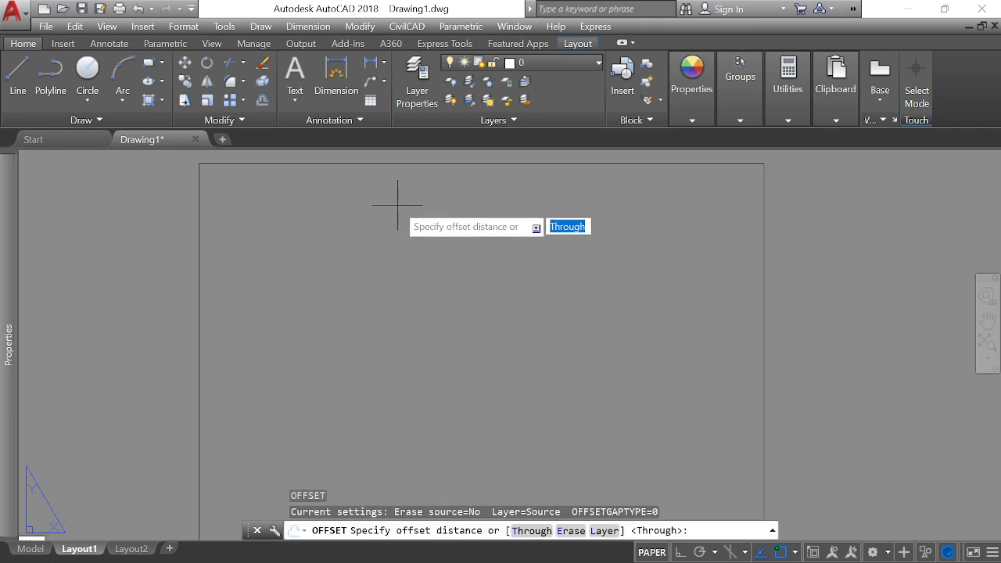
text(10)
key(Return)
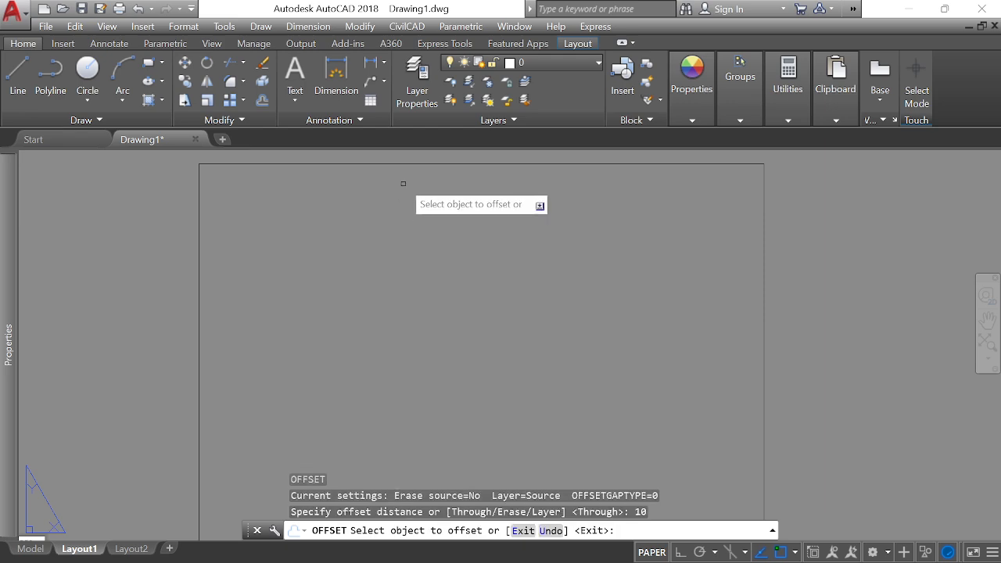
click(411, 167)
click(431, 251)
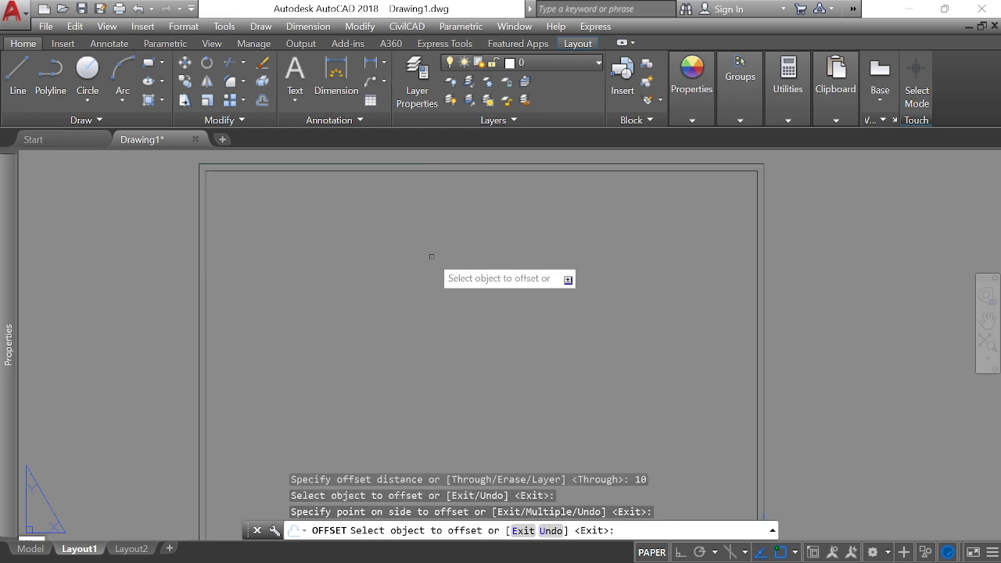
right_click(445, 230)
click(475, 241)
Step: Examine the margin between the outer rectangle and the inner border around the whole frame
scroll(618, 201, down, 2)
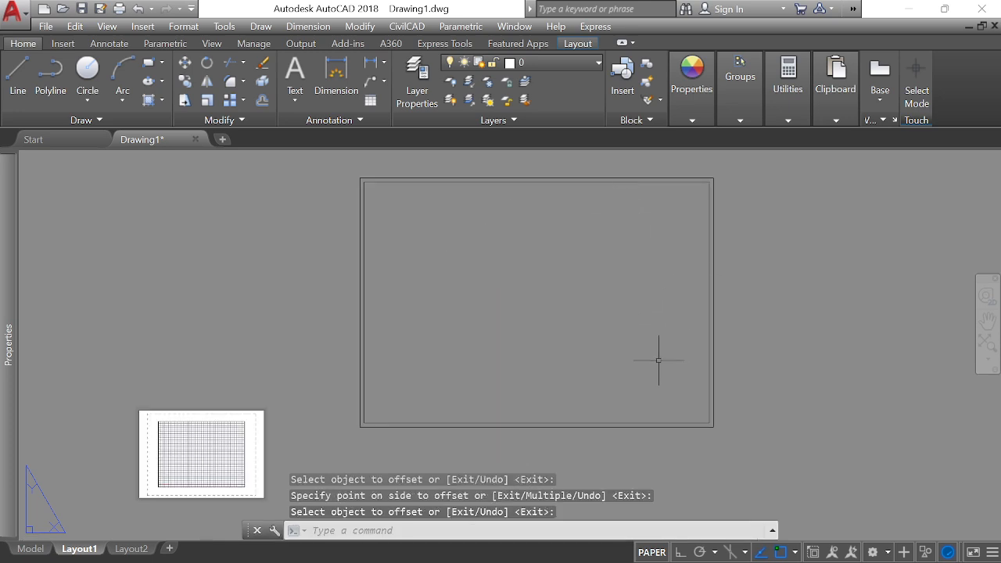
scroll(619, 418, up, 3)
scroll(478, 414, down, 2)
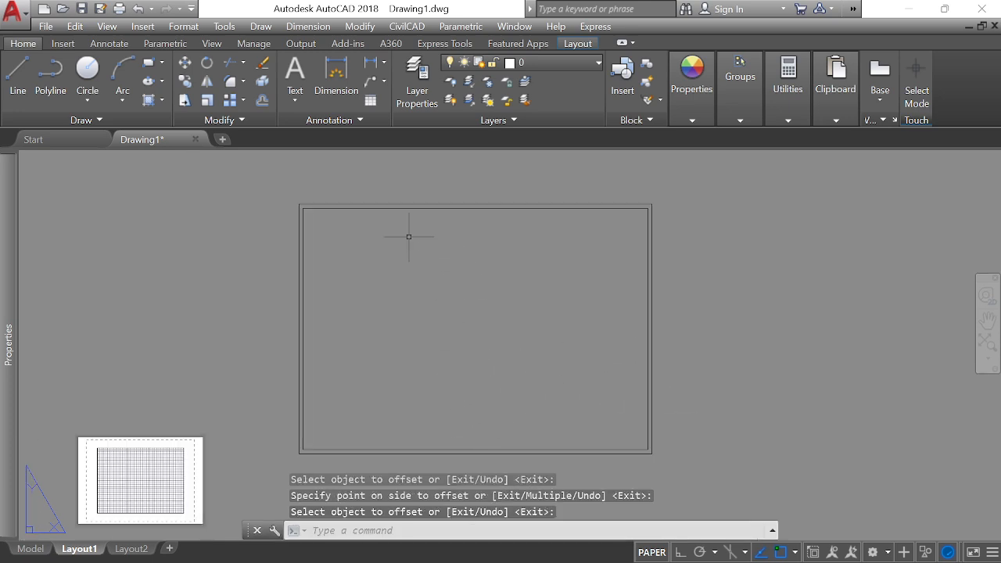
scroll(328, 217, up, 2)
scroll(327, 218, up, 1)
scroll(384, 163, down, 2)
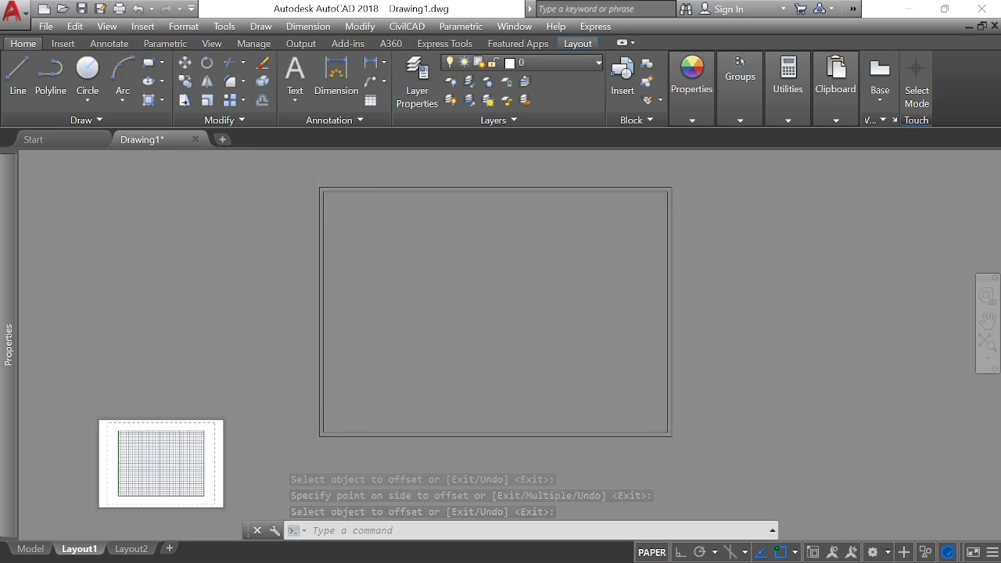
scroll(273, 208, up, 1)
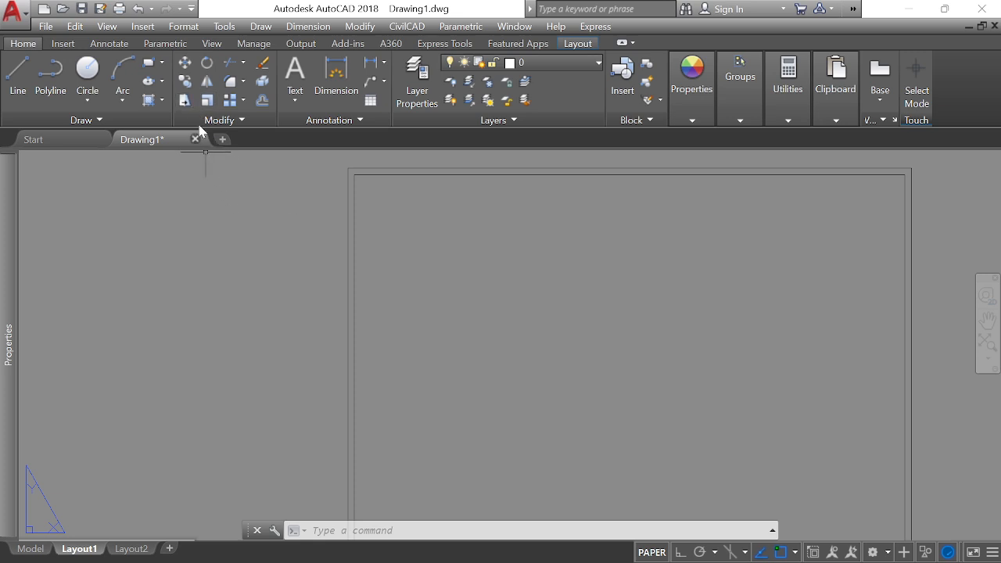
Step: Stretch the left side of the inner border 20 units to the right with Ortho on to widen the binding margin
click(186, 107)
scroll(374, 171, up, 1)
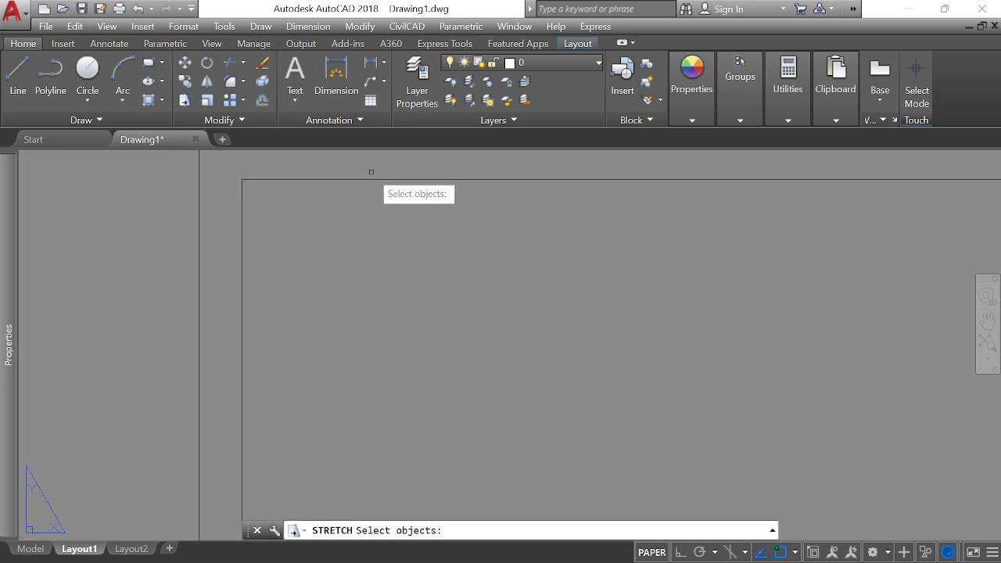
click(368, 160)
scroll(365, 164, up, 2)
scroll(365, 279, down, 4)
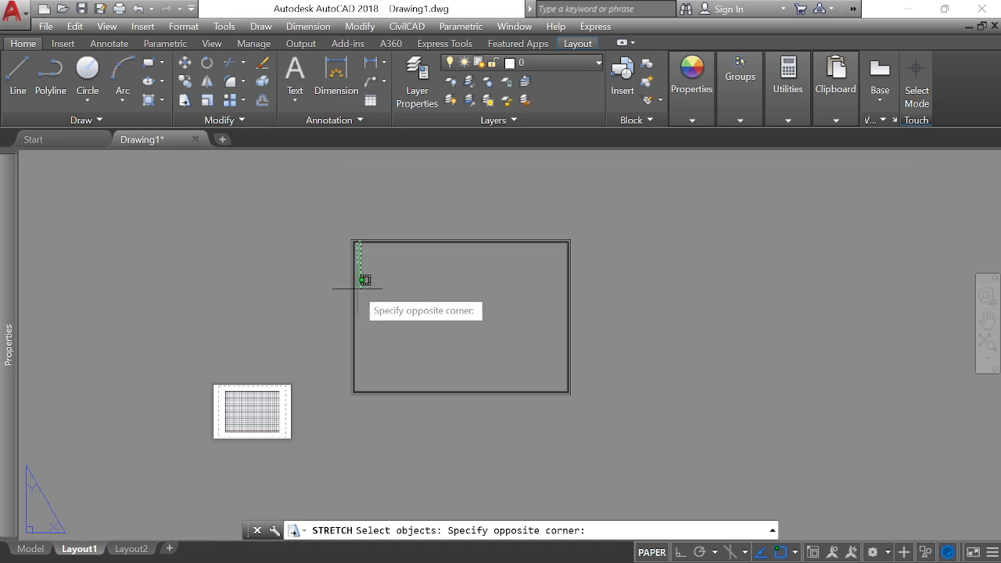
scroll(365, 391, up, 8)
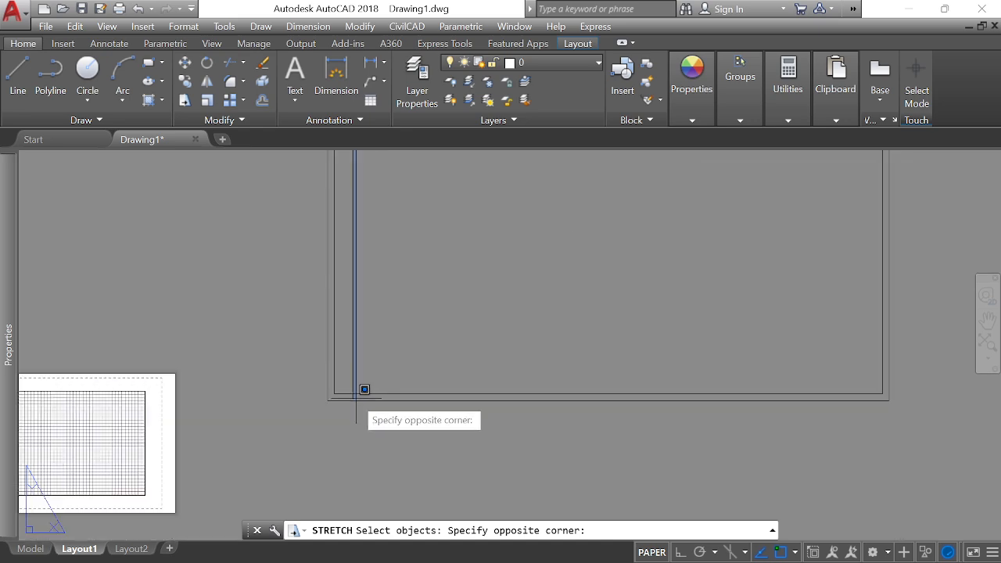
click(306, 382)
key(Return)
click(381, 266)
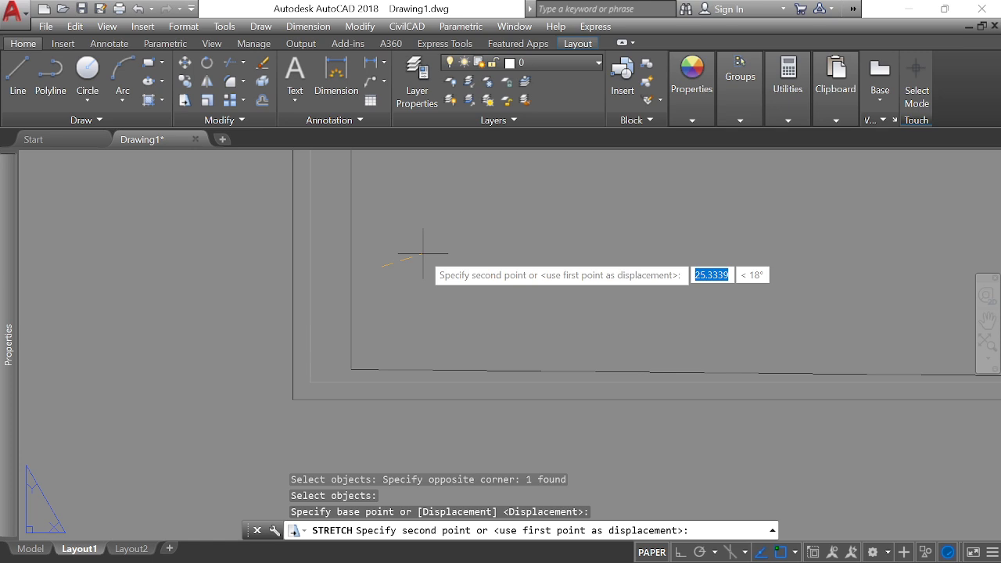
key(F8)
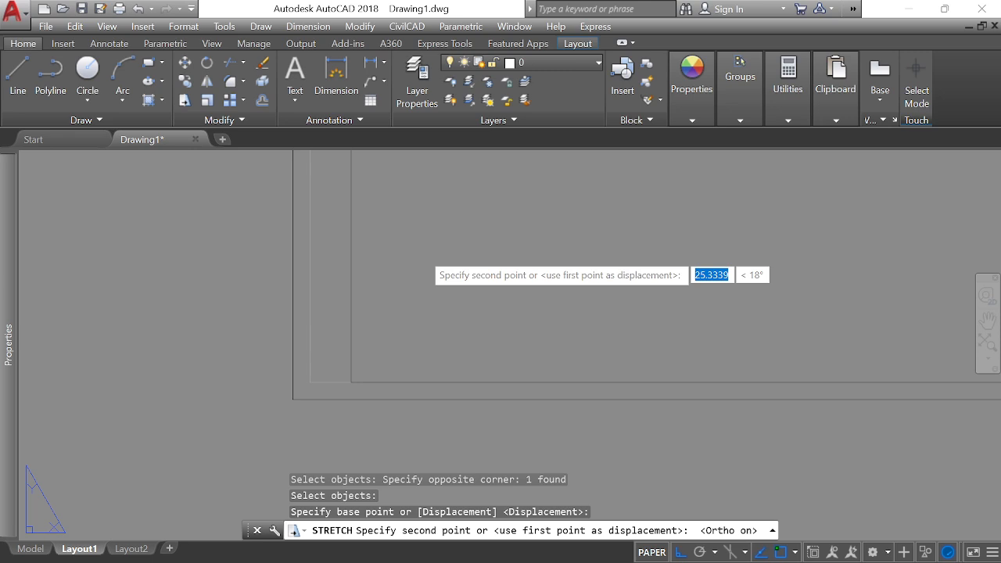
text(20)
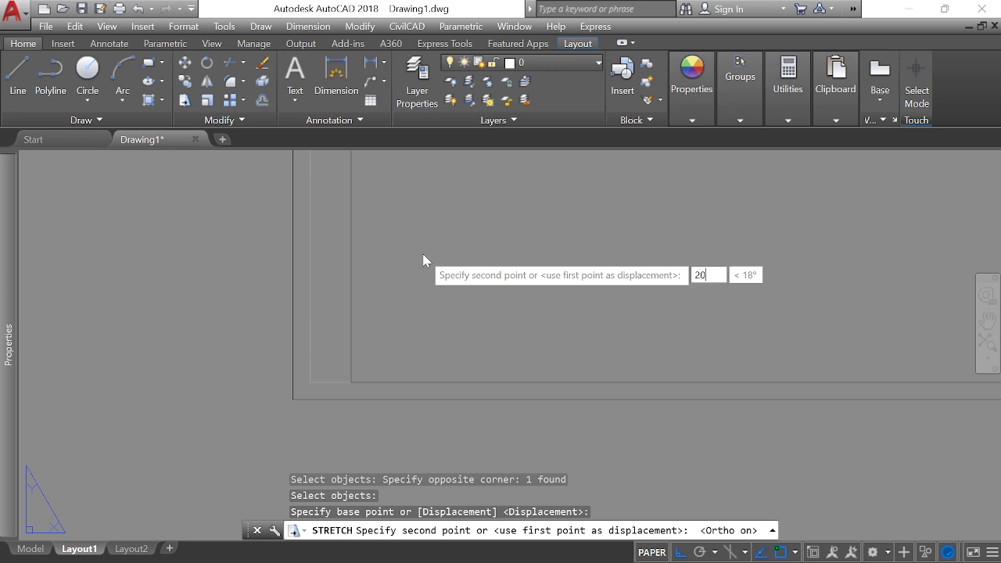
key(Return)
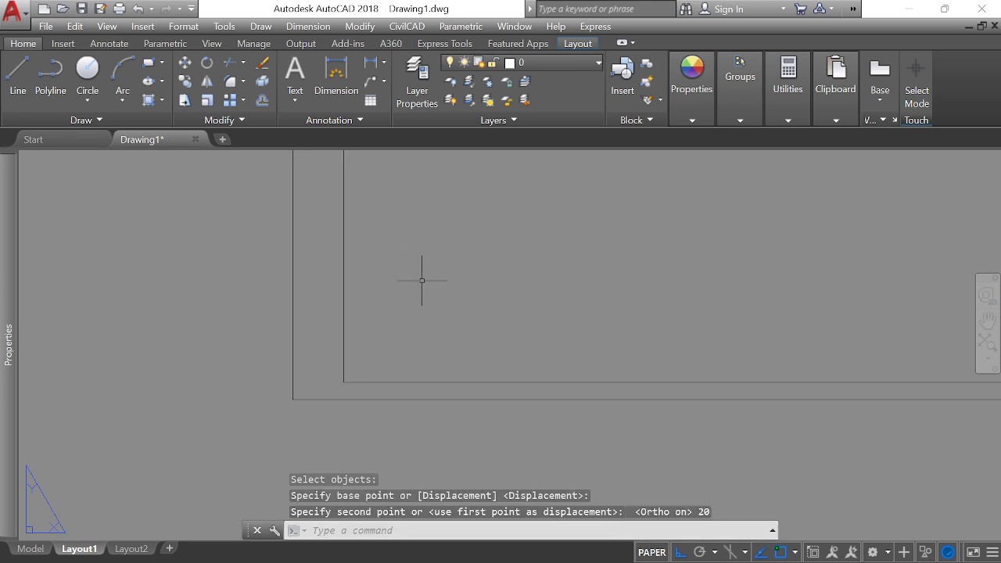
Step: Inspect the margins between the outer rectangle and the inner border on all four sides, comparing the left one with the others
scroll(391, 328, down, 5)
scroll(366, 281, up, 2)
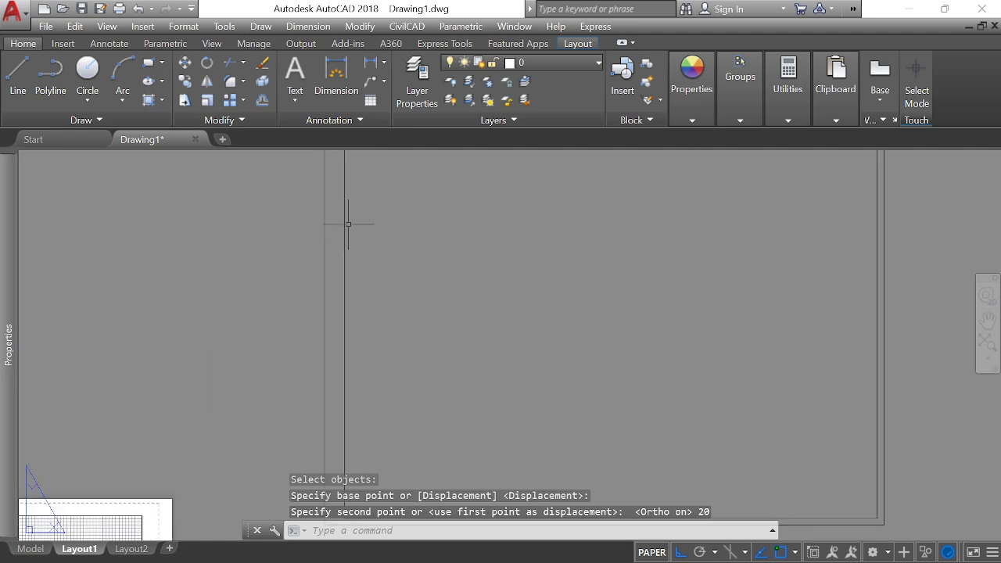
scroll(339, 219, up, 3)
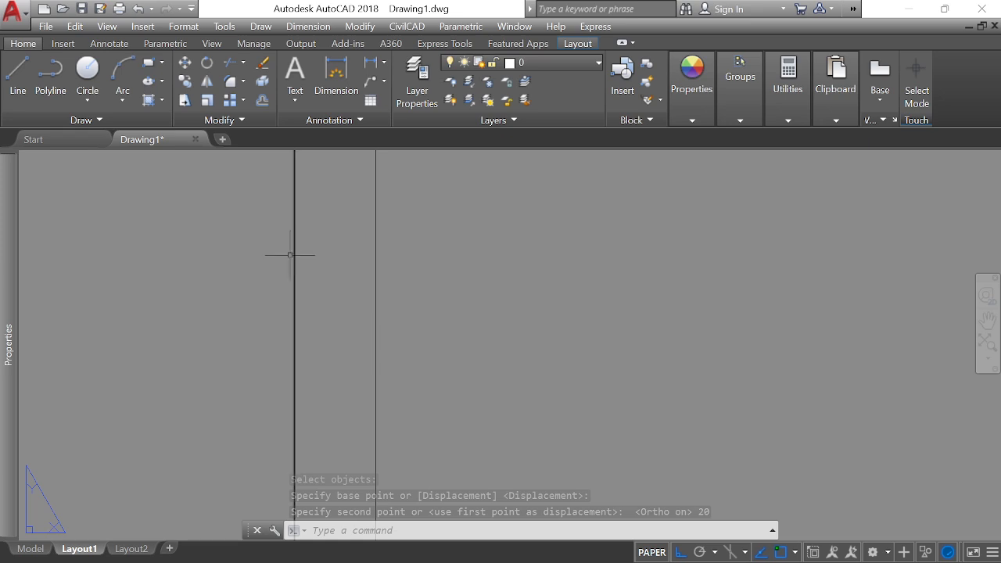
scroll(319, 302, down, 4)
scroll(552, 205, up, 5)
scroll(306, 351, down, 3)
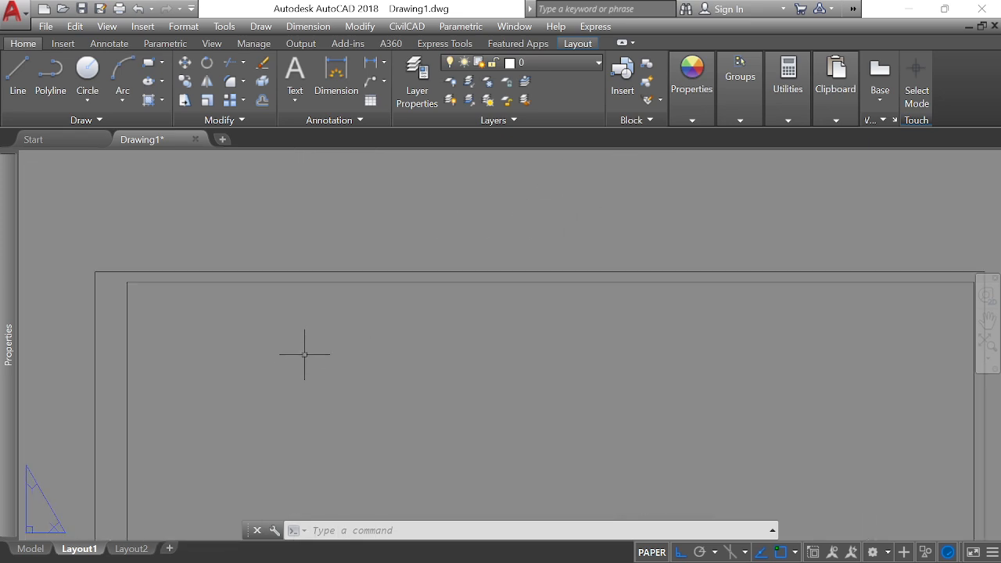
scroll(536, 273, up, 3)
scroll(685, 360, down, 3)
scroll(649, 392, up, 5)
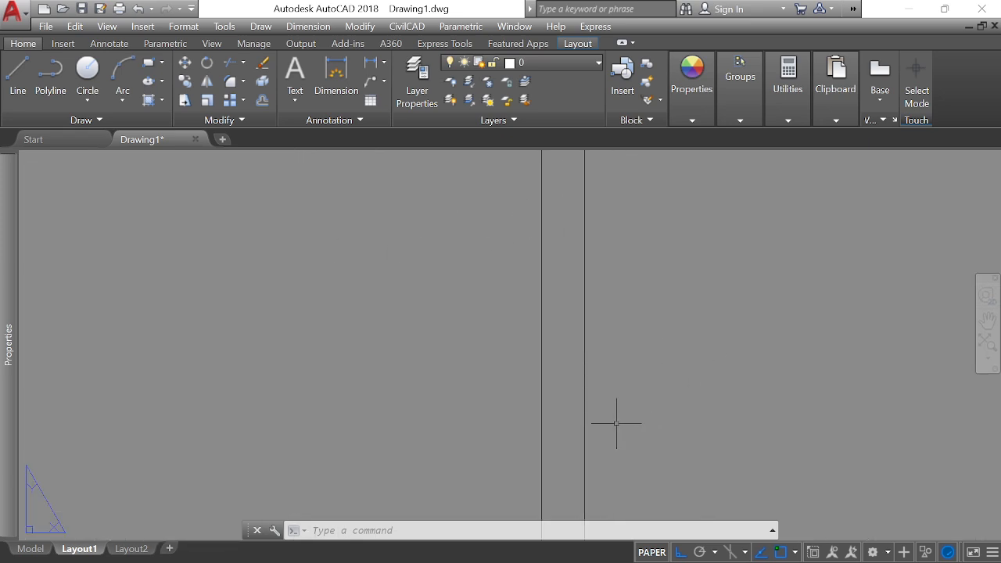
scroll(552, 402, down, 1)
scroll(555, 401, up, 3)
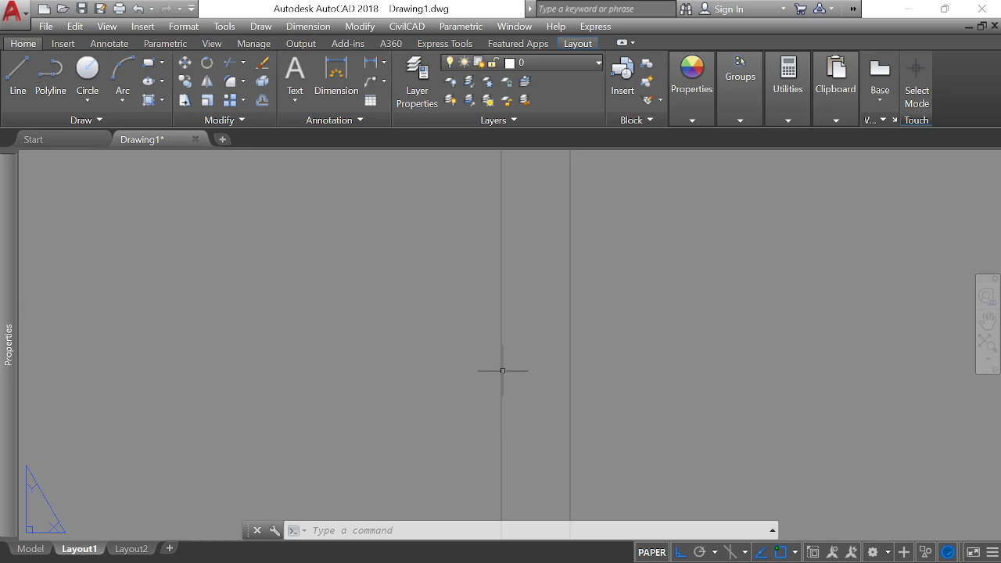
scroll(621, 297, down, 5)
scroll(548, 330, up, 6)
scroll(553, 313, up, 3)
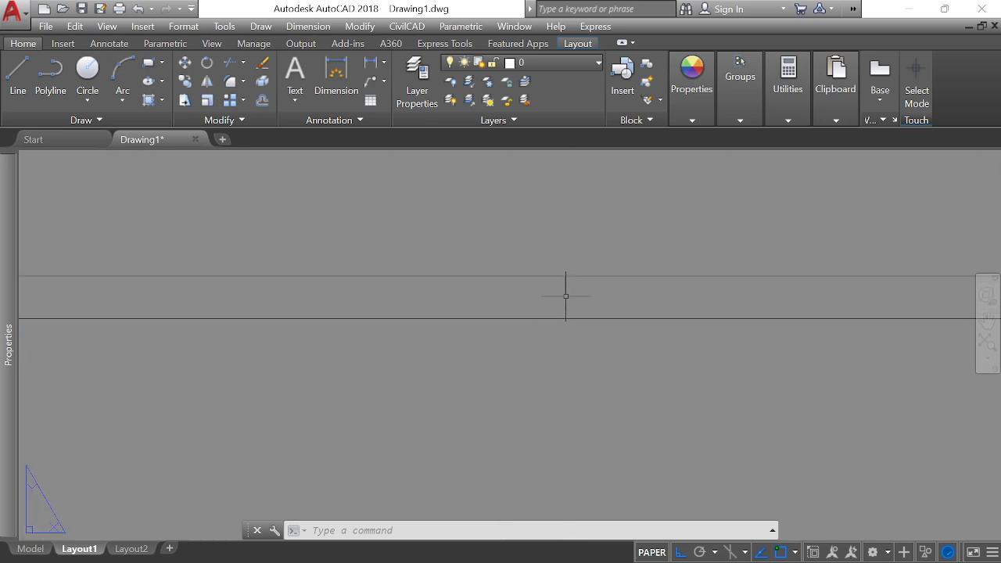
scroll(560, 318, down, 2)
scroll(370, 273, down, 4)
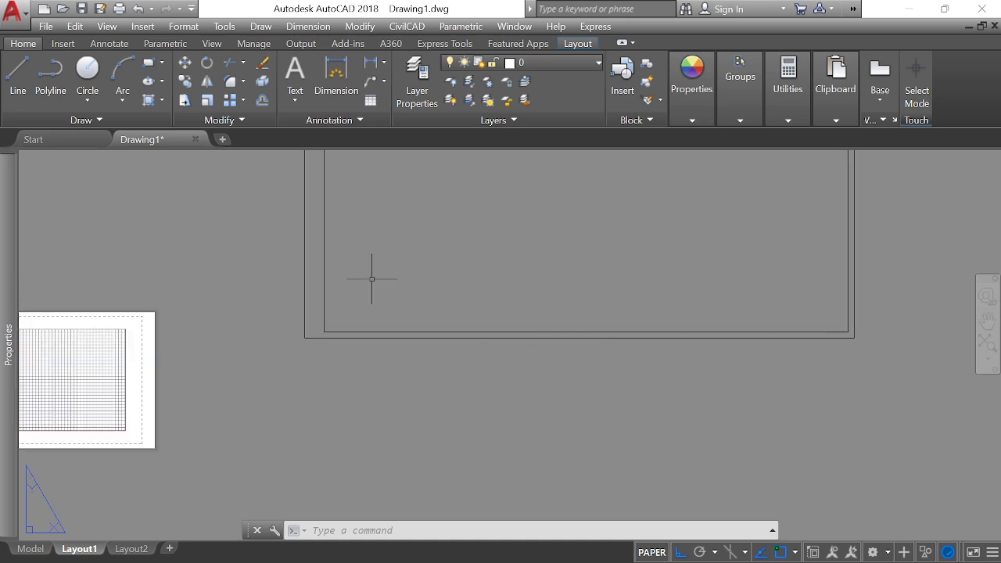
scroll(315, 190, up, 5)
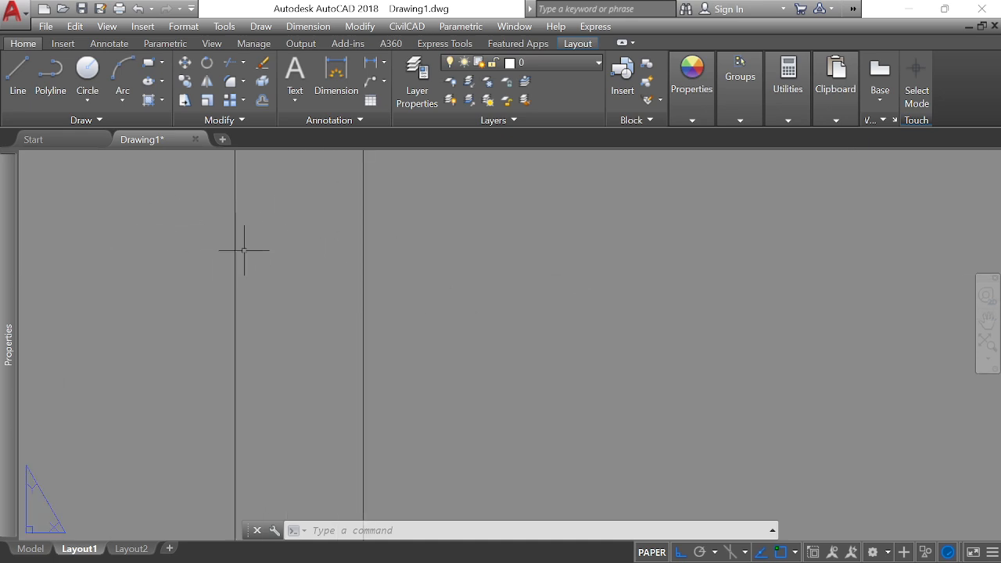
scroll(253, 300, down, 4)
scroll(258, 237, down, 2)
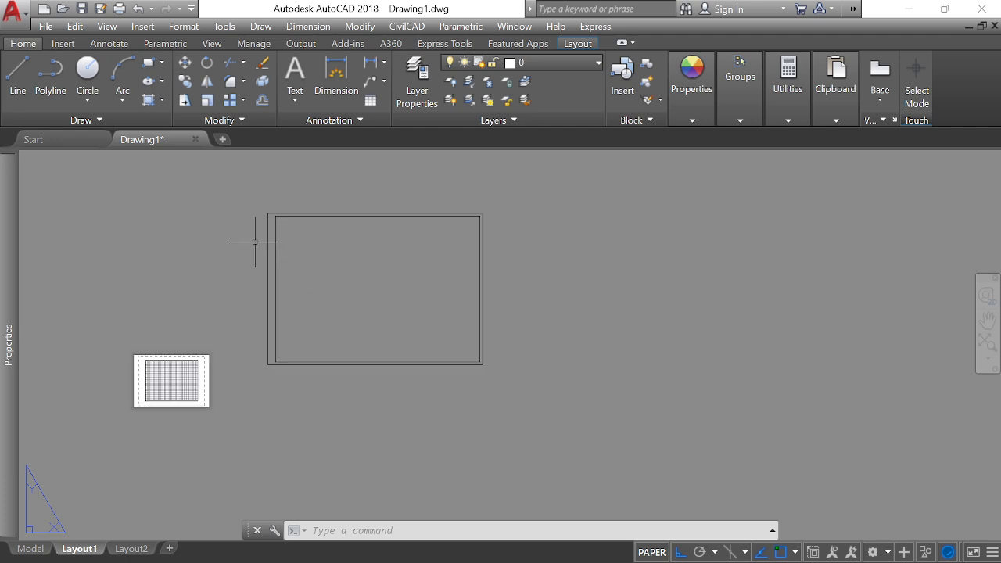
scroll(335, 242, up, 4)
scroll(468, 246, down, 2)
scroll(443, 274, up, 2)
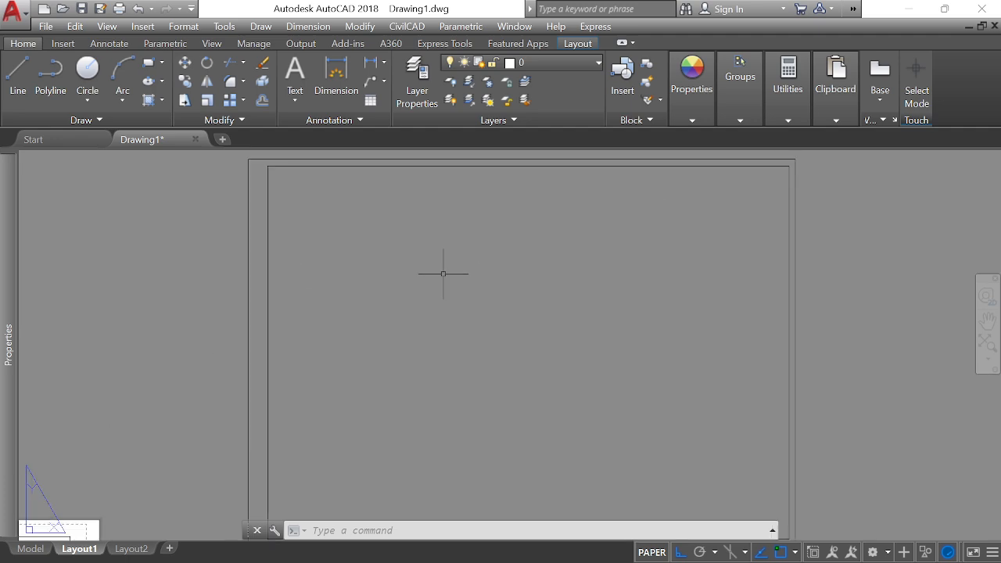
scroll(453, 265, down, 2)
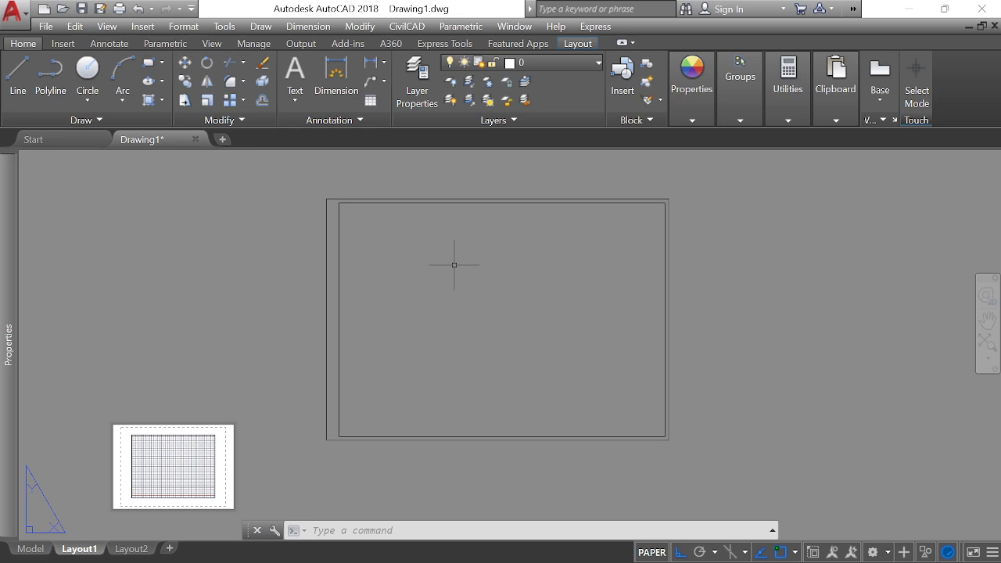
scroll(386, 183, up, 3)
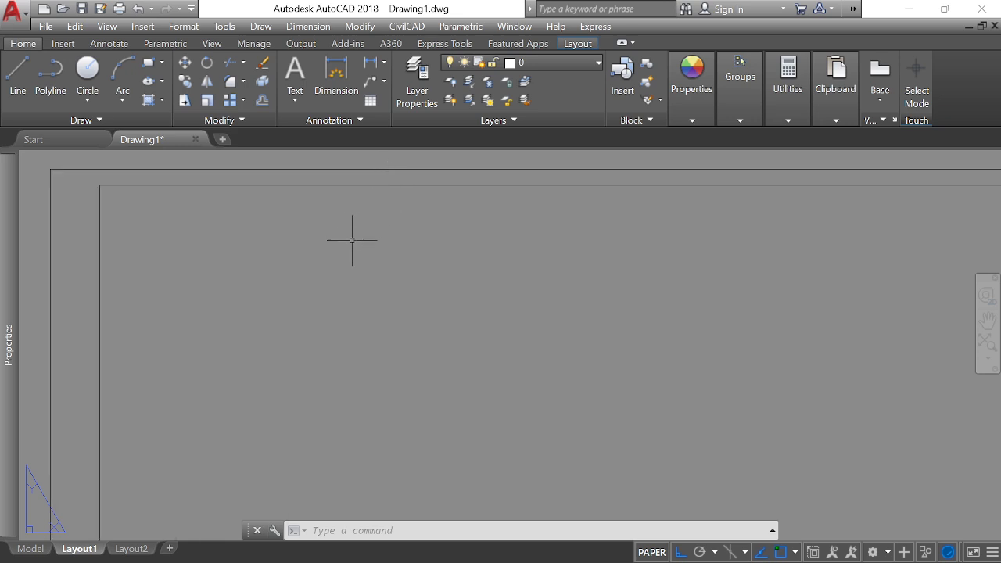
scroll(356, 172, down, 1)
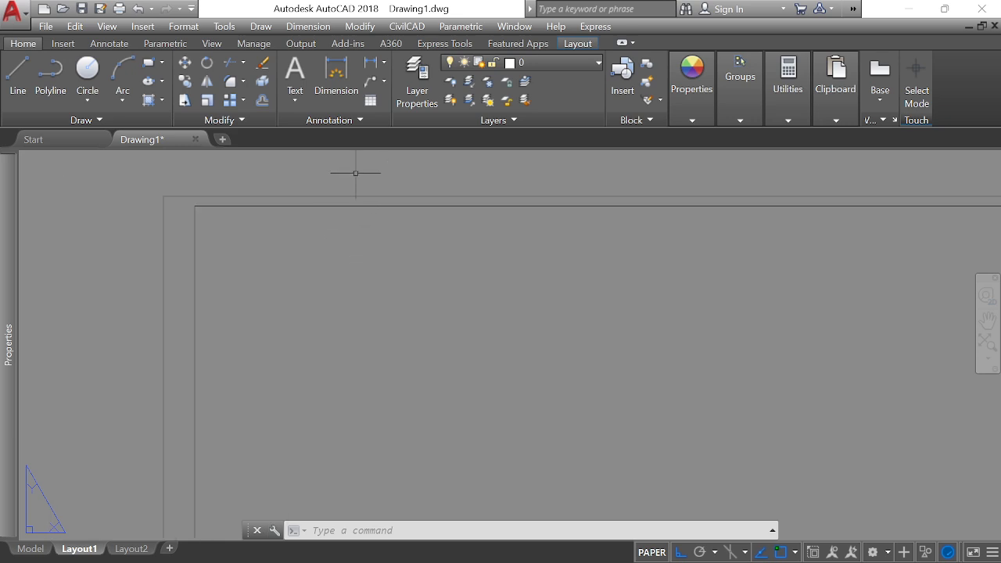
Step: Review the drawing's existing layers in the layer list and the Layer Properties Manager, then close the manager
click(599, 65)
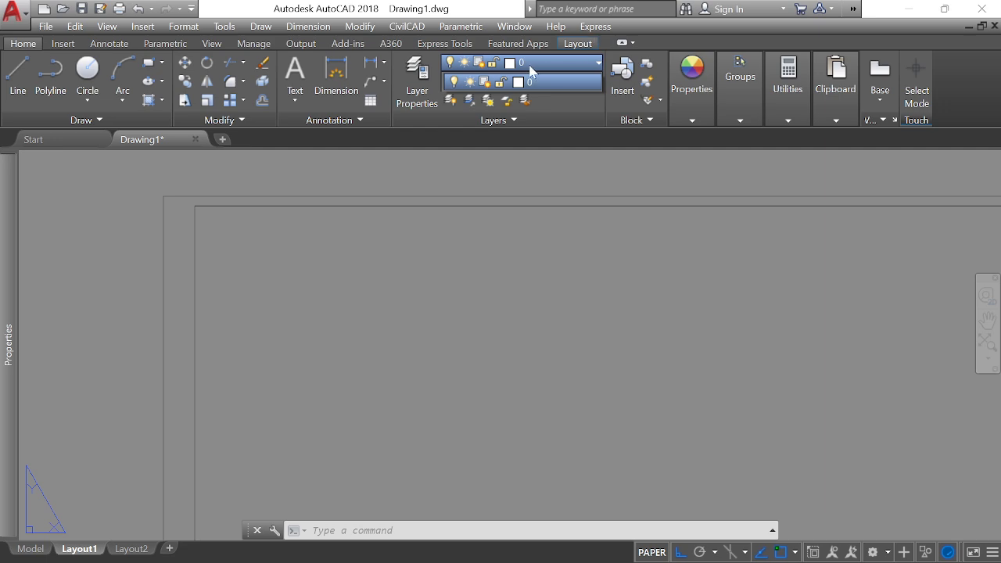
click(414, 72)
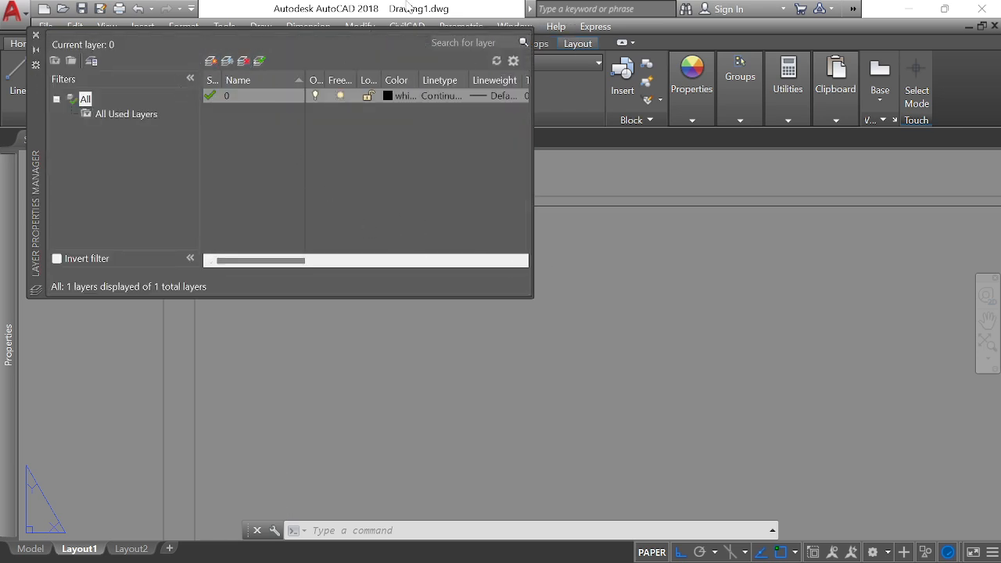
click(35, 37)
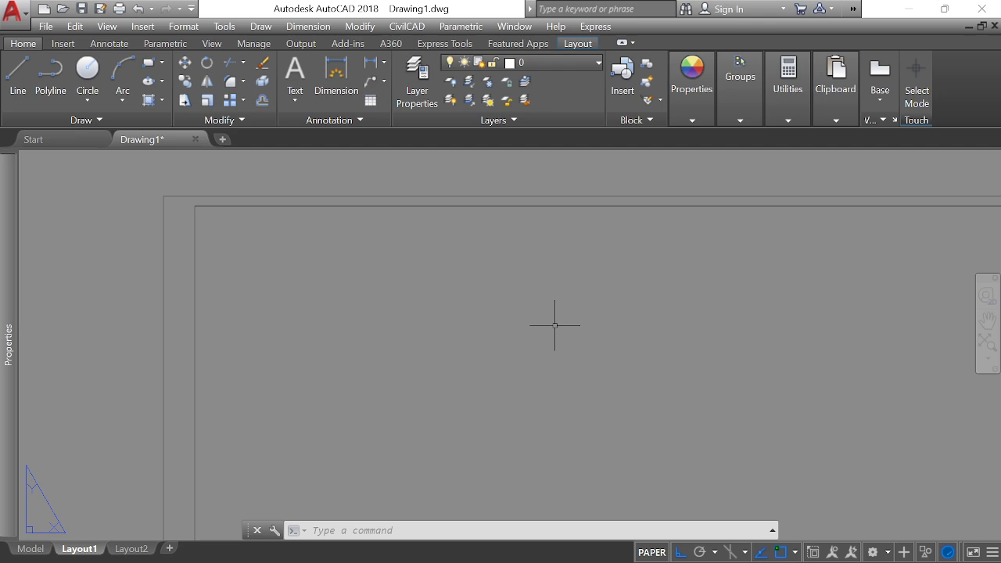
scroll(240, 168, down, 5)
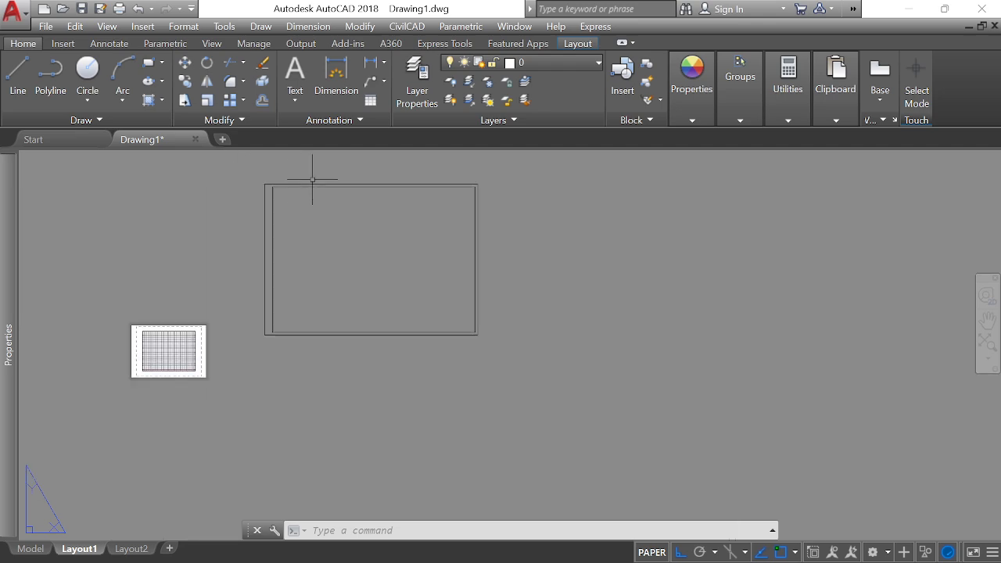
scroll(260, 205, up, 2)
scroll(260, 206, up, 2)
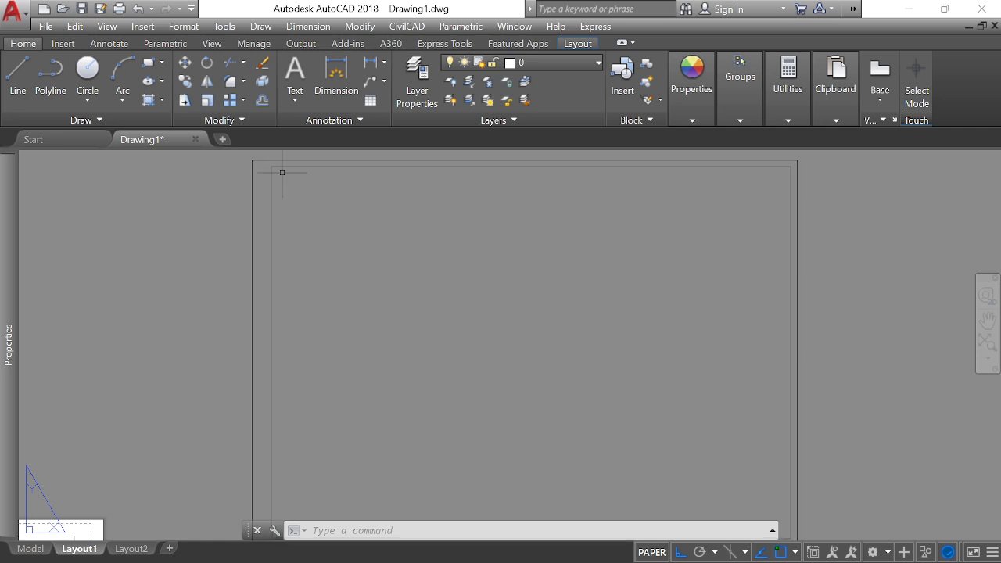
Step: Offset the inner border 2 units inward to form a double border line around the sheet
scroll(279, 177, up, 2)
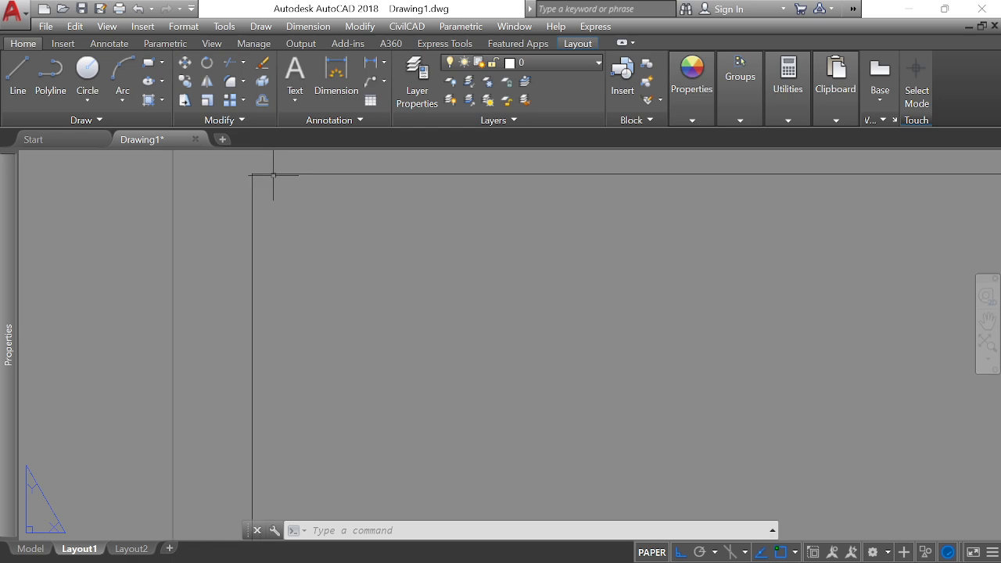
scroll(277, 180, up, 1)
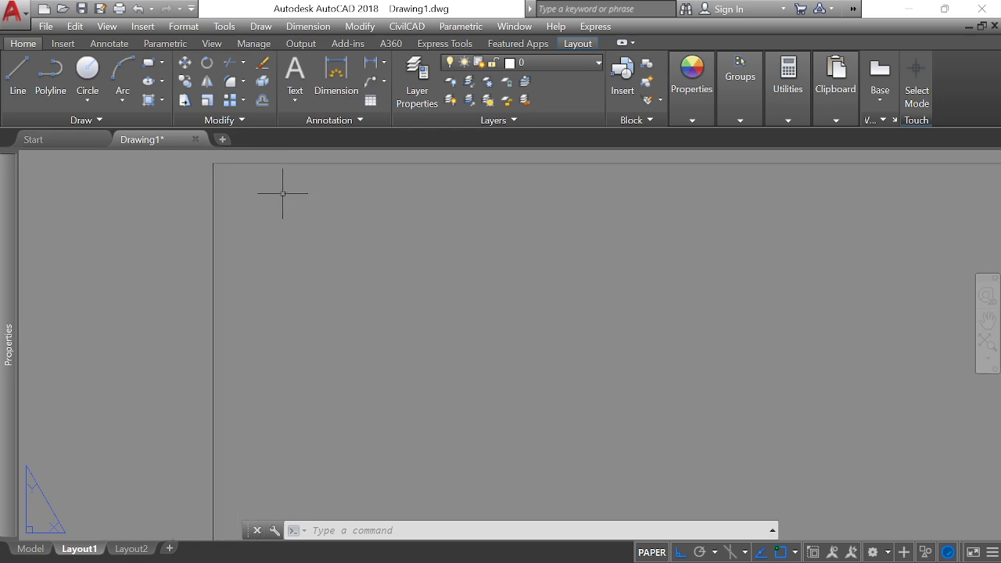
text(o)
key(Return)
scroll(247, 193, down, 1)
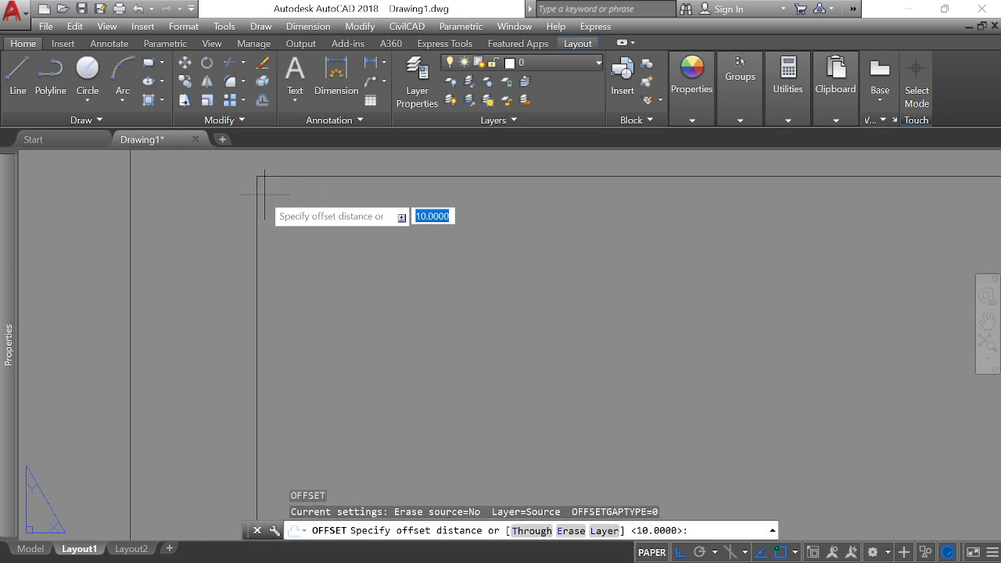
scroll(265, 193, up, 2)
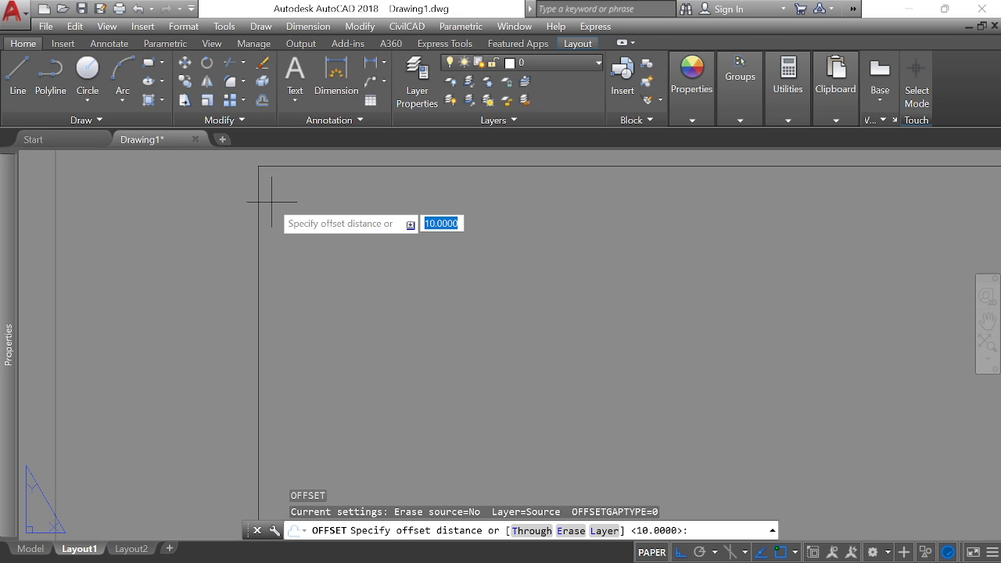
text(2)
key(Return)
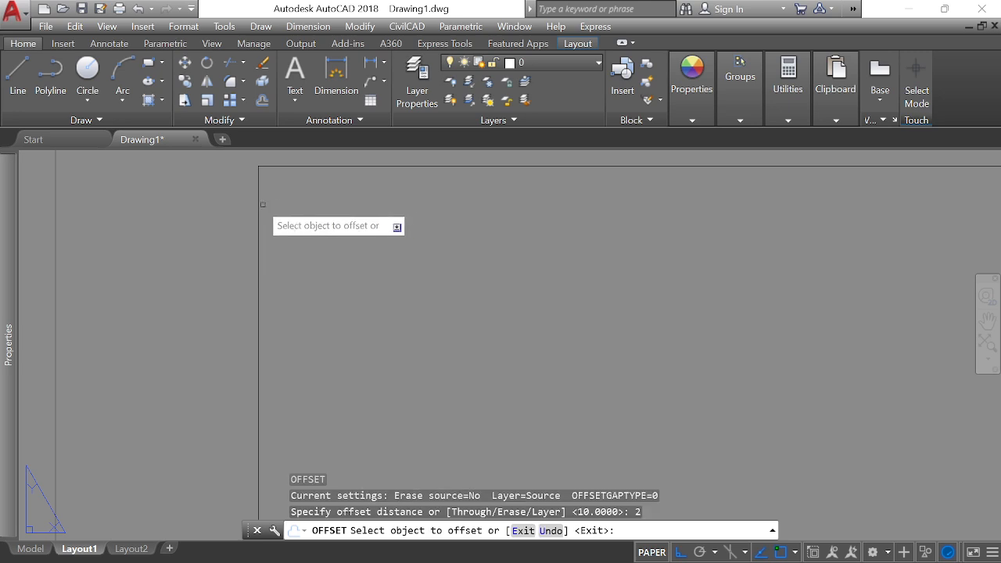
click(260, 174)
click(308, 216)
key(Return)
scroll(351, 175, down, 5)
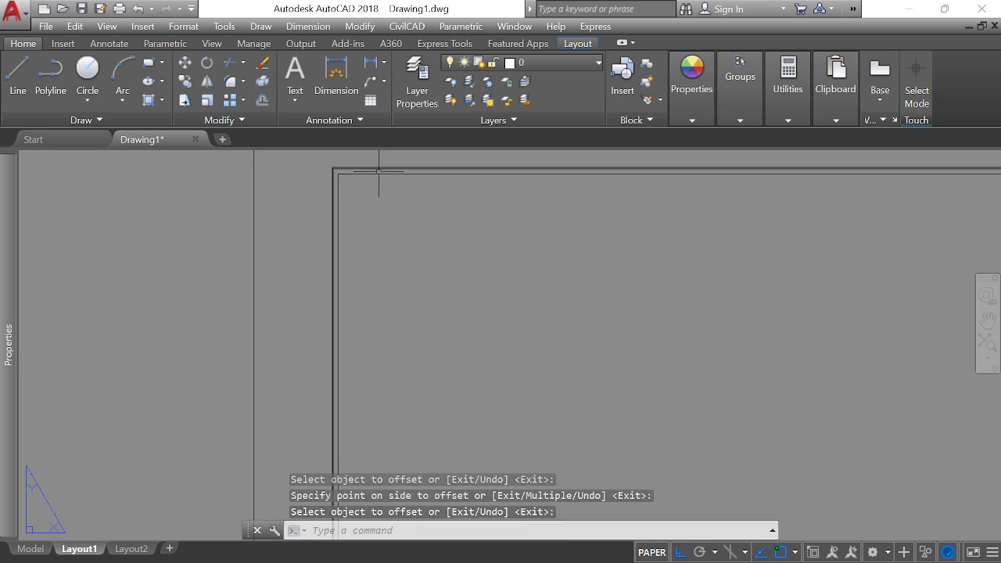
Step: Draw a 150 by 120 rectangle starting inside the frame near its lower-right corner
scroll(582, 339, up, 8)
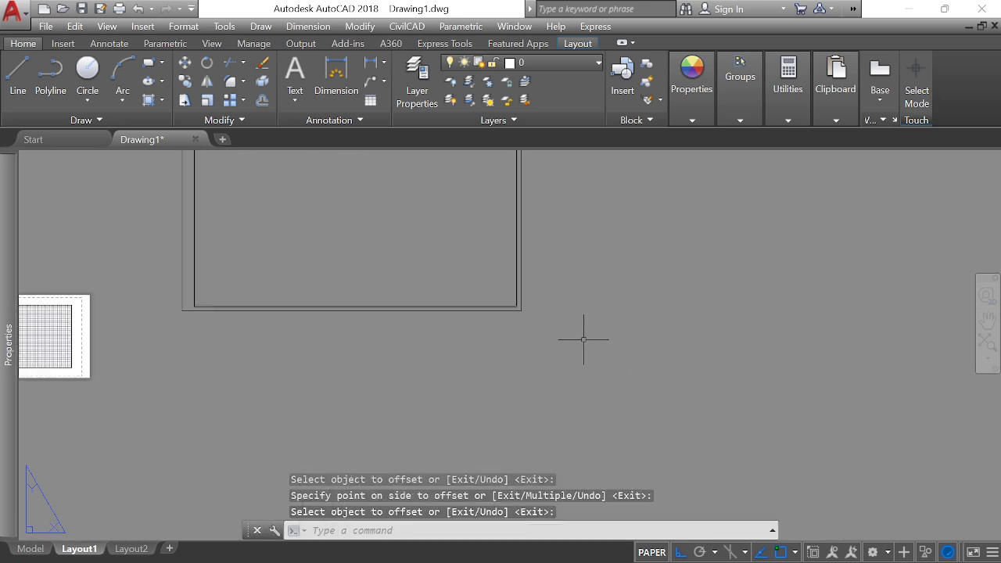
scroll(496, 326, down, 5)
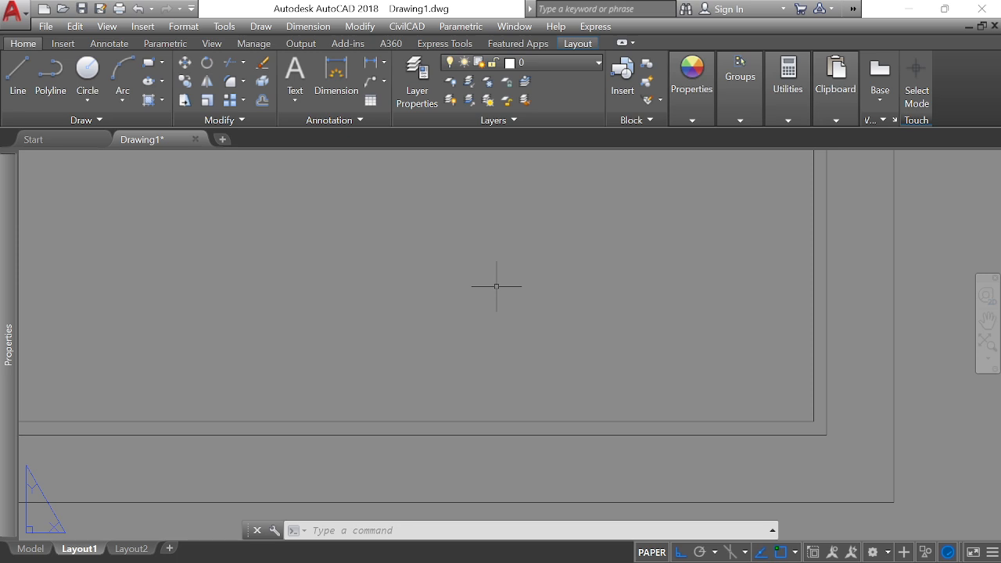
text(rec)
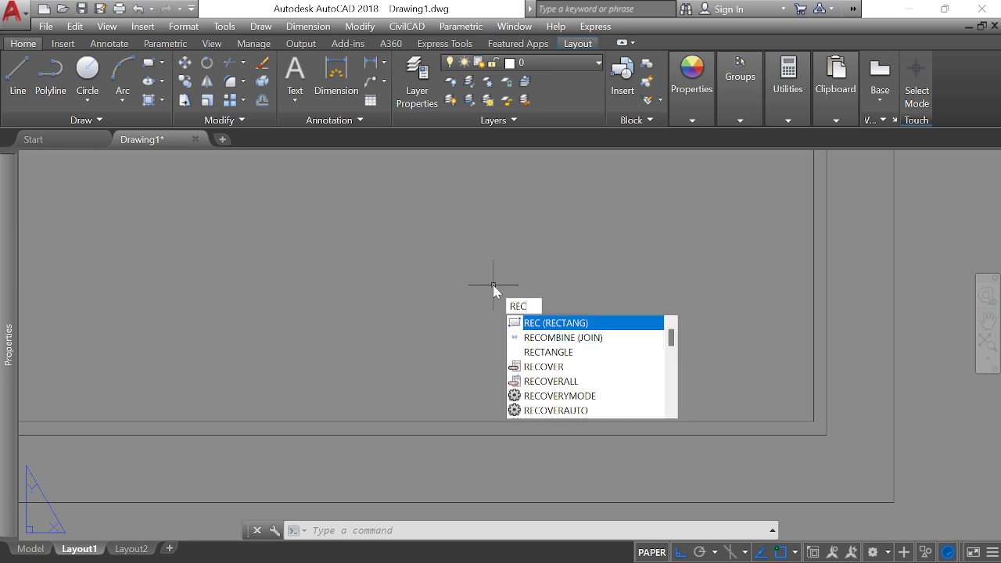
key(Return)
click(393, 207)
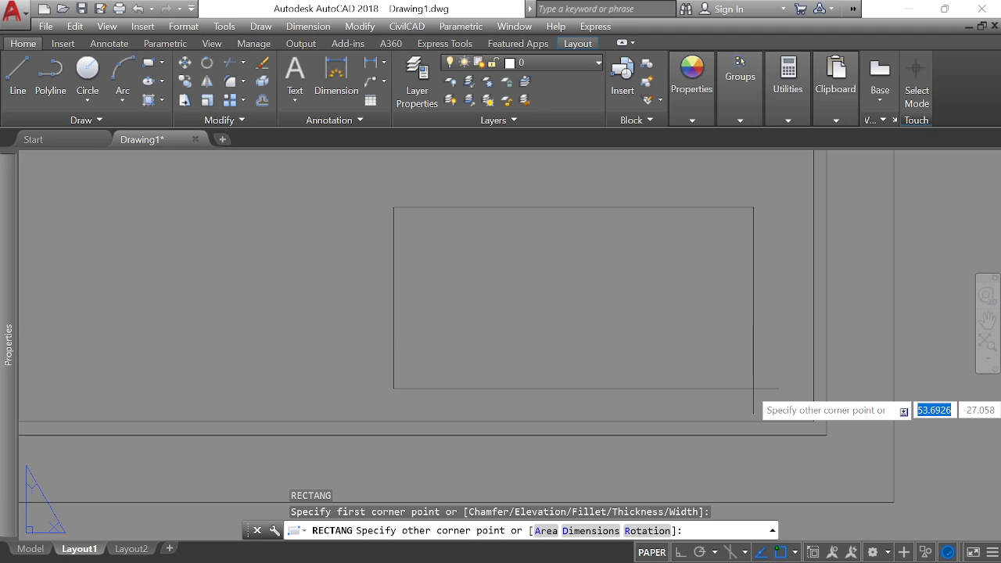
key(BackSpace)
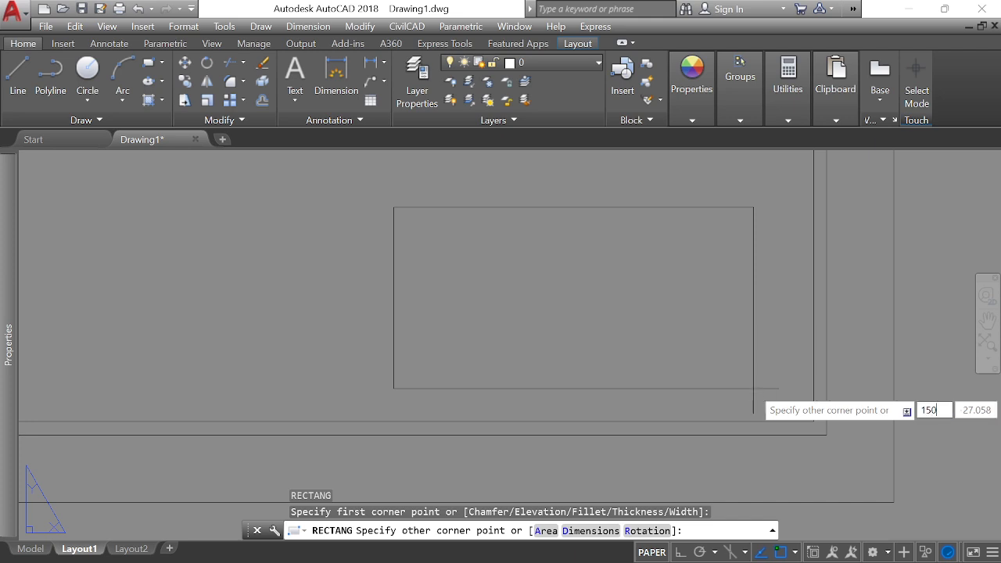
key(Tab)
text(12)
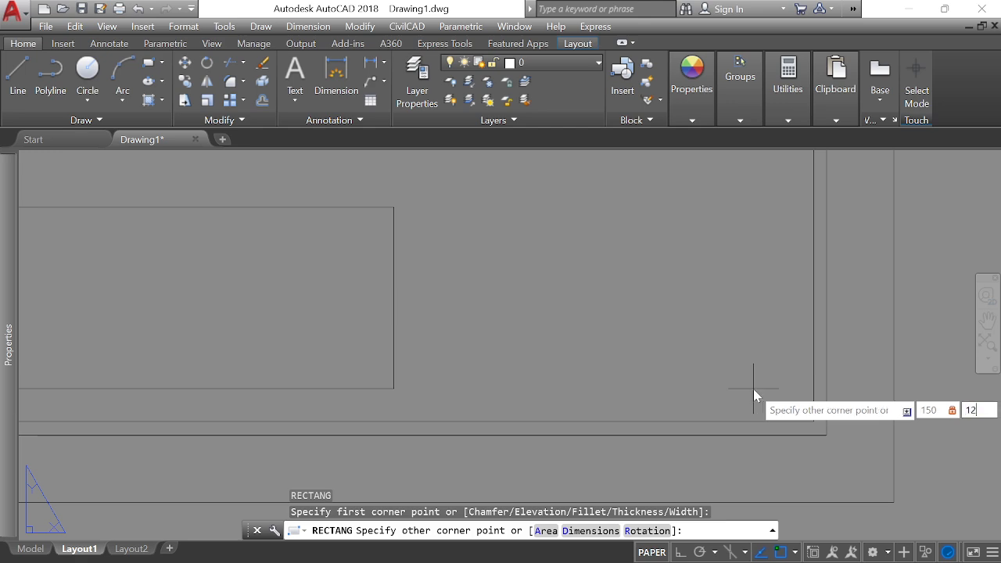
text(0)
key(Return)
scroll(753, 388, down, 5)
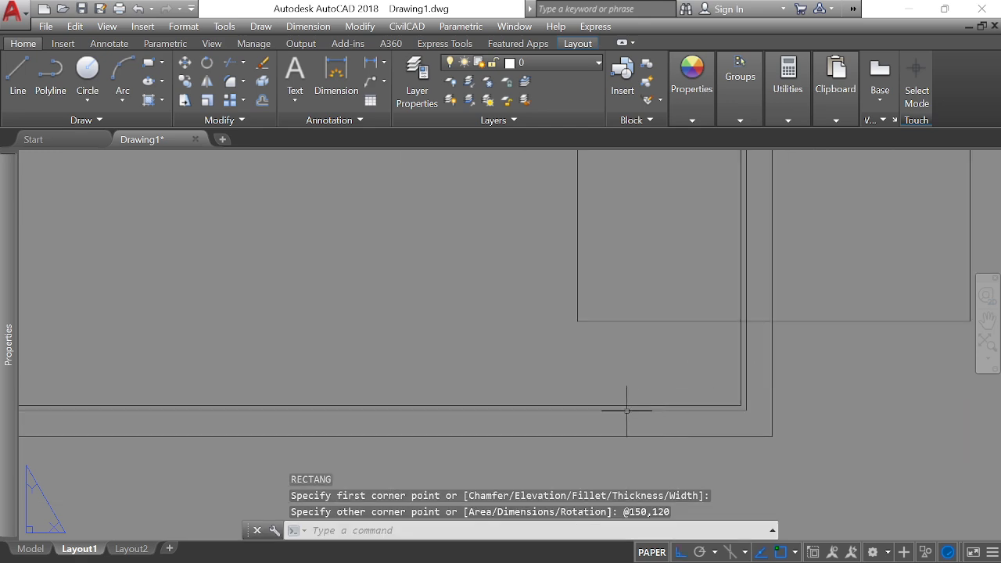
Step: Move the 150 by 120 rectangle by its lower-right corner to a free spot inside the border, near the frame's lower-right corner
scroll(782, 313, up, 3)
click(803, 295)
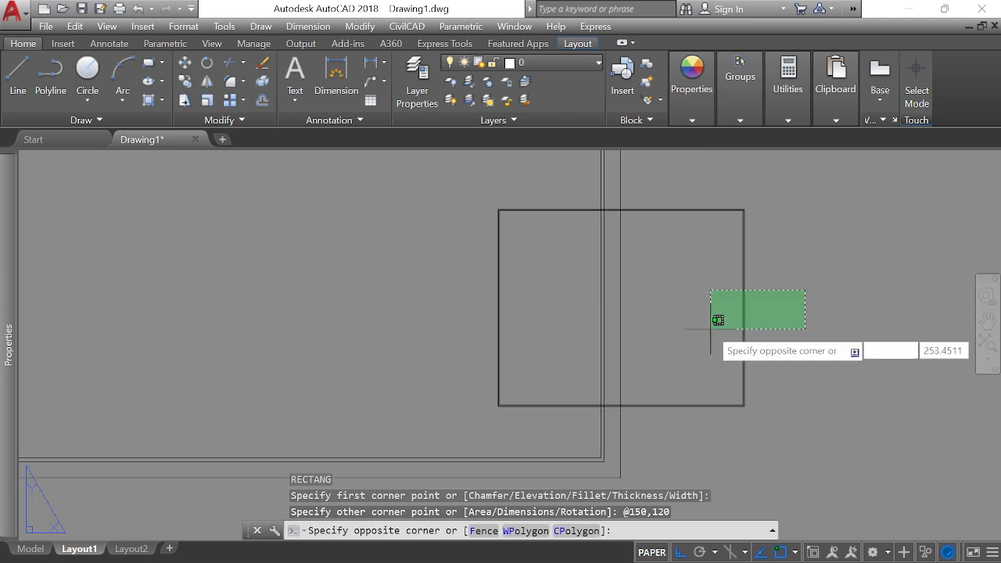
click(714, 320)
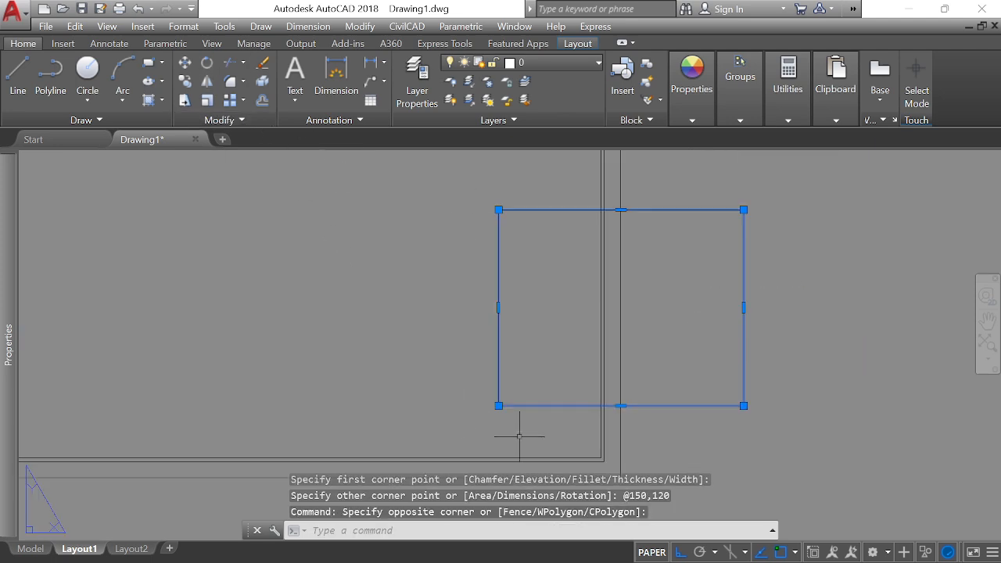
mouse_move(499, 406)
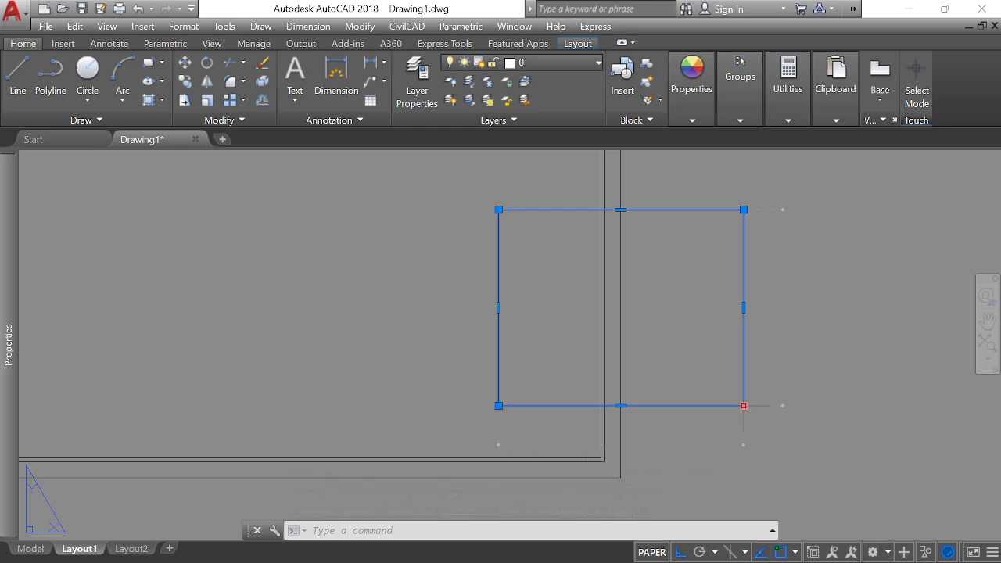
mouse_move(744, 406)
text(m)
key(Return)
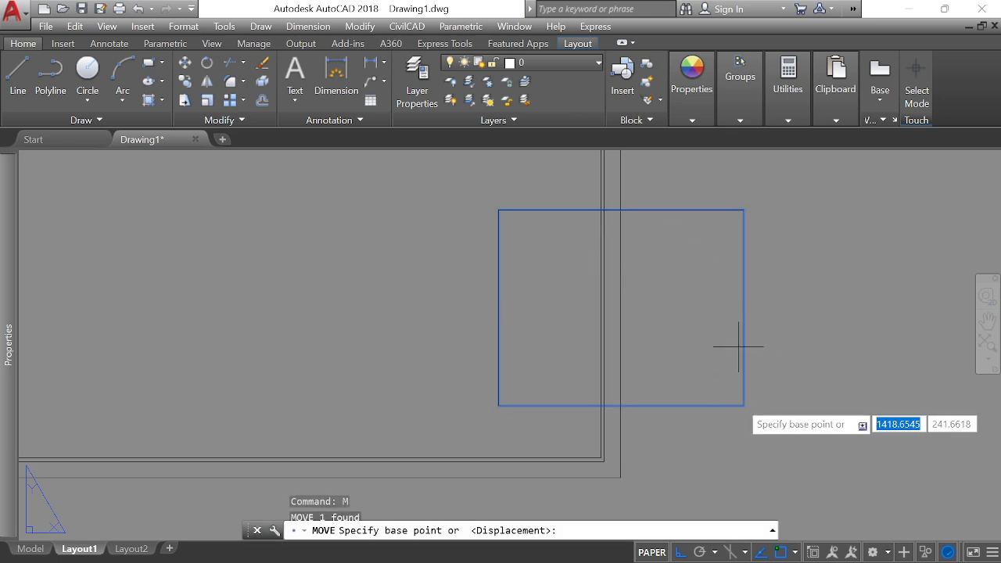
click(743, 406)
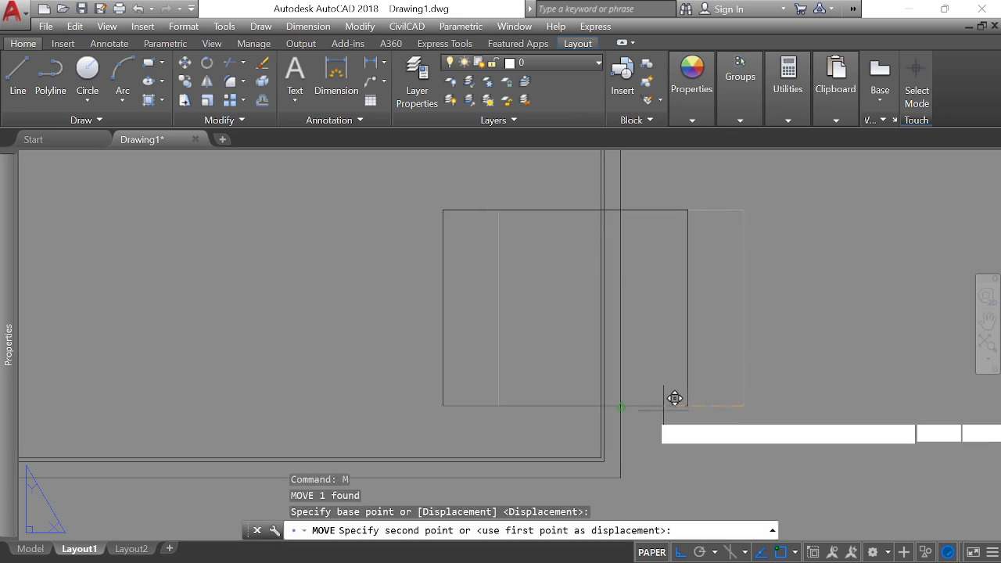
click(586, 425)
scroll(583, 413, up, 2)
click(592, 387)
click(547, 392)
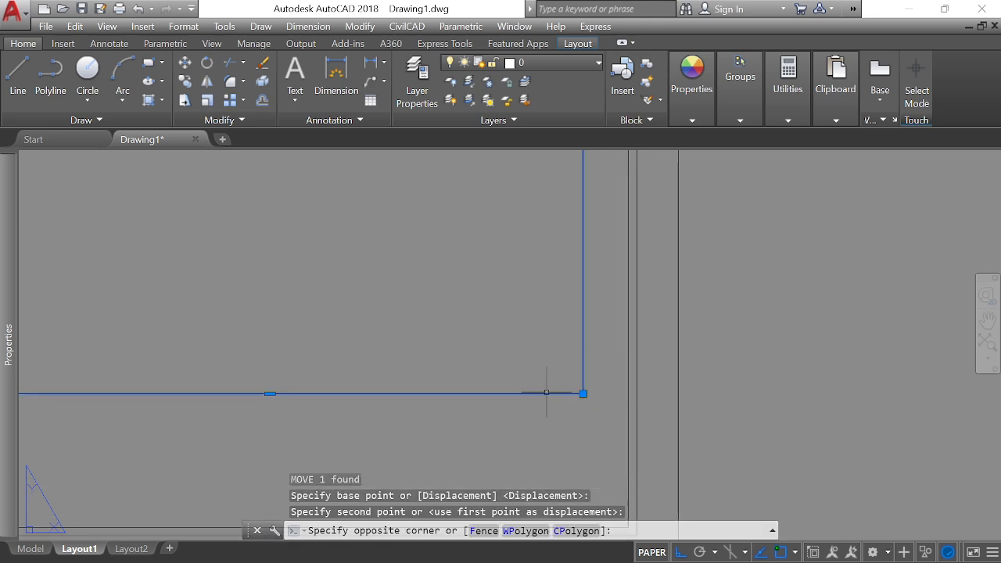
scroll(628, 313, down, 2)
click(610, 345)
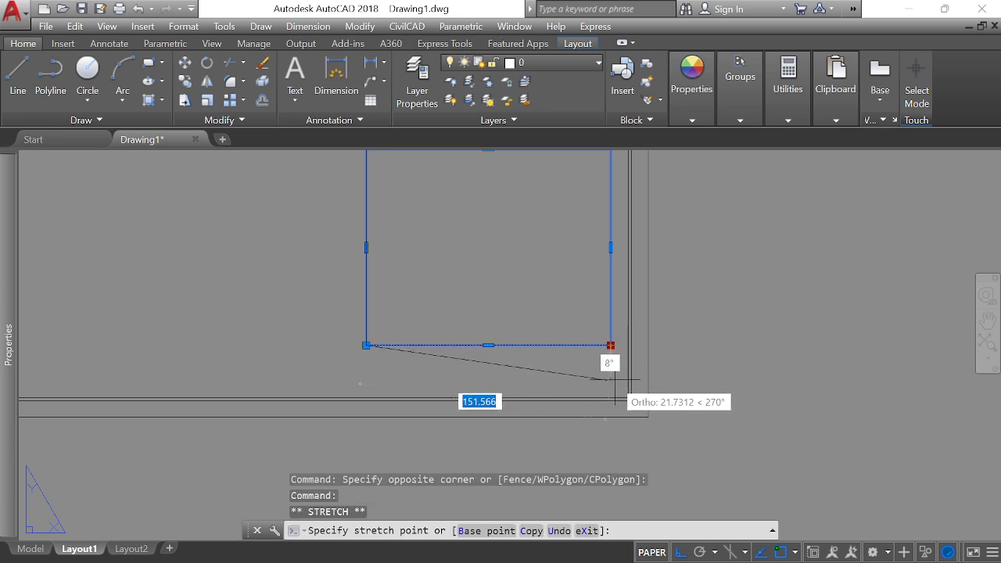
key(Escape)
key(Escape)
key(Escape)
Step: Move the rectangle so its lower-right corner snaps onto the lower-right corner of the innermost border
click(561, 300)
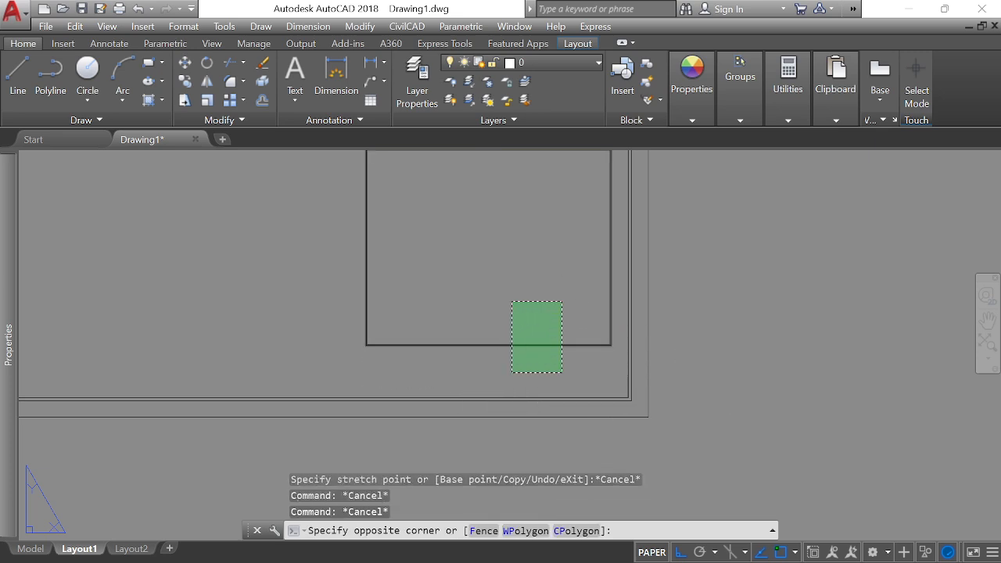
click(513, 369)
text(m)
key(Return)
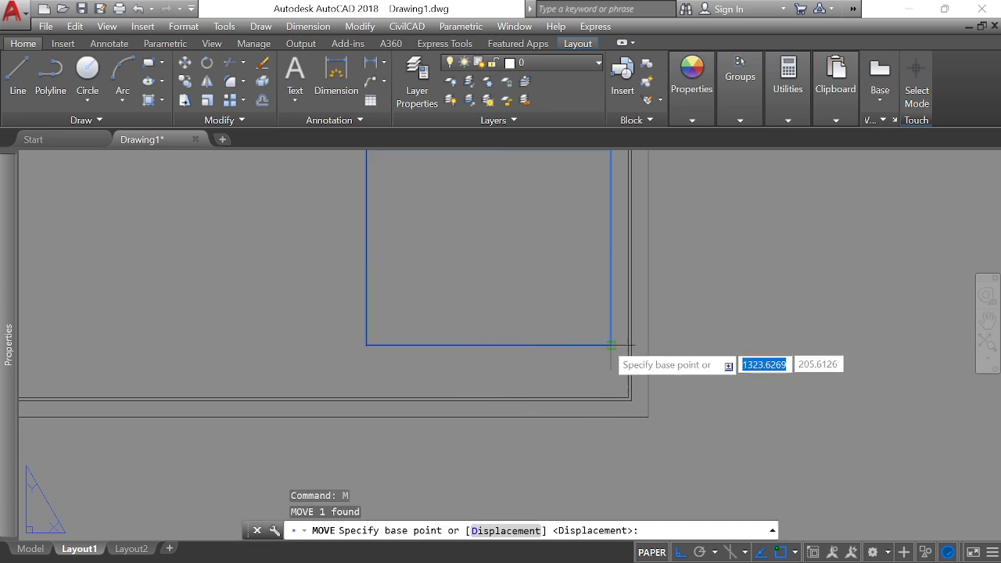
click(611, 345)
click(628, 397)
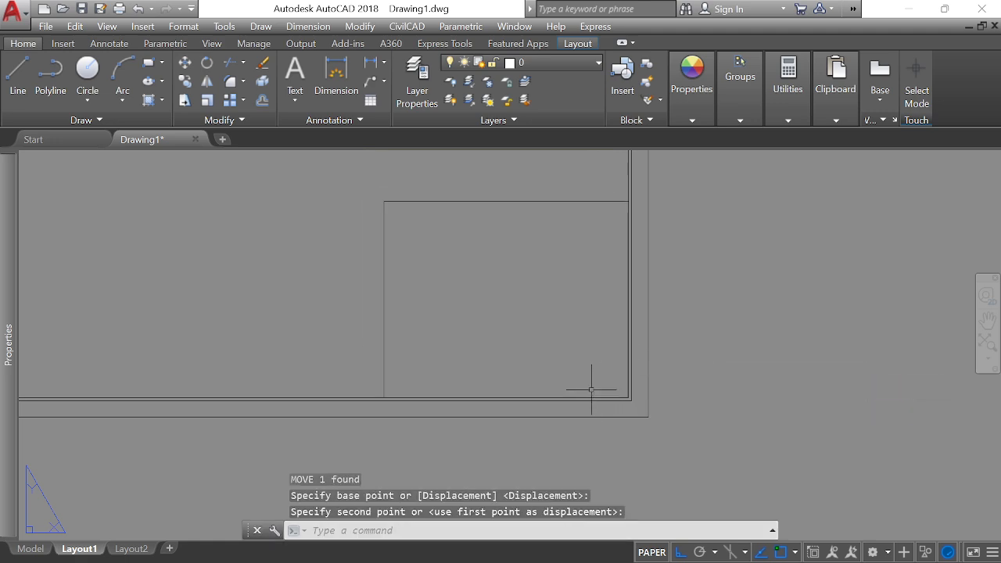
Step: Erase the 150 by 120 rectangle from the frame's lower-right corner
scroll(753, 344, down, 4)
scroll(720, 279, up, 2)
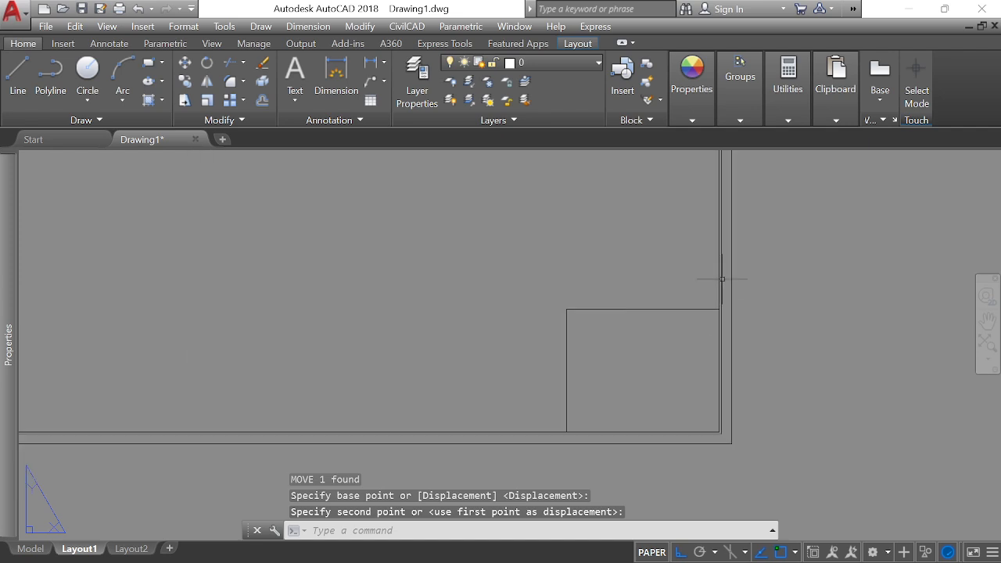
click(661, 313)
click(649, 332)
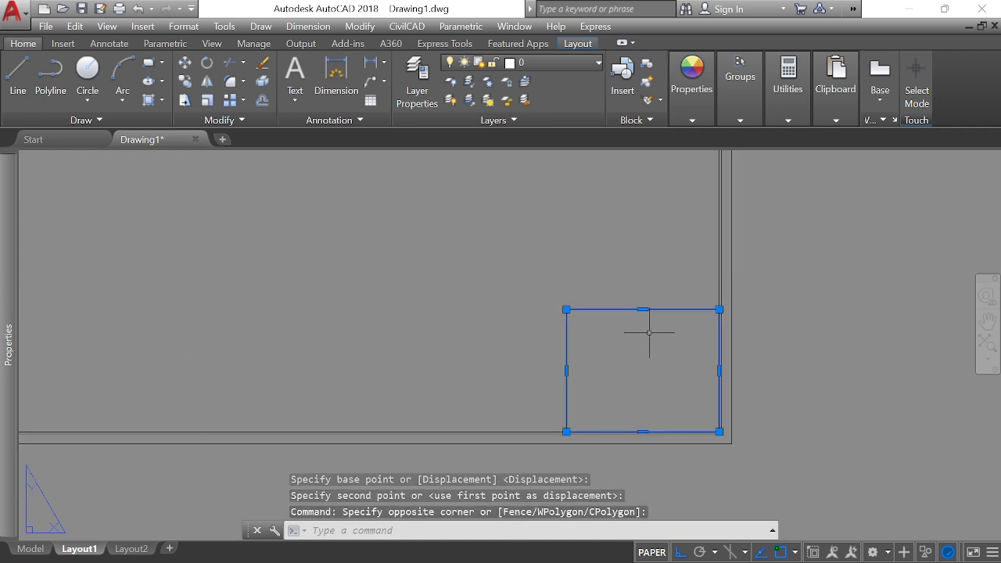
text(E)
key(Return)
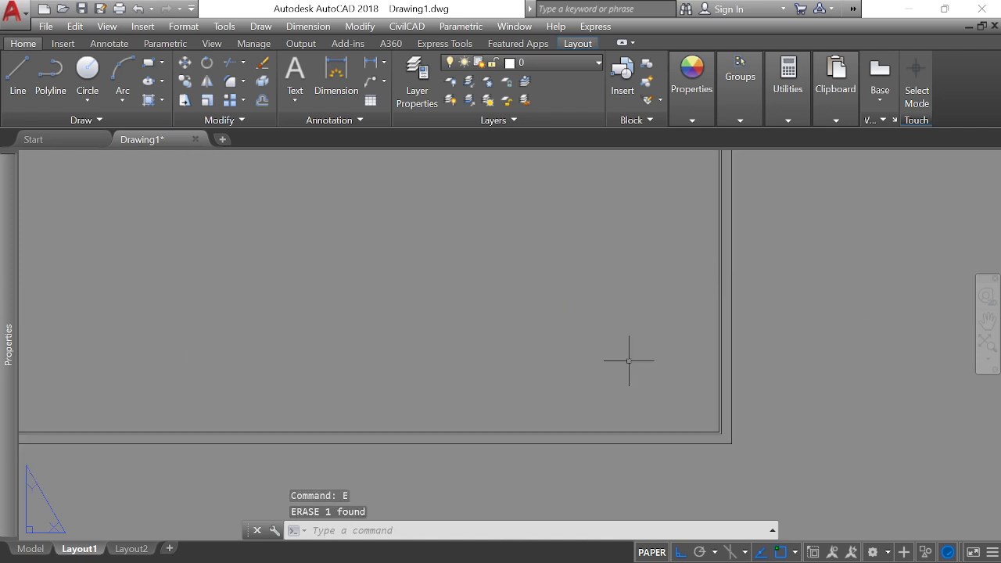
Step: Draw a 50-unit line leftward along the bottom edge from the lower-right corner of the innermost border
scroll(623, 373, down, 2)
scroll(642, 297, down, 2)
scroll(641, 263, up, 4)
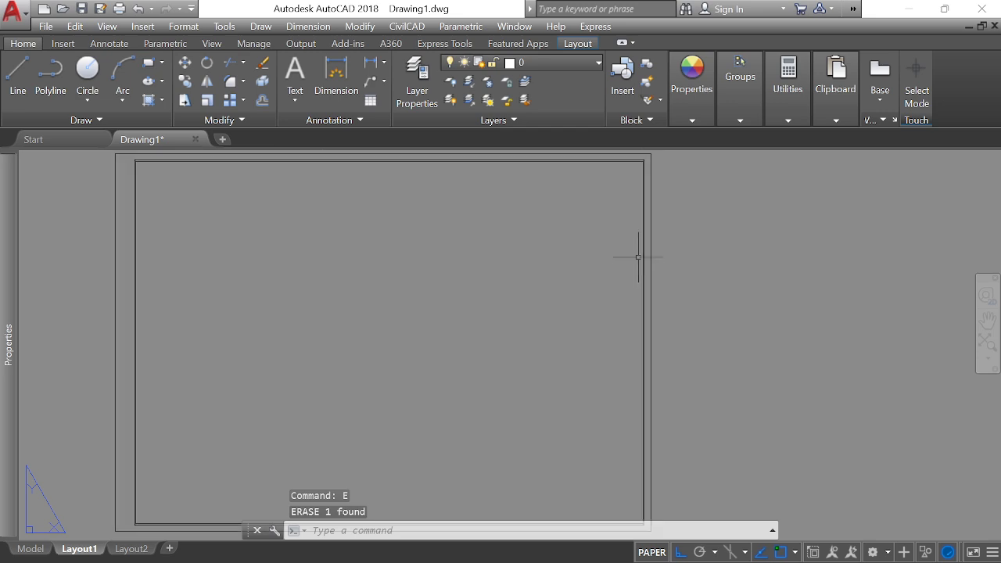
scroll(638, 257, down, 2)
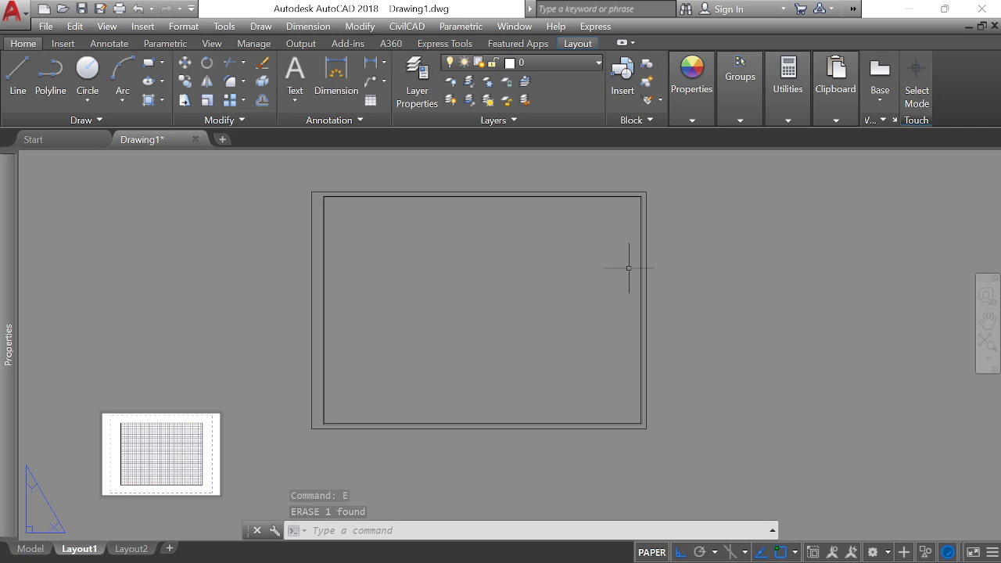
text(l)
key(Return)
scroll(630, 399, up, 5)
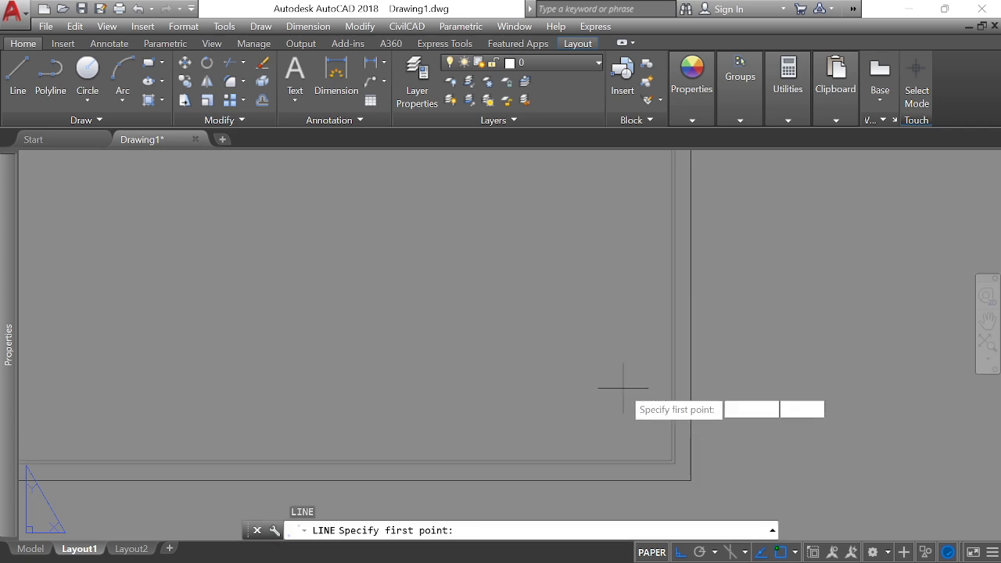
scroll(649, 368, up, 1)
scroll(661, 402, up, 1)
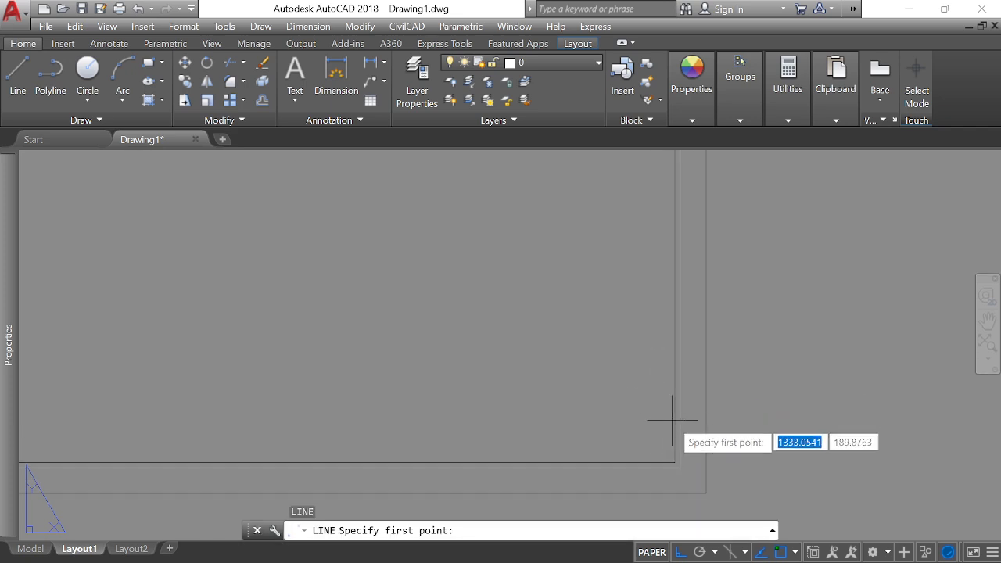
scroll(663, 470, up, 1)
click(681, 477)
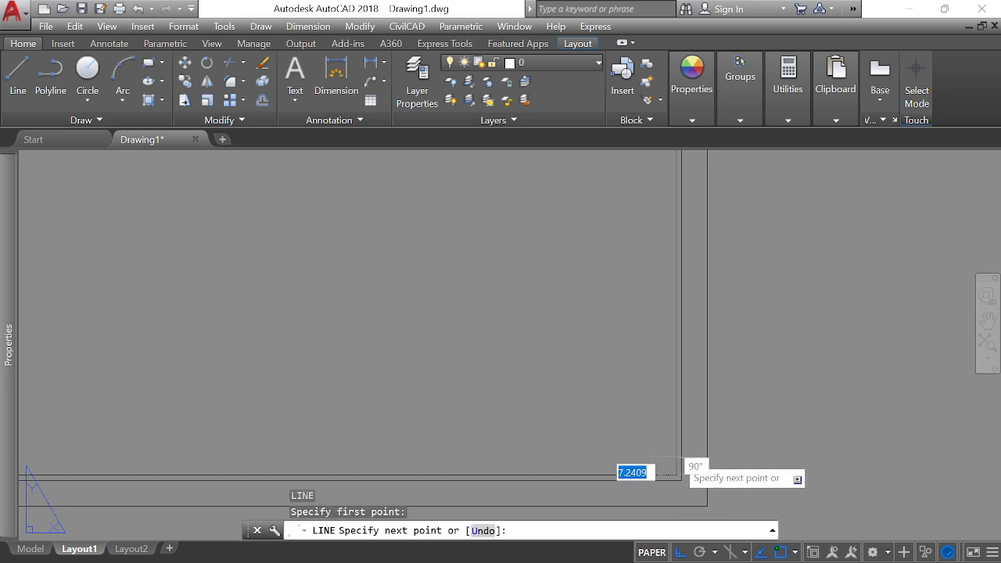
scroll(679, 465, down, 2)
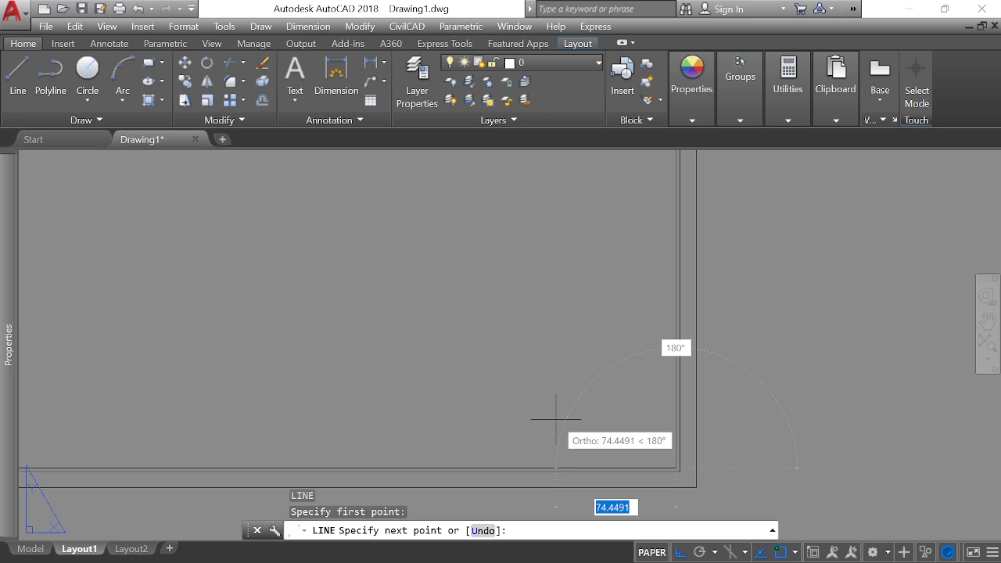
text(50)
key(Return)
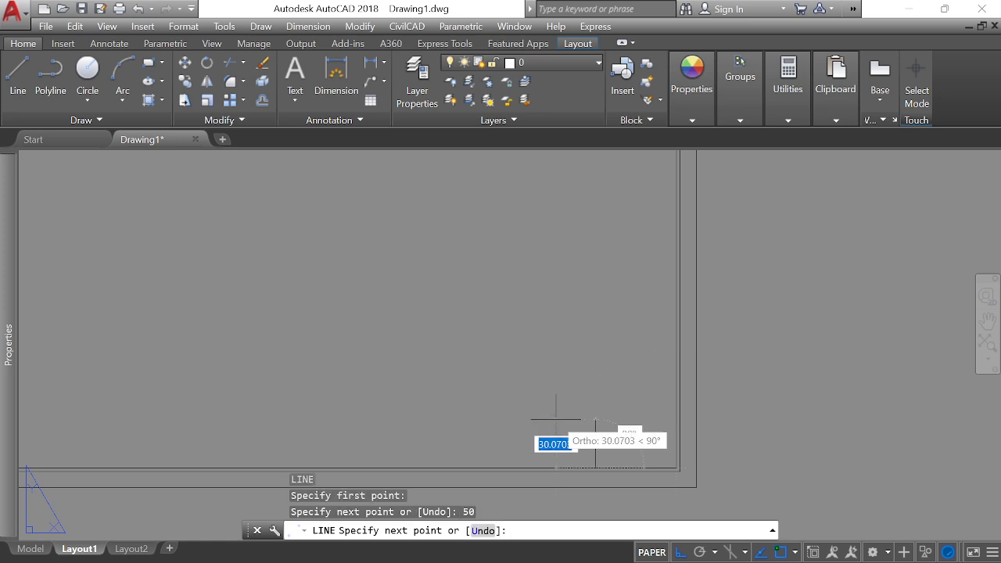
Step: Continue the line vertically upward from the 50-unit segment's end to a point beyond the outer frame's top edge
scroll(548, 470, down, 4)
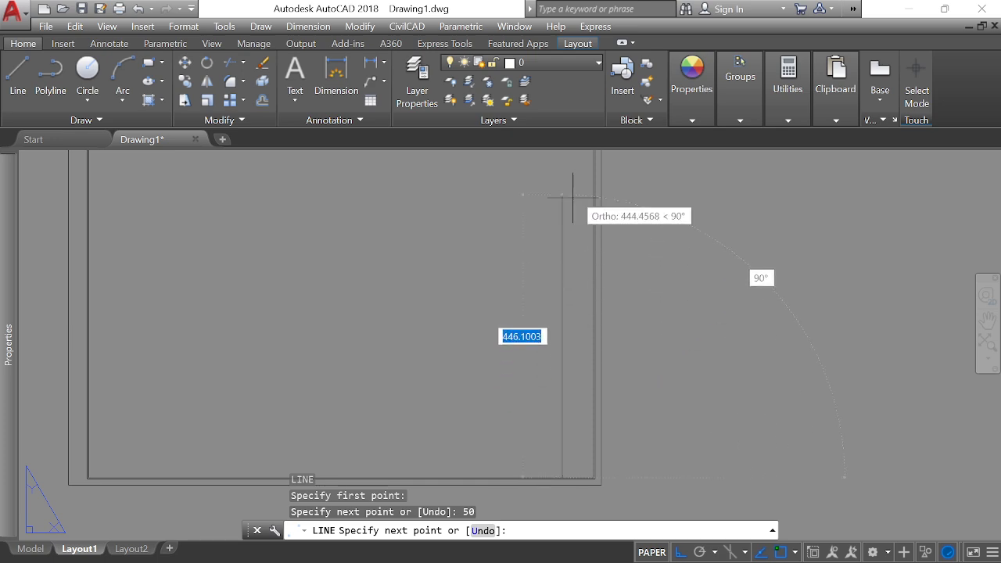
scroll(557, 227, down, 4)
scroll(553, 184, up, 4)
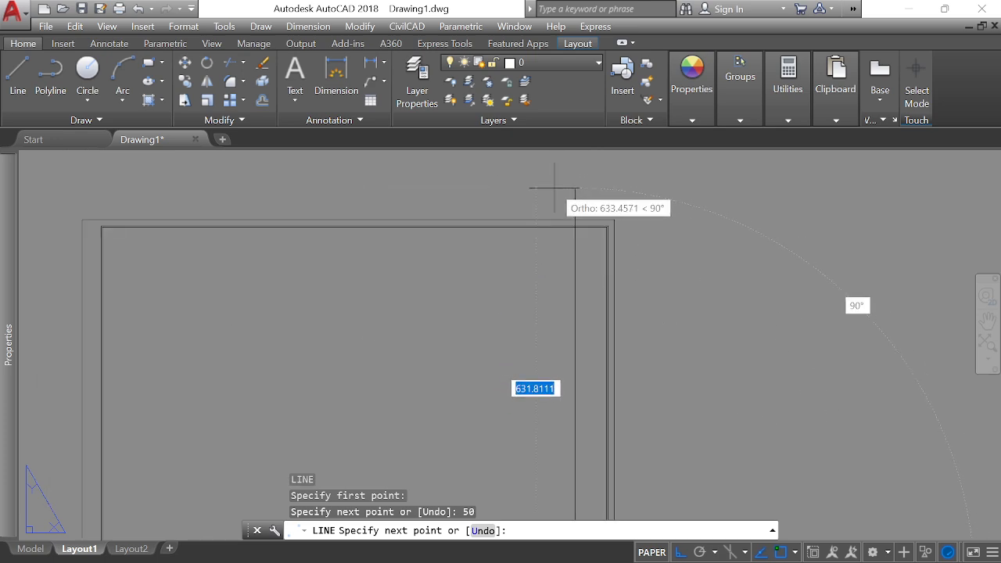
click(541, 196)
key(Return)
Step: Trim the vertical line between the outer frame and the inner border at the sheet's top edge
scroll(566, 235, up, 4)
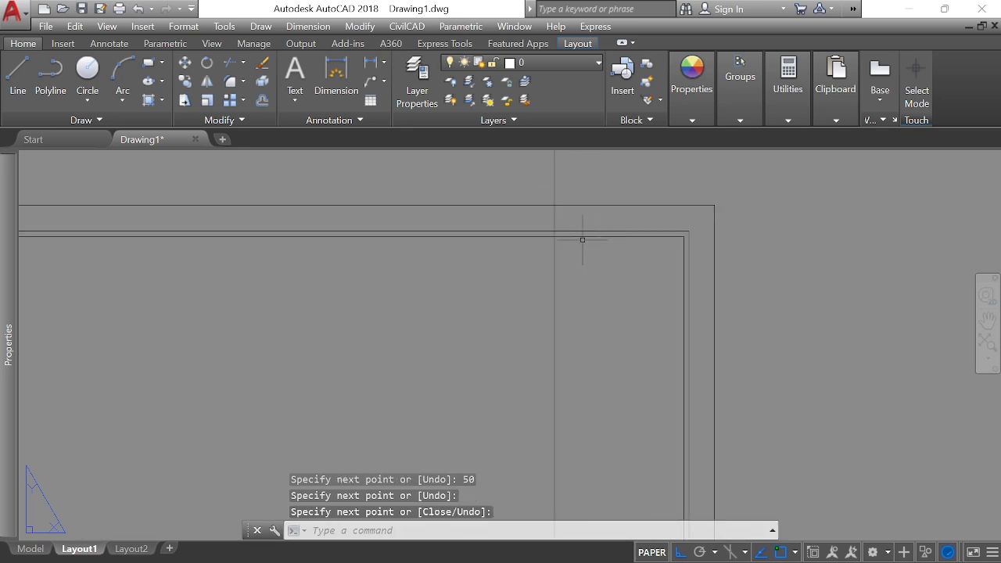
text(tr)
key(Return)
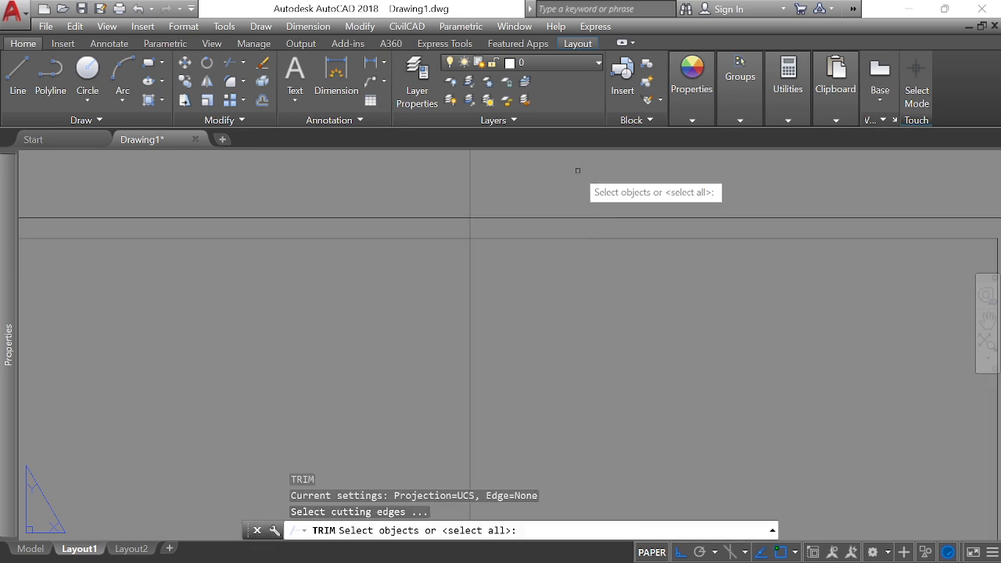
click(578, 167)
click(370, 249)
key(Return)
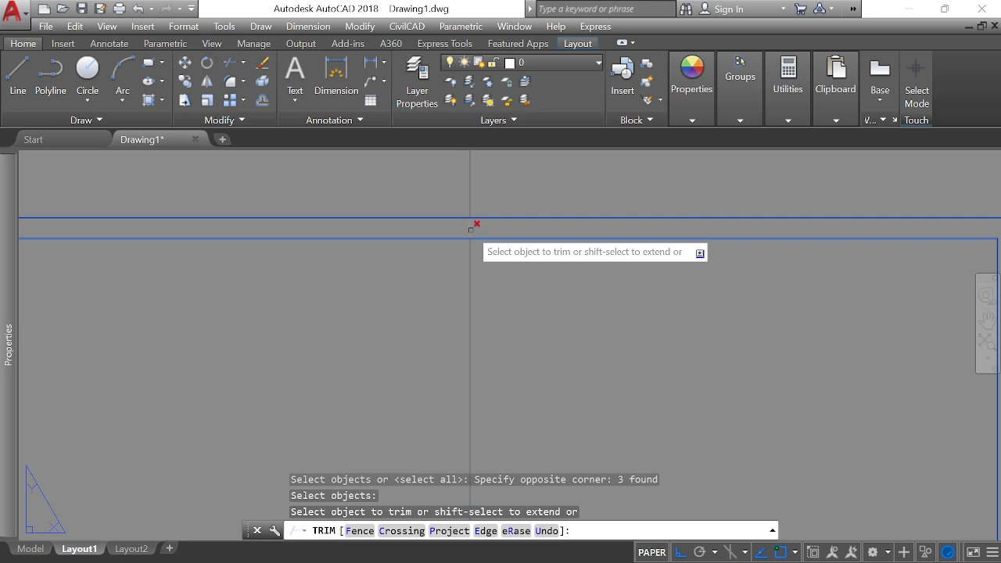
click(471, 227)
key(Return)
Step: Erase the leftover piece of the vertical line above the outer frame's top edge
click(469, 179)
click(443, 188)
text(e)
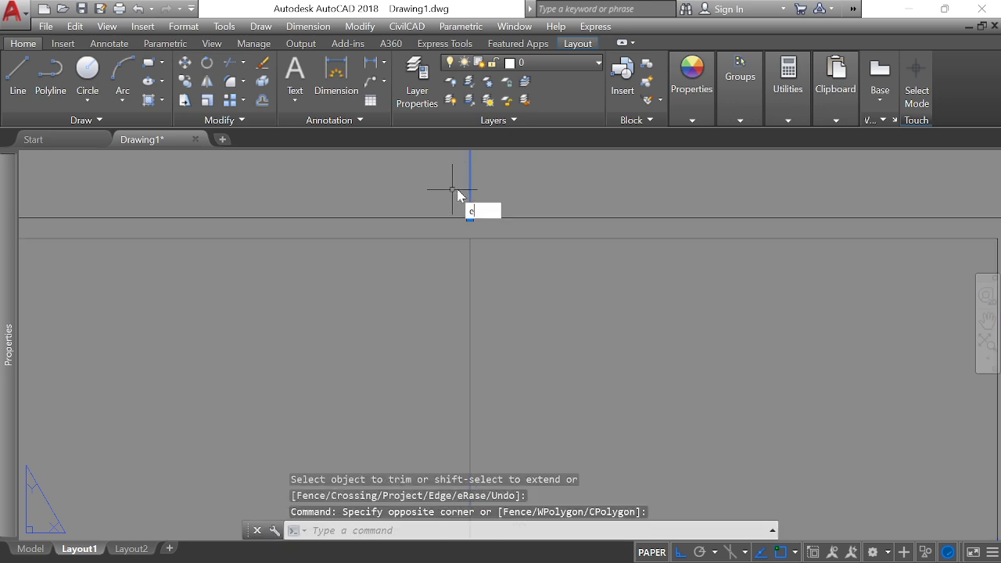
key(Return)
Step: Offset the strip's vertical line 20 units to the right, and offset that copy another 20 units to the right
scroll(487, 188, down, 5)
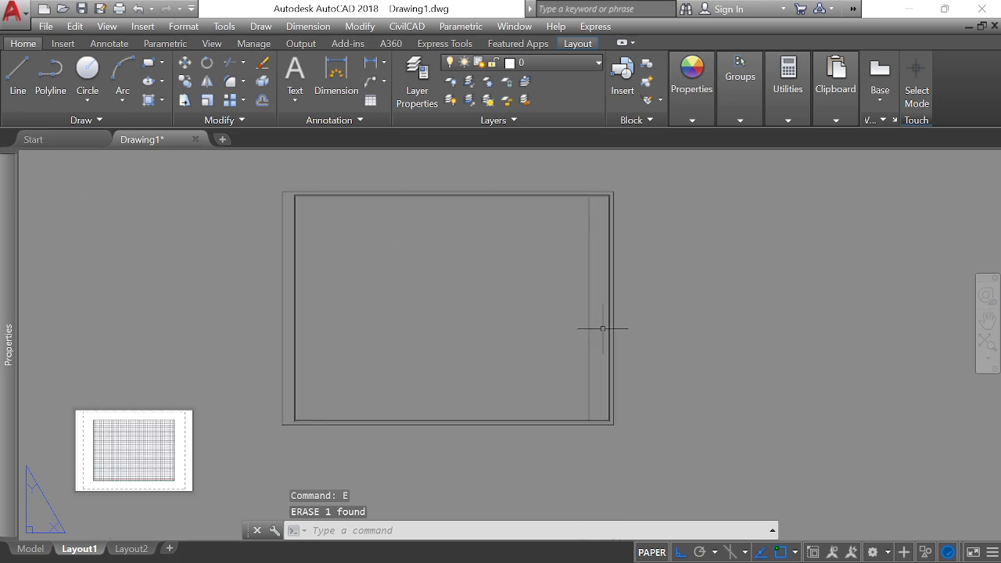
scroll(597, 357, up, 5)
scroll(620, 302, down, 3)
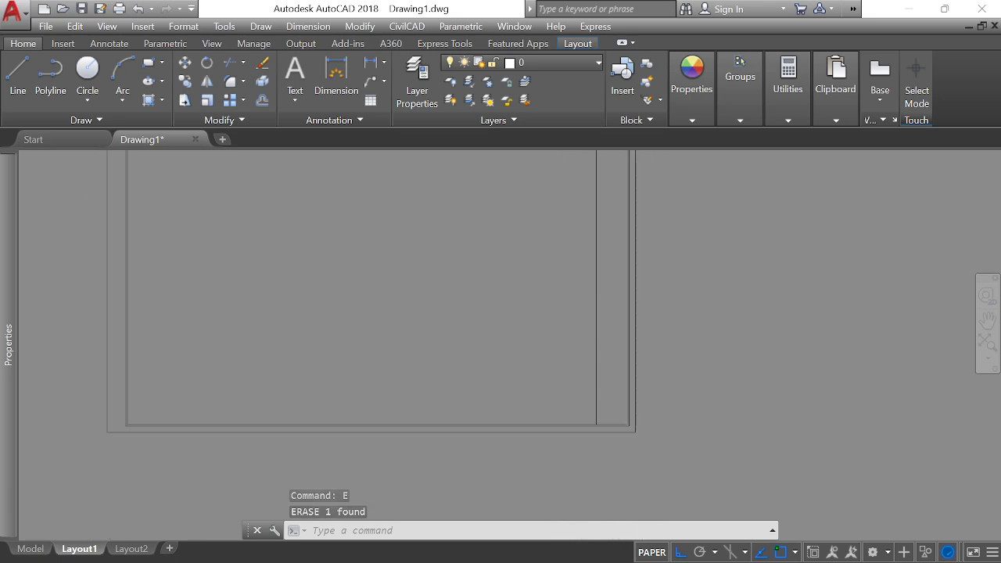
scroll(613, 376, up, 6)
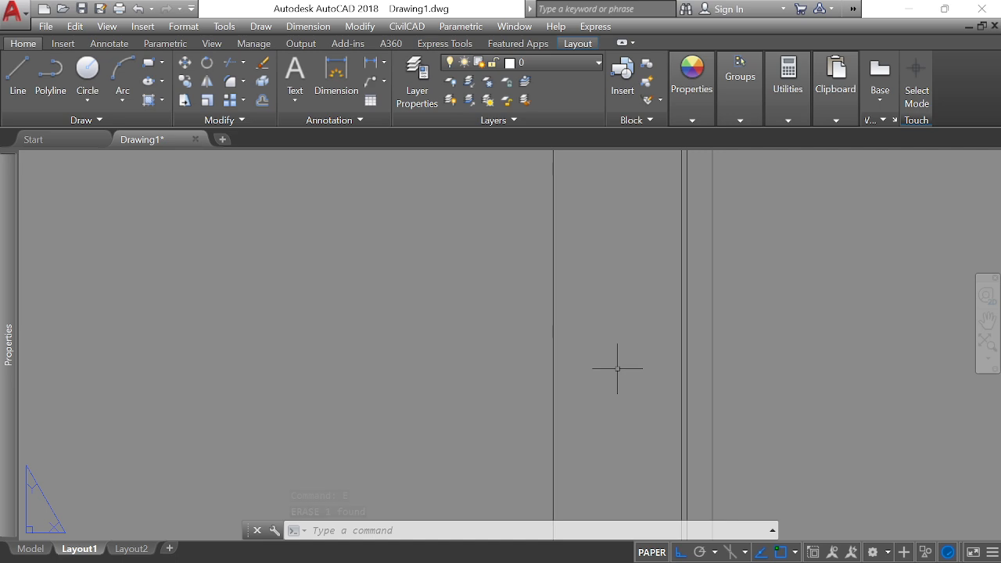
text(o)
key(Return)
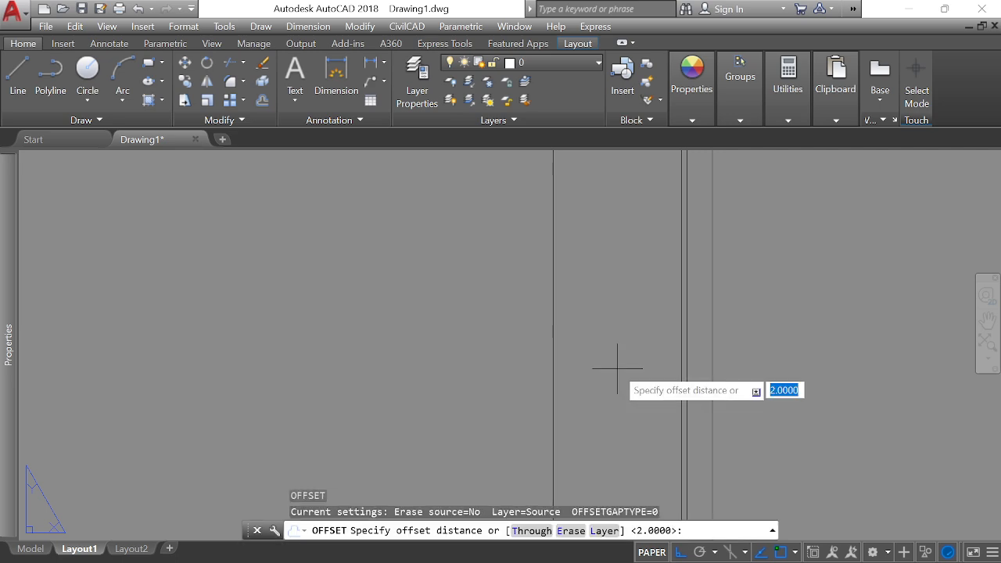
text(2)
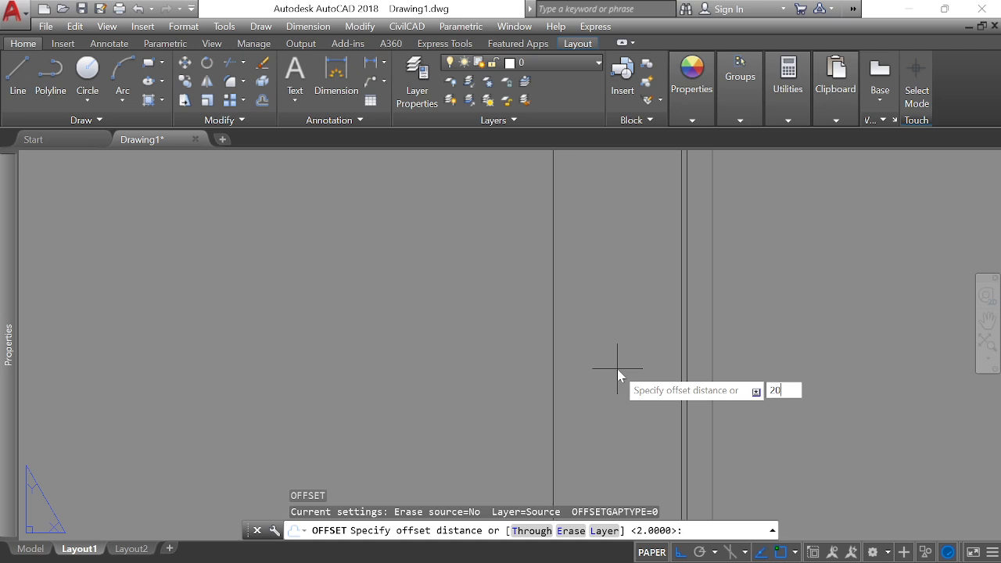
text(0)
key(Return)
click(555, 330)
click(622, 346)
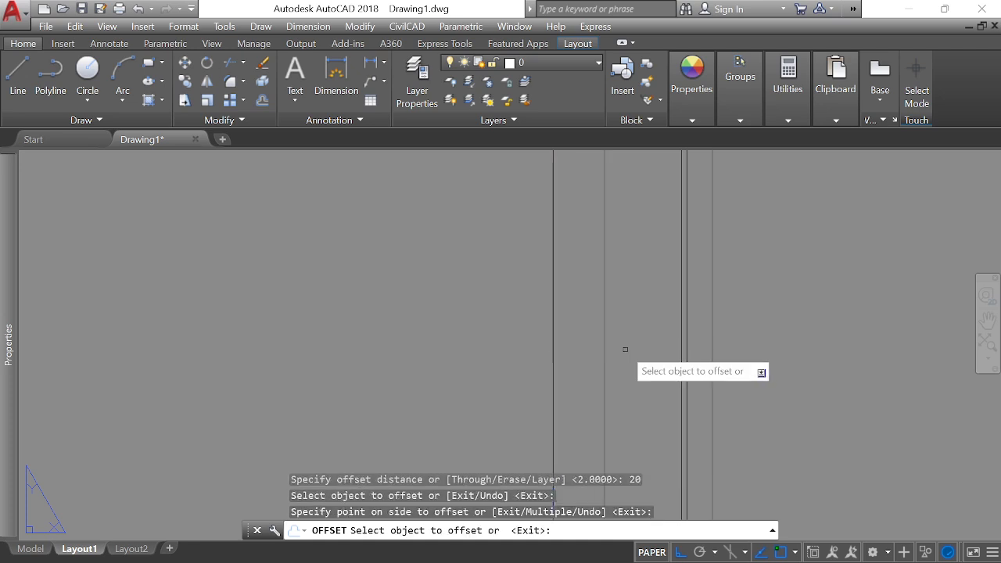
click(606, 344)
click(649, 351)
right_click(741, 309)
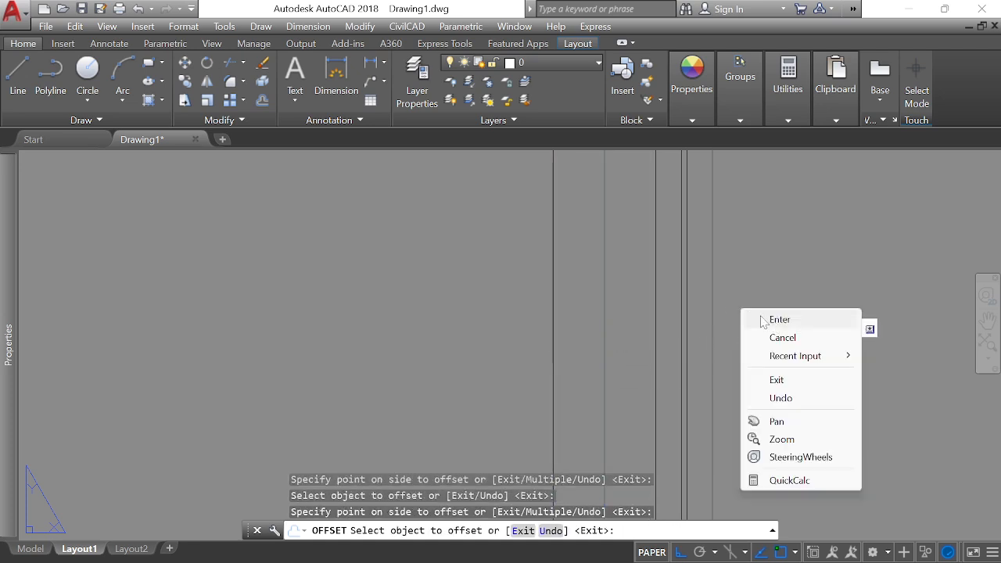
click(780, 319)
Step: Move the three vertical strip lines 10 units to the right so the rightmost one lands on the innermost border's corner
scroll(782, 321, down, 3)
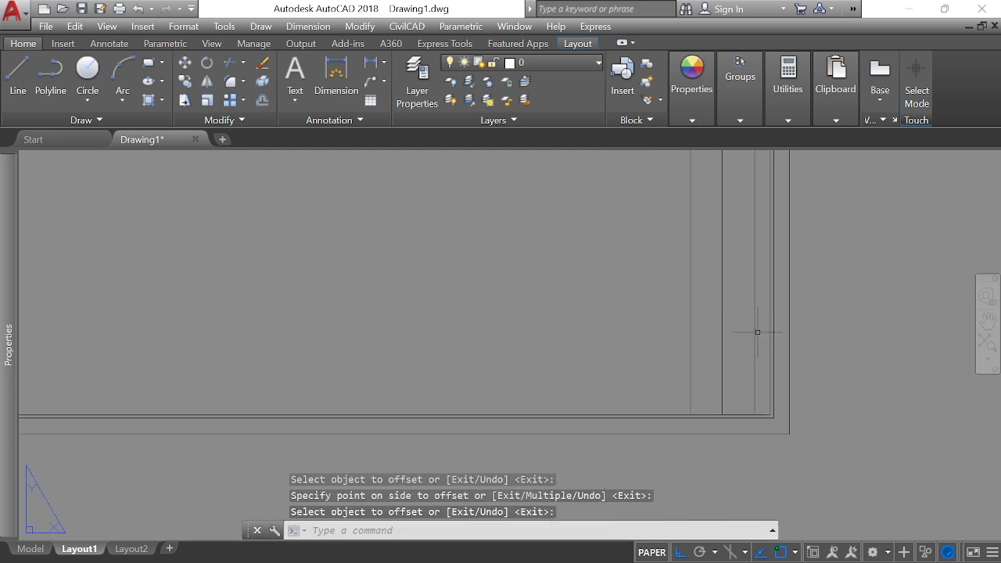
click(755, 332)
click(736, 331)
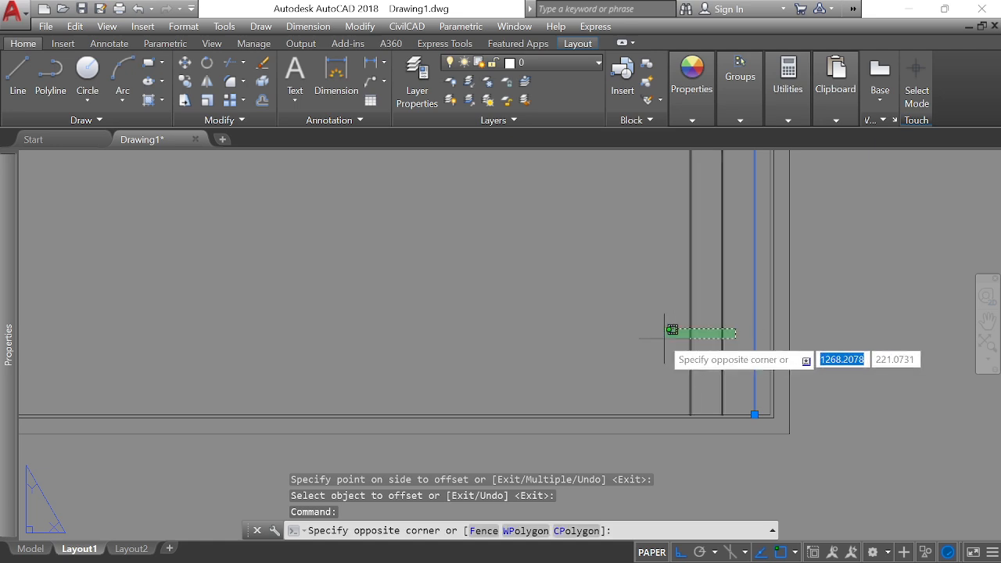
click(664, 340)
text(m)
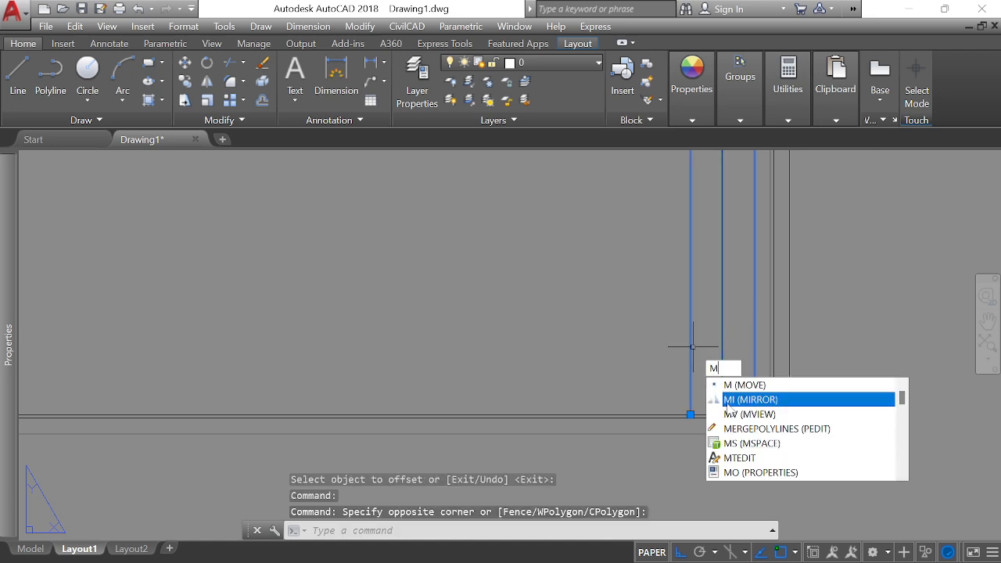
key(Return)
click(755, 414)
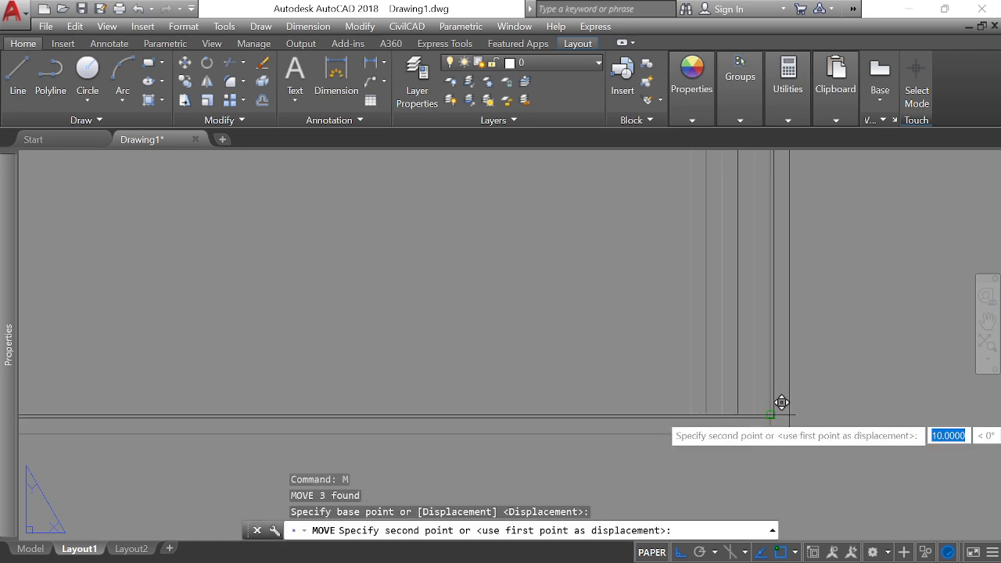
click(770, 415)
Step: Offset the leftmost vertical strip line 20 units to the left
scroll(770, 416, down, 5)
scroll(730, 217, up, 5)
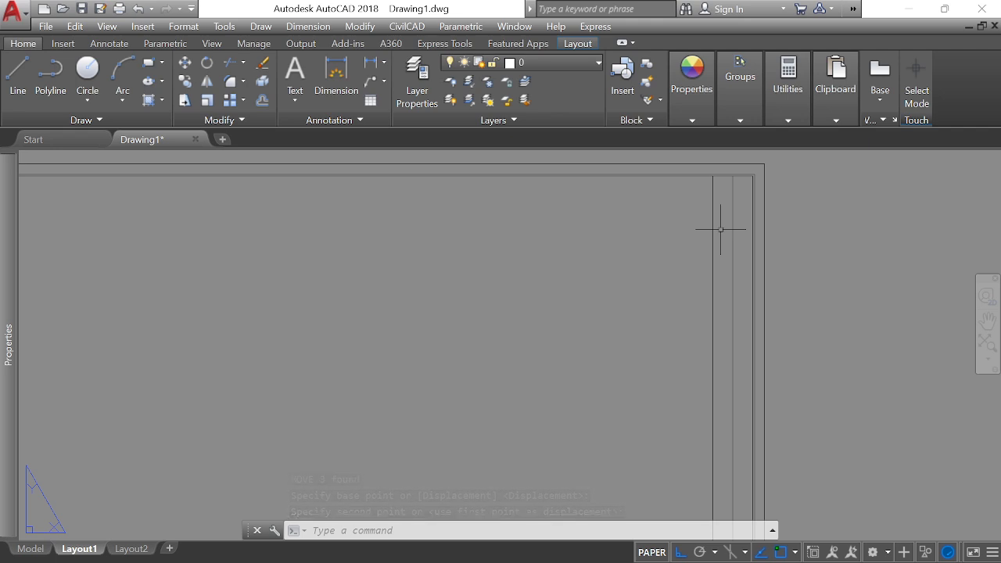
text(o)
key(Return)
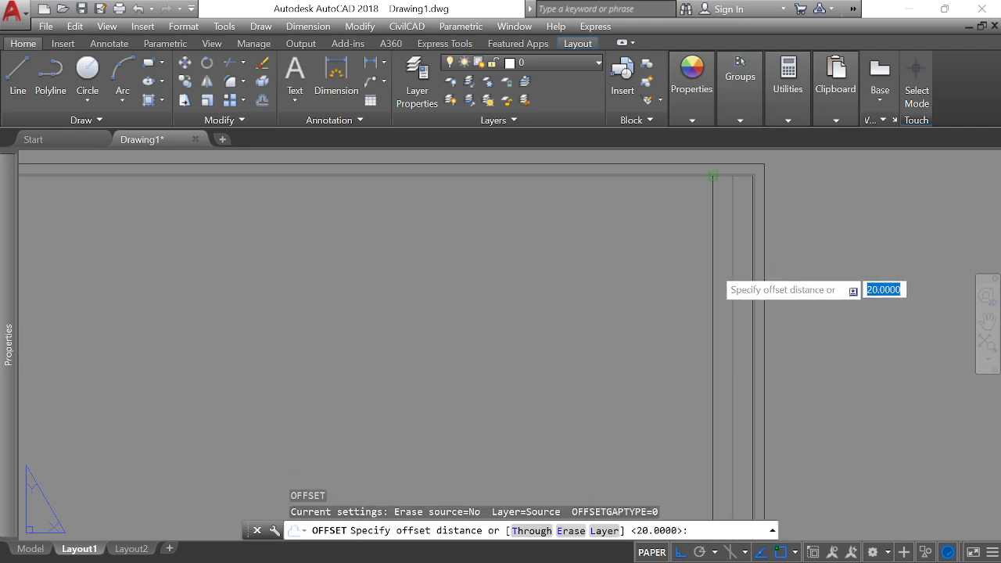
key(Return)
click(712, 267)
click(672, 269)
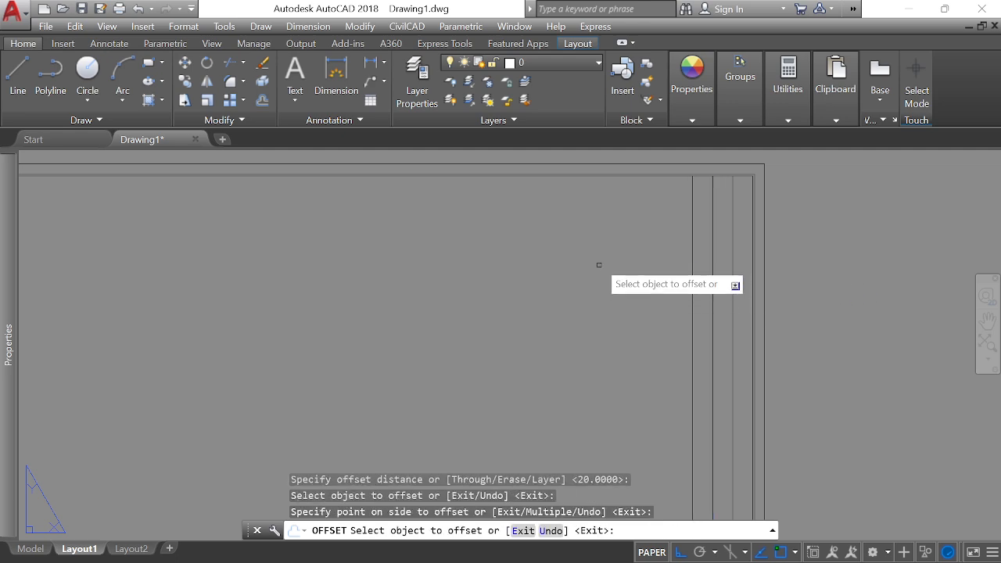
key(Return)
Step: Examine the vertical strip lines along the frame's right side and the overall sheet frame
scroll(649, 181, down, 2)
scroll(666, 335, up, 3)
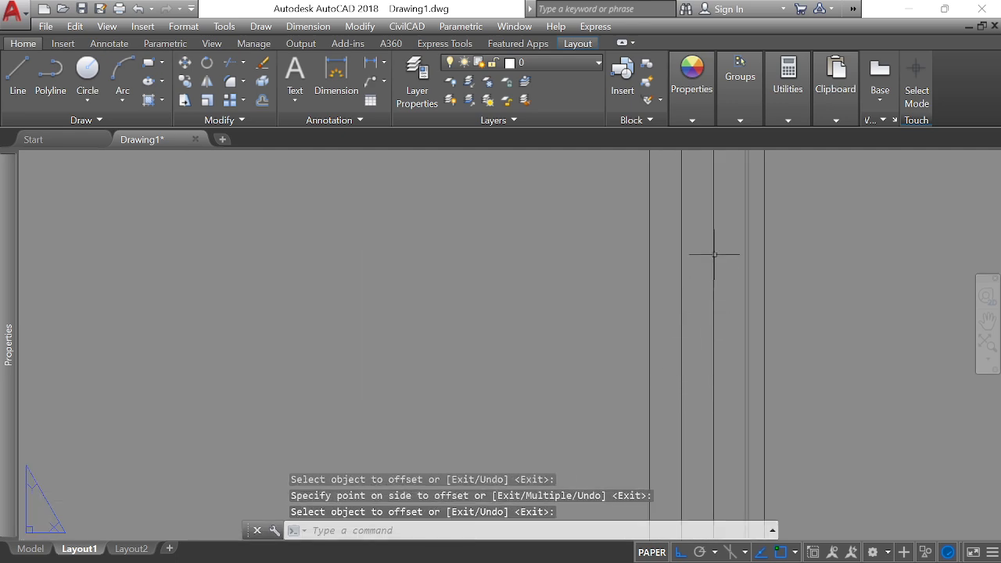
scroll(712, 257, down, 1)
scroll(712, 320, up, 2)
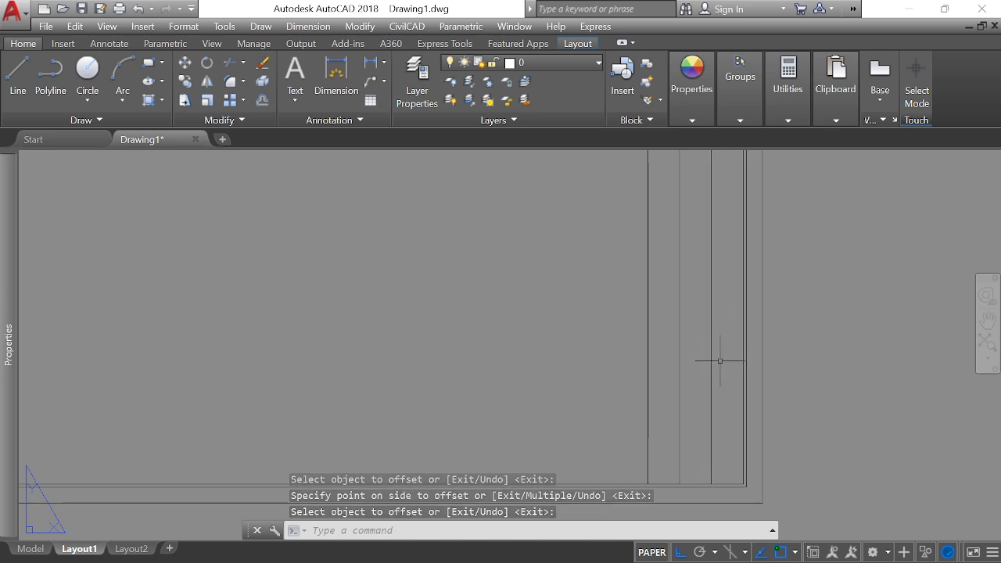
scroll(724, 375, down, 2)
scroll(729, 382, down, 1)
scroll(718, 289, up, 3)
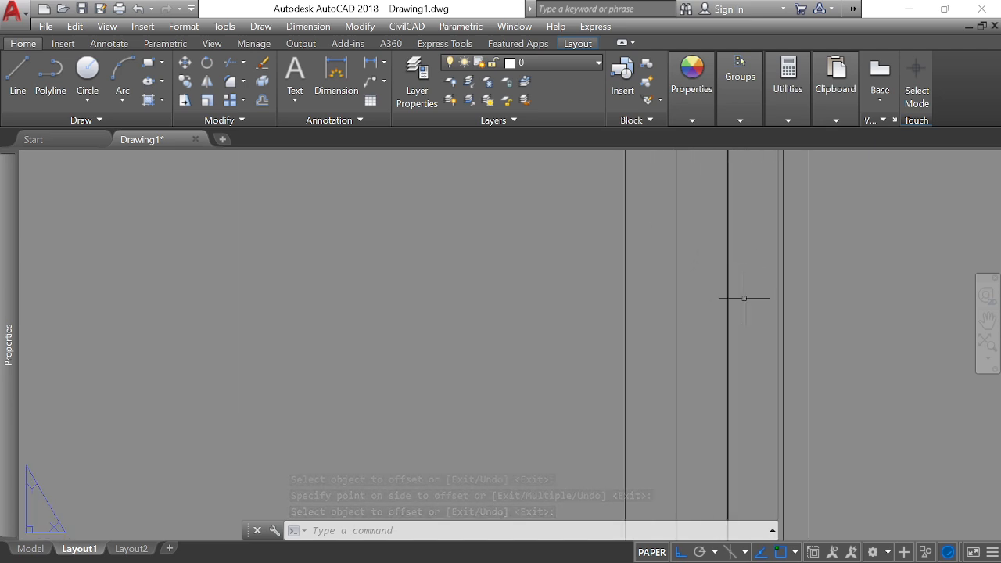
scroll(744, 309, down, 2)
scroll(731, 313, down, 2)
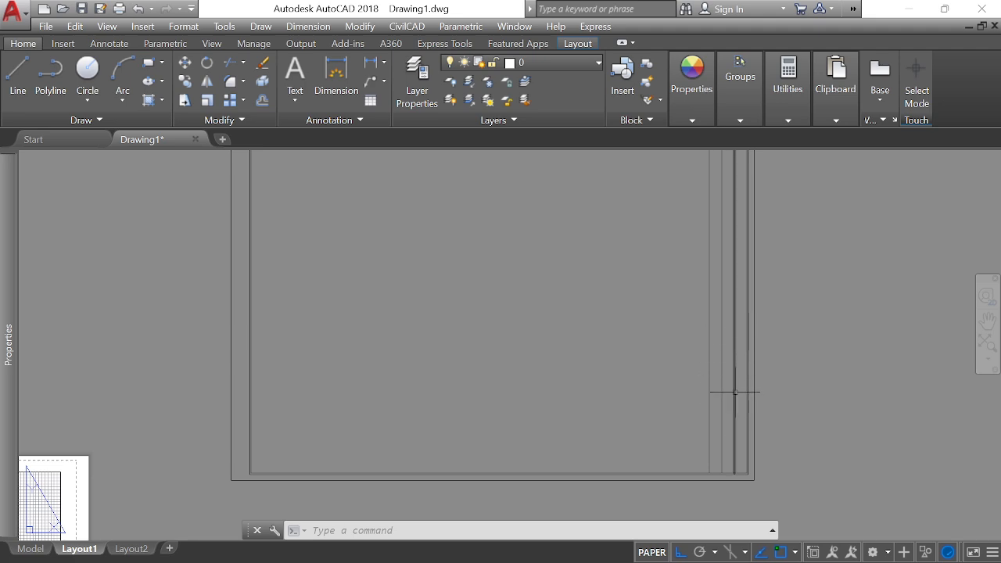
scroll(743, 426, up, 2)
scroll(720, 422, down, 3)
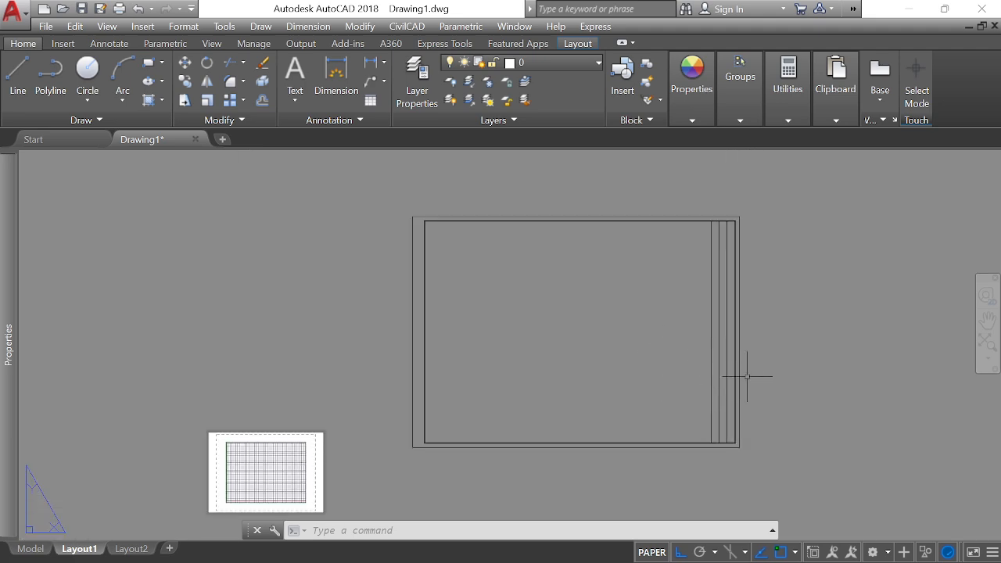
scroll(727, 344, up, 2)
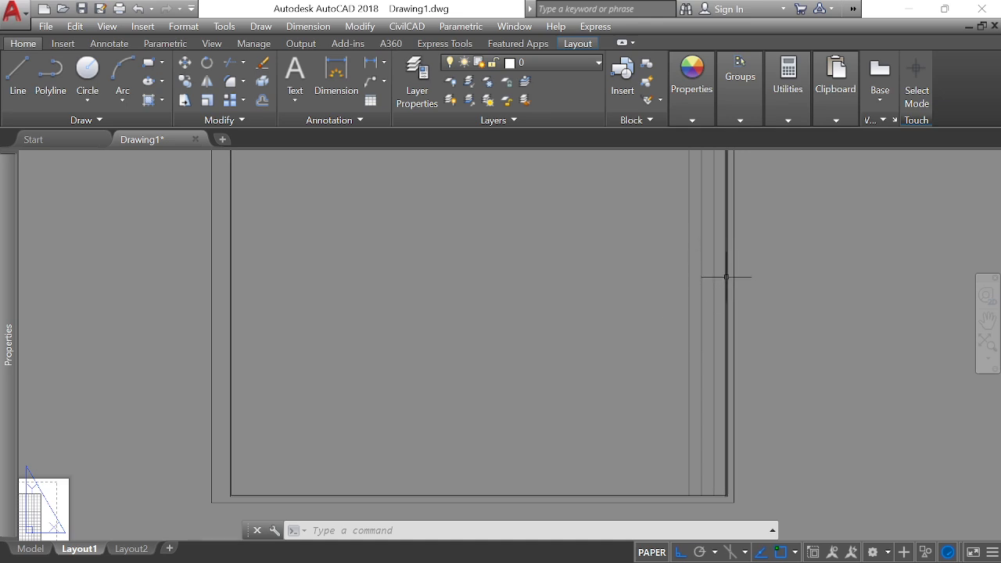
mouse_move(726, 277)
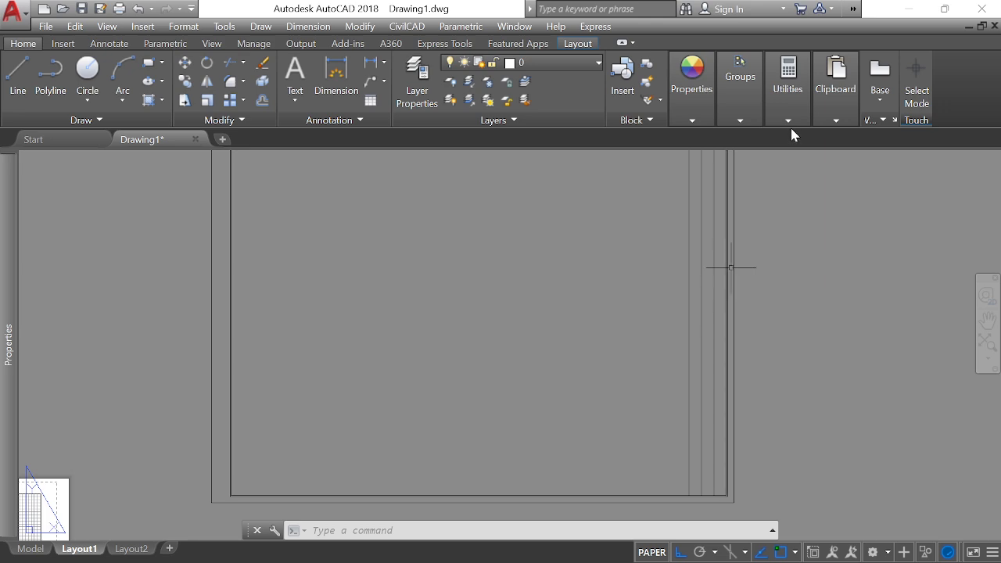
scroll(547, 381, down, 2)
scroll(425, 322, up, 2)
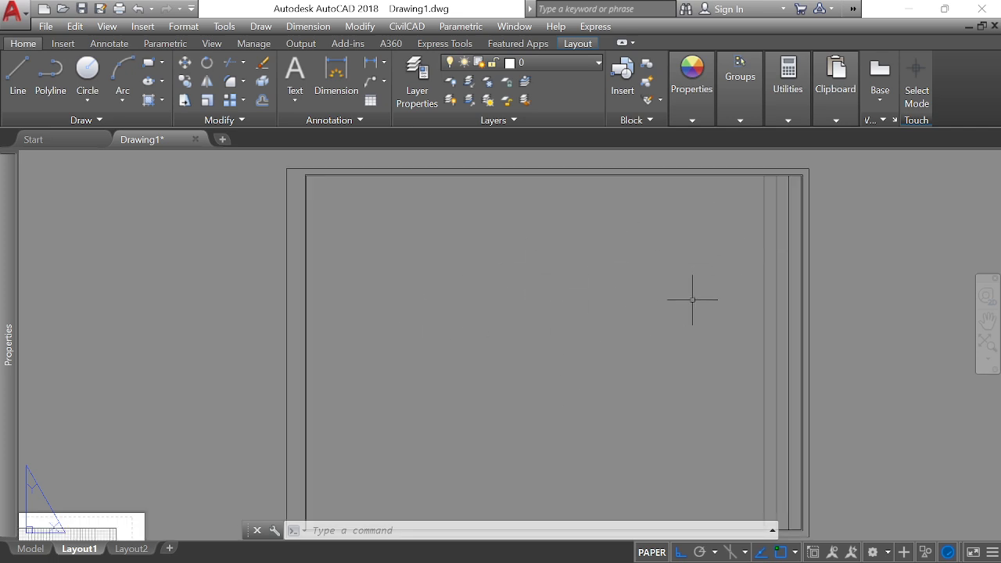
scroll(693, 297, down, 1)
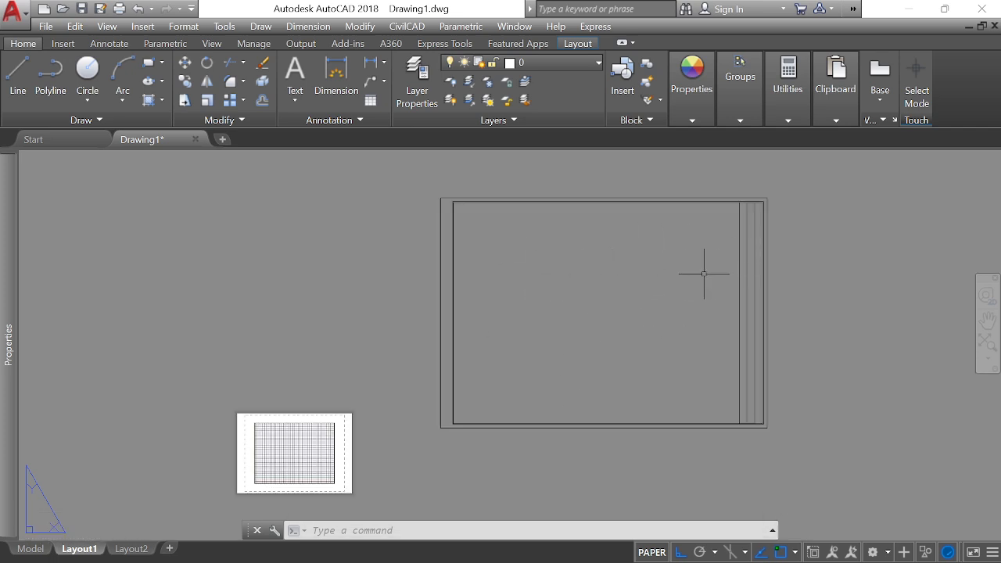
scroll(657, 273, up, 1)
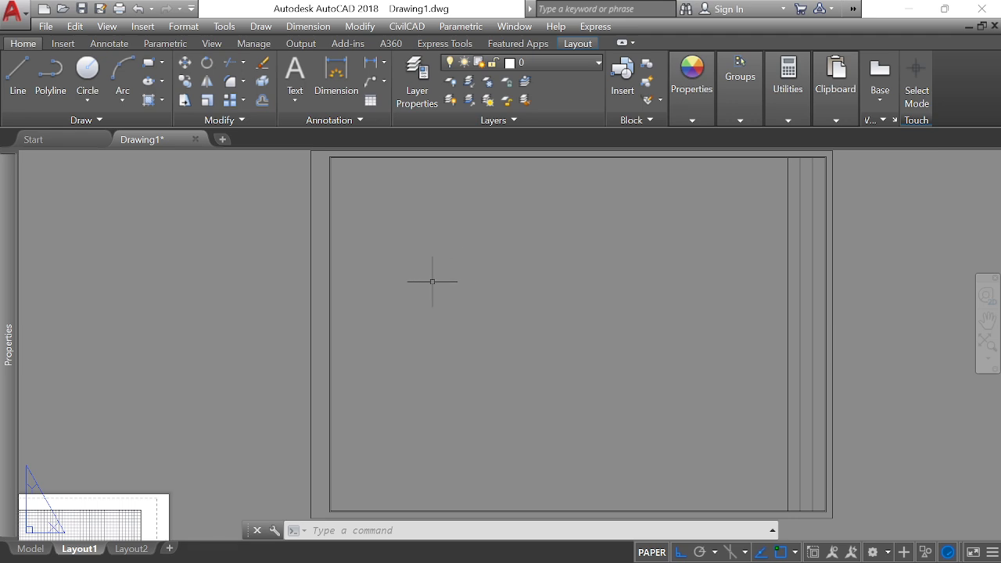
scroll(431, 280, down, 1)
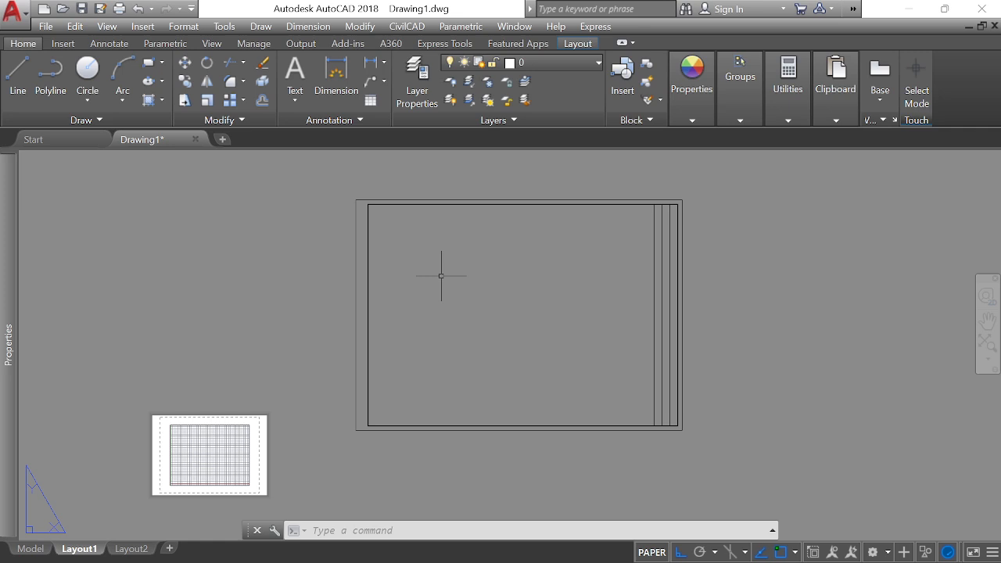
scroll(384, 206, up, 5)
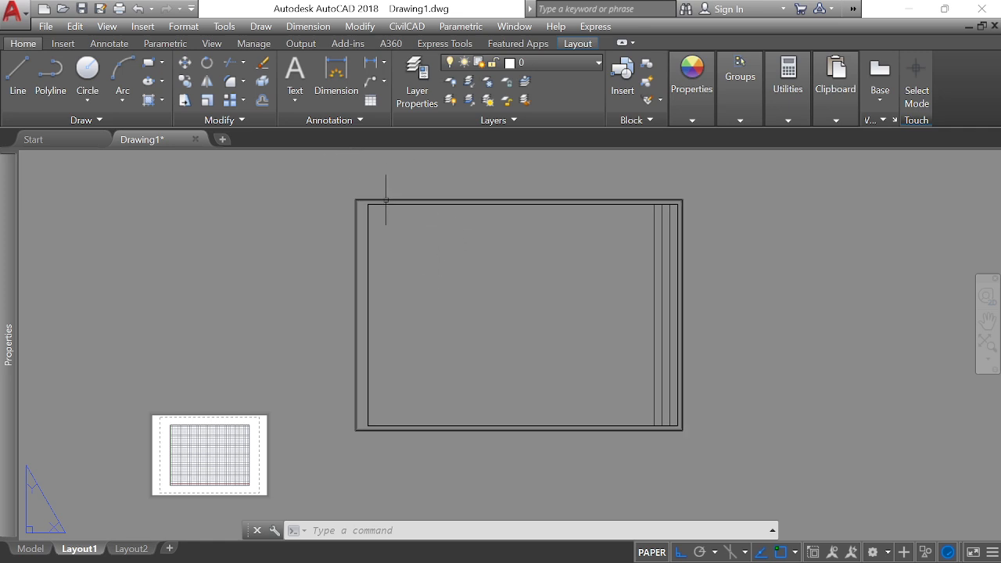
click(391, 195)
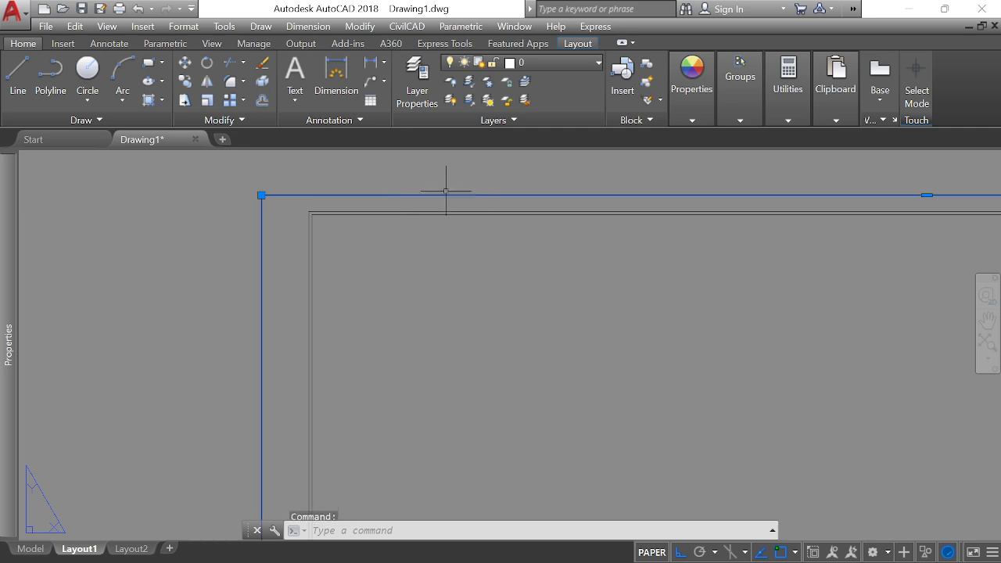
click(598, 63)
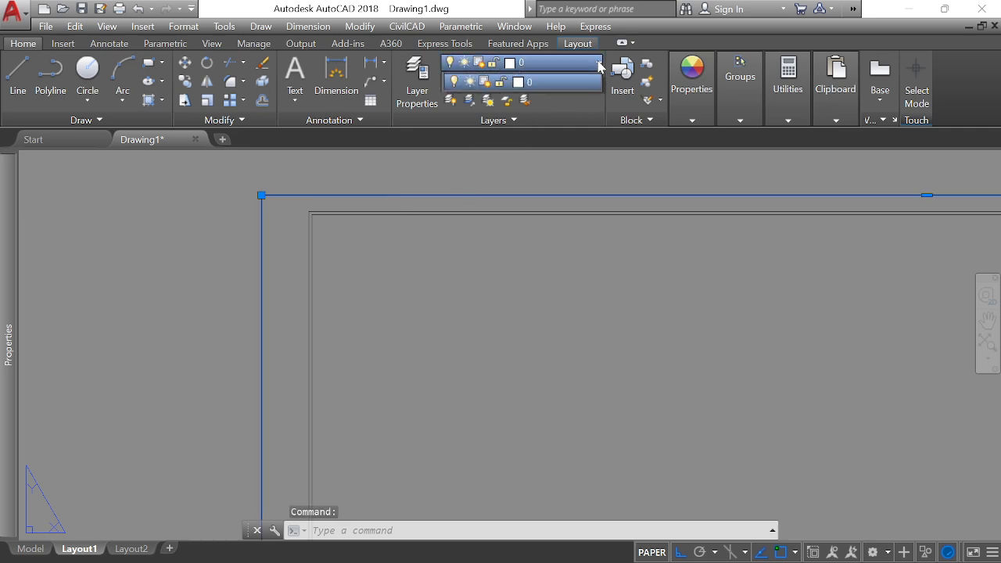
click(404, 167)
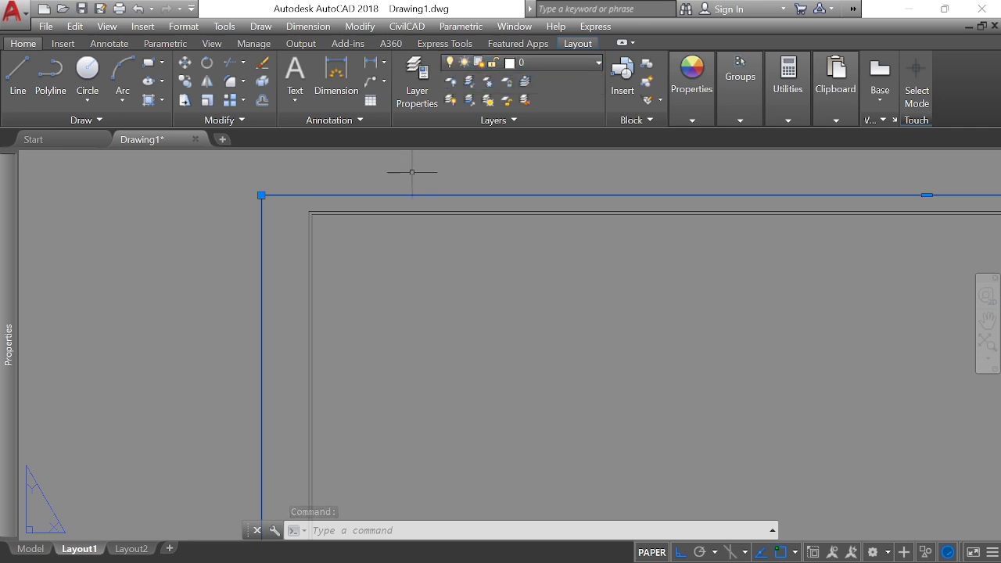
click(406, 166)
Step: Create a new layer named Defpoints and close the layer manager
click(413, 84)
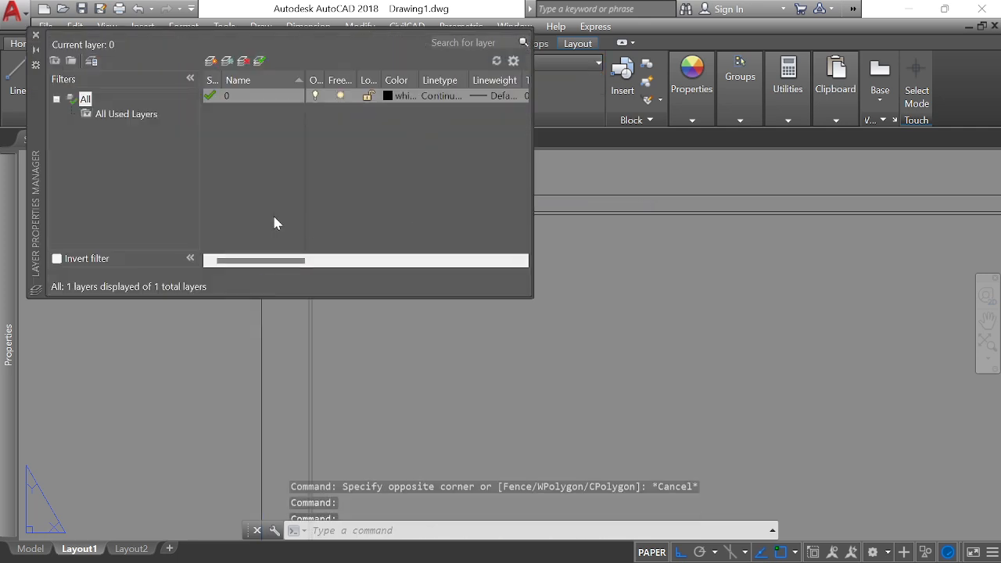
click(211, 63)
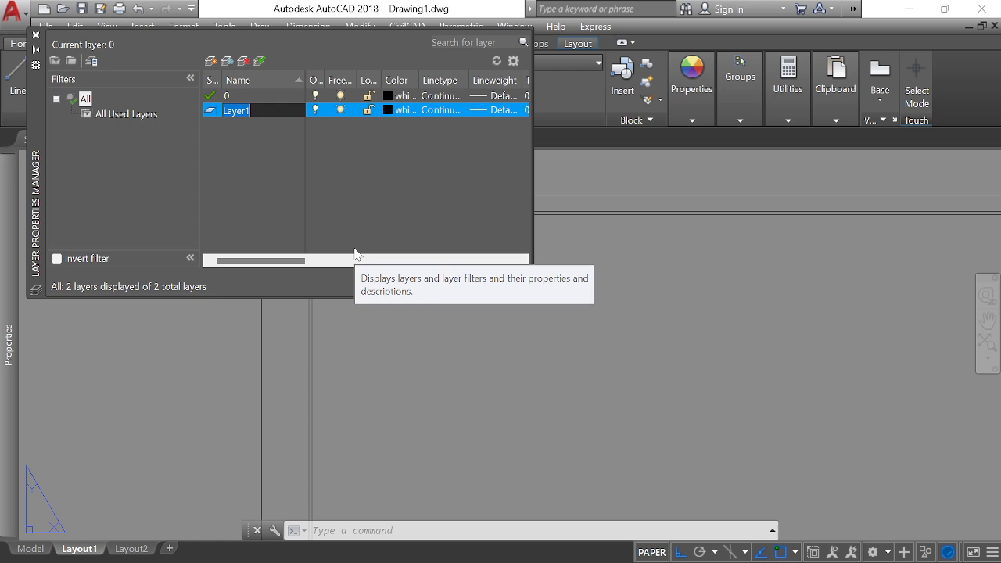
text(Defpoints)
key(Return)
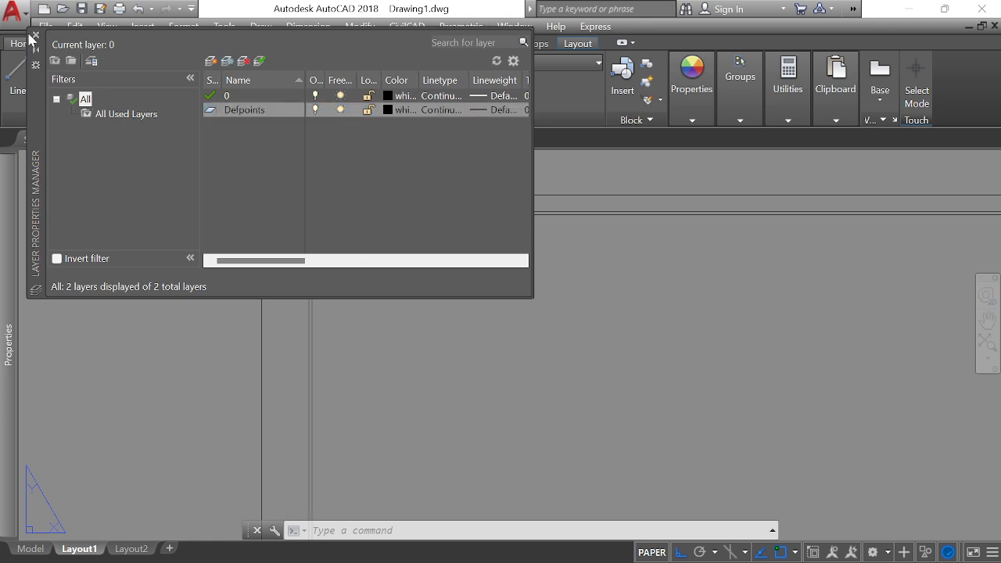
click(36, 34)
Step: Assign the outermost sheet rectangle to the Defpoints layer
mouse_move(266, 172)
mouse_down()
mouse_move(230, 219)
mouse_move(268, 190)
mouse_up()
click(247, 205)
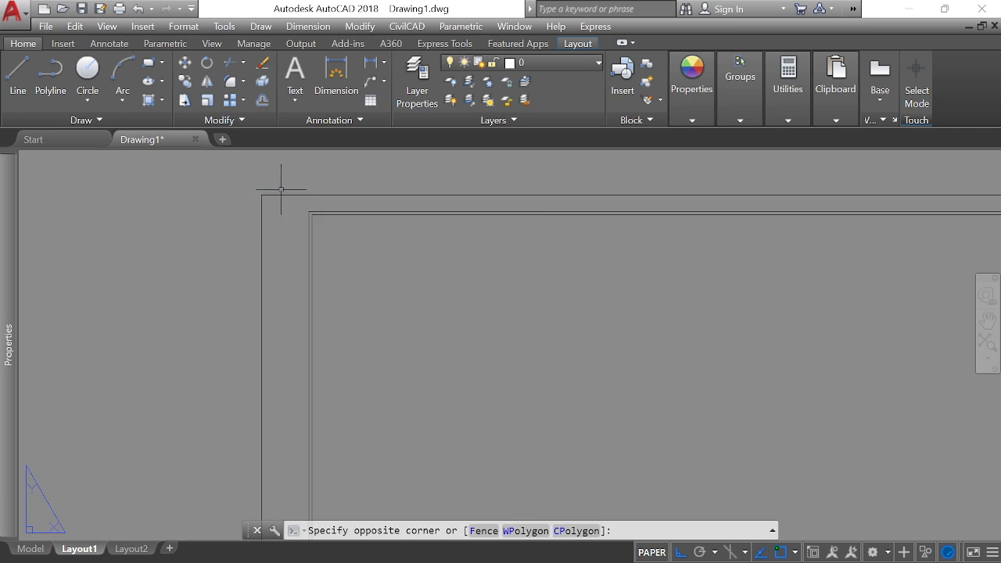
click(287, 171)
click(289, 164)
click(247, 208)
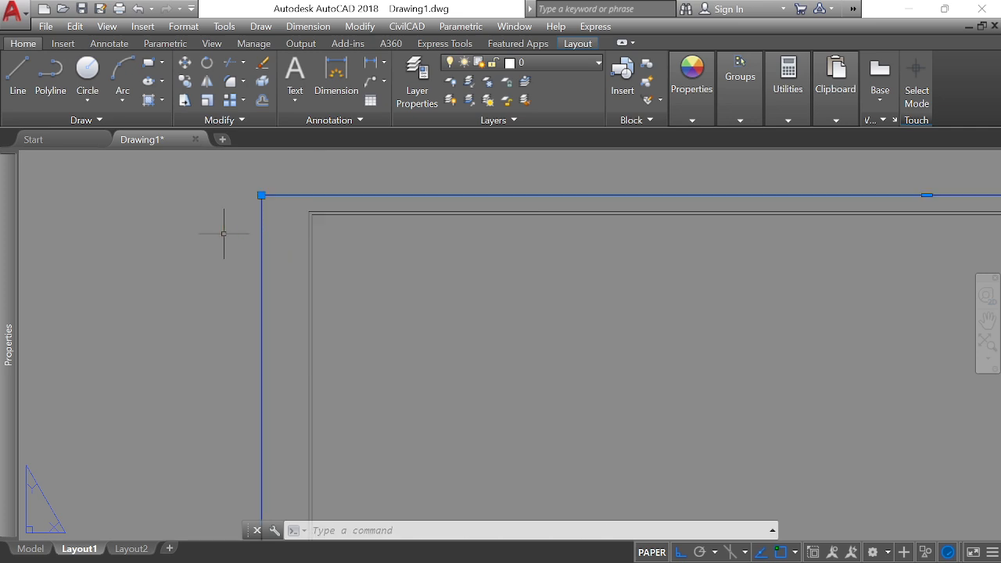
click(600, 64)
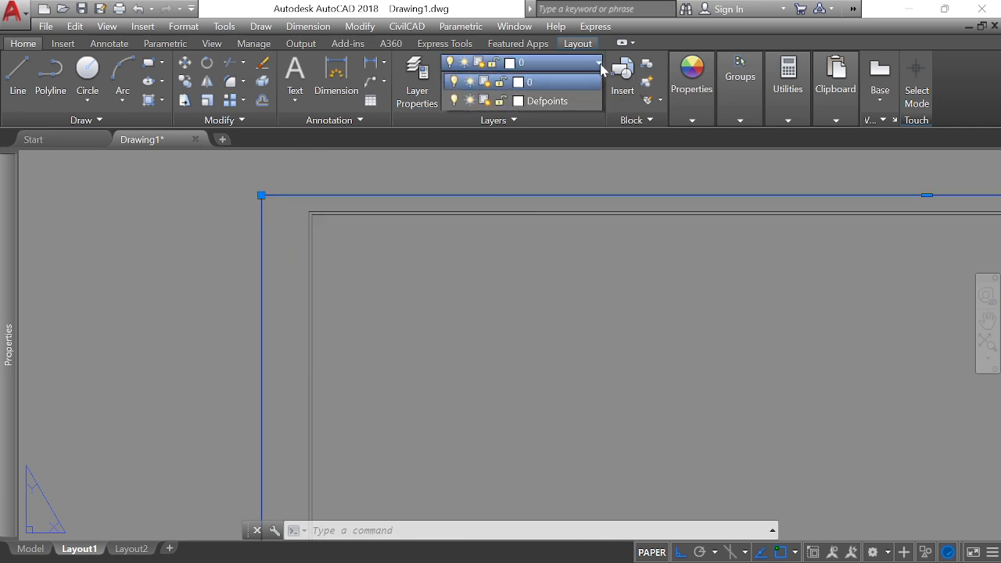
click(571, 104)
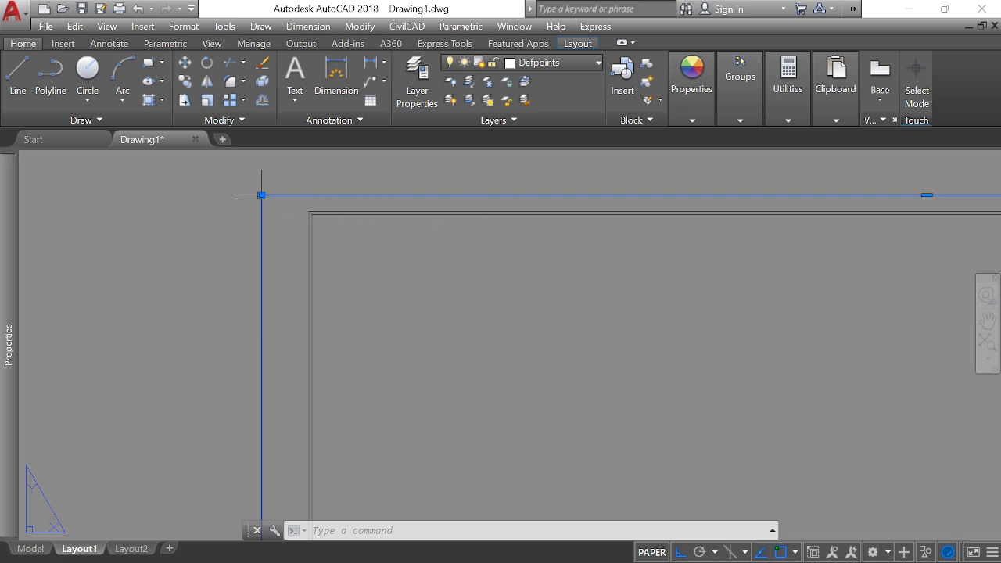
Step: Examine the outermost sheet rectangle's corners, the double inner border and the vertical strip lines on the right side
scroll(288, 190, down, 4)
scroll(332, 190, down, 2)
scroll(625, 368, up, 6)
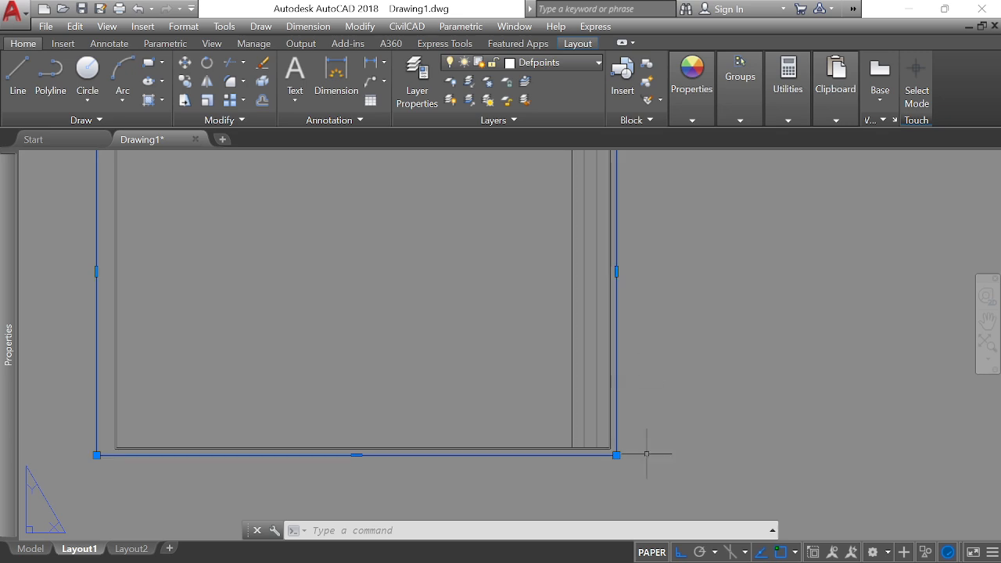
scroll(582, 427, up, 2)
scroll(555, 352, up, 1)
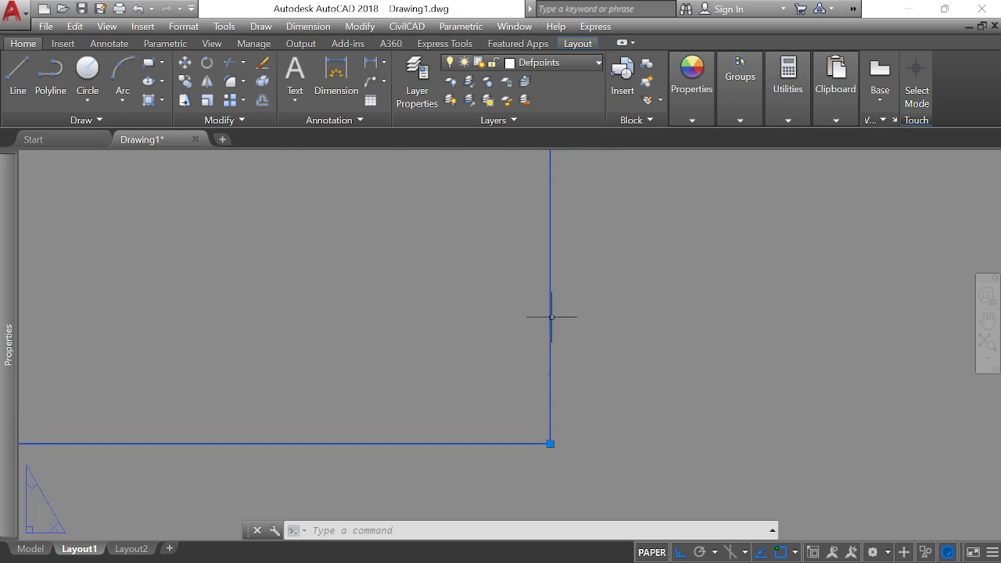
scroll(592, 356, down, 3)
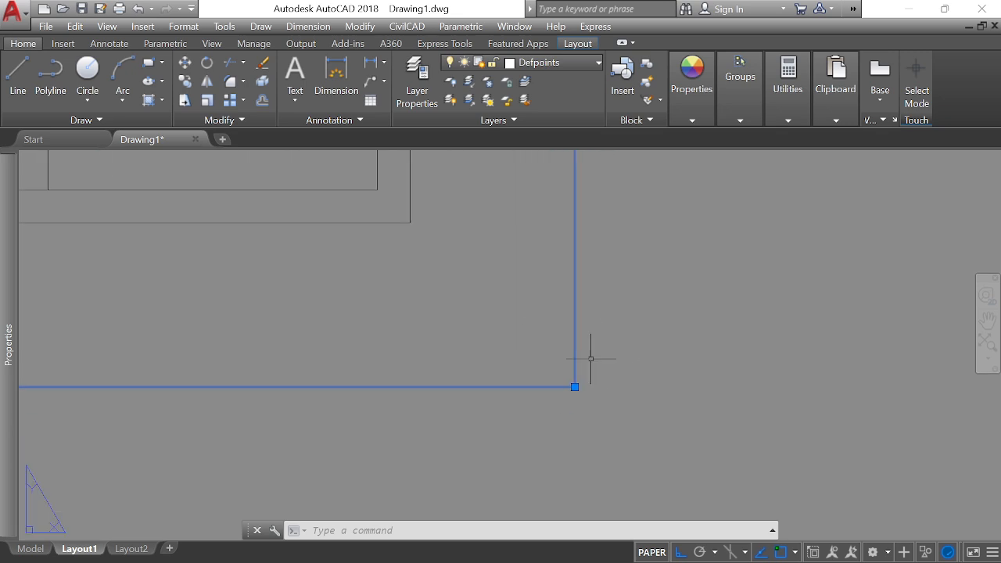
scroll(434, 367, down, 8)
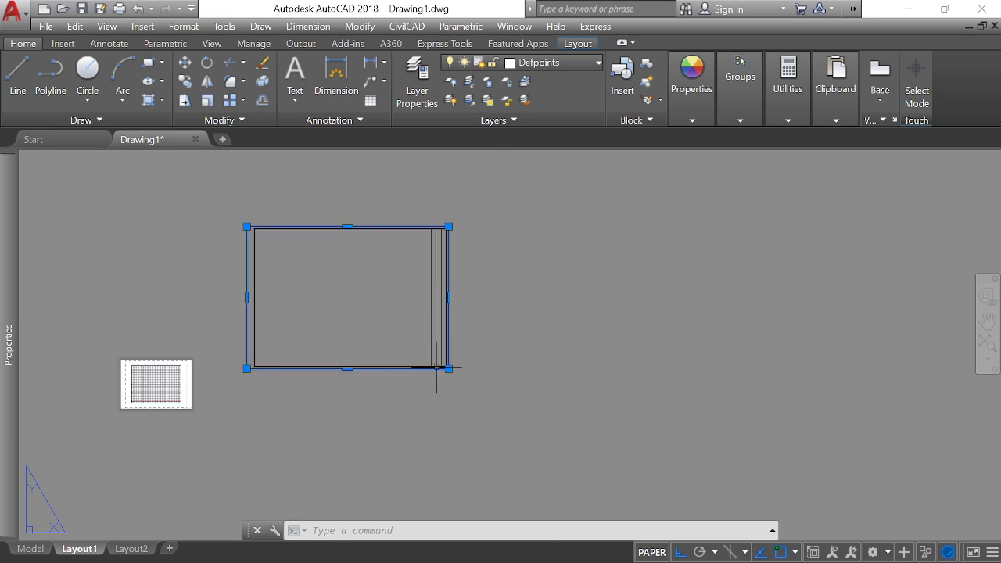
scroll(258, 219, up, 2)
scroll(227, 219, up, 8)
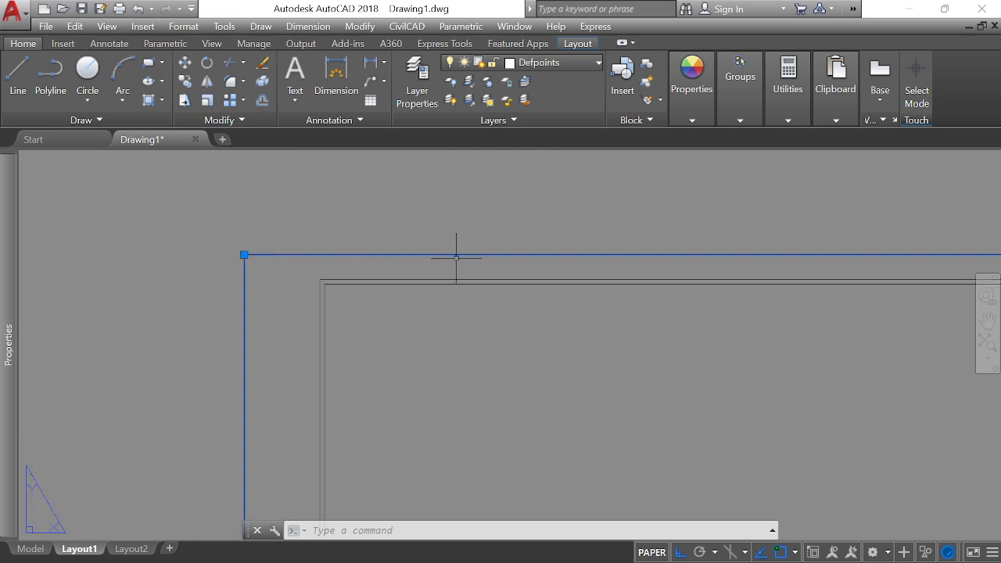
scroll(384, 224, down, 6)
scroll(742, 239, up, 2)
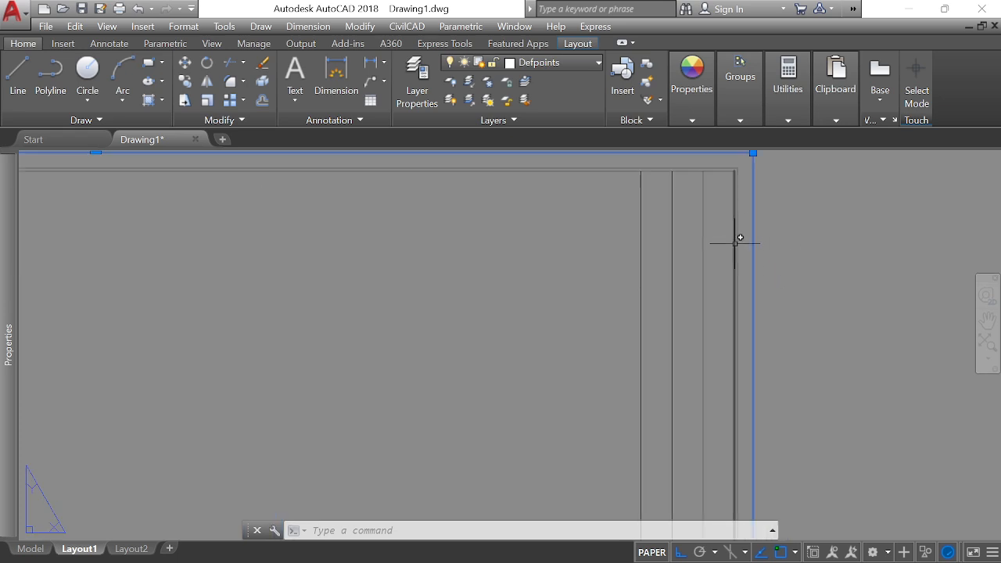
scroll(759, 264, down, 4)
scroll(762, 441, up, 6)
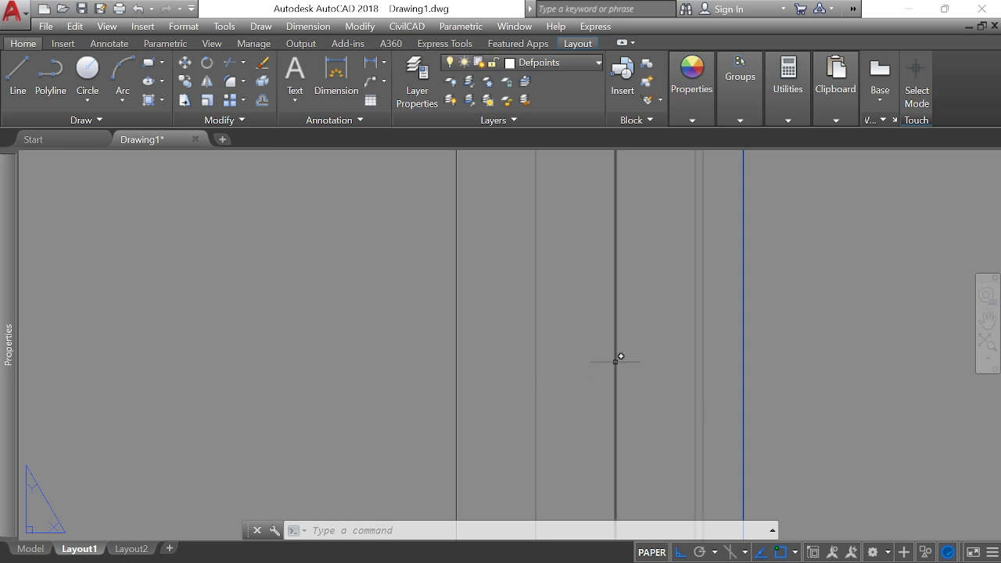
scroll(666, 201, down, 2)
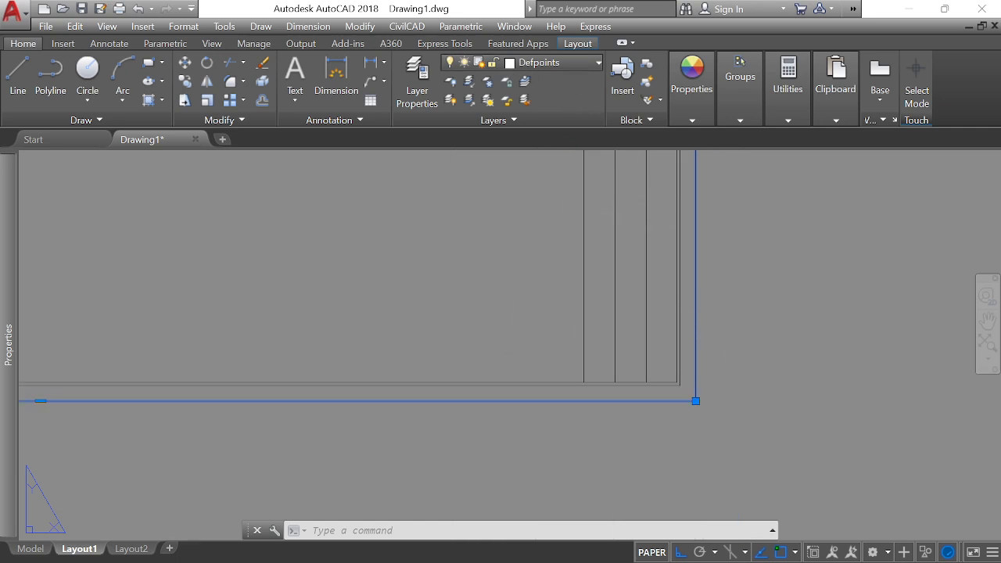
Step: Check the outermost sheet rectangle's layer assignment, keep it on Defpoints, and clear the selection
key(Escape)
key(Escape)
click(708, 383)
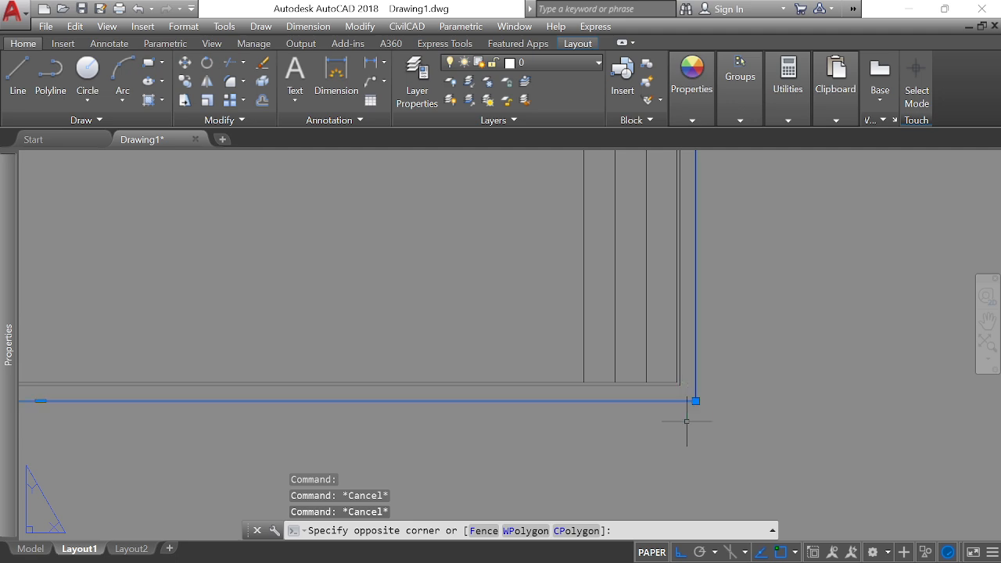
click(687, 420)
click(532, 62)
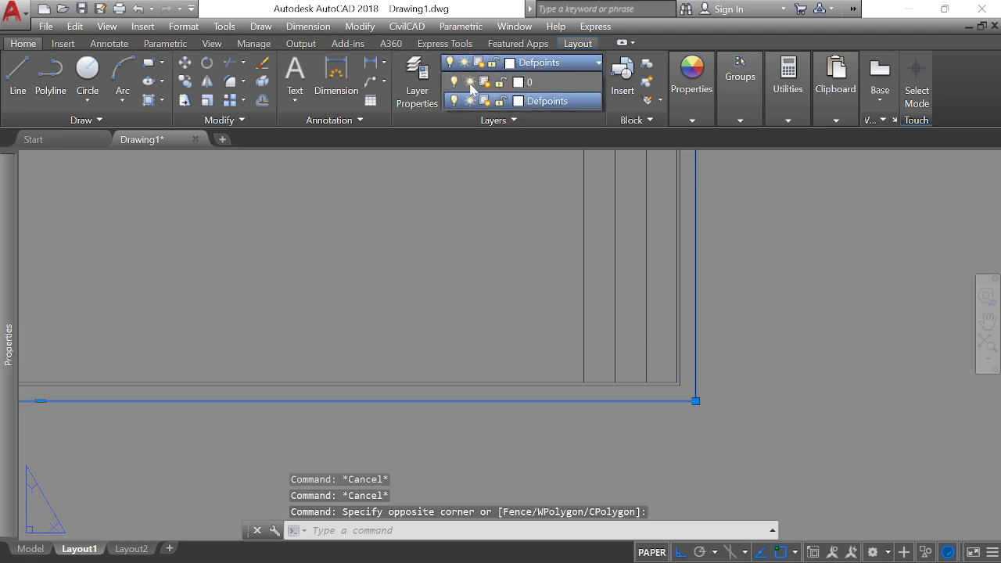
click(561, 100)
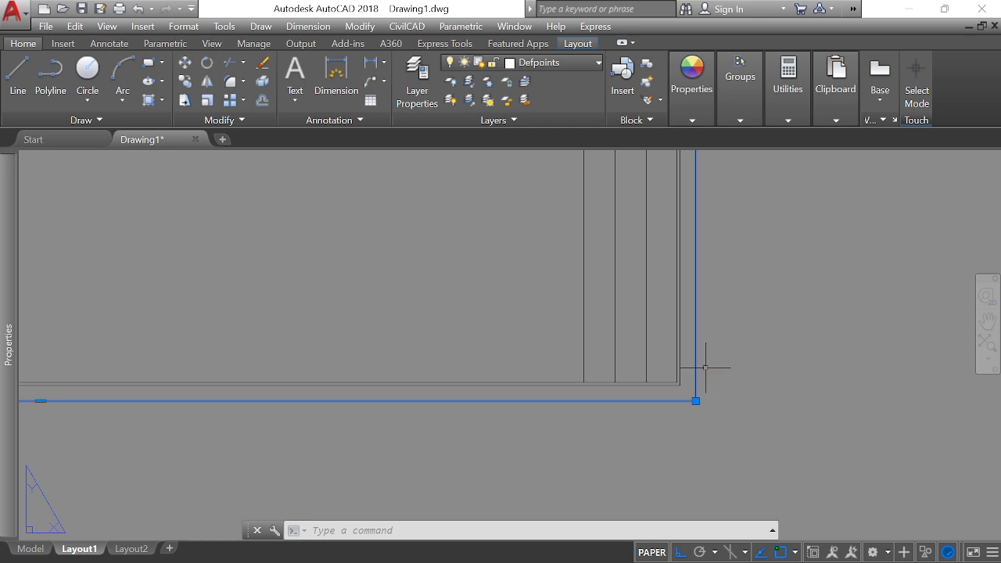
key(Escape)
key(Escape)
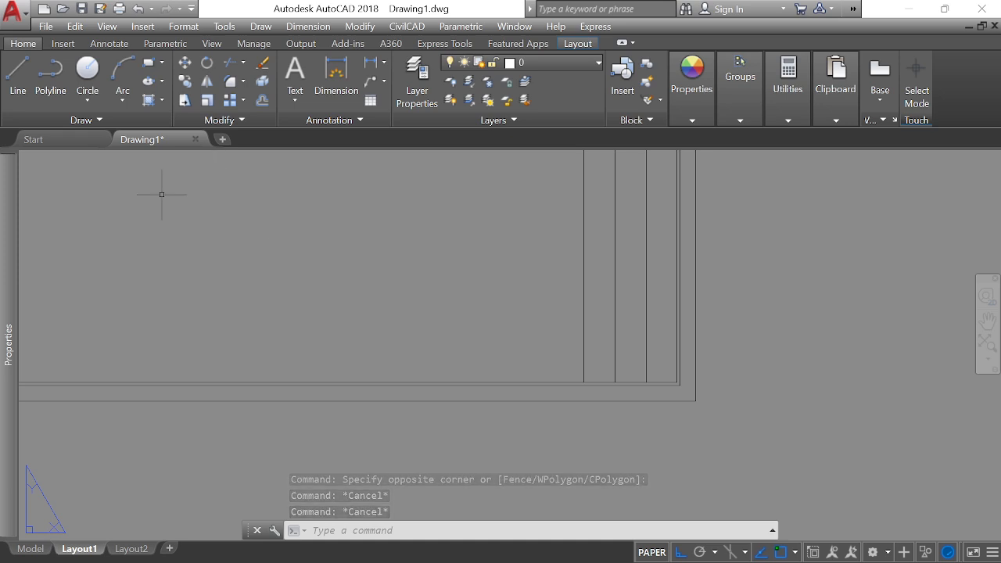
Step: Create two more layers named Margen and Norte
click(418, 78)
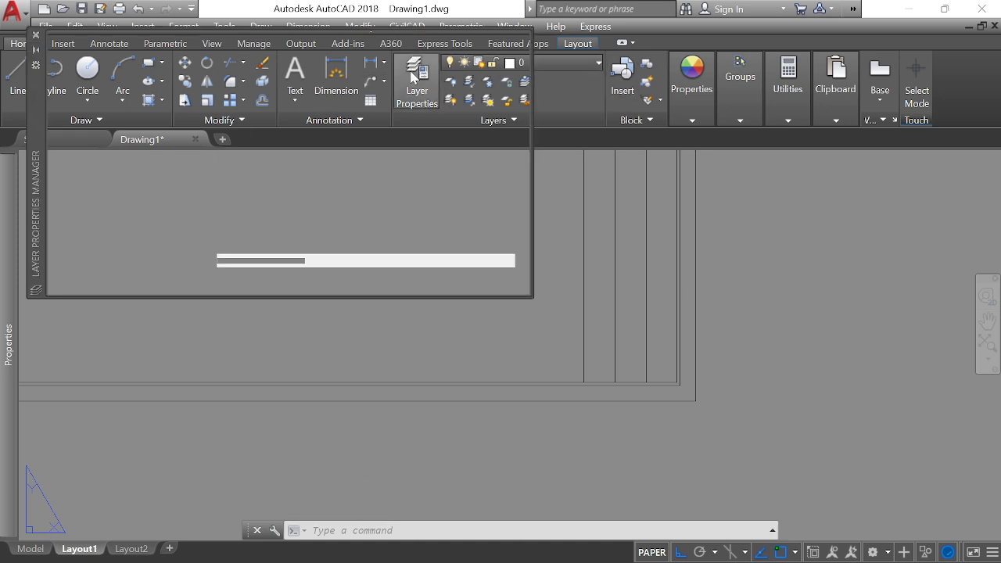
click(210, 63)
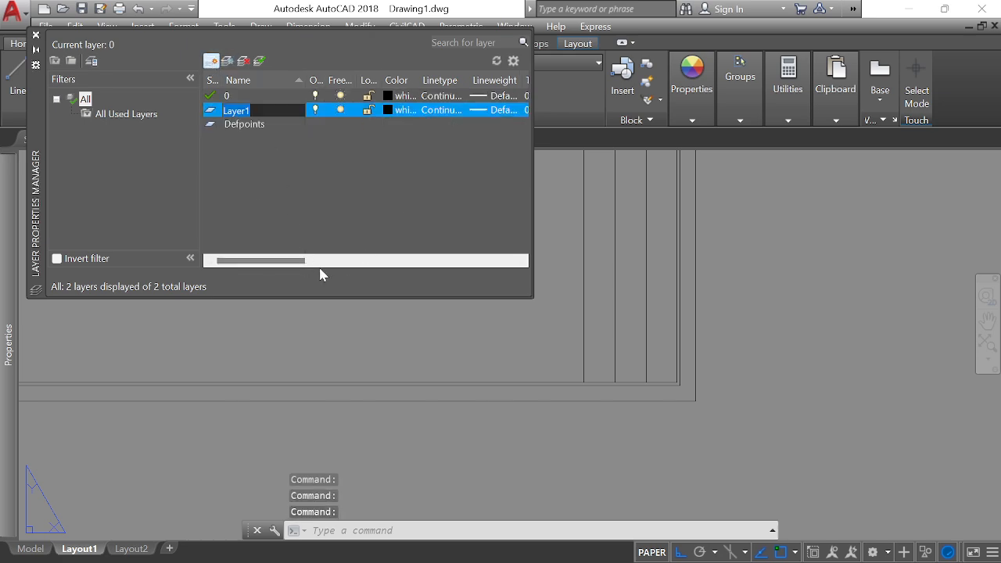
text(Margen)
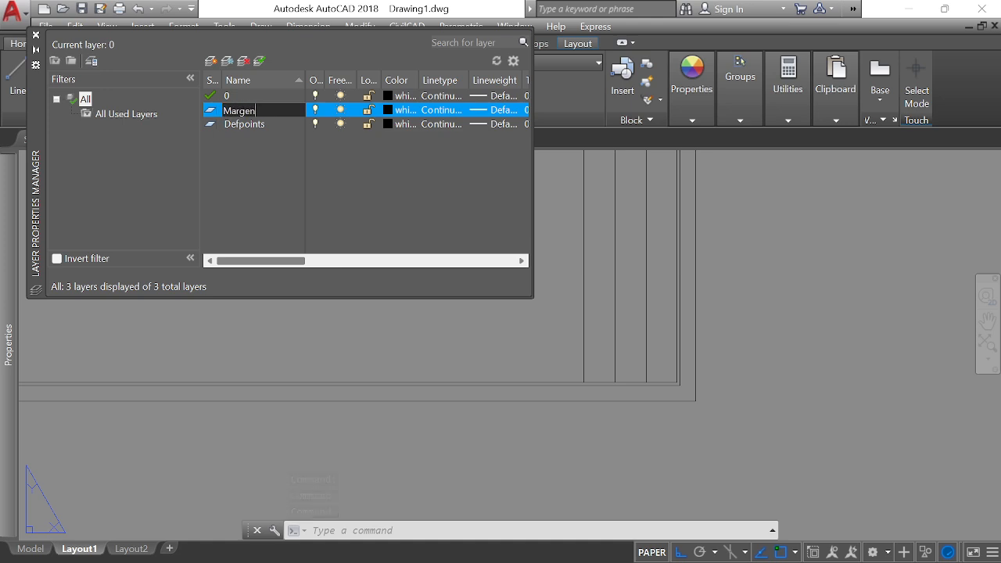
key(Return)
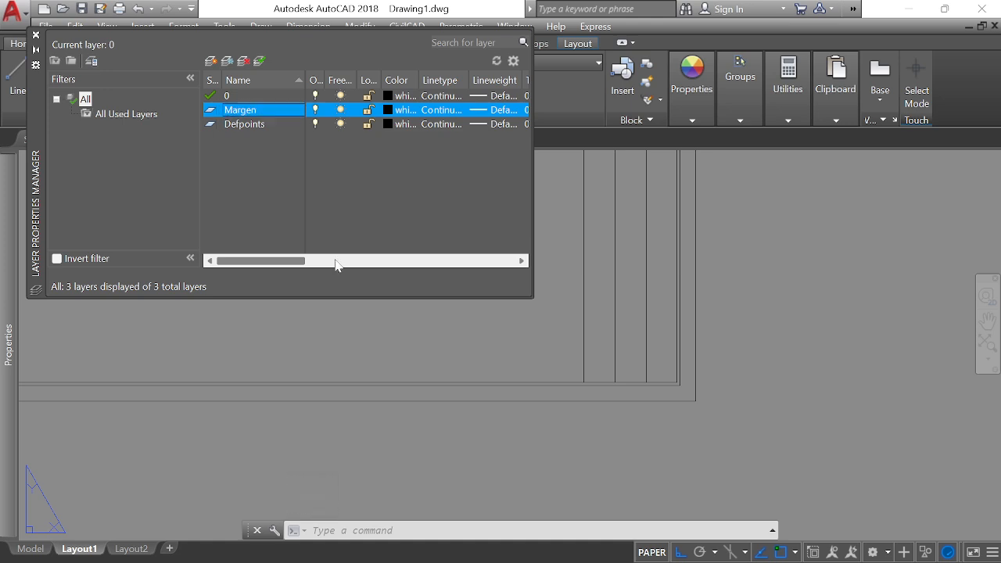
click(212, 63)
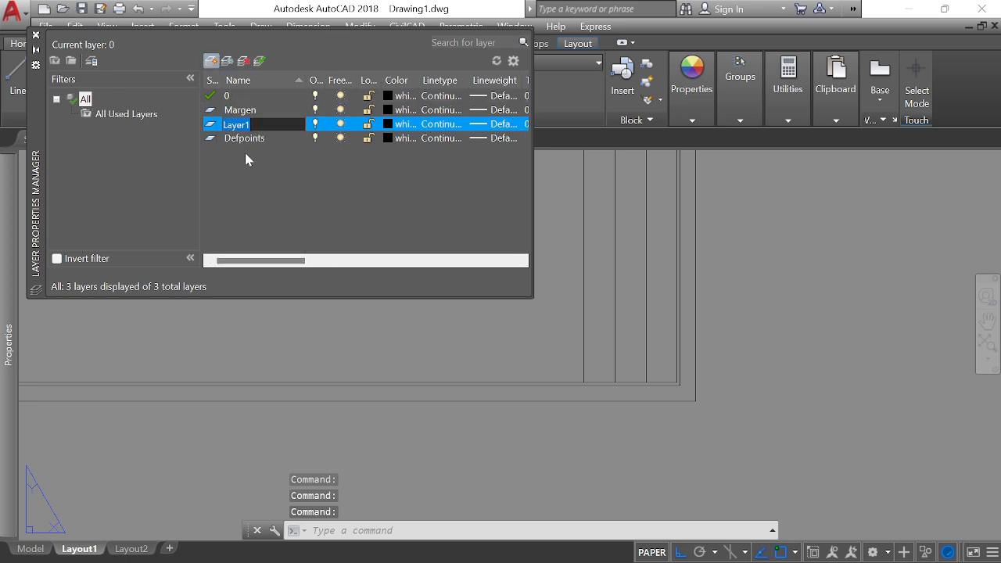
text(Norte)
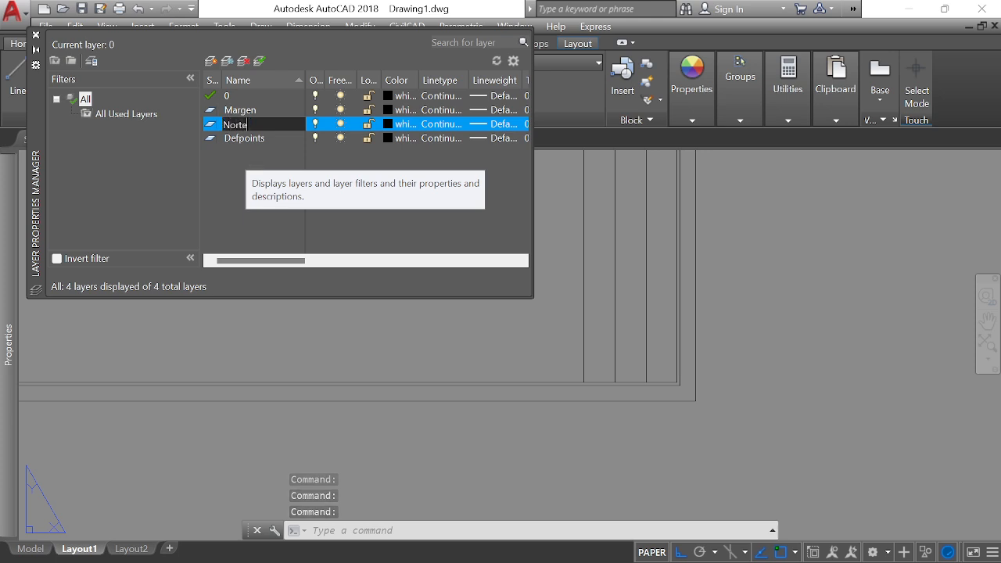
key(Return)
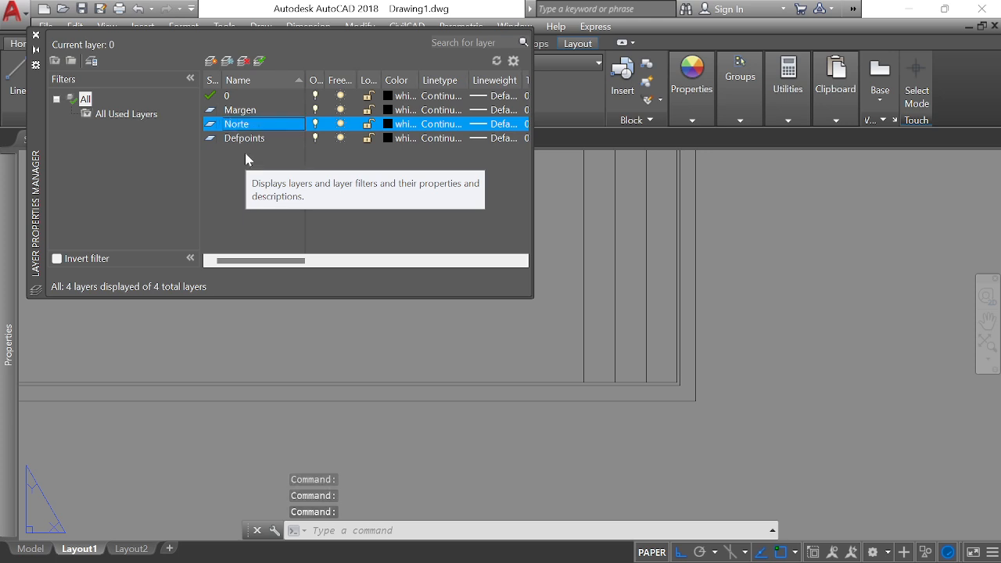
click(763, 252)
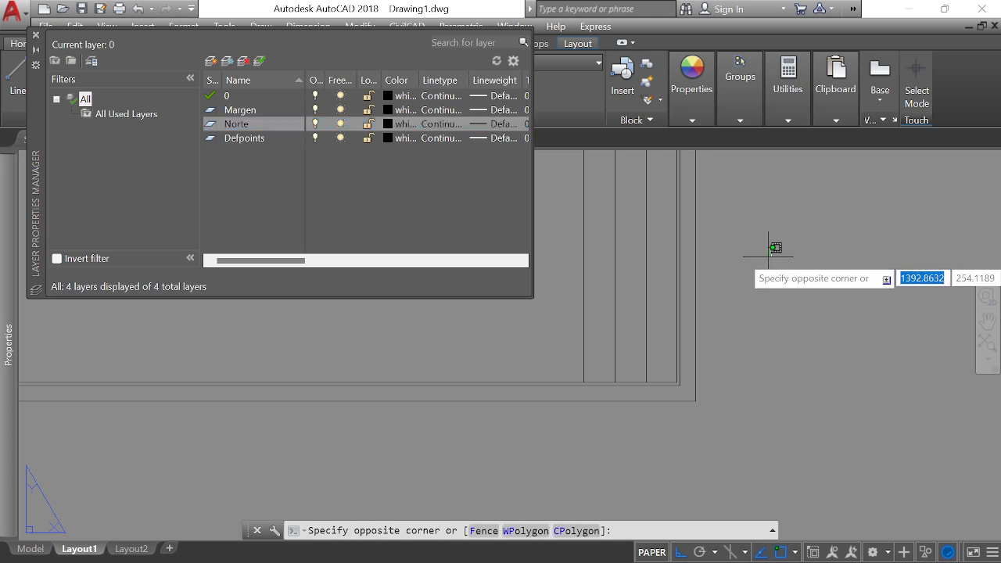
click(768, 255)
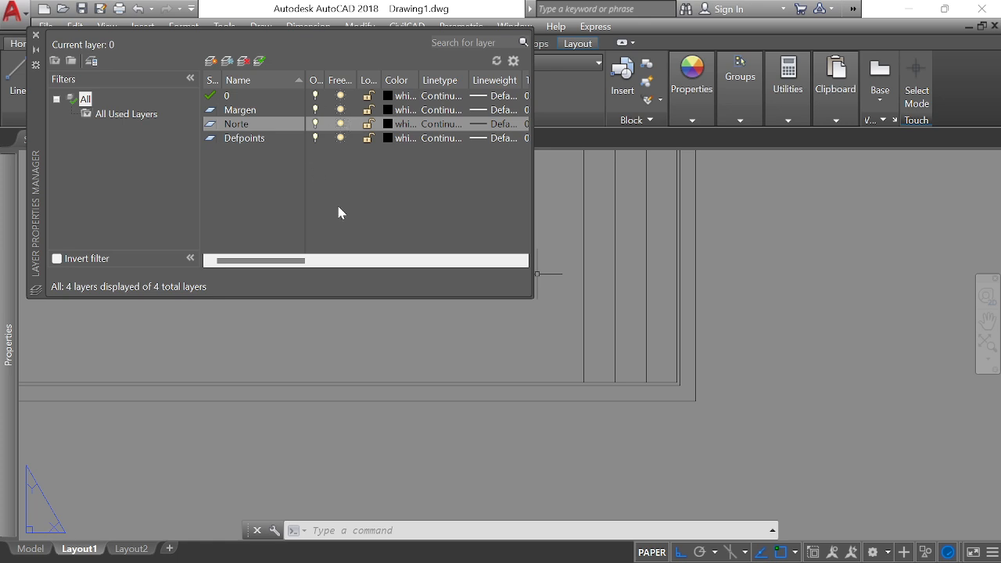
click(240, 112)
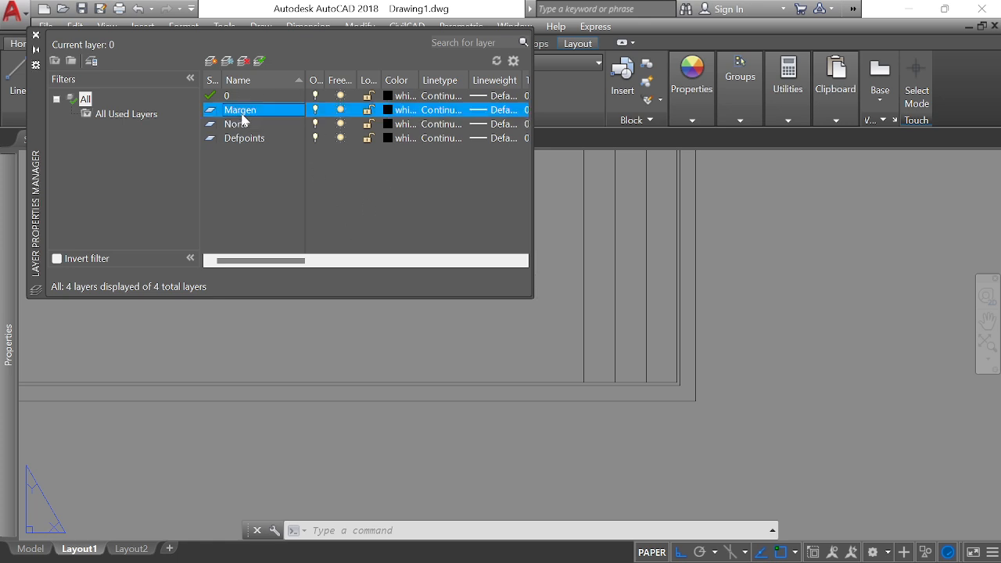
click(389, 110)
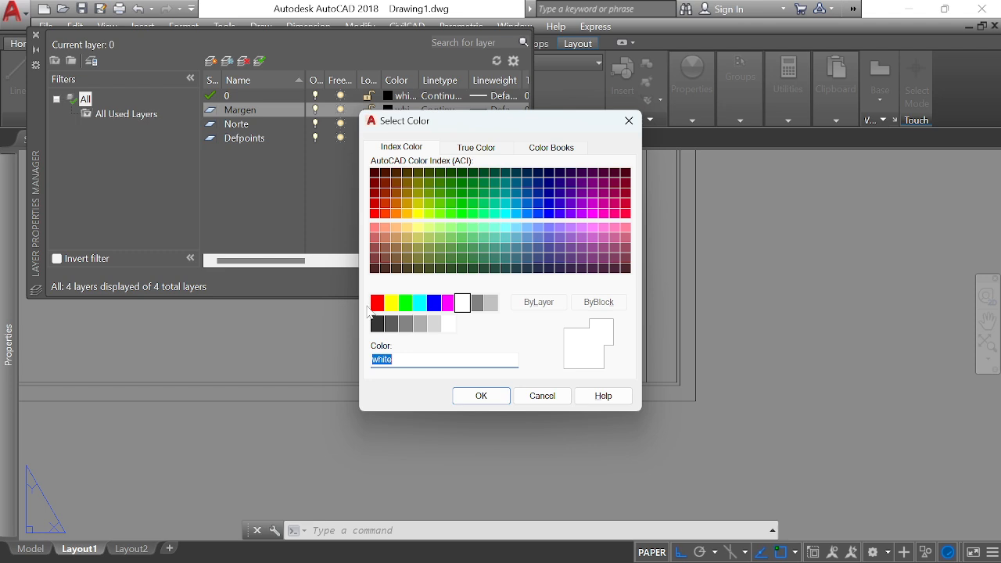
click(629, 120)
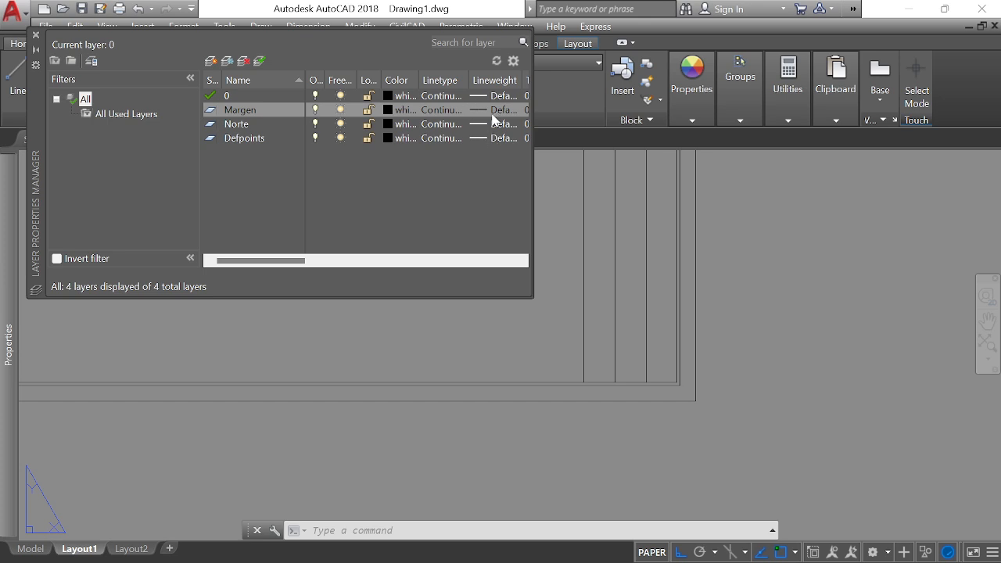
Step: Set the Margen layer's colour to magenta and the Norte layer's colour to green
click(387, 110)
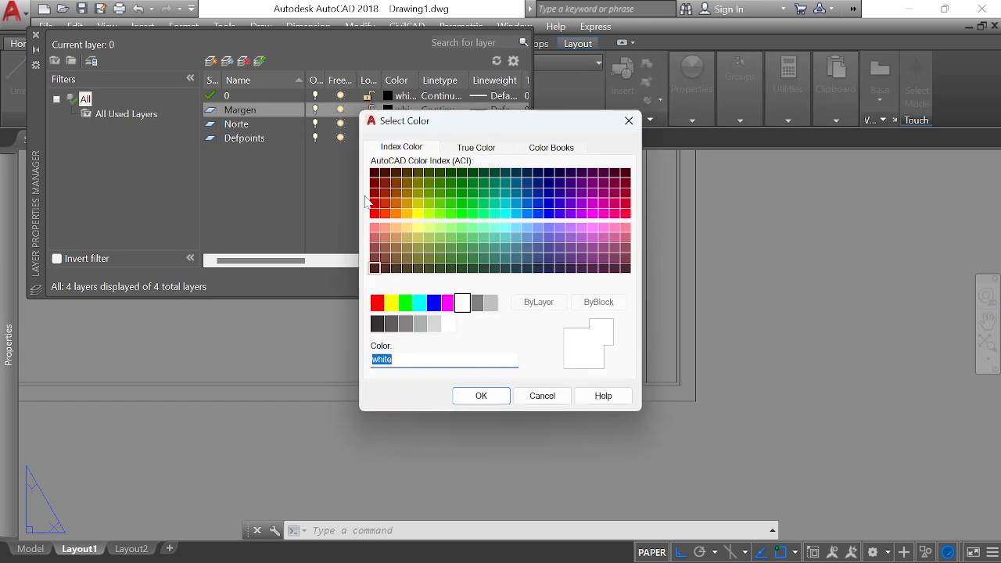
click(447, 302)
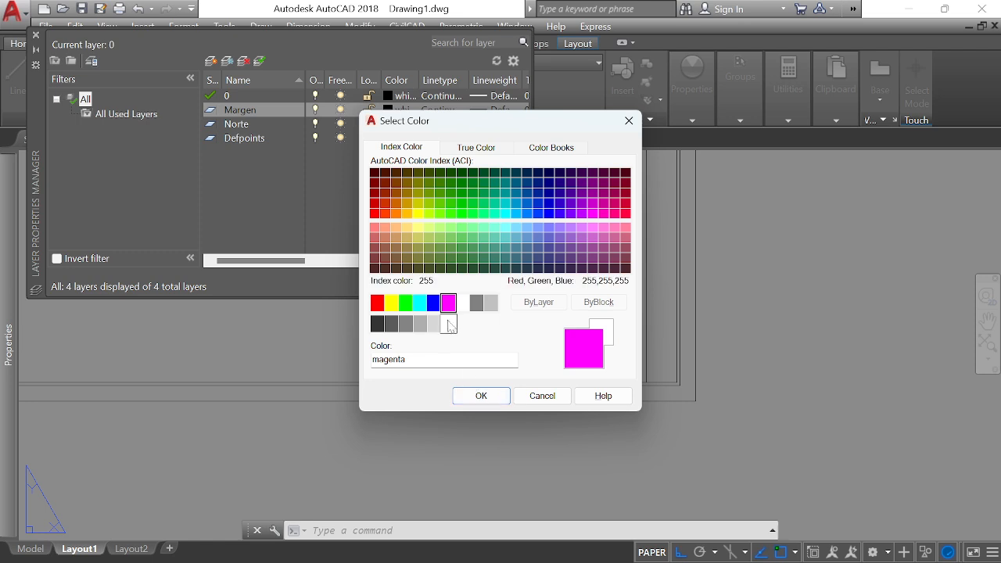
click(480, 396)
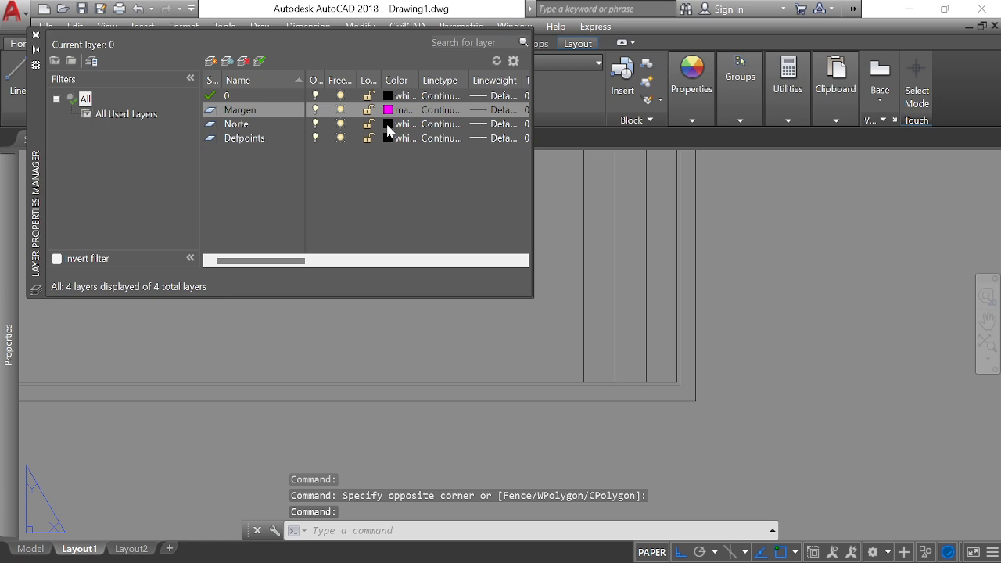
click(386, 124)
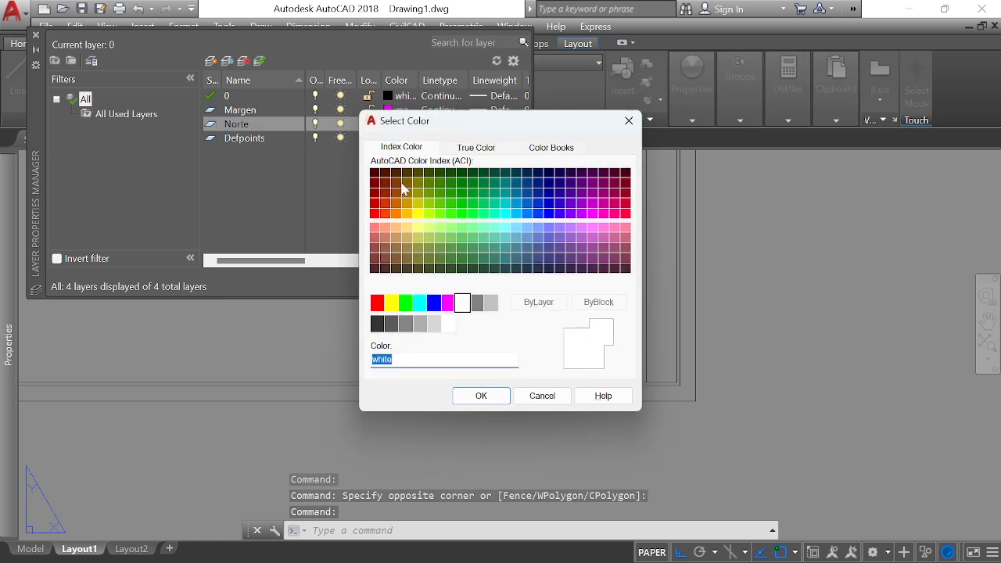
click(405, 303)
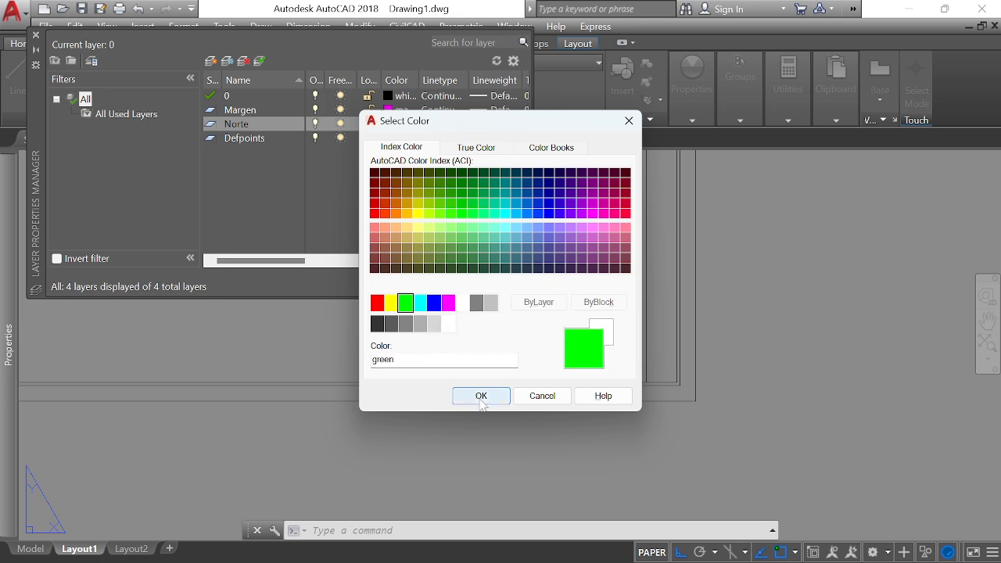
click(480, 396)
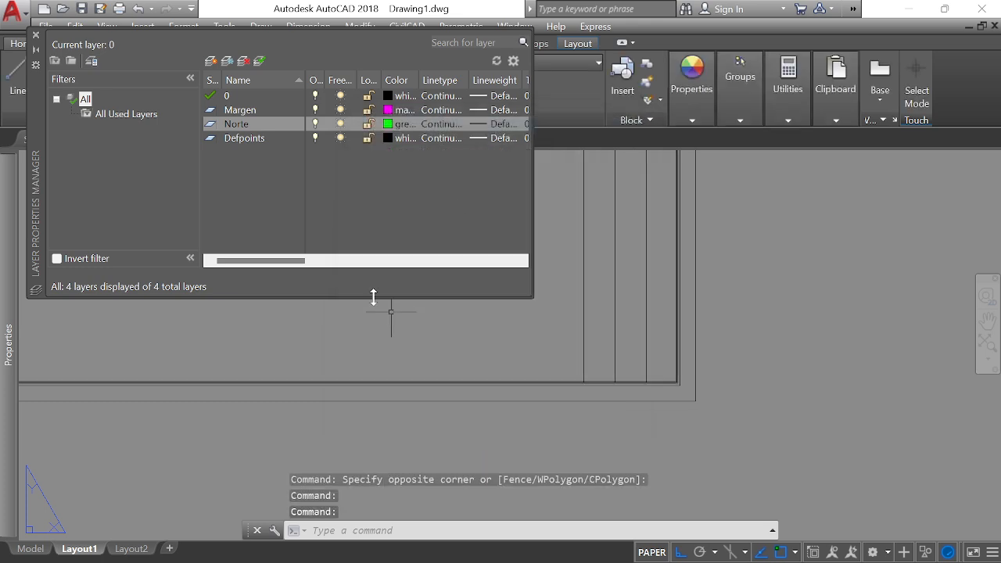
Step: Check the Defpoints layer's colour, keep it white, and close the layer manager
click(388, 139)
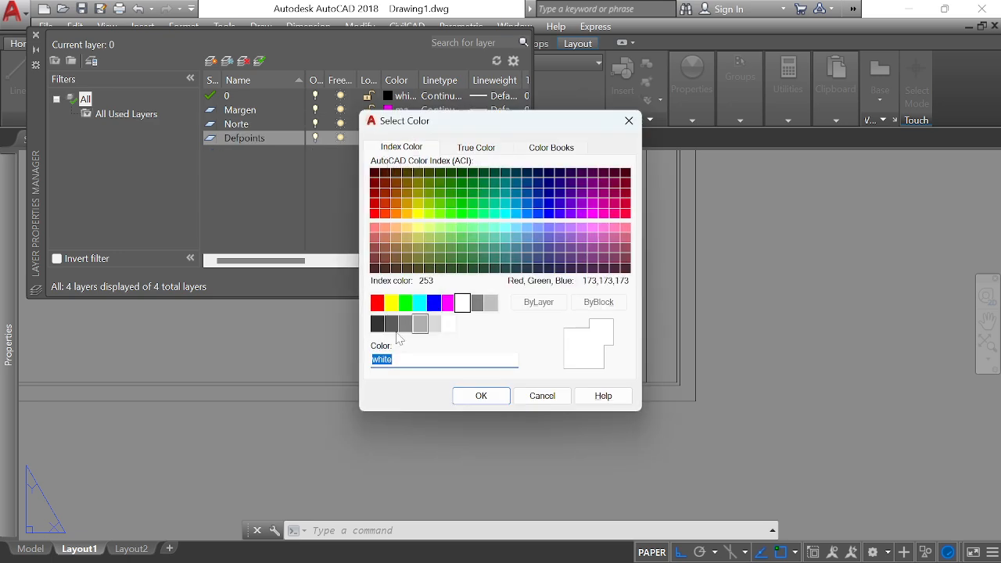
click(476, 395)
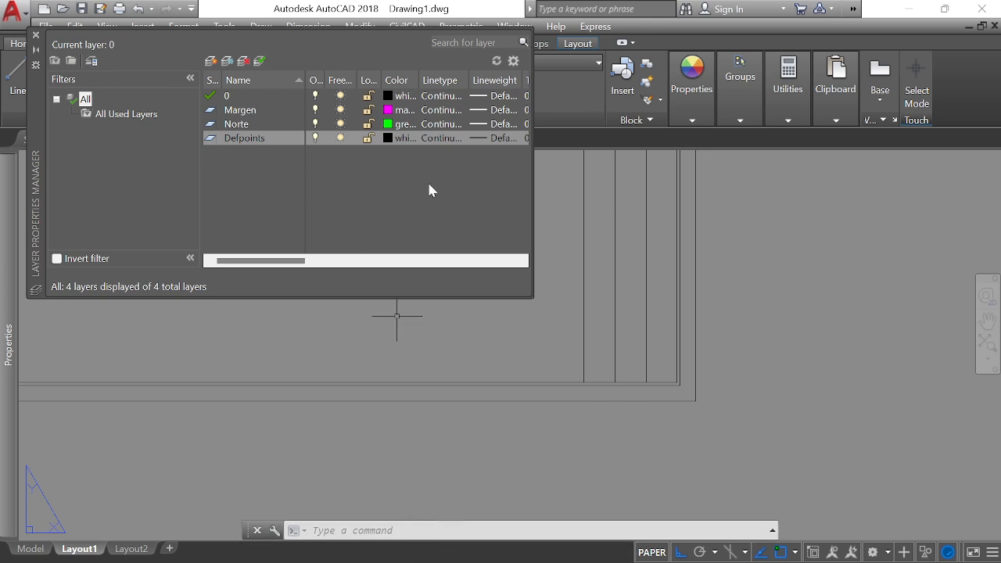
key(Escape)
click(35, 36)
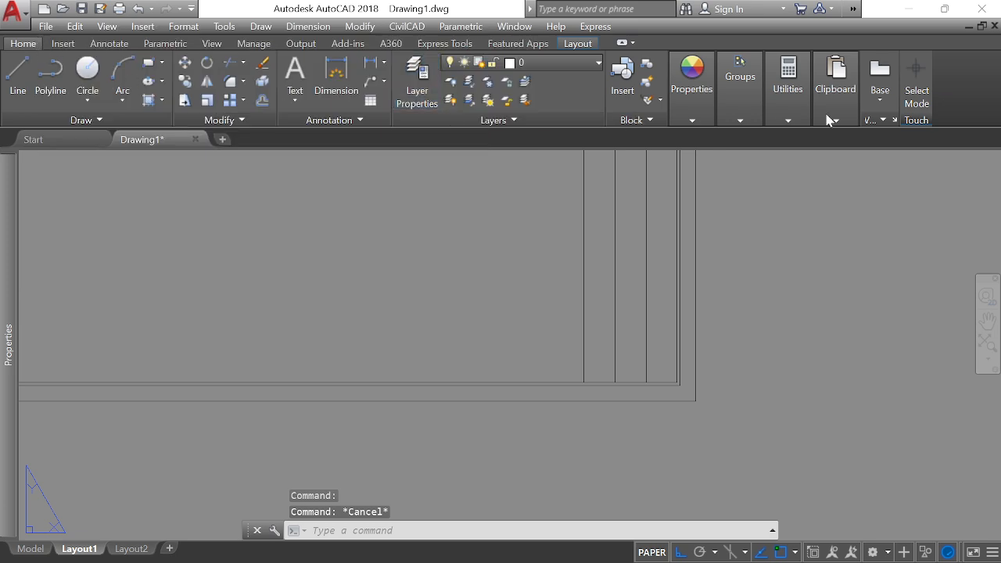
Step: Switch to the Google Meet call in Chrome, review its participant list, and return to the AutoCAD drawing
click(909, 9)
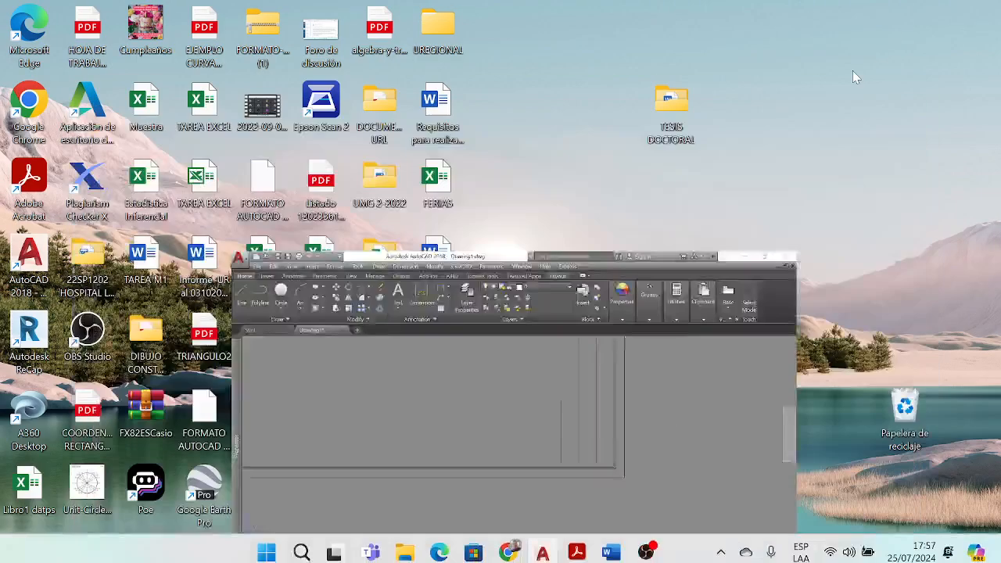
mouse_move(511, 541)
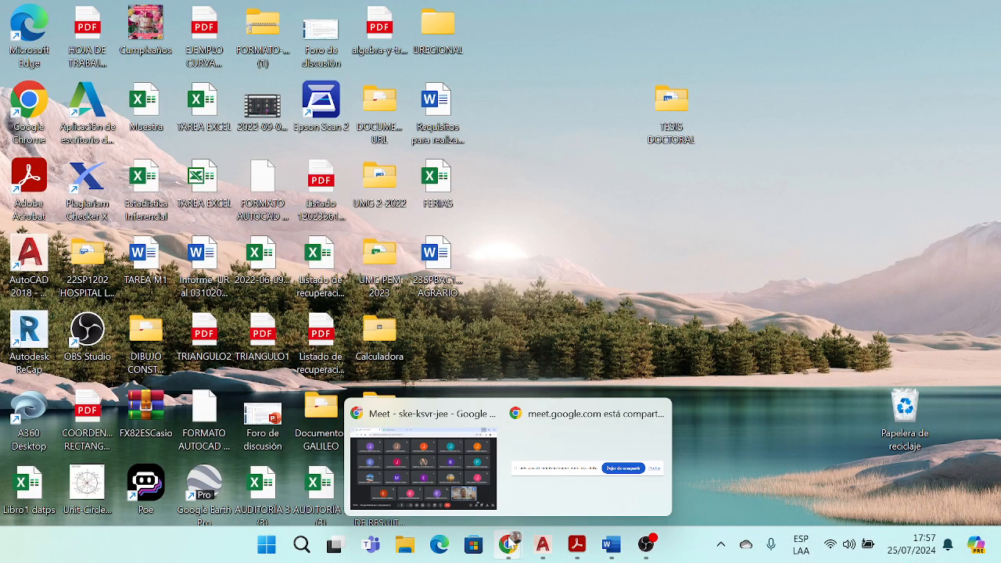
click(458, 469)
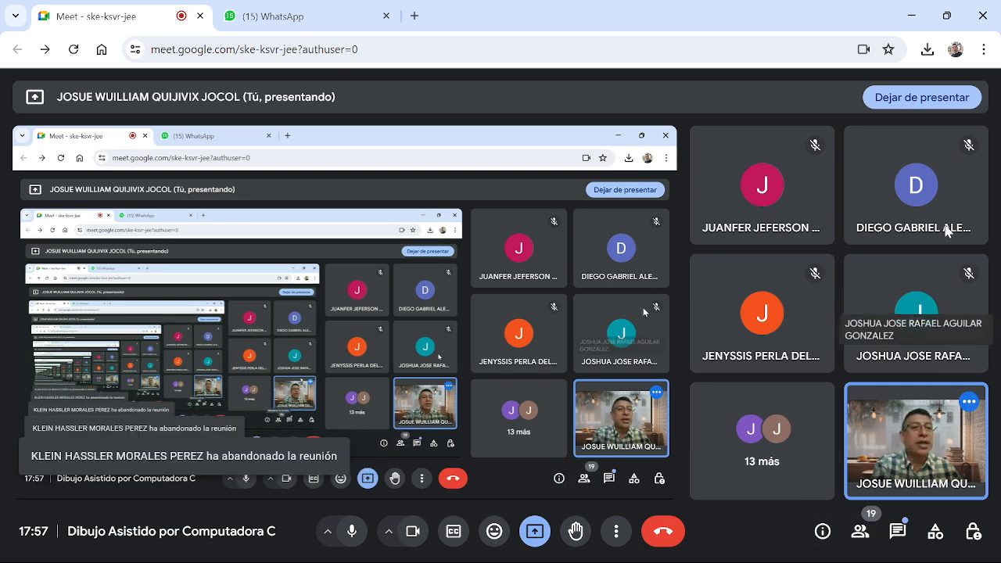
click(861, 534)
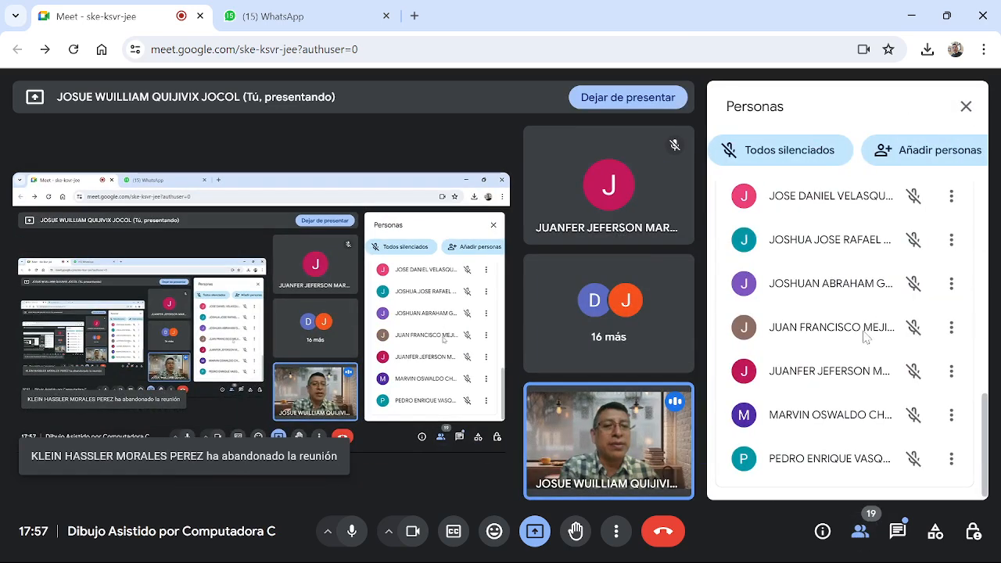
scroll(865, 337, up, 10)
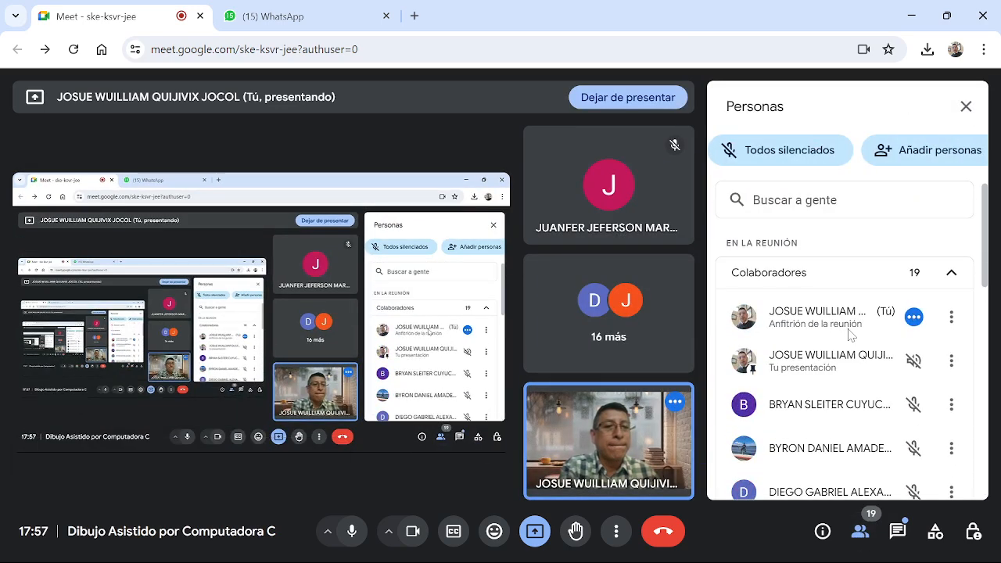
scroll(851, 335, down, 5)
click(912, 15)
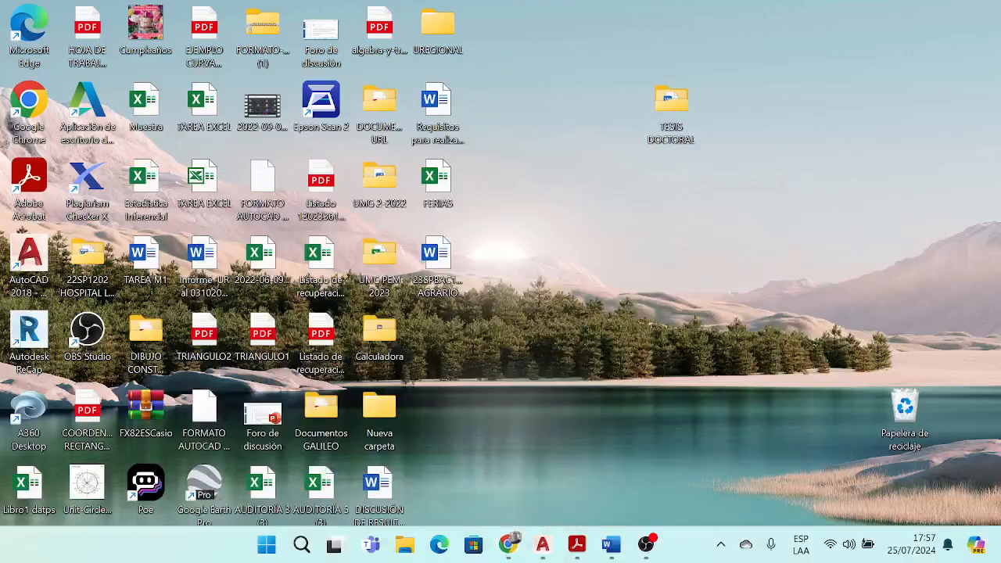
click(542, 548)
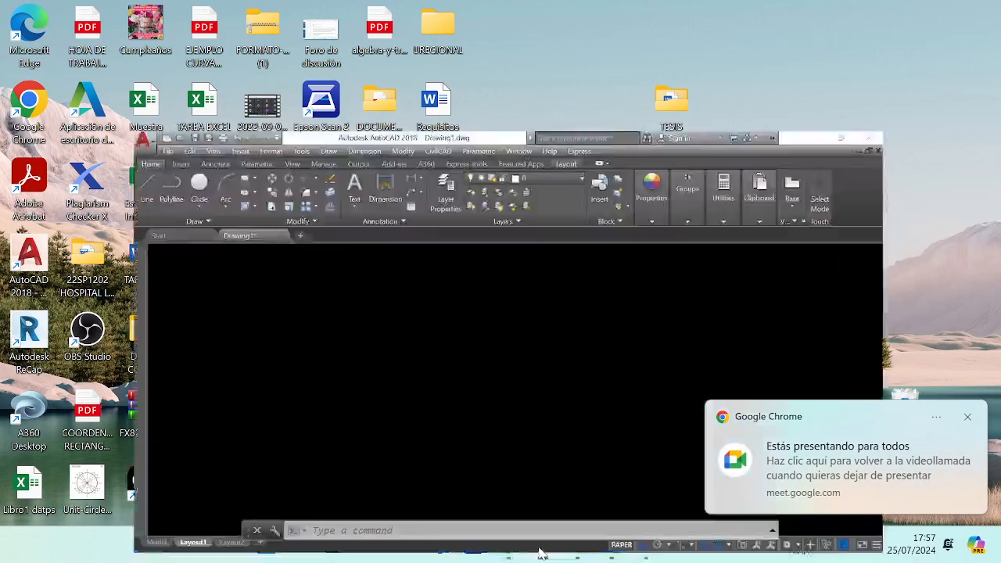
Step: Examine the whole sheet frame and the layers available for assigning to its lines
scroll(780, 351, down, 4)
scroll(768, 275, up, 1)
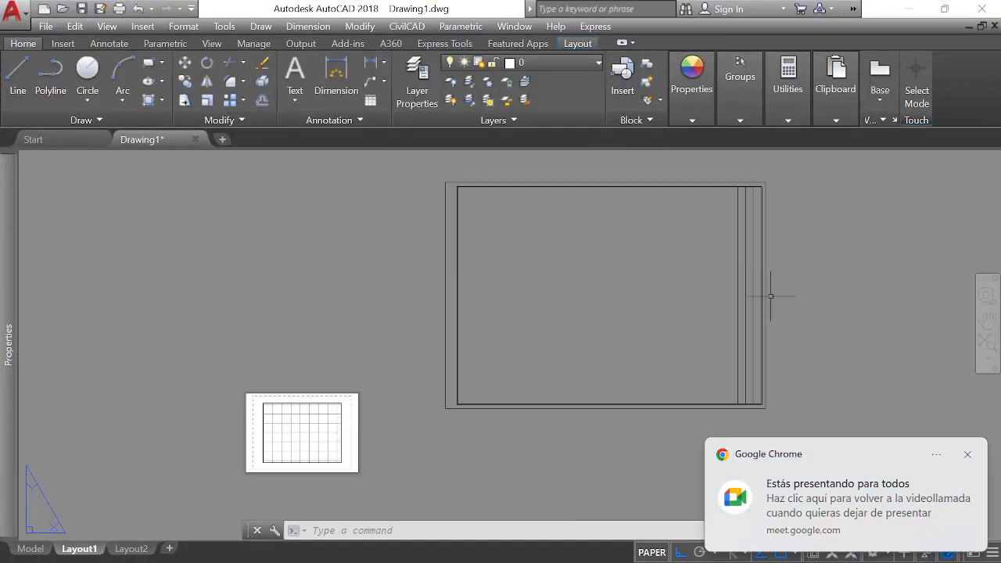
scroll(770, 296, up, 4)
scroll(814, 311, down, 4)
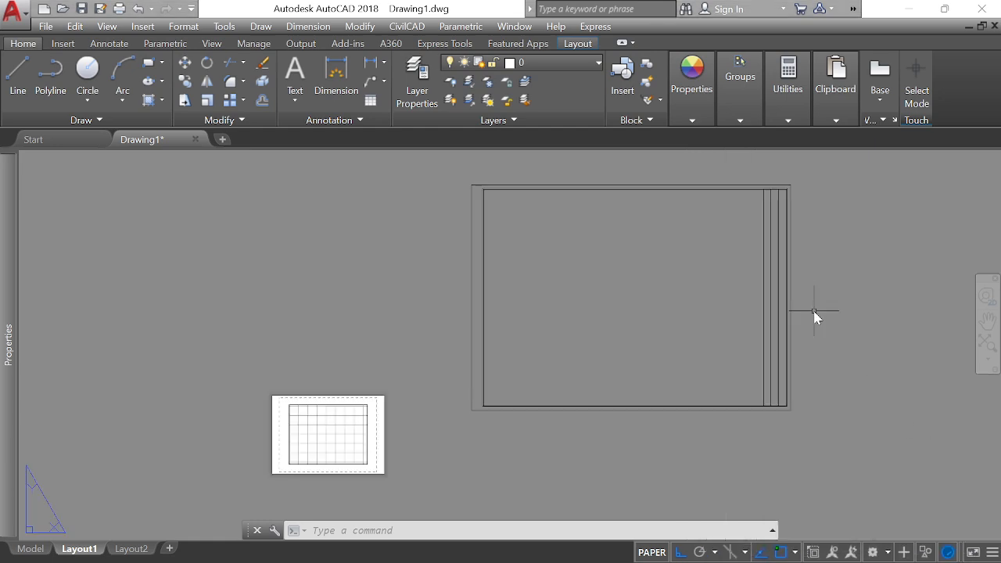
scroll(793, 270, up, 2)
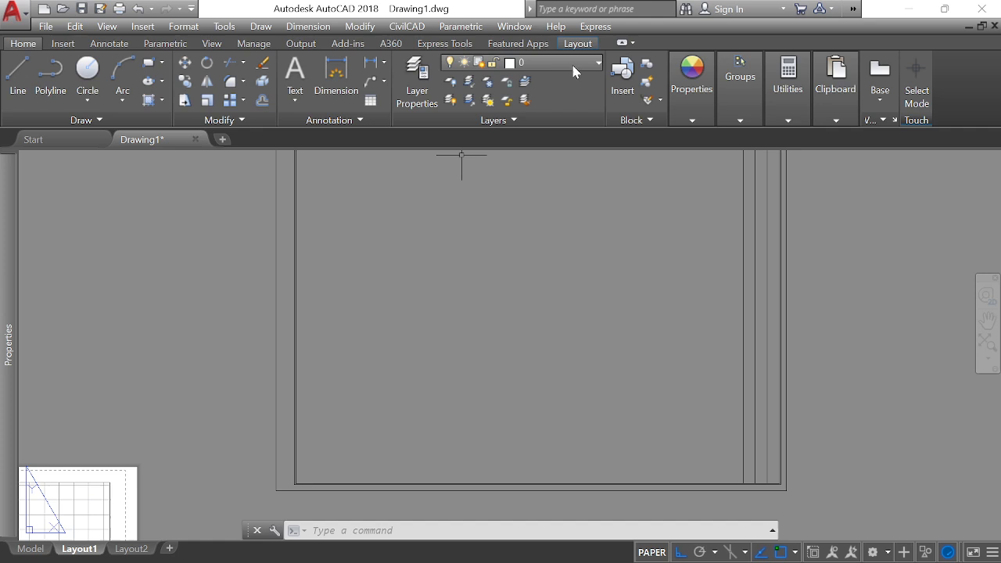
click(599, 63)
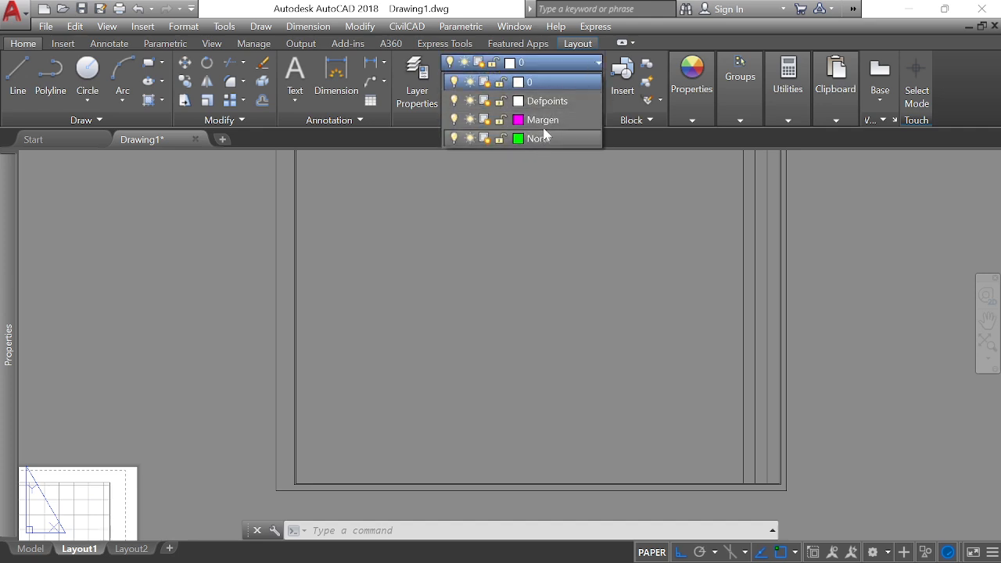
click(841, 323)
scroll(509, 352, down, 2)
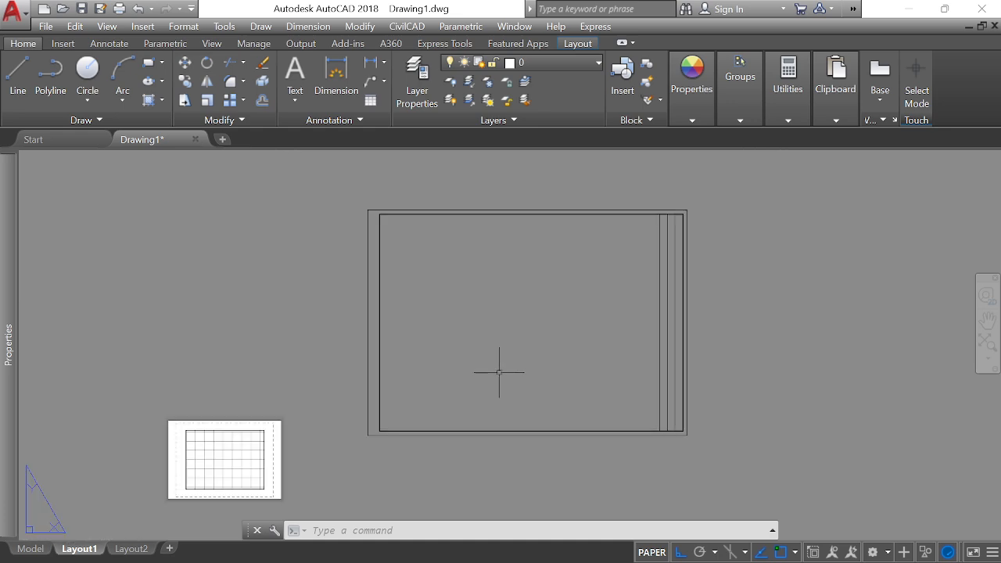
Step: Assign the outer rectangle of the double inner border to the Margen layer and clear the selection
scroll(485, 399, up, 3)
scroll(469, 429, up, 3)
scroll(471, 309, down, 3)
scroll(239, 336, up, 4)
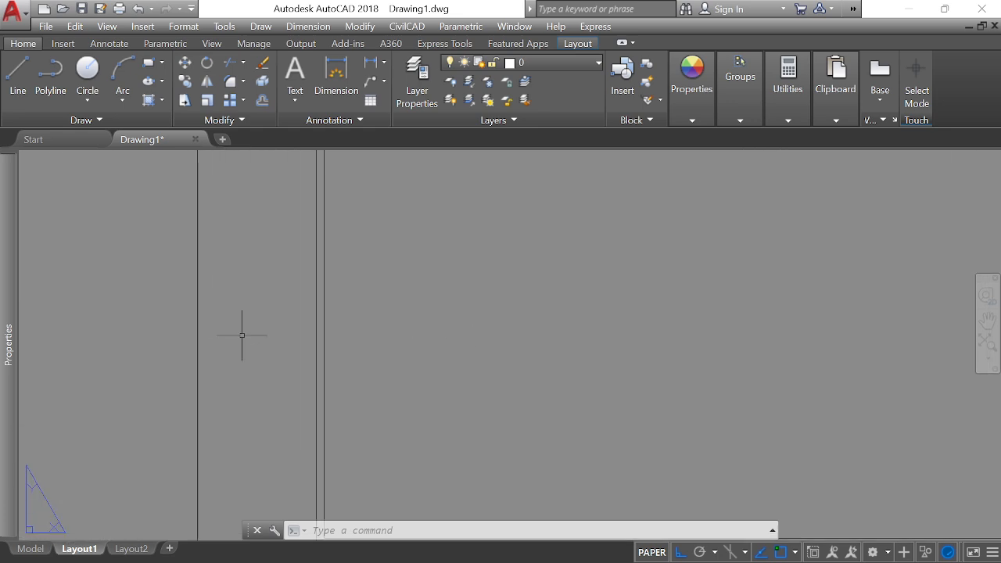
click(360, 328)
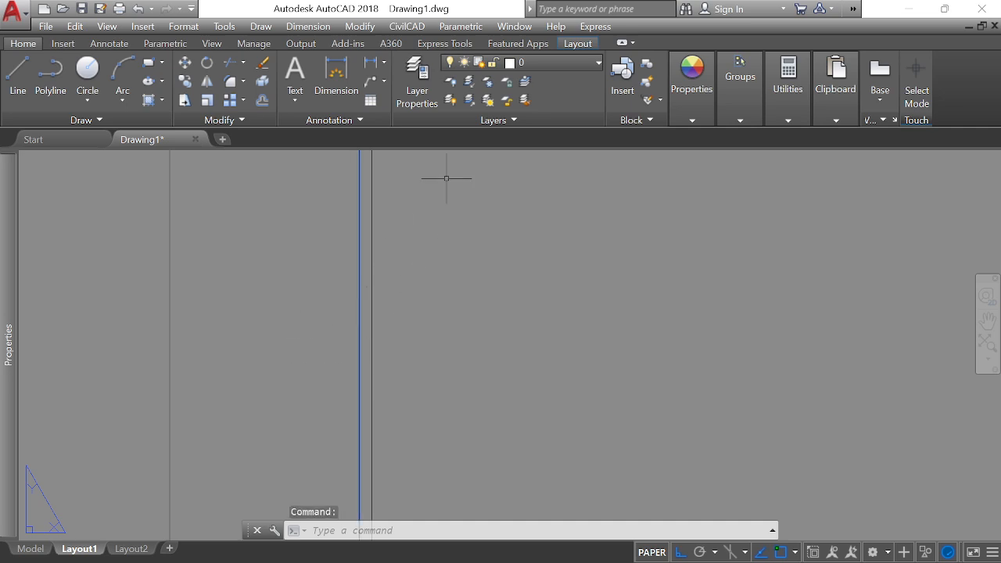
click(568, 62)
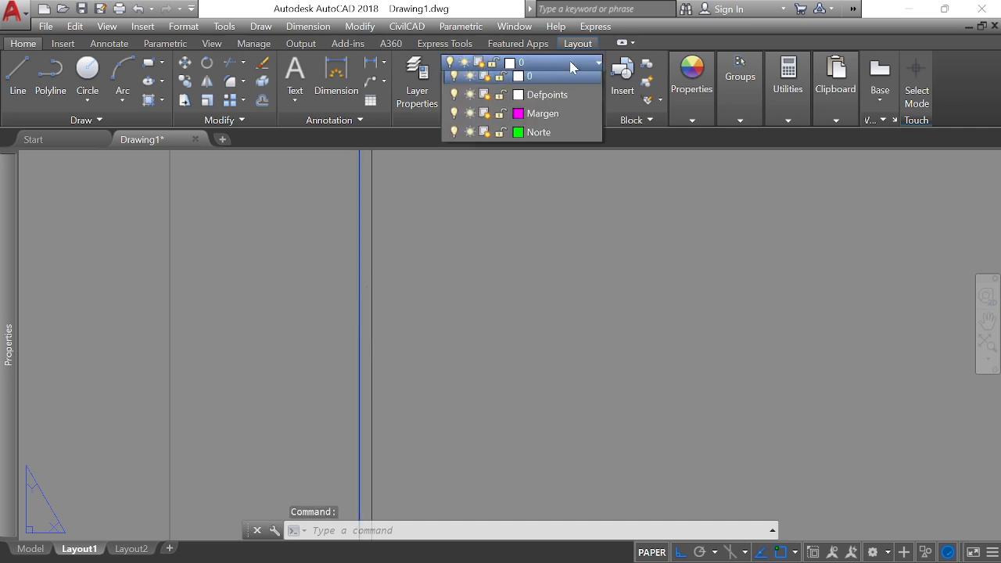
click(542, 122)
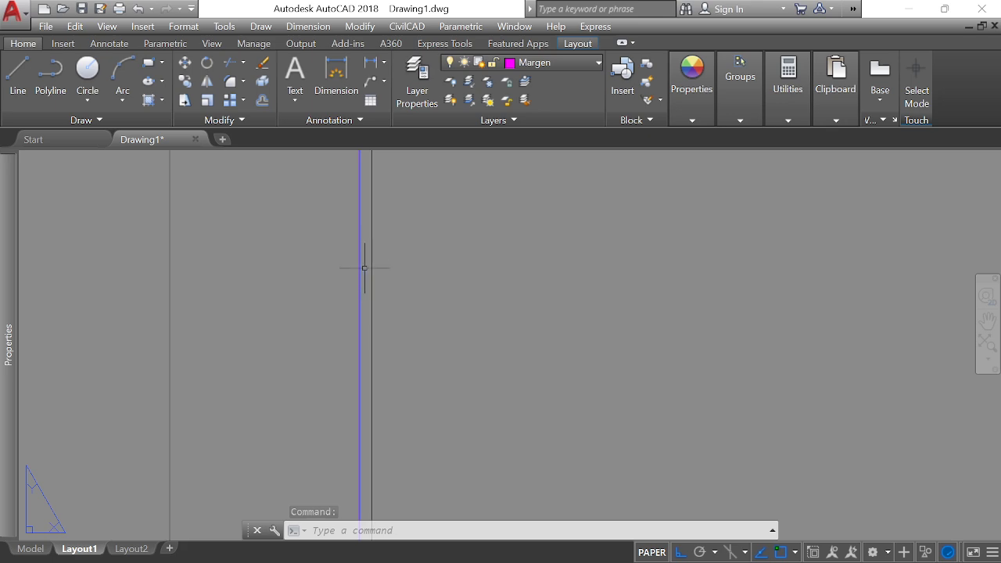
key(Escape)
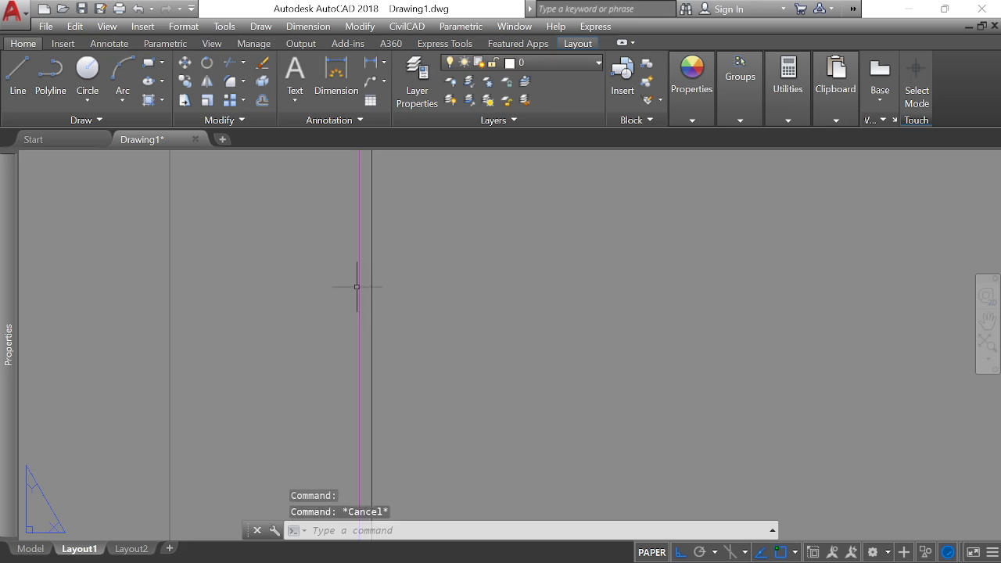
Step: Select the three vertical lines of the title strip and set their object colour to cyan
scroll(378, 288, down, 5)
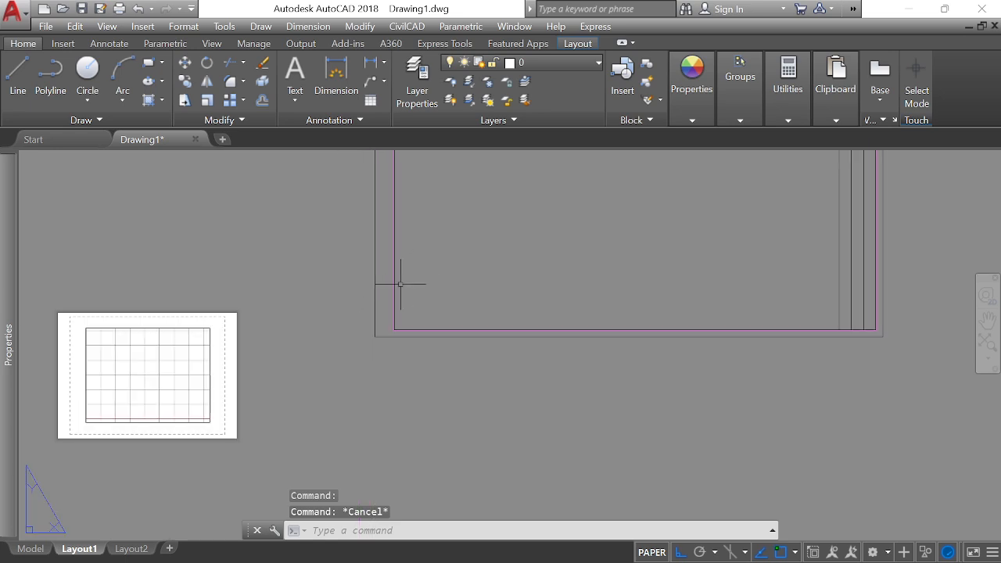
scroll(889, 299, up, 5)
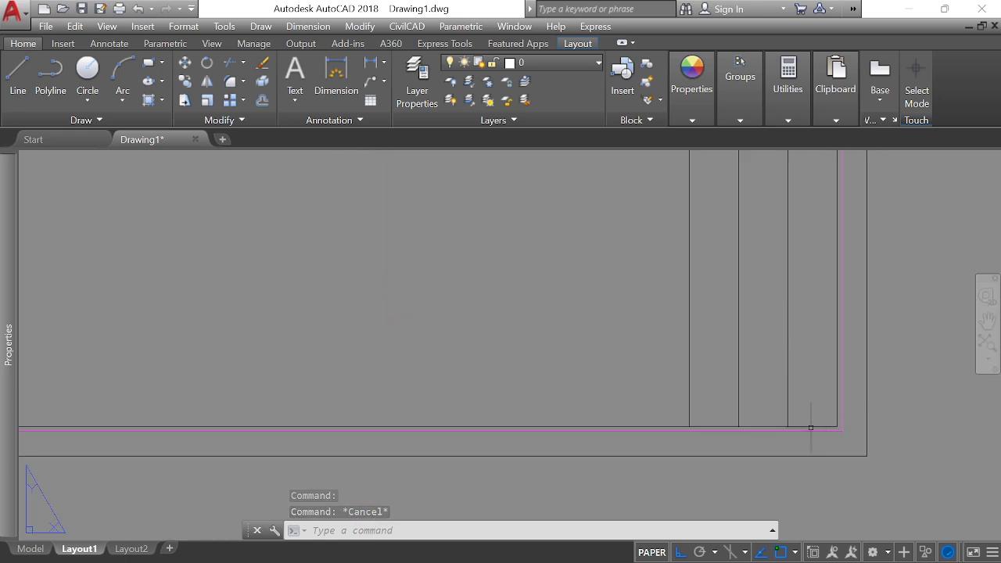
scroll(812, 423, up, 4)
click(806, 295)
click(451, 337)
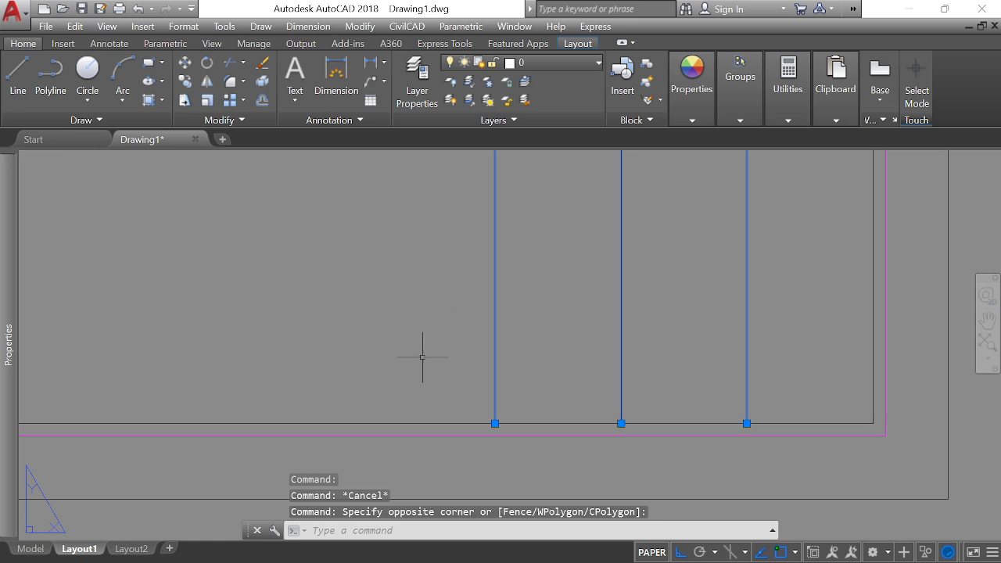
click(599, 66)
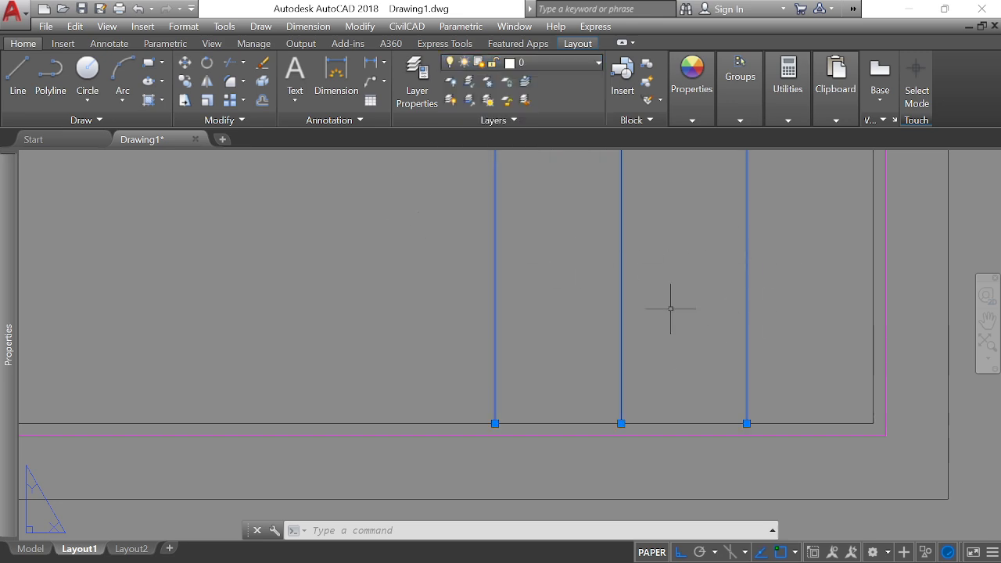
click(812, 305)
click(420, 305)
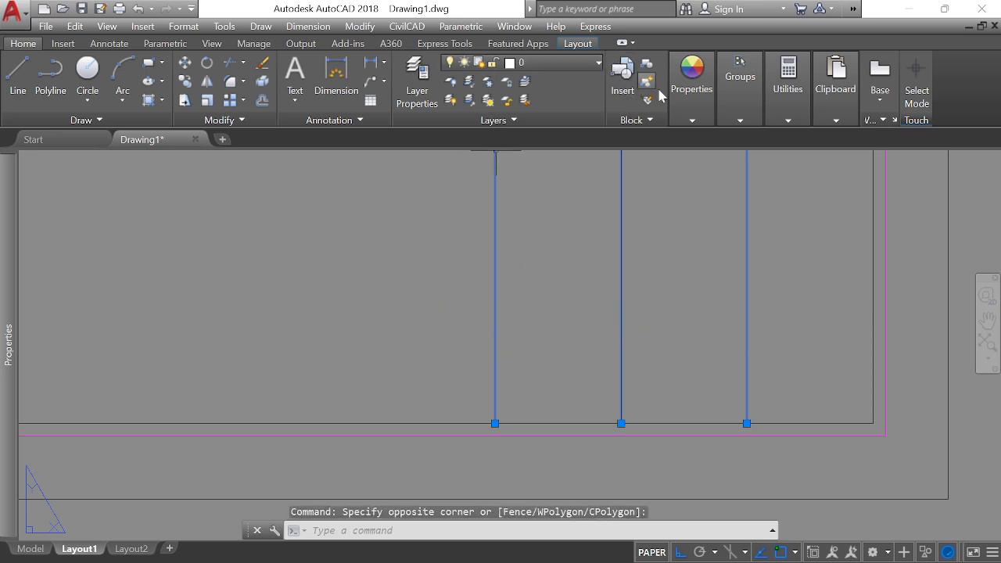
click(692, 123)
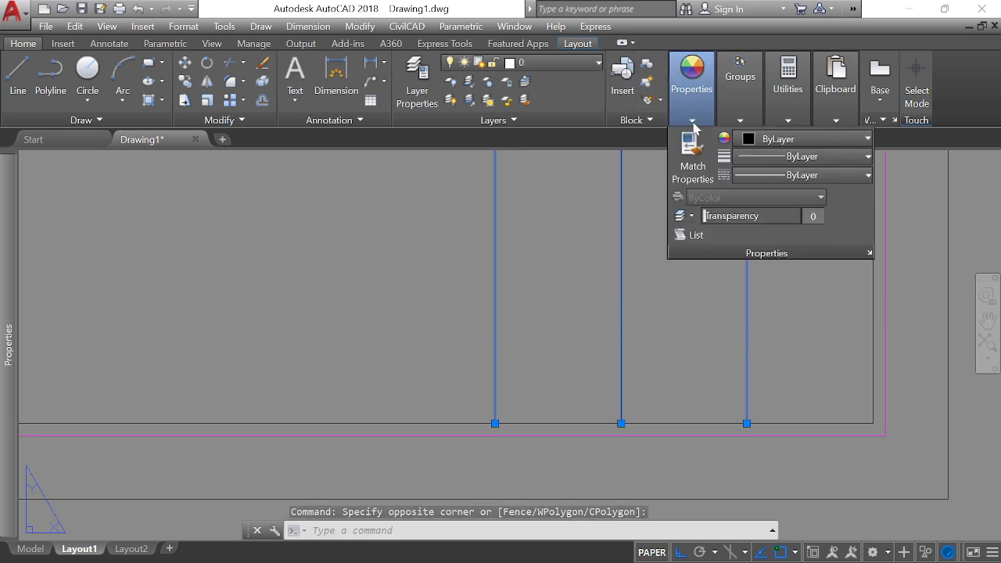
click(749, 142)
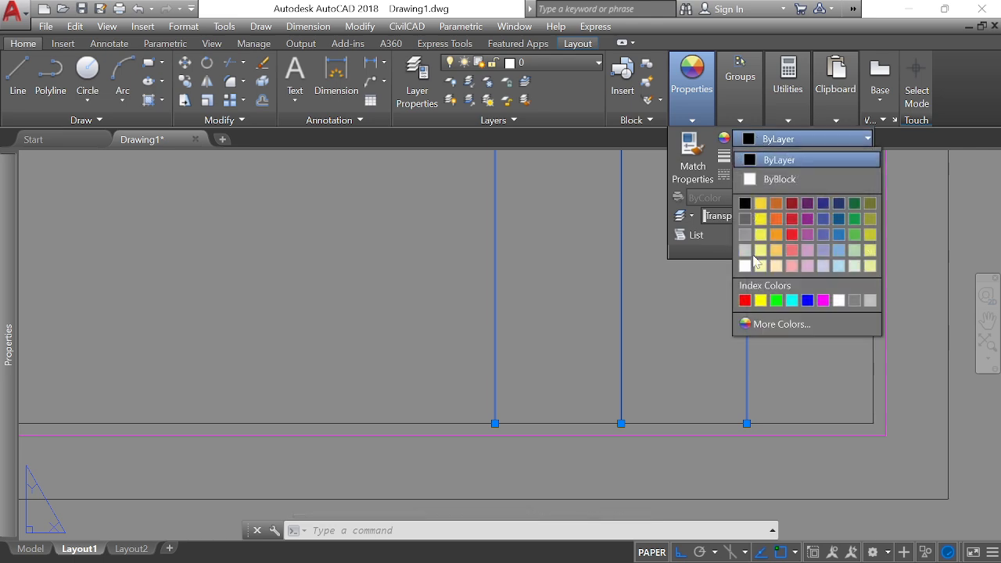
click(792, 300)
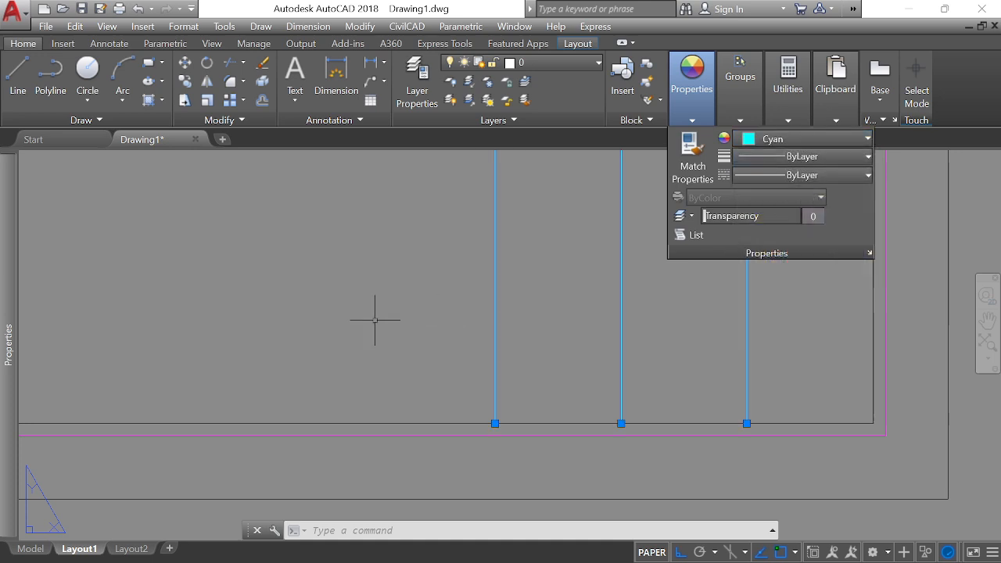
click(303, 271)
click(287, 288)
scroll(617, 282, down, 4)
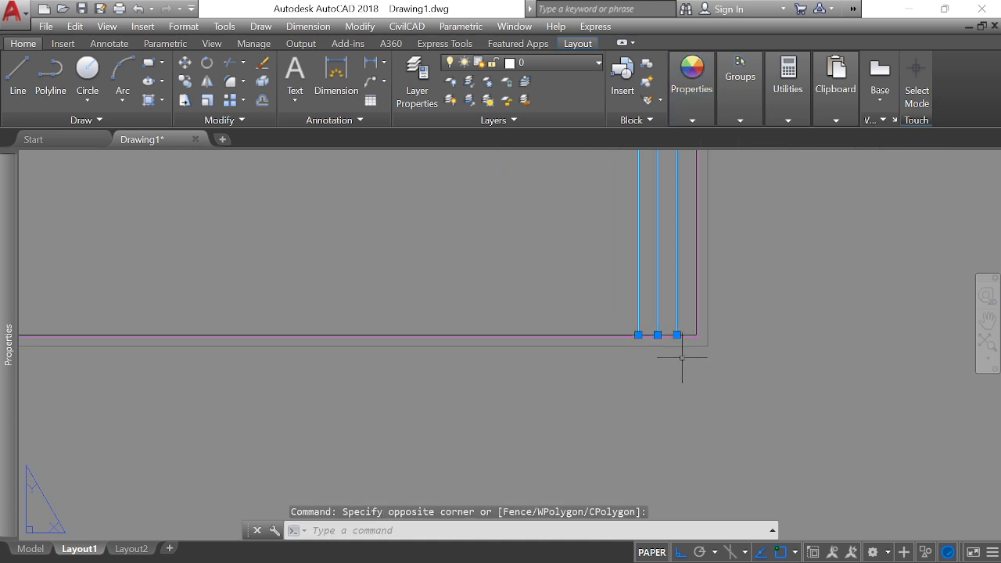
Step: Check the upper and lower ends of the three title strip lines and clear their selection
scroll(682, 357, down, 5)
scroll(697, 273, up, 2)
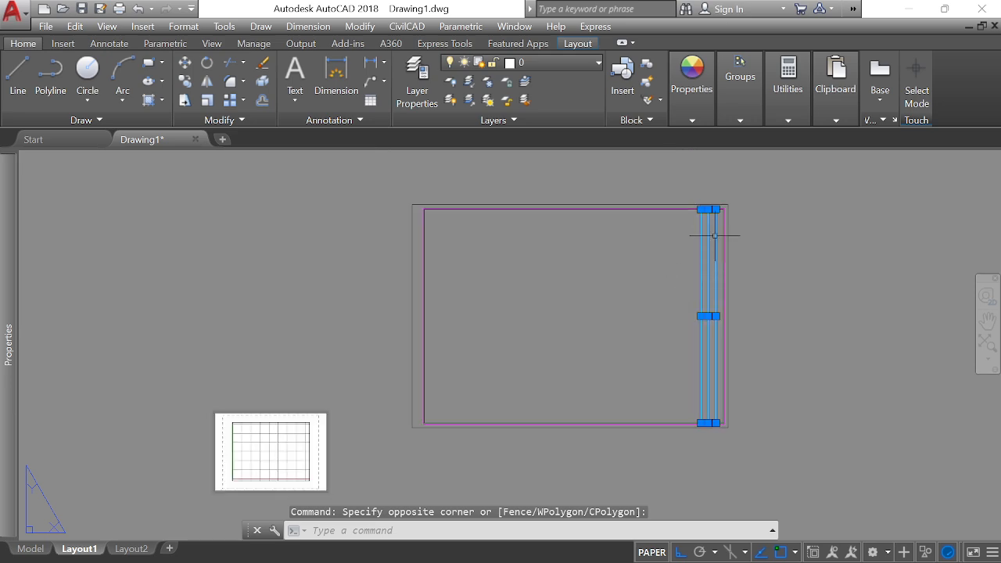
scroll(714, 235, up, 3)
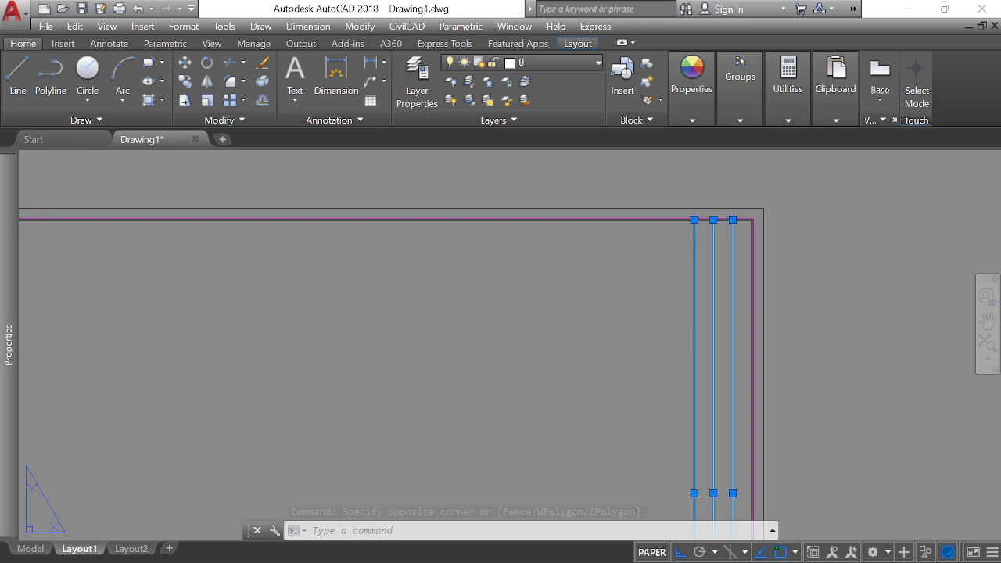
key(Escape)
scroll(707, 179, down, 3)
scroll(519, 271, up, 2)
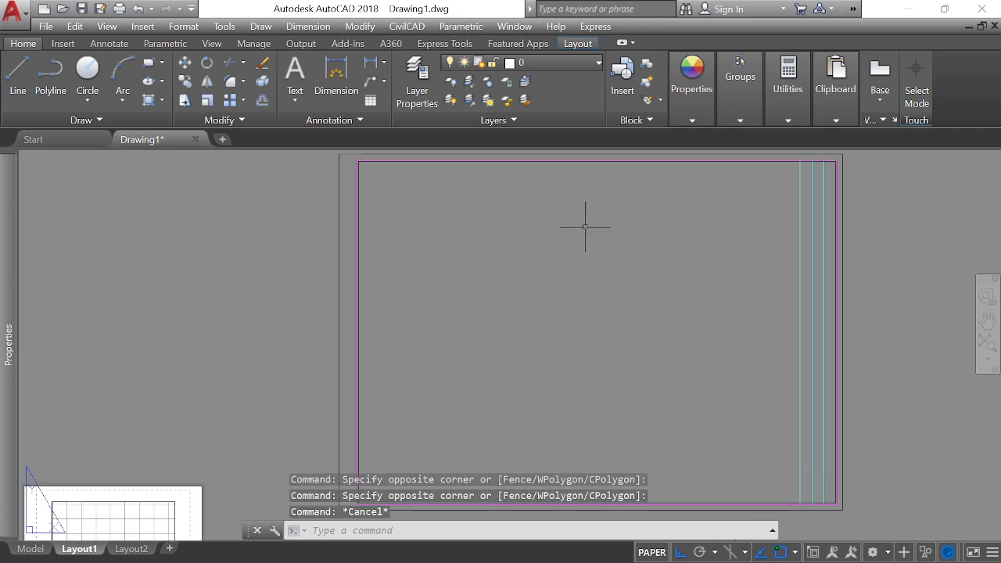
Step: Examine the sheet frame's inner border, outer edge and title strip at close range and as a whole
scroll(734, 223, up, 2)
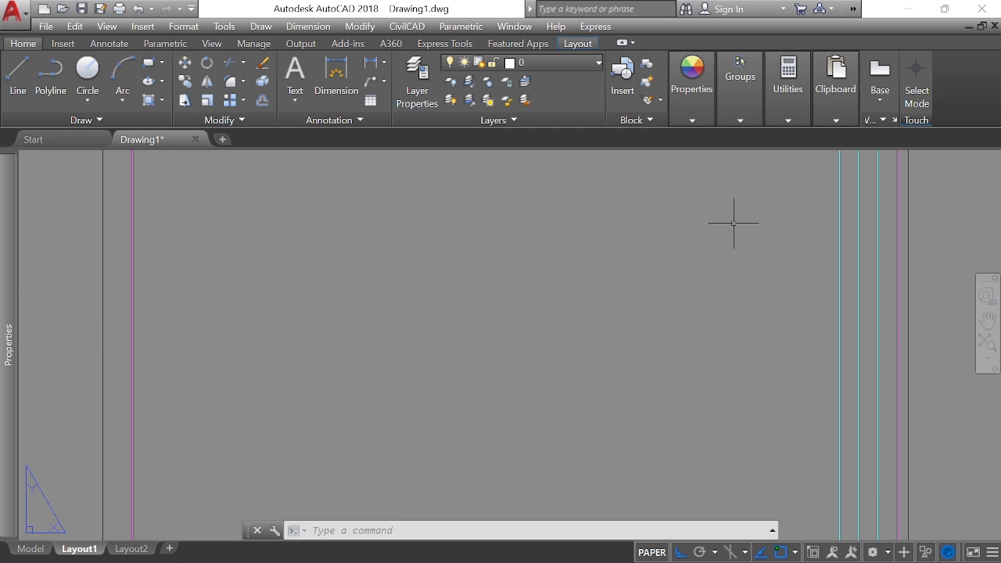
scroll(593, 292, down, 2)
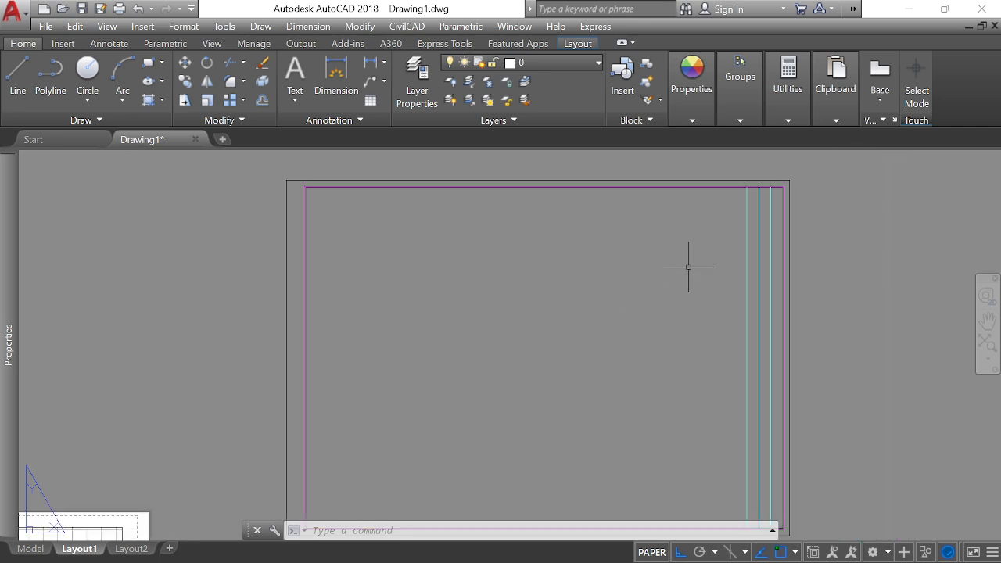
scroll(722, 179, down, 2)
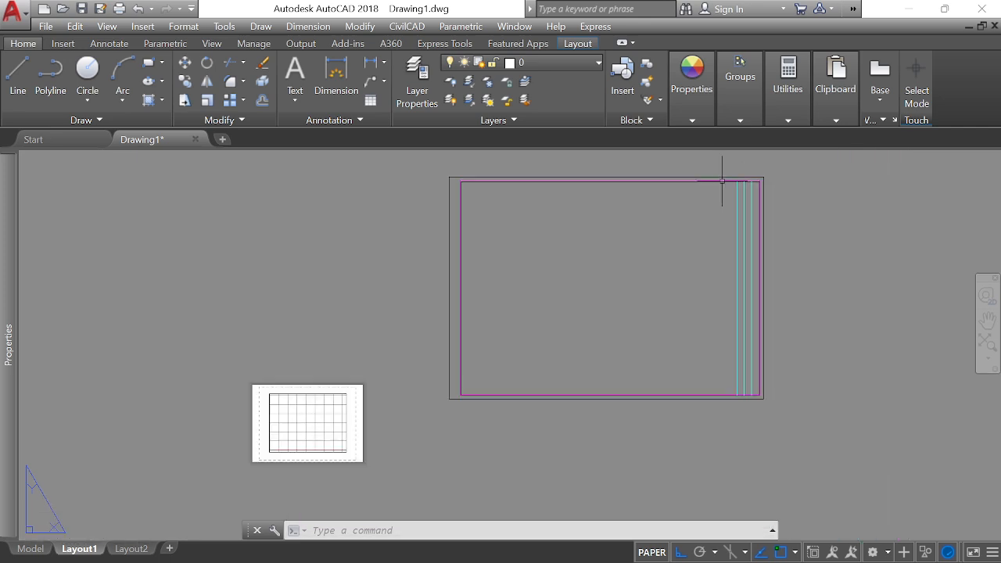
scroll(735, 344, up, 4)
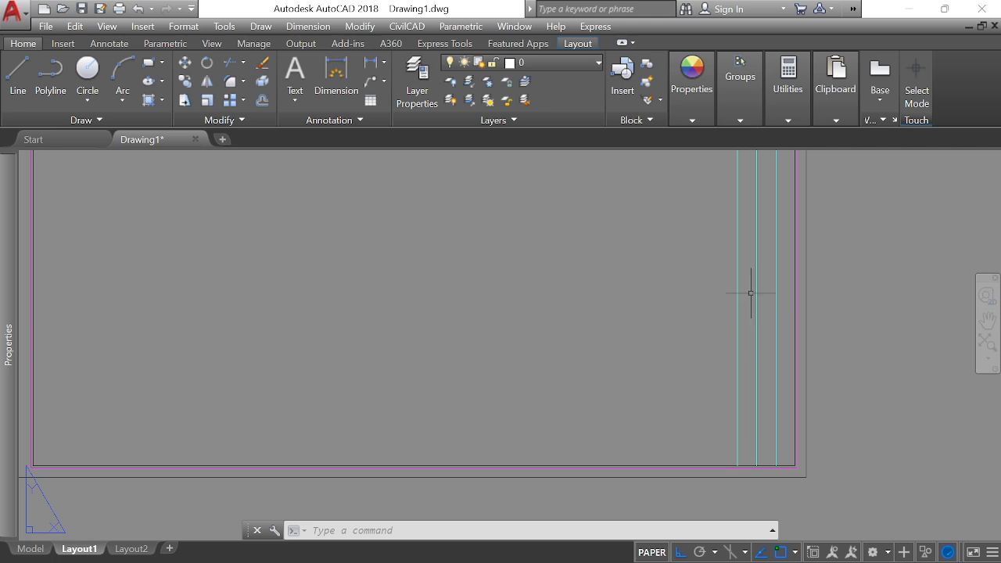
scroll(681, 430, down, 3)
scroll(673, 357, up, 3)
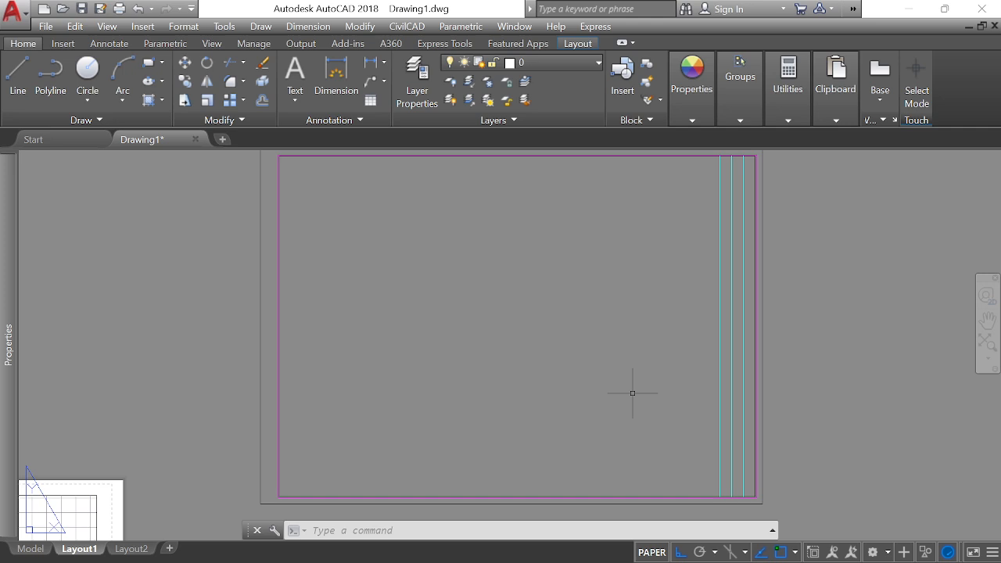
scroll(352, 157, up, 3)
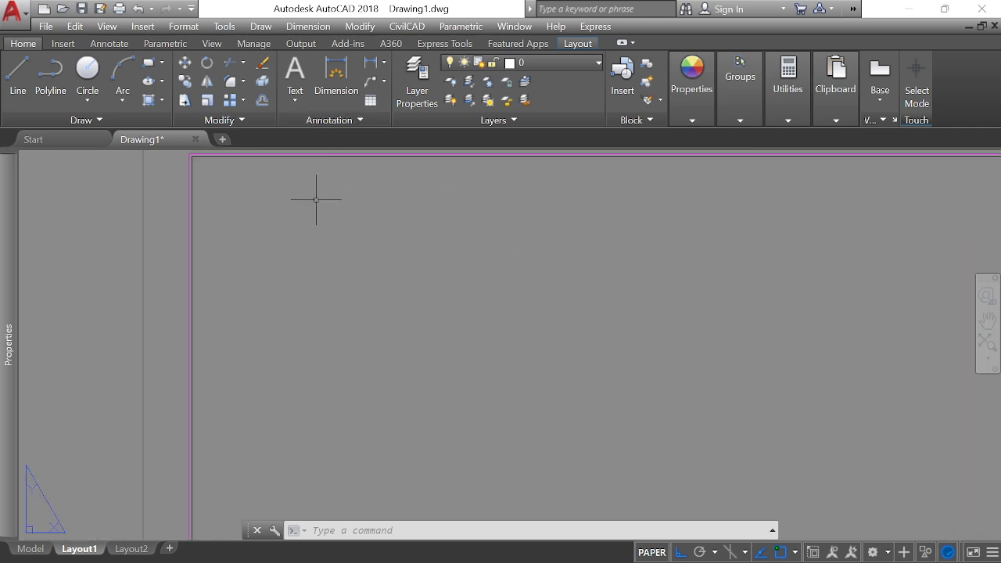
scroll(340, 219, down, 2)
scroll(369, 217, down, 3)
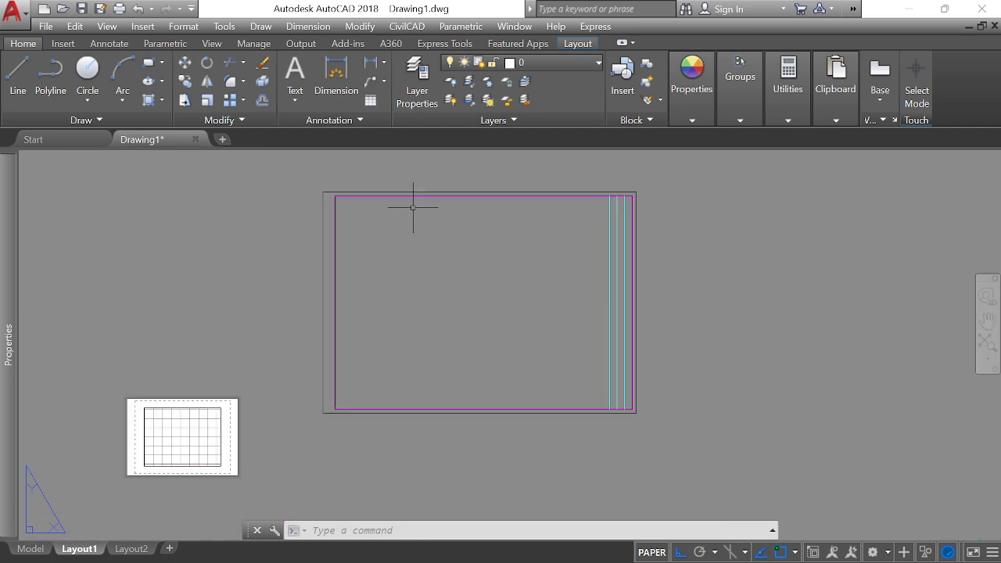
scroll(309, 176, up, 5)
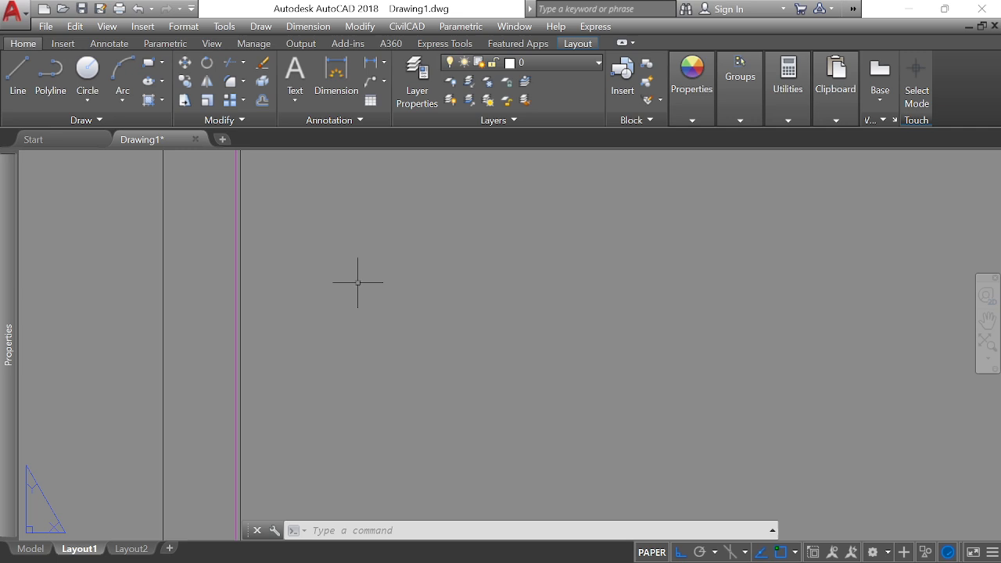
scroll(352, 251, down, 3)
scroll(336, 246, up, 1)
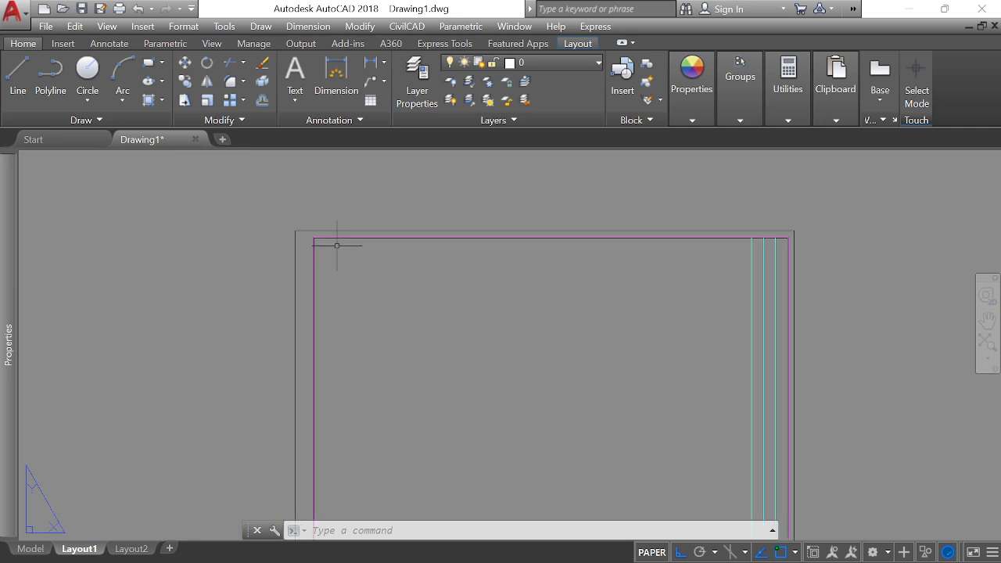
Step: Make Margen the current layer
click(597, 67)
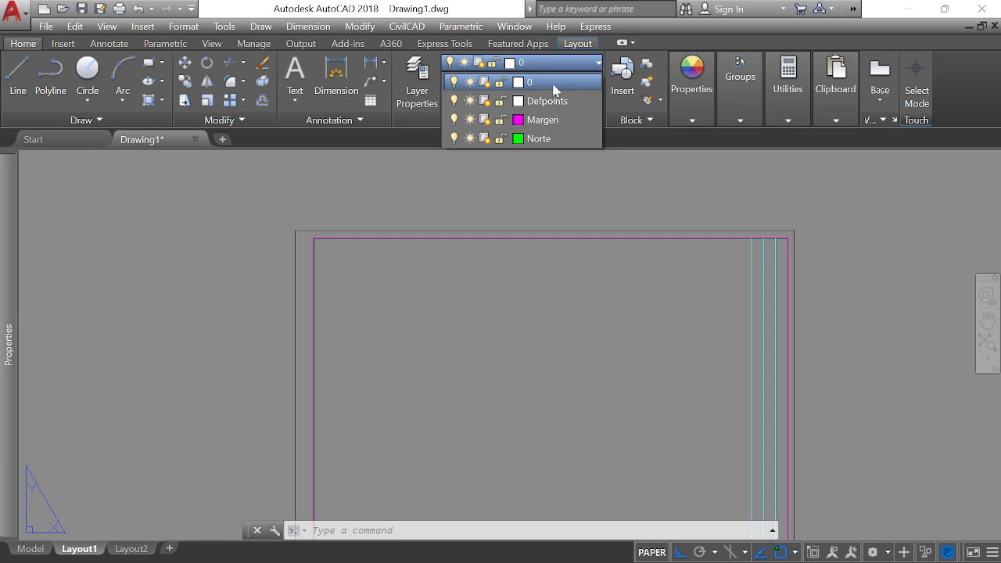
click(554, 101)
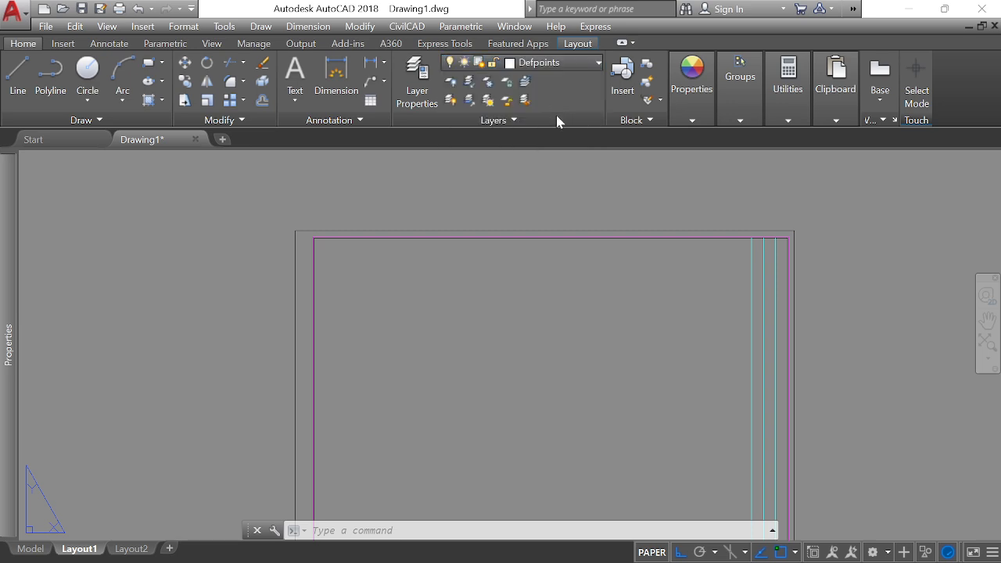
click(568, 67)
click(512, 111)
scroll(374, 246, down, 1)
scroll(401, 353, up, 1)
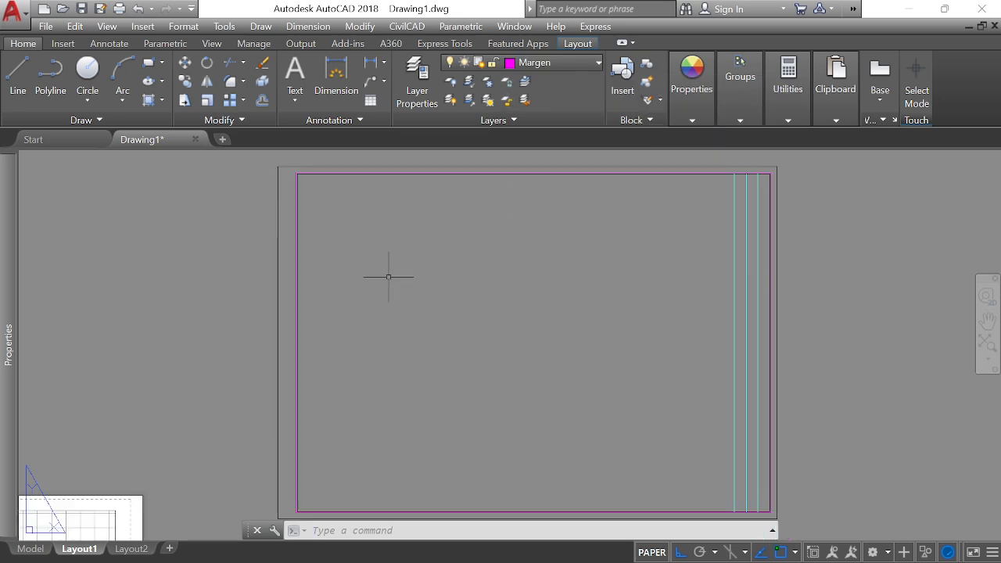
Step: Create two rectangular viewports side by side in the upper half of the sheet frame with MVIEW
text(MV)
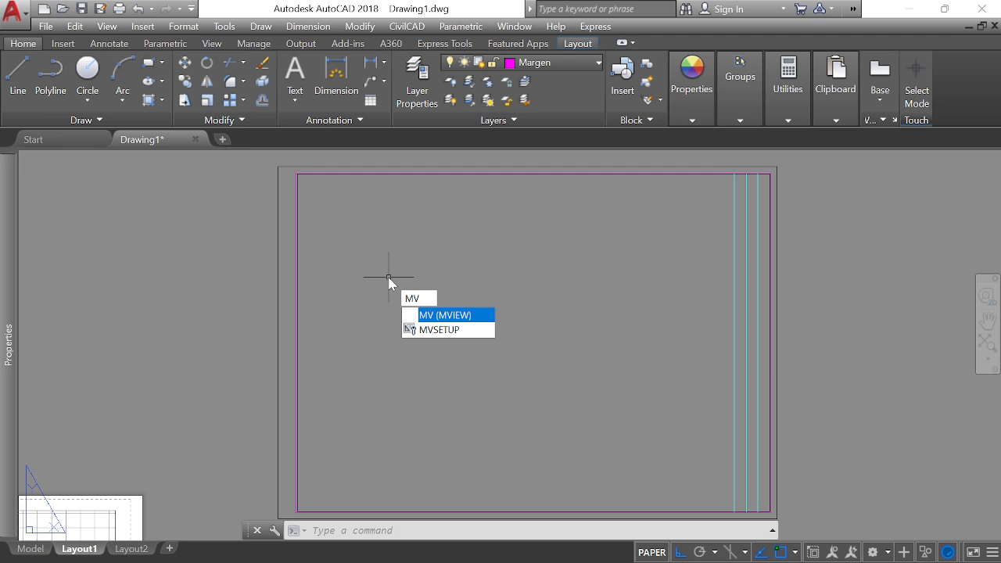
key(Return)
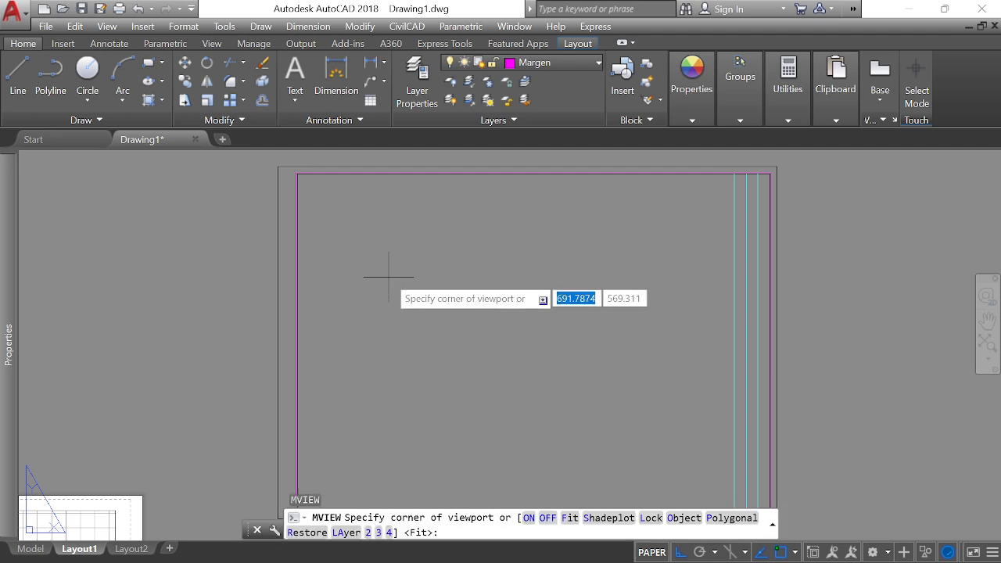
click(314, 188)
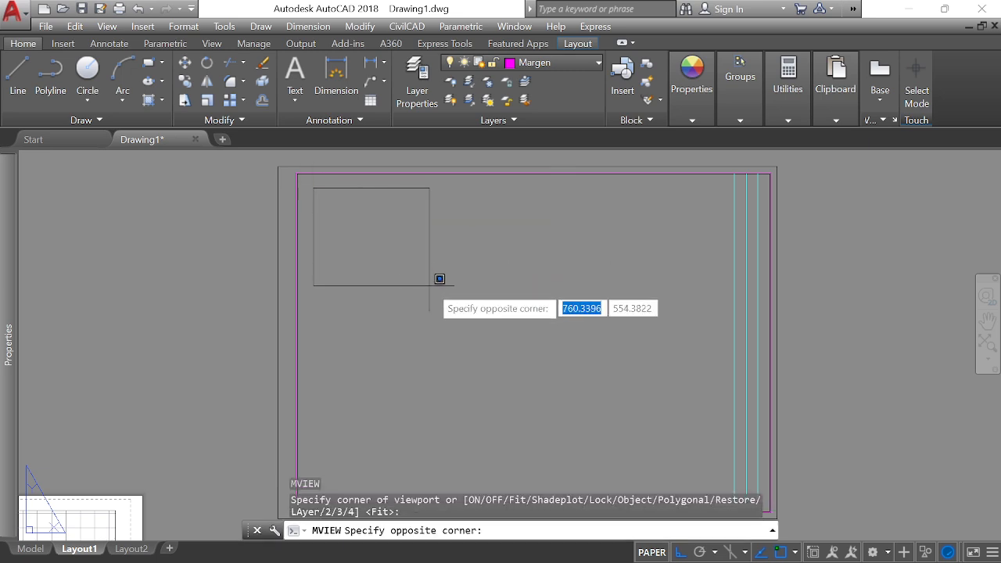
click(484, 315)
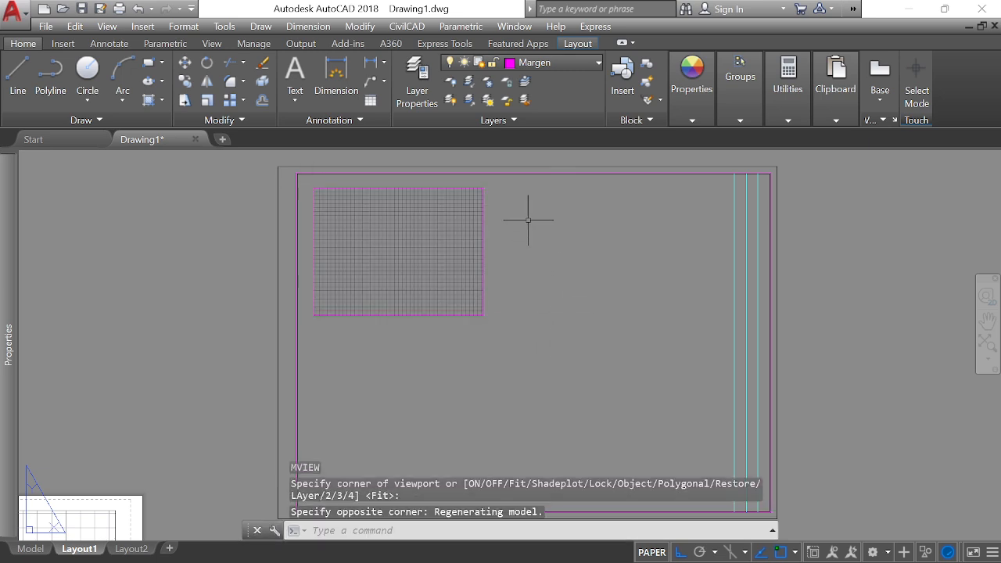
key(Return)
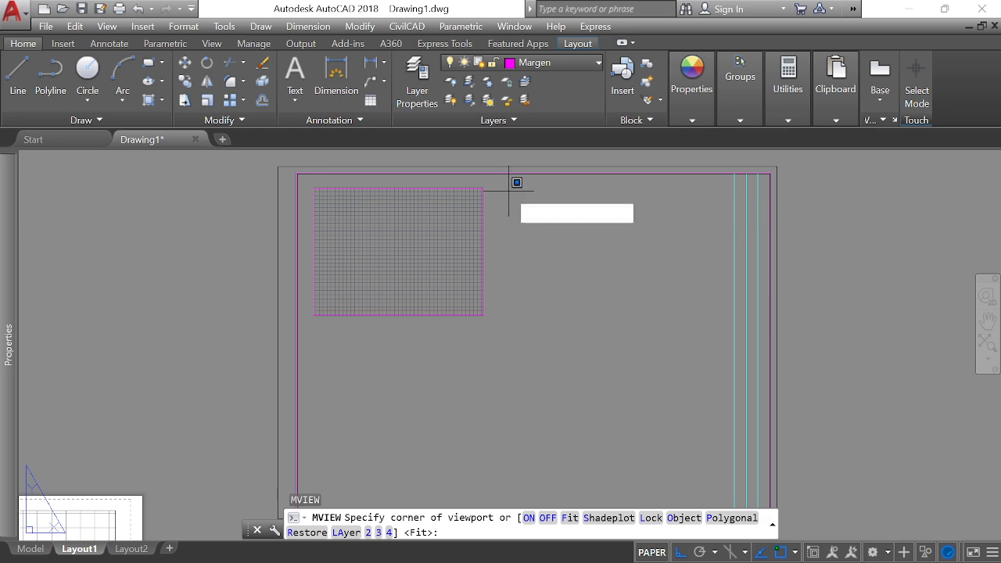
click(509, 190)
click(708, 321)
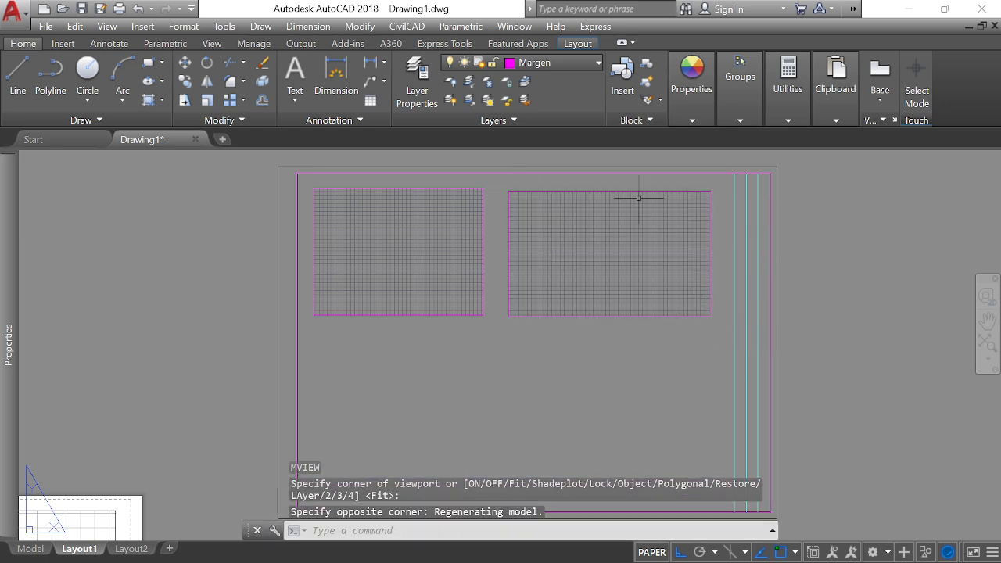
Step: Add two more rectangular viewports side by side in the lower half of the frame, beneath the existing pair
scroll(545, 298, down, 2)
scroll(450, 302, up, 2)
key(Return)
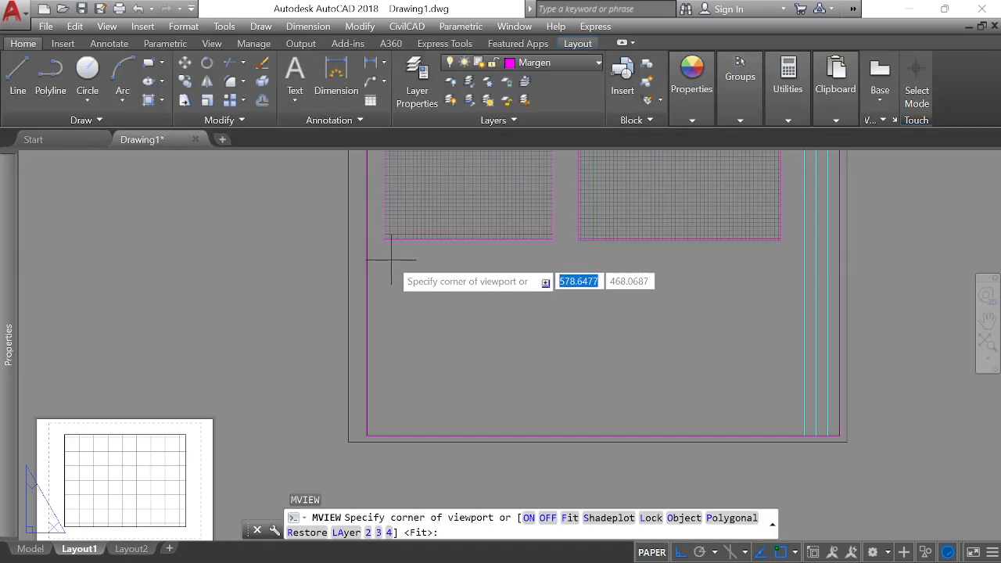
click(390, 260)
click(572, 411)
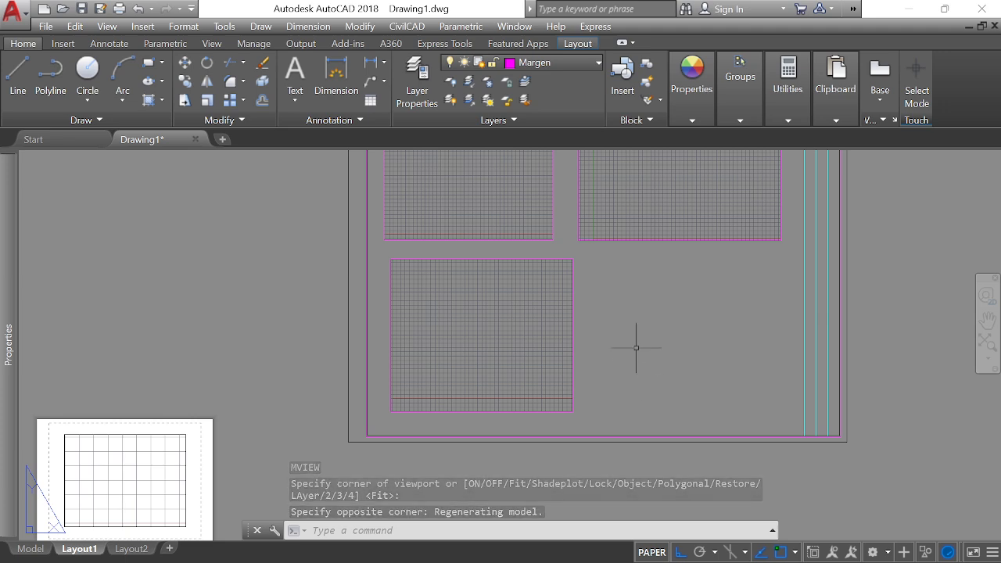
key(Return)
click(592, 261)
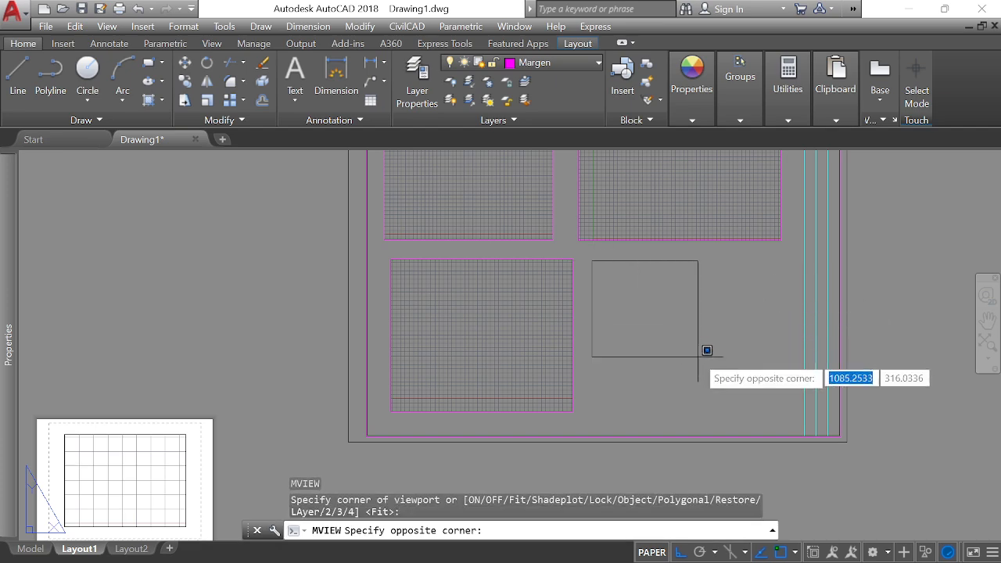
click(776, 411)
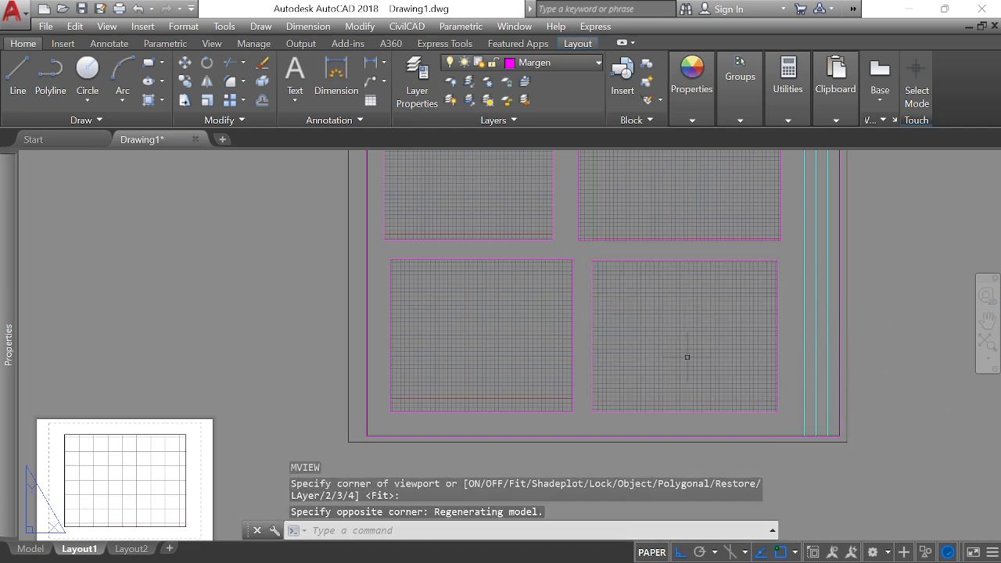
Step: Assign all four viewports to the Defpoints layer and clear the selection
scroll(665, 233, down, 5)
scroll(682, 284, up, 7)
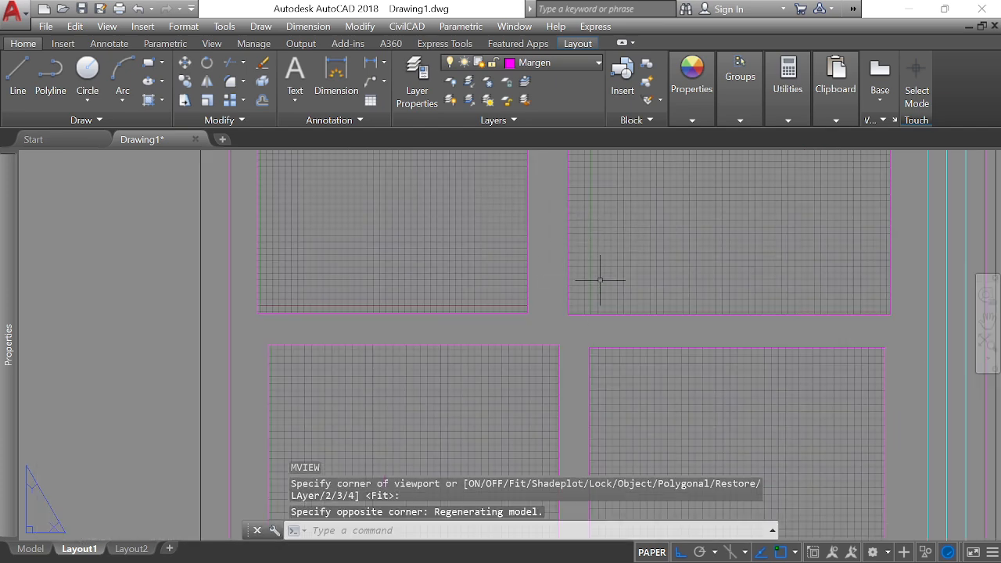
click(707, 273)
click(412, 402)
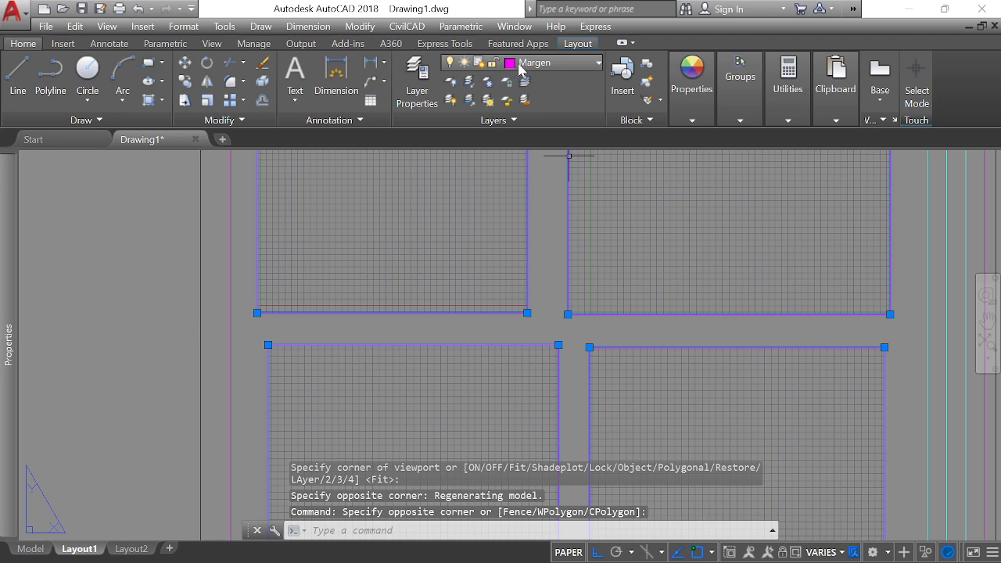
click(559, 62)
click(565, 101)
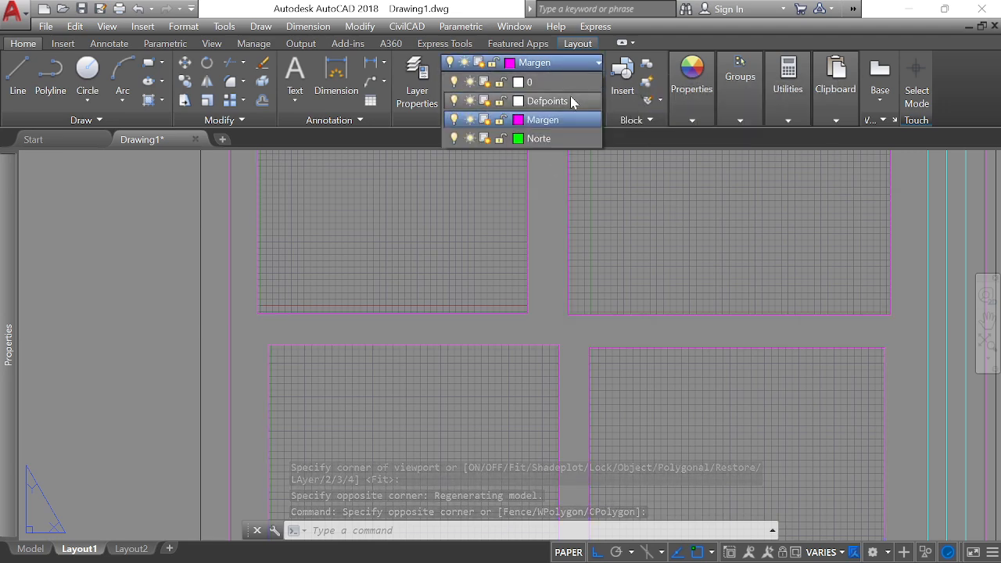
scroll(584, 291, down, 2)
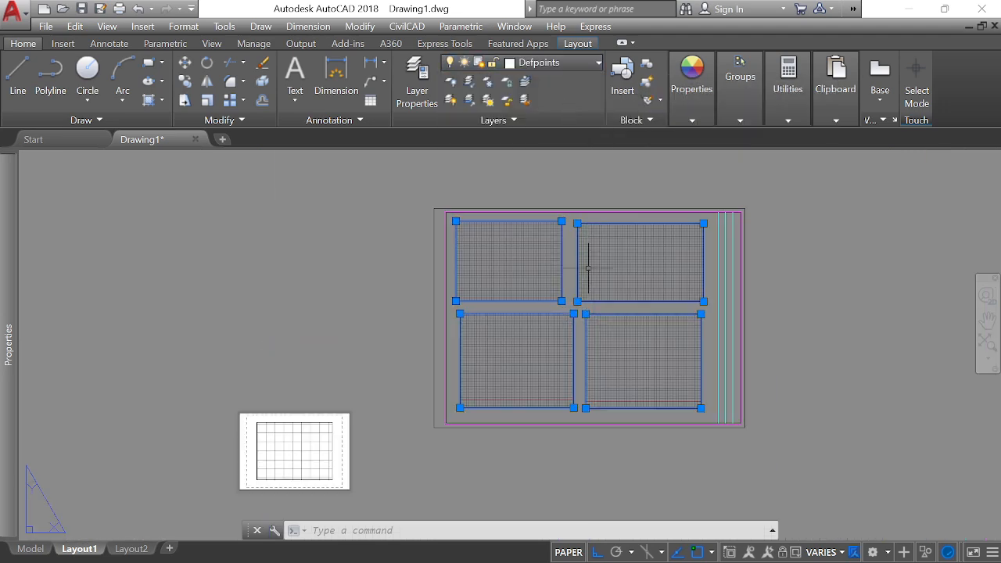
scroll(582, 251, up, 2)
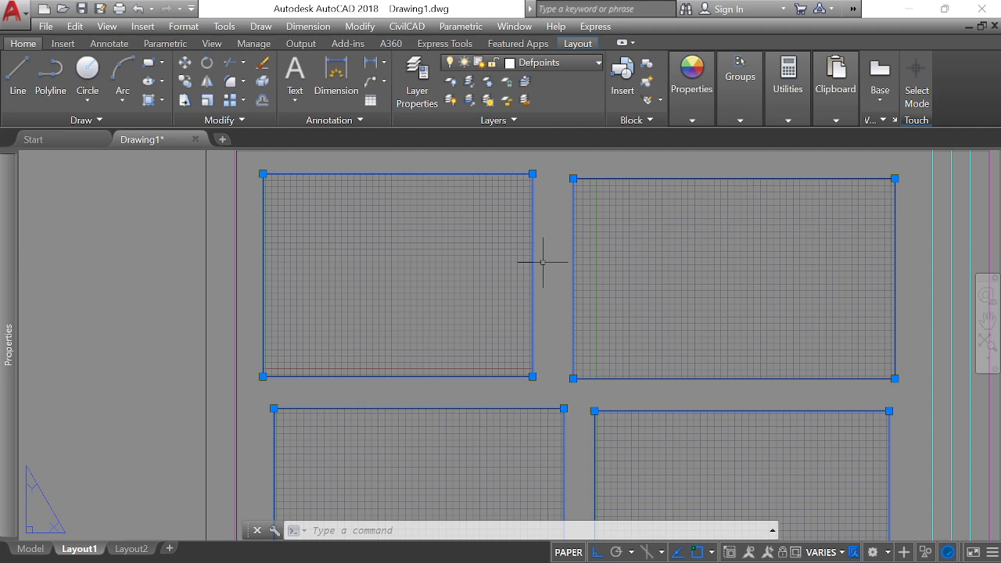
scroll(578, 244, down, 2)
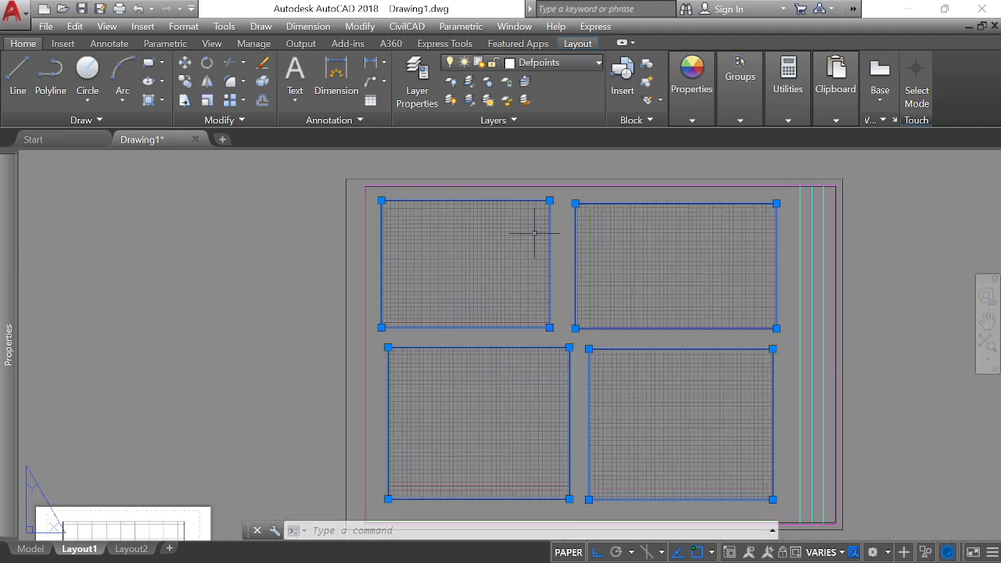
scroll(584, 260, down, 2)
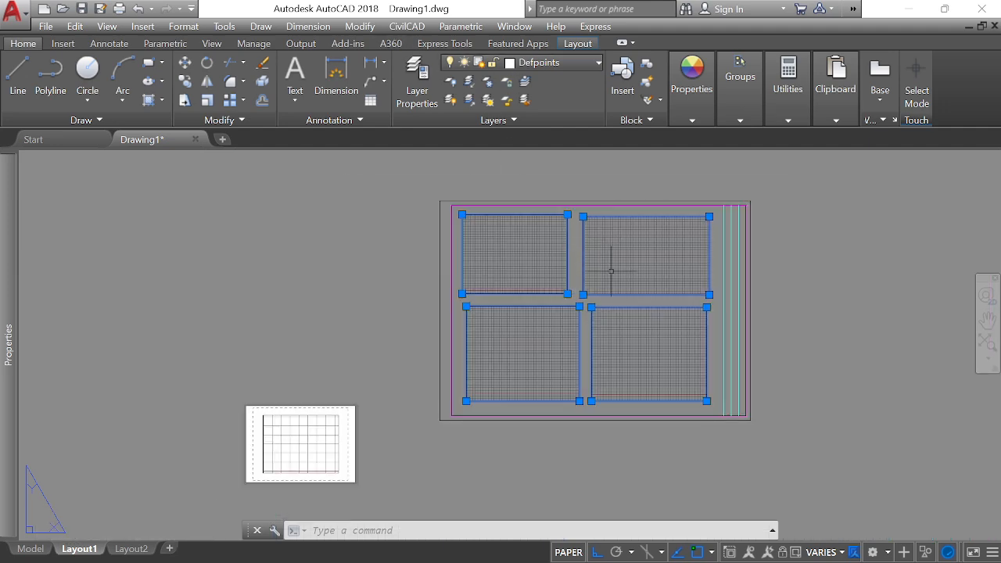
click(610, 270)
key(Escape)
scroll(646, 279, up, 2)
scroll(541, 320, down, 2)
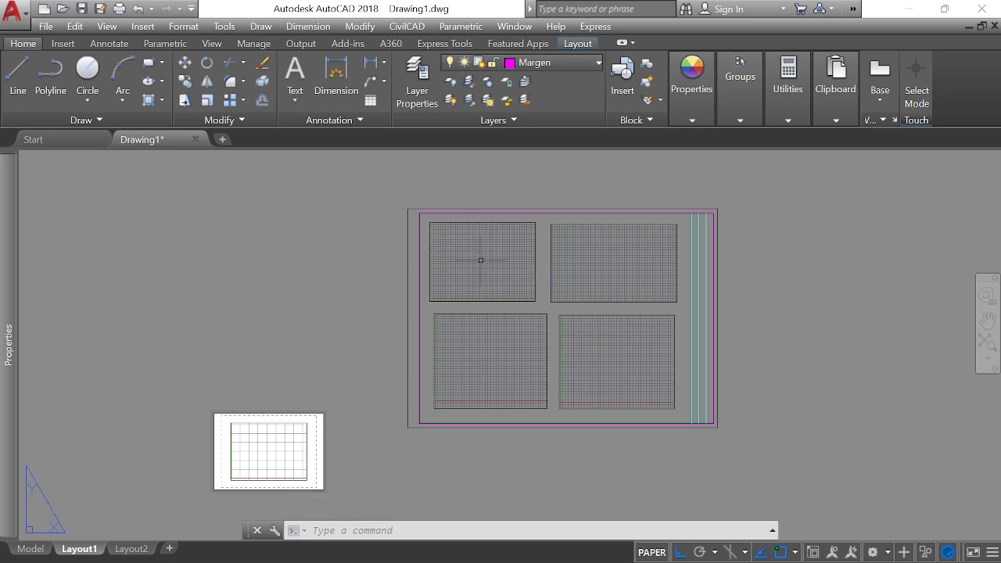
scroll(479, 258, up, 4)
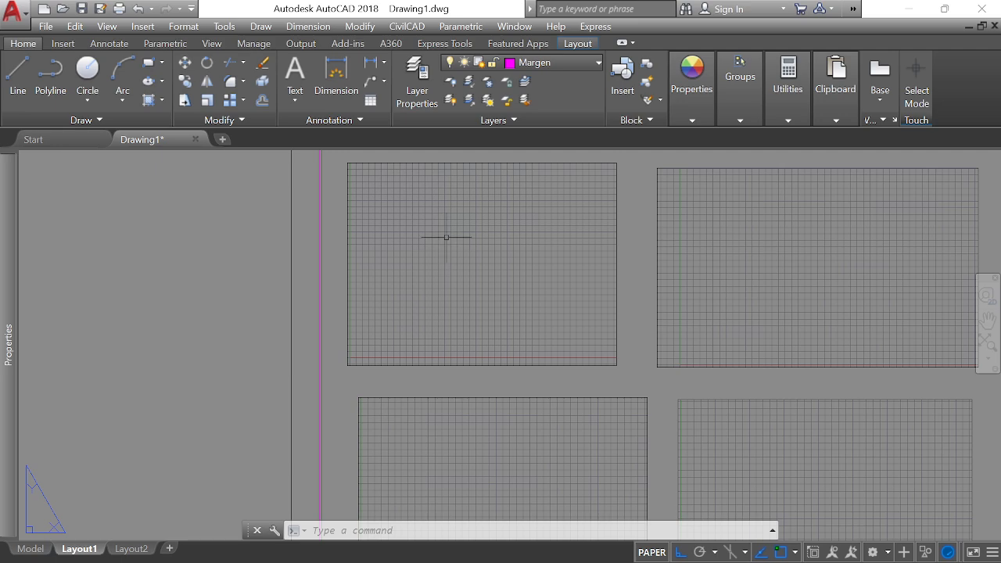
scroll(334, 287, down, 4)
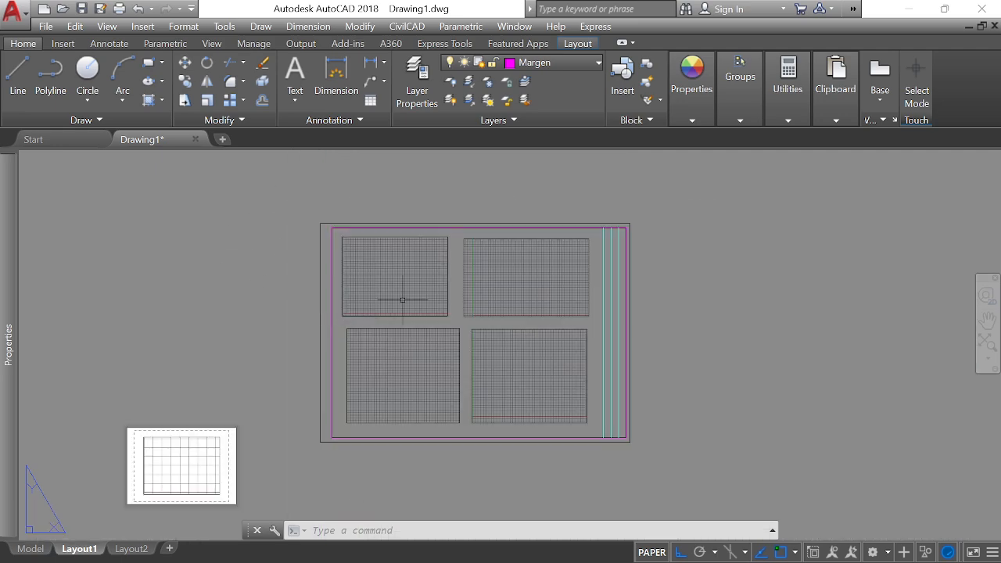
Step: Switch from the Layout1 sheet to model space
scroll(351, 246, up, 4)
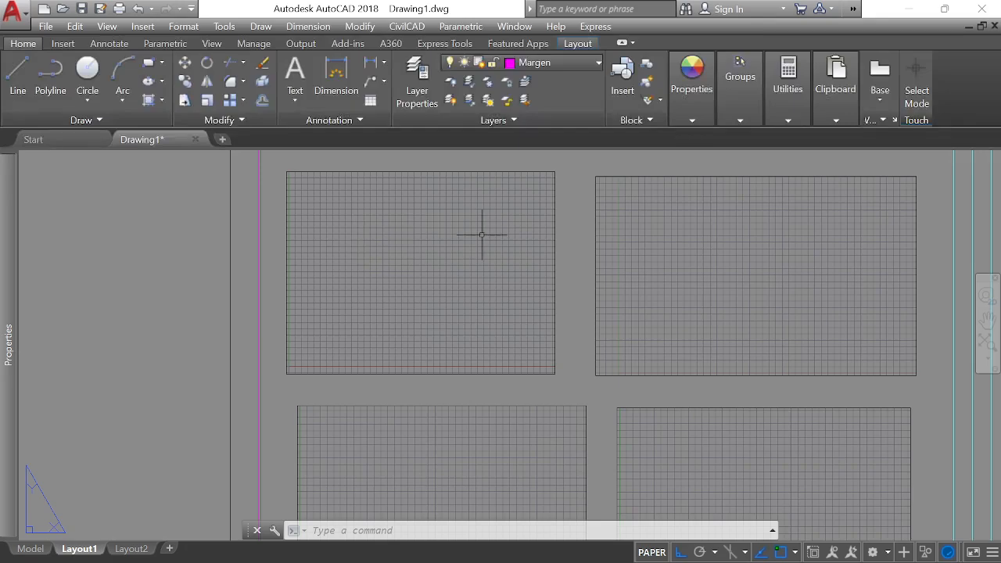
click(32, 550)
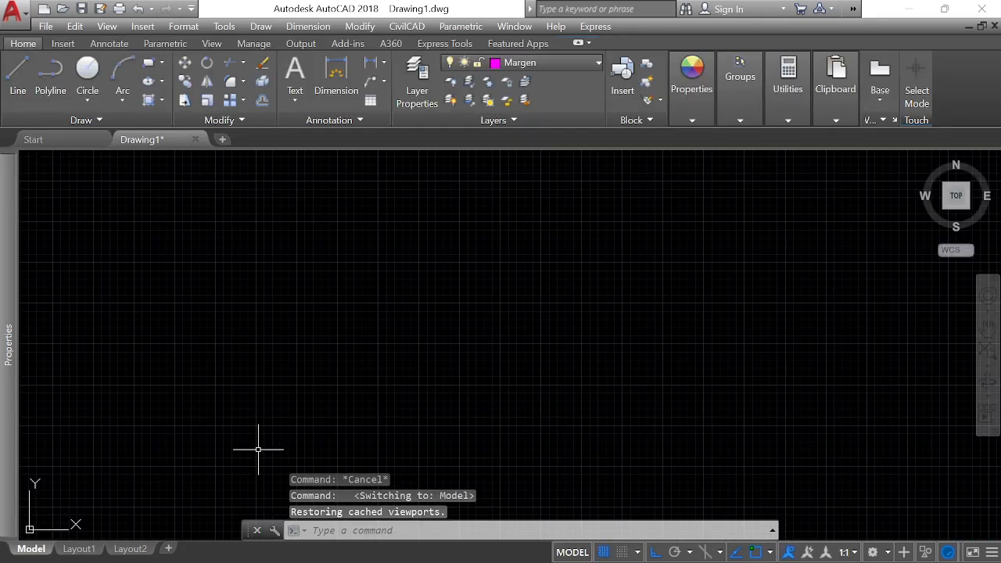
scroll(521, 237, up, 5)
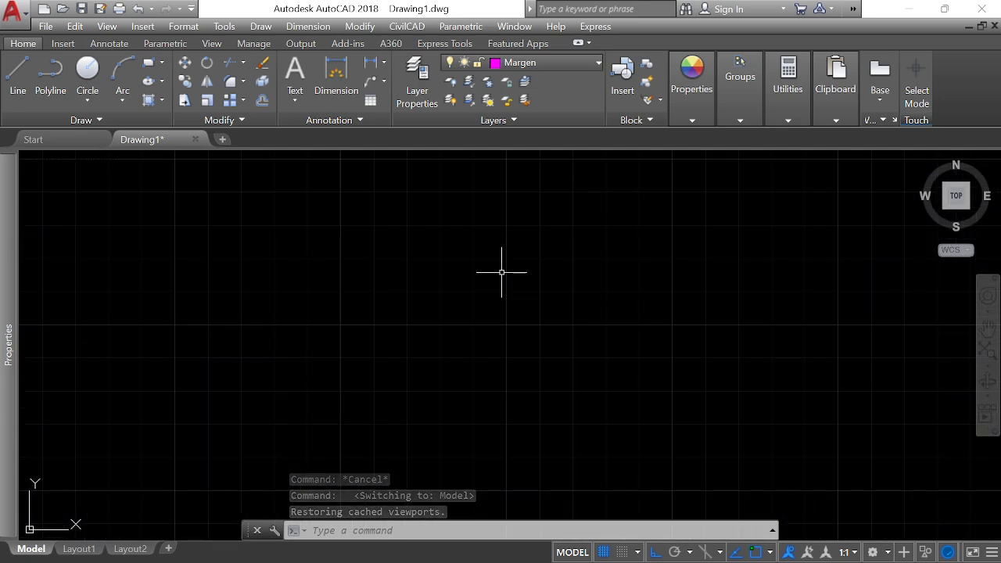
Step: Draw a rectangle 8 wide by 15 high in the empty model space with RECTANG
text(rec)
key(Return)
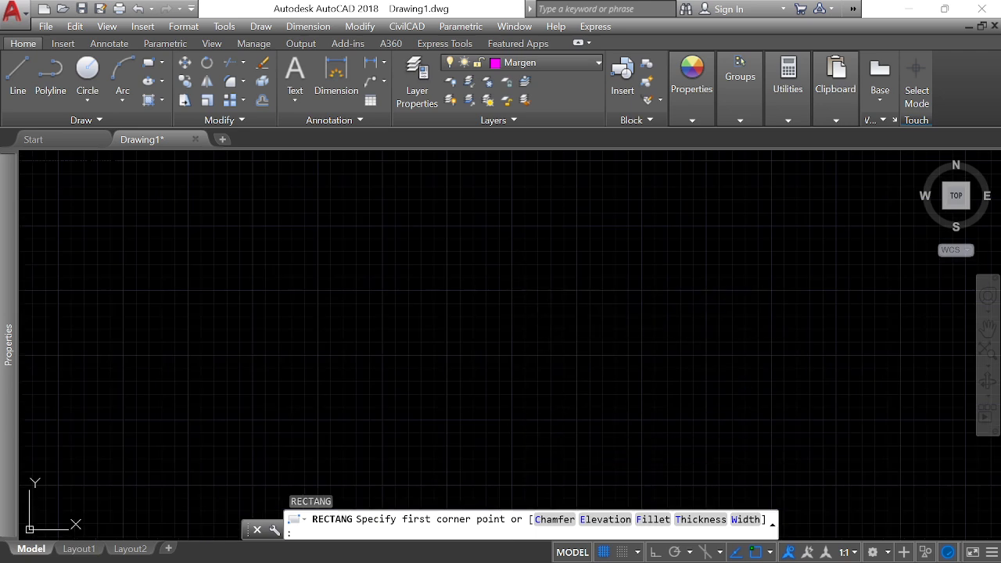
click(531, 431)
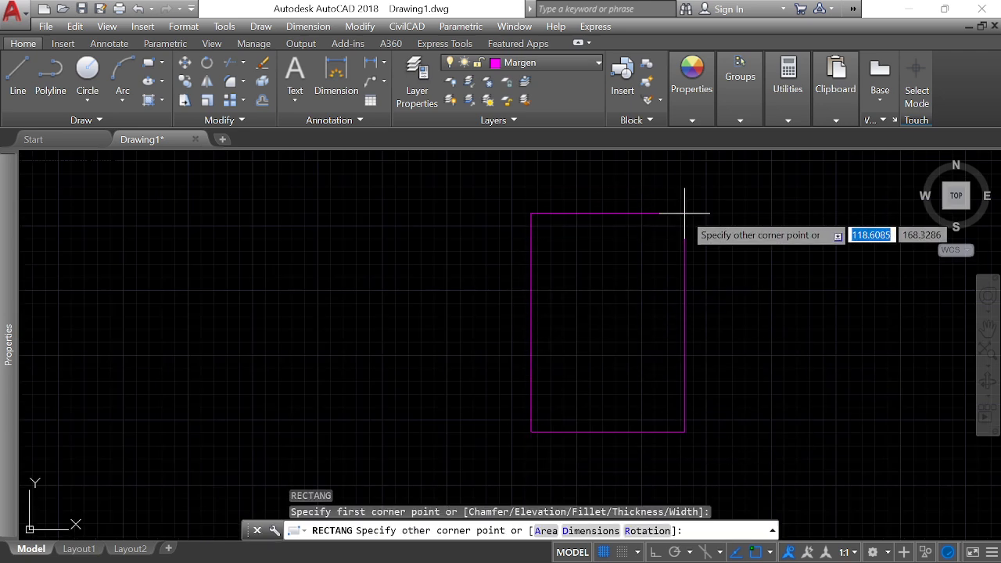
scroll(682, 212, up, 2)
scroll(648, 176, down, 2)
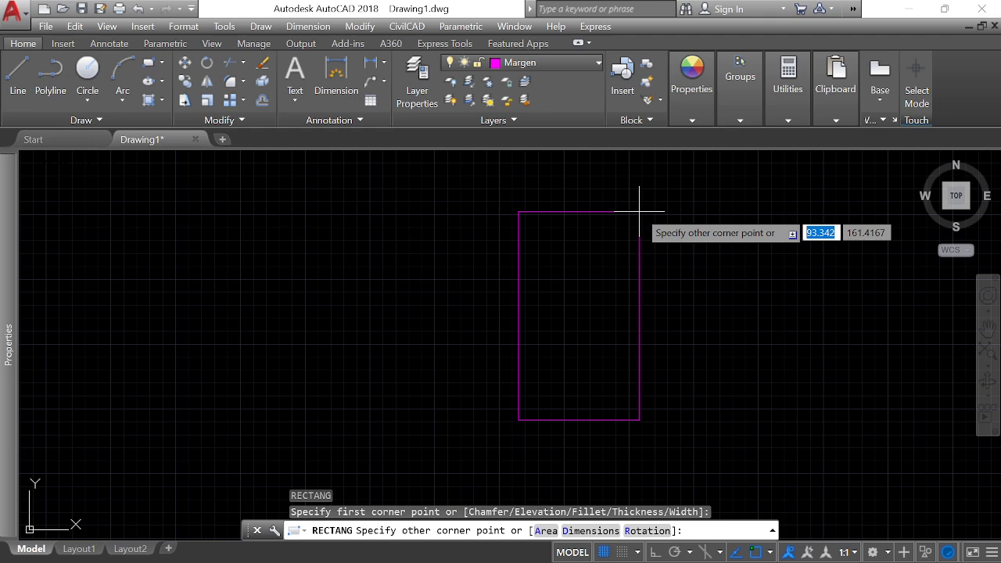
text(8,15)
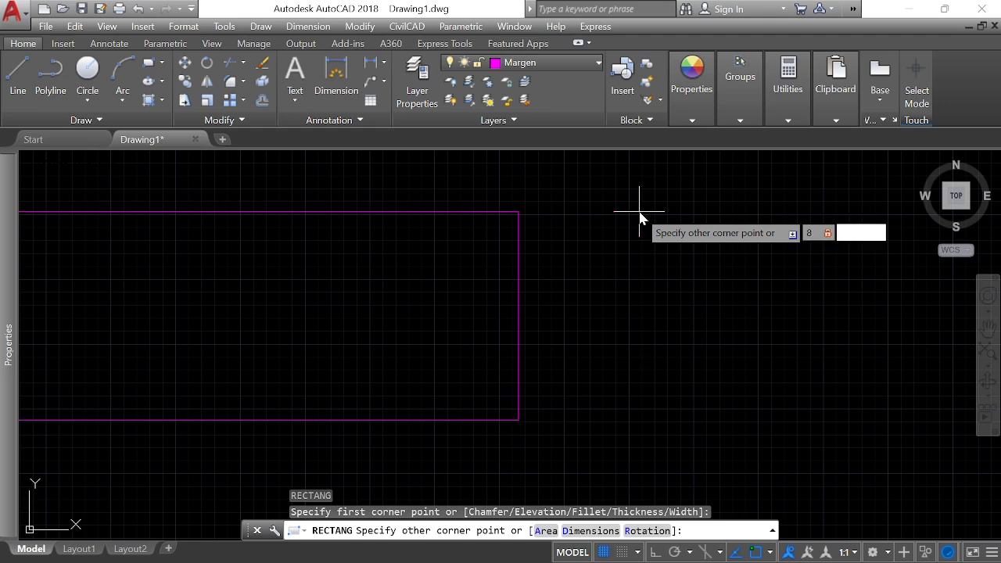
key(Return)
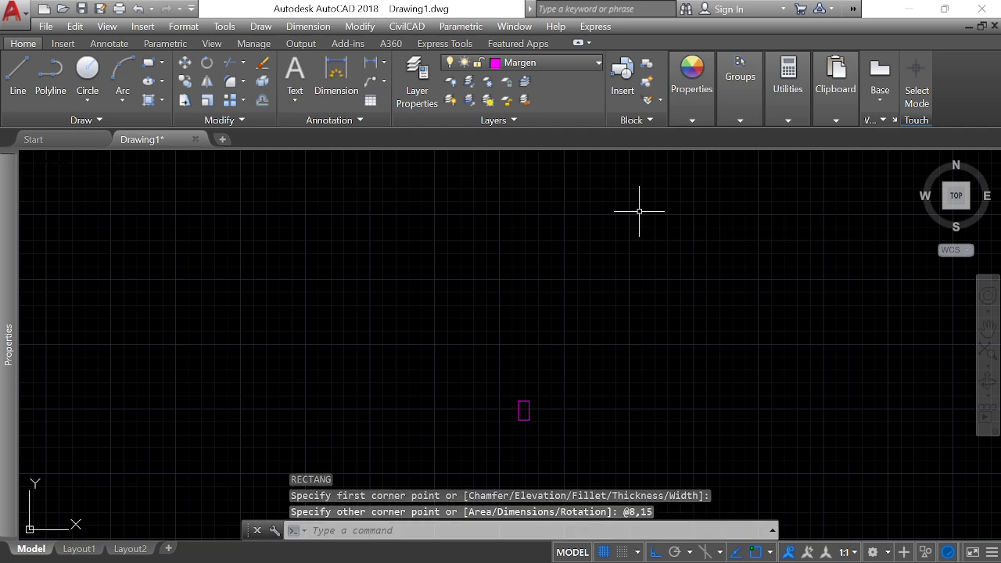
scroll(523, 404, up, 10)
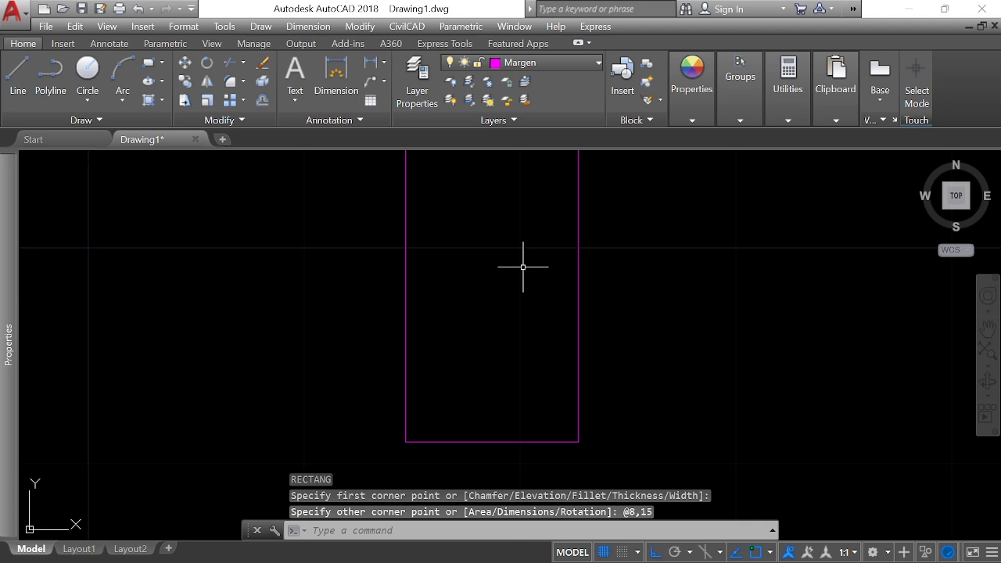
scroll(525, 325, down, 3)
scroll(524, 226, up, 3)
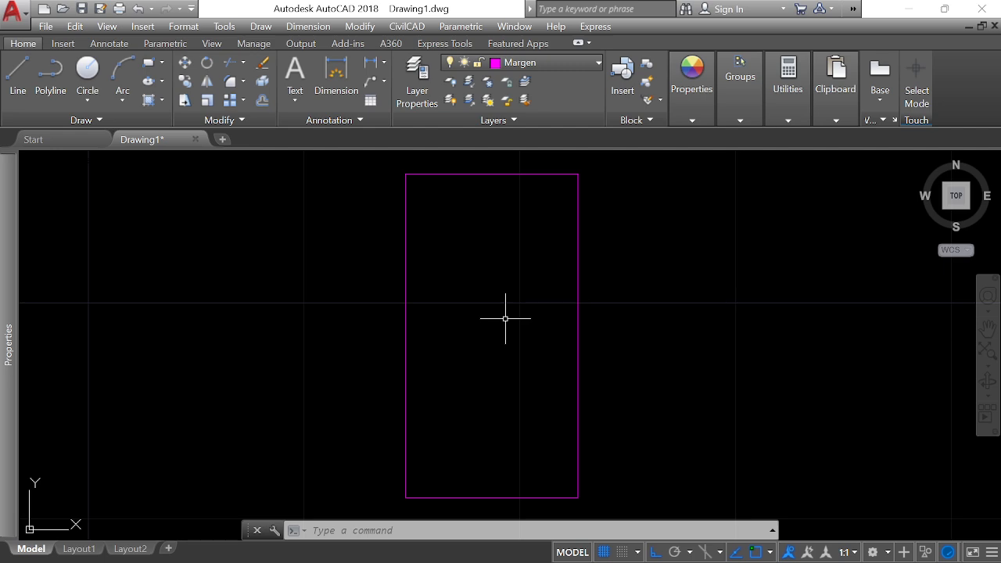
scroll(532, 183, up, 2)
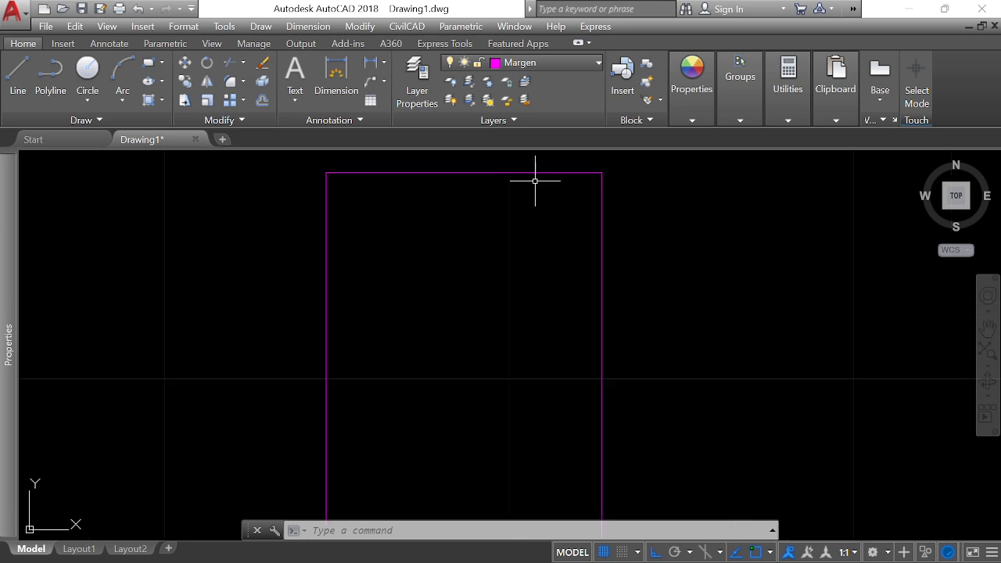
scroll(527, 189, down, 2)
scroll(512, 223, down, 2)
scroll(504, 202, up, 4)
scroll(410, 227, down, 4)
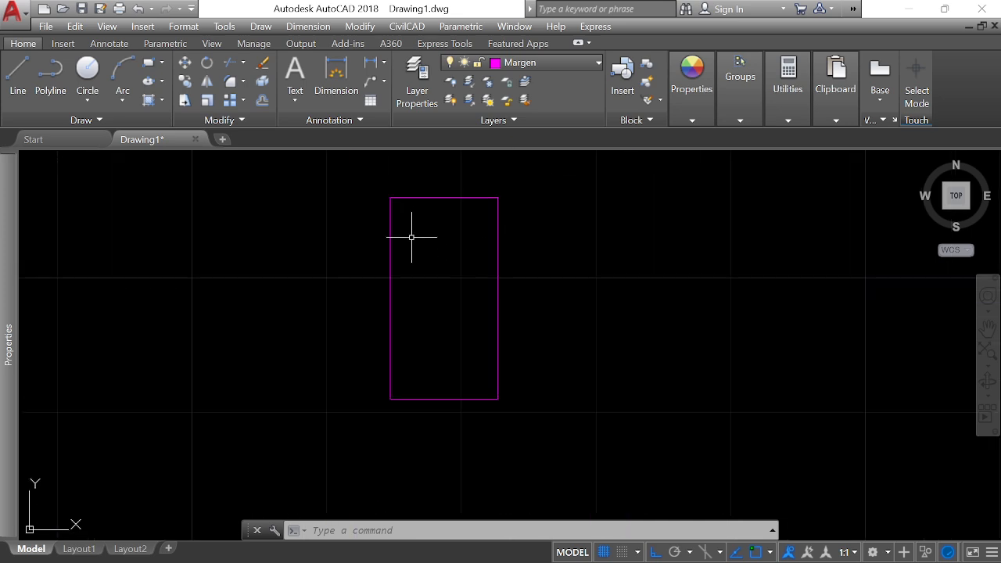
Step: Draw a closed polyline rectangle 8 wide by 16 high to the right of the existing rectangle
text(pl)
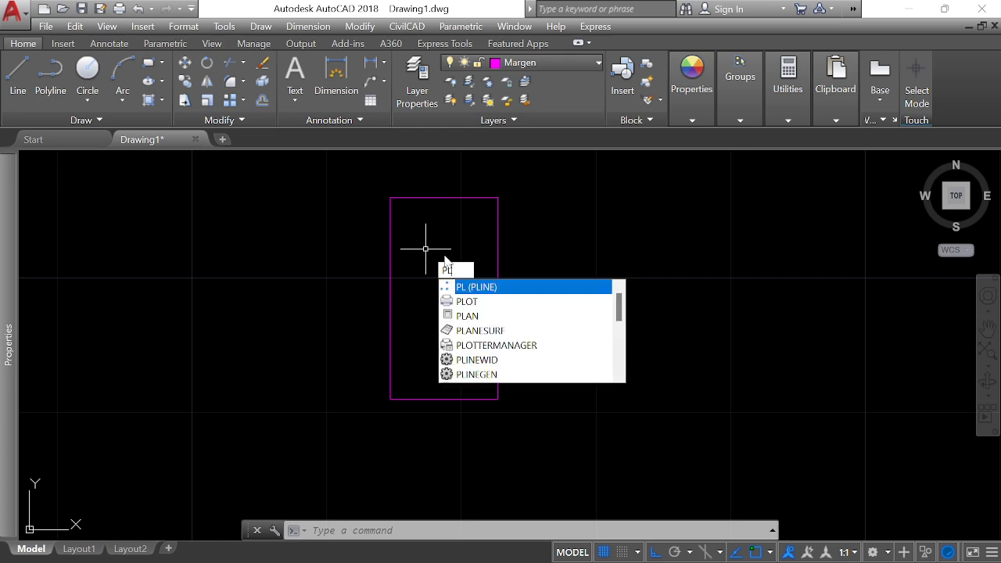
key(Return)
click(585, 399)
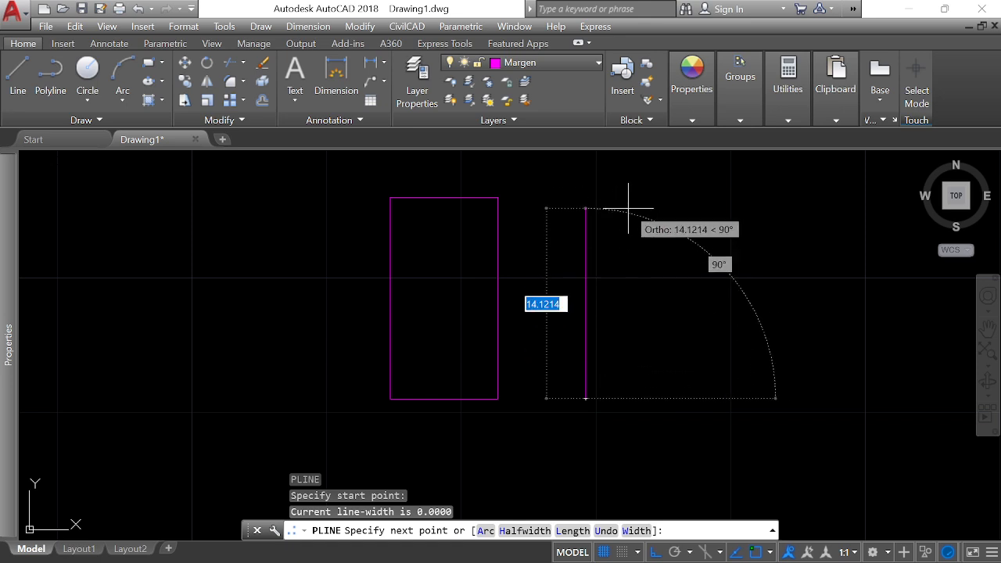
text(16)
key(Return)
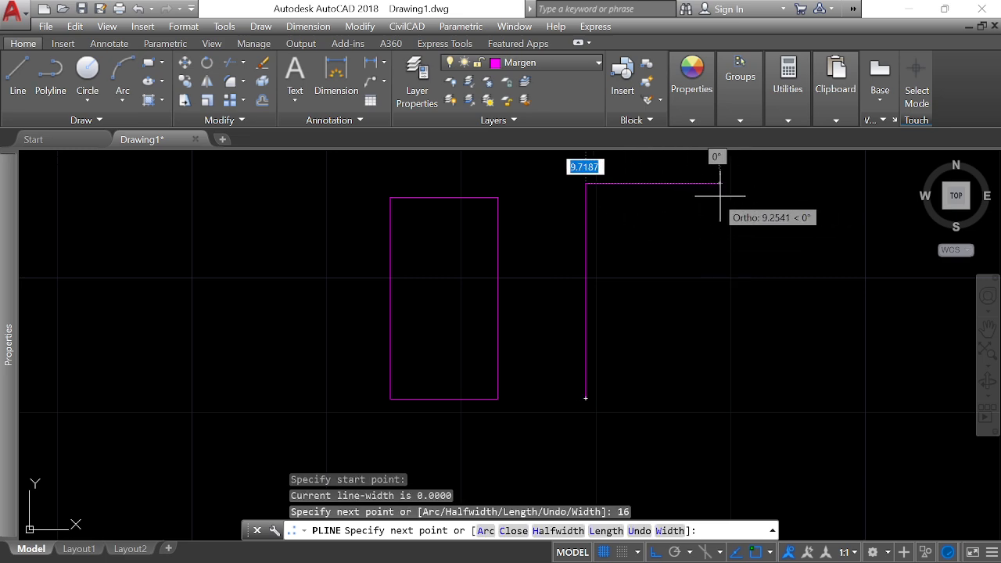
text(8)
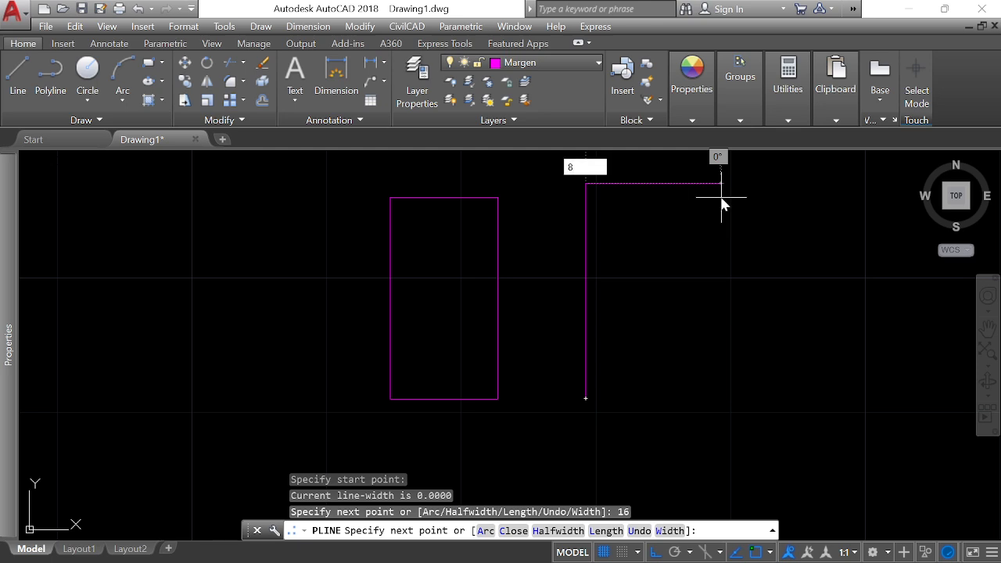
key(Return)
text(16)
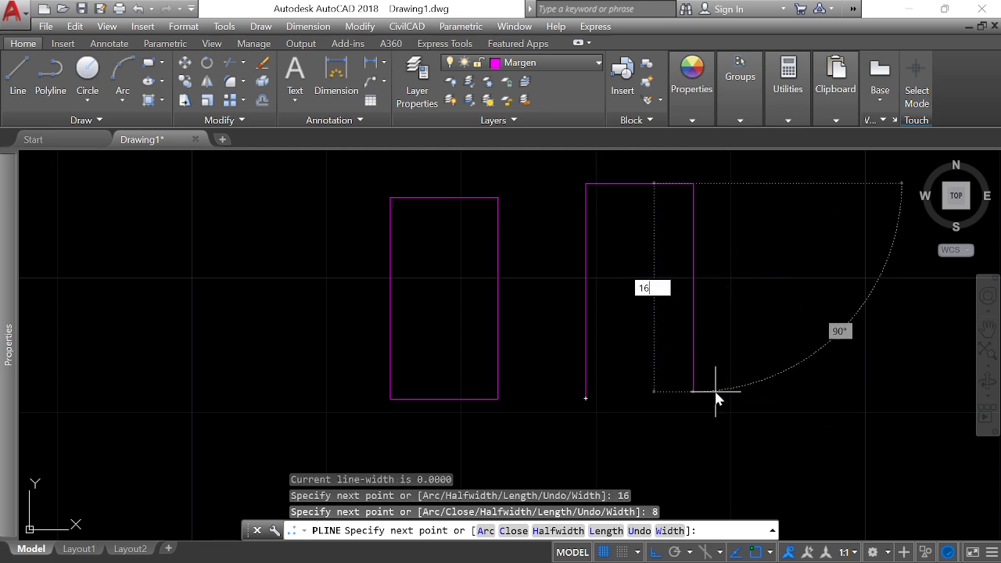
key(Return)
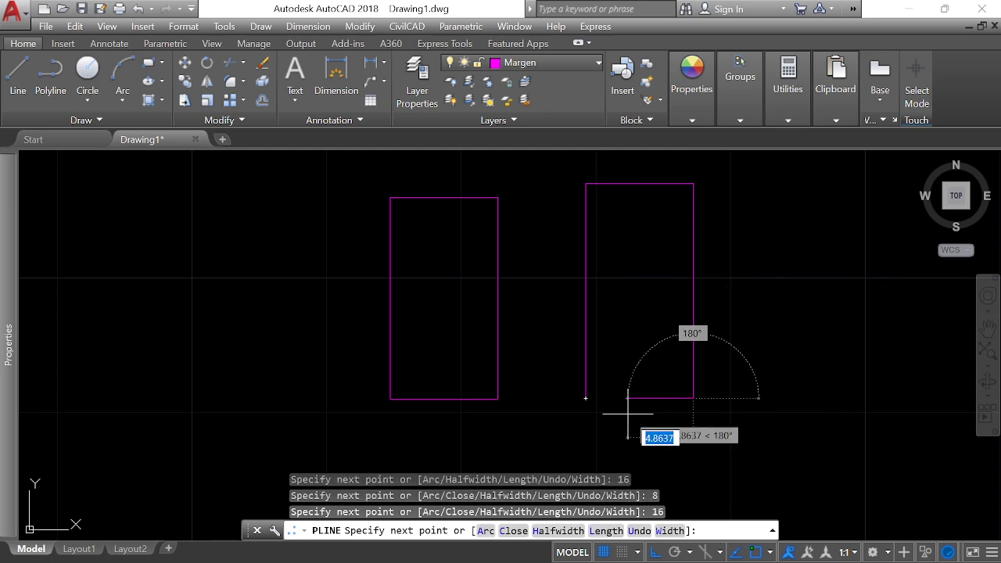
text(c)
key(Return)
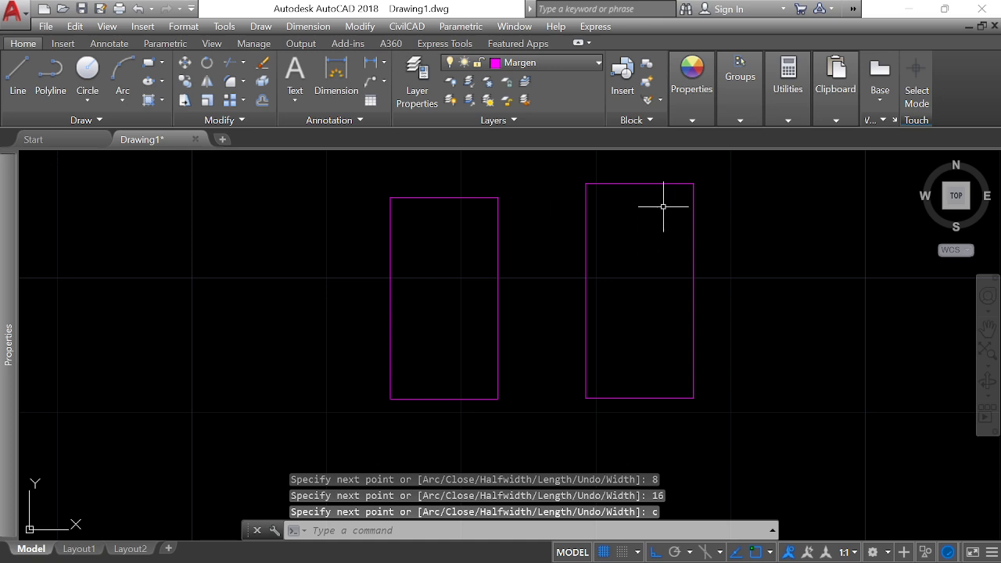
Step: Select both rectangles and check their side lengths at the lower-right corner grips
click(652, 183)
mouse_move(694, 400)
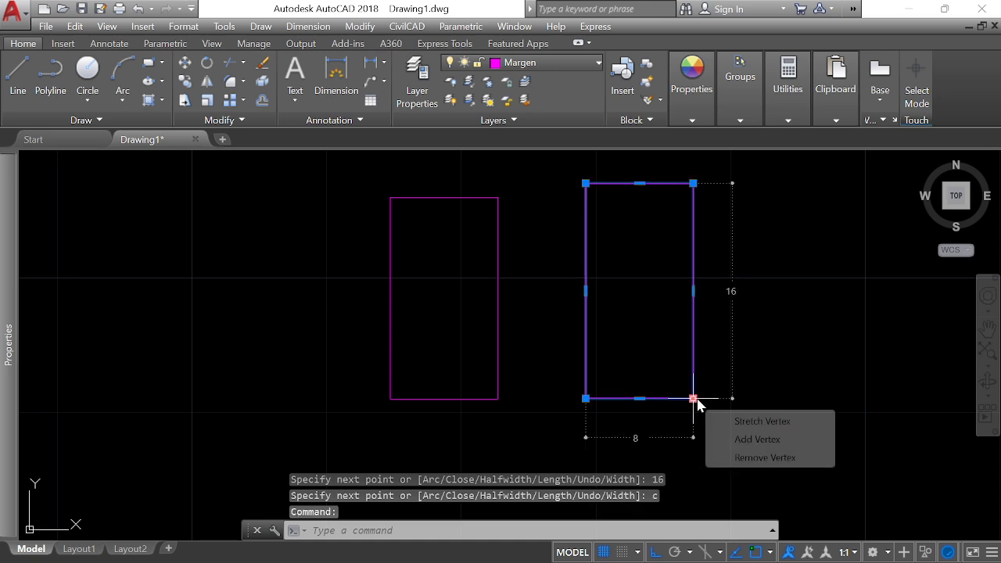
click(495, 398)
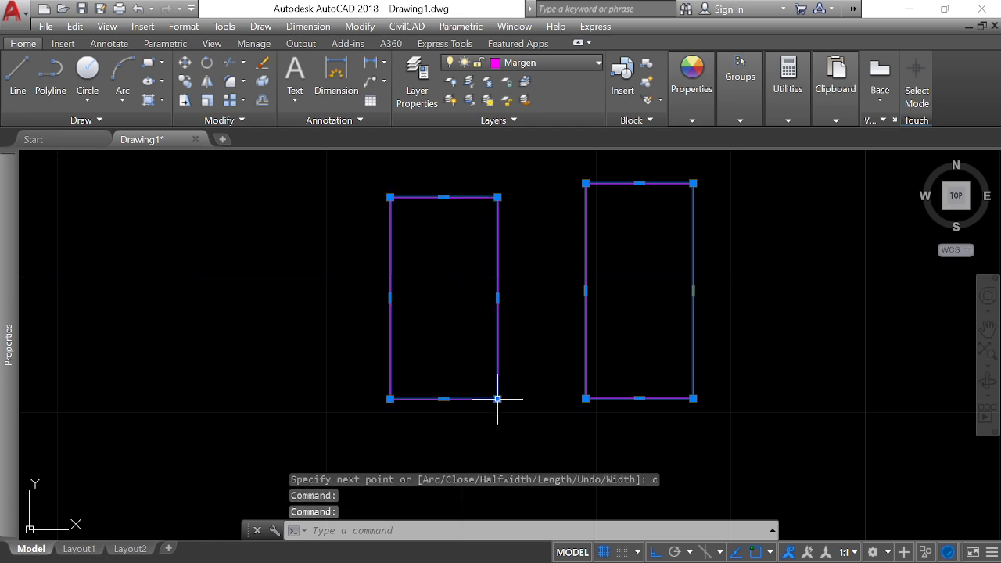
mouse_move(498, 400)
Step: Erase both selected rectangles and undo that erasure
click(523, 250)
click(456, 321)
text(e)
key(Return)
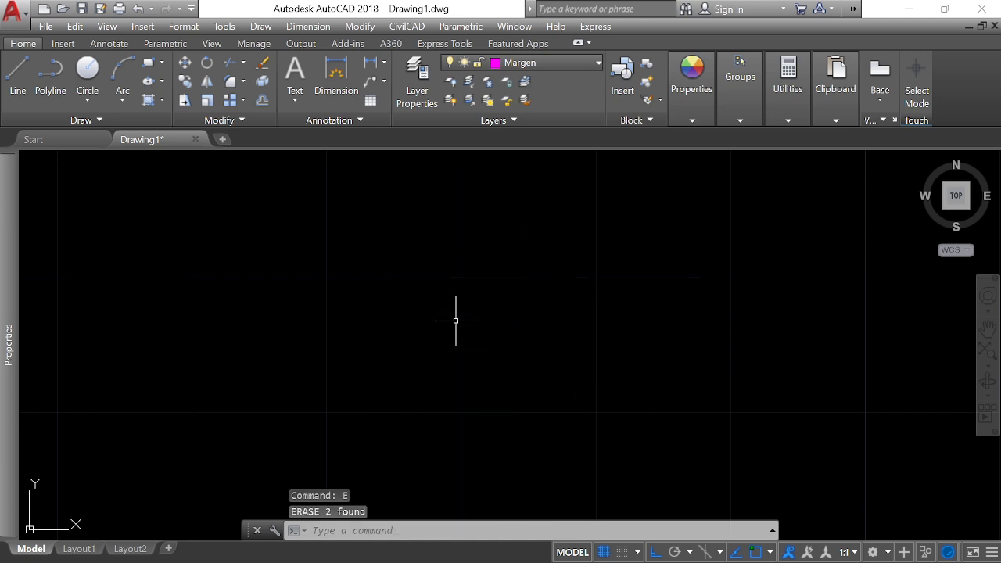
key(Escape)
key(Escape)
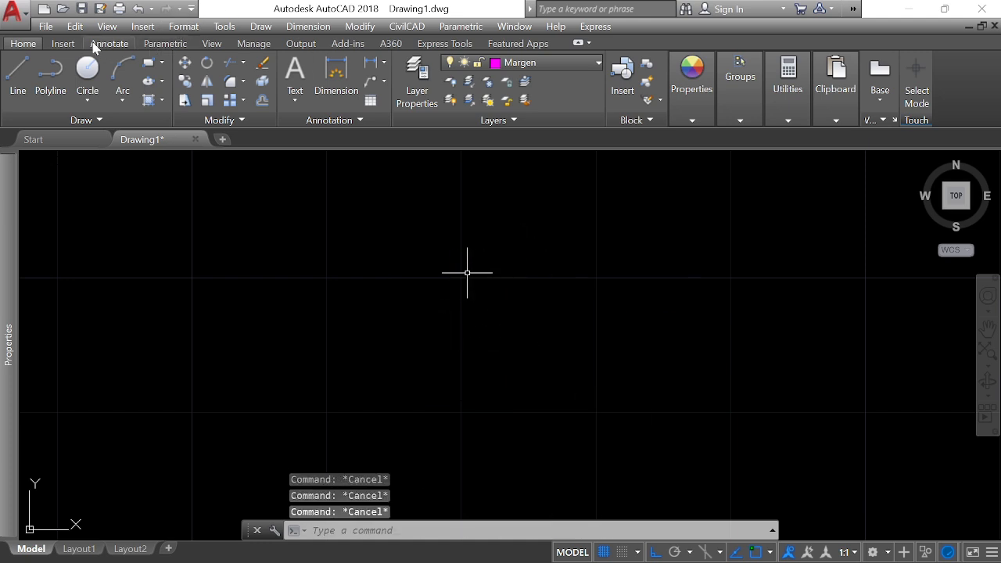
click(140, 9)
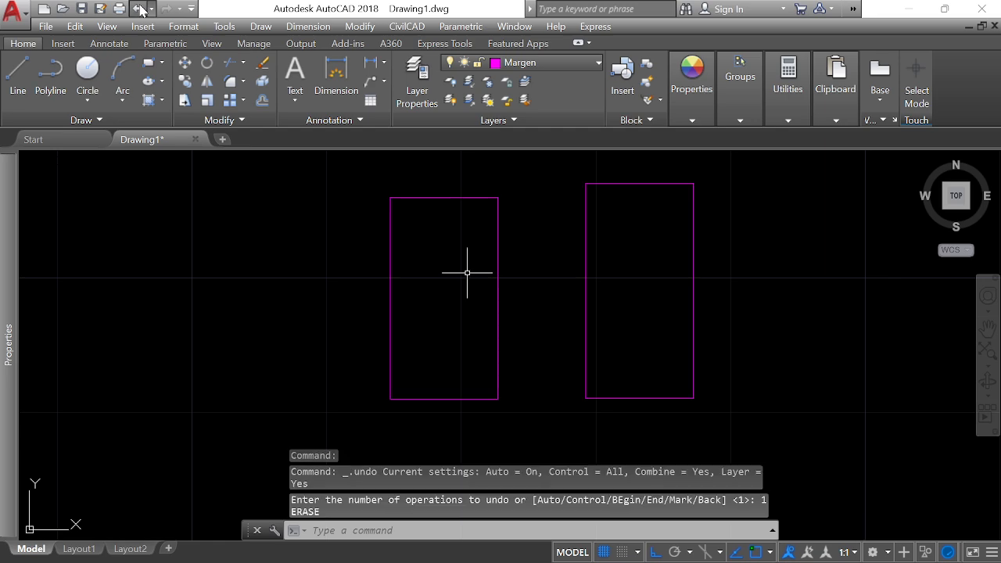
Step: Erase only the 8 by 15 rectangle beside the polyline one
click(522, 267)
click(454, 316)
key(Return)
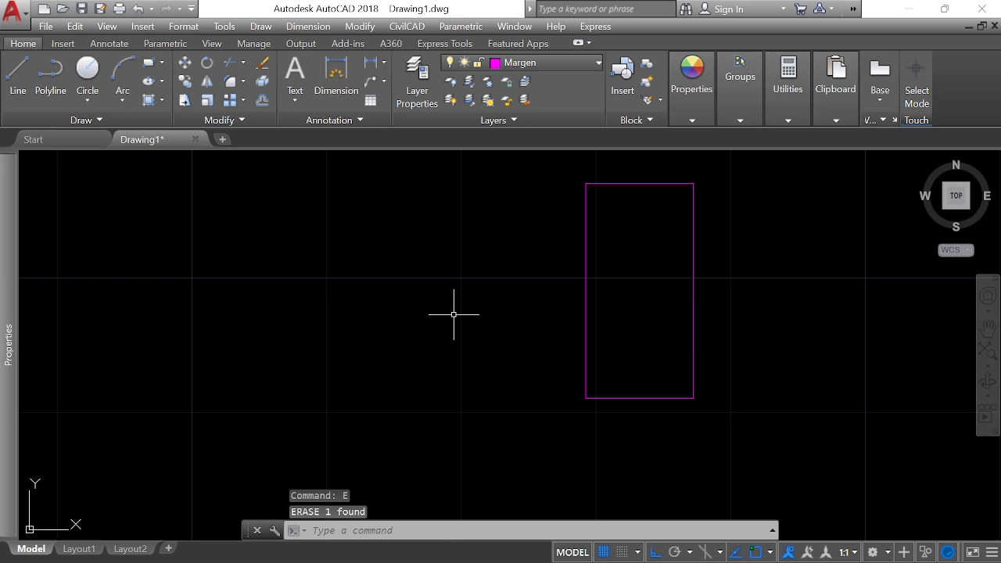
Step: Draw a rectangle 8 wide by 16 high to the left of the polyline rectangle with RECTANG
text(rec)
key(Return)
click(395, 391)
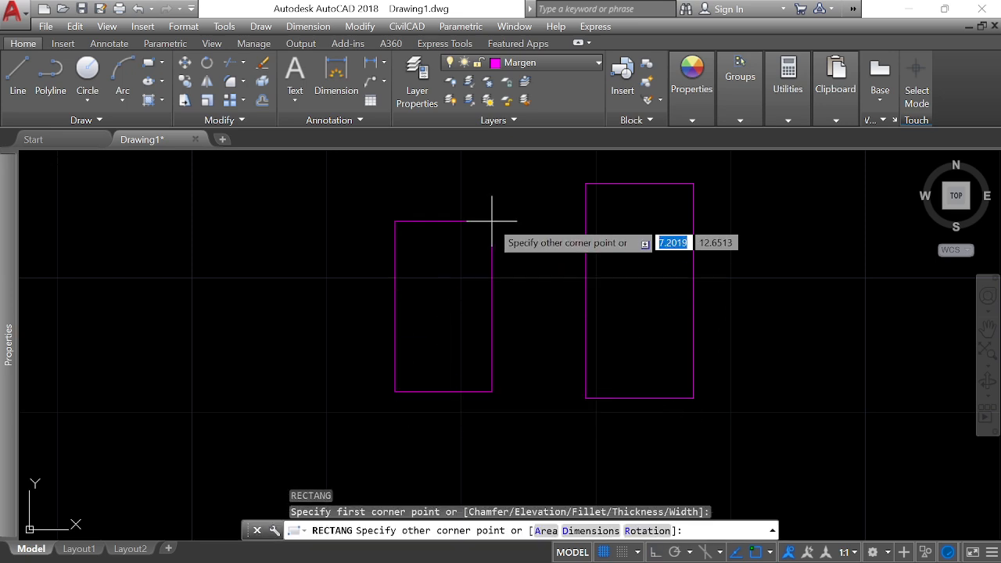
text(8)
key(Tab)
text(16)
key(Return)
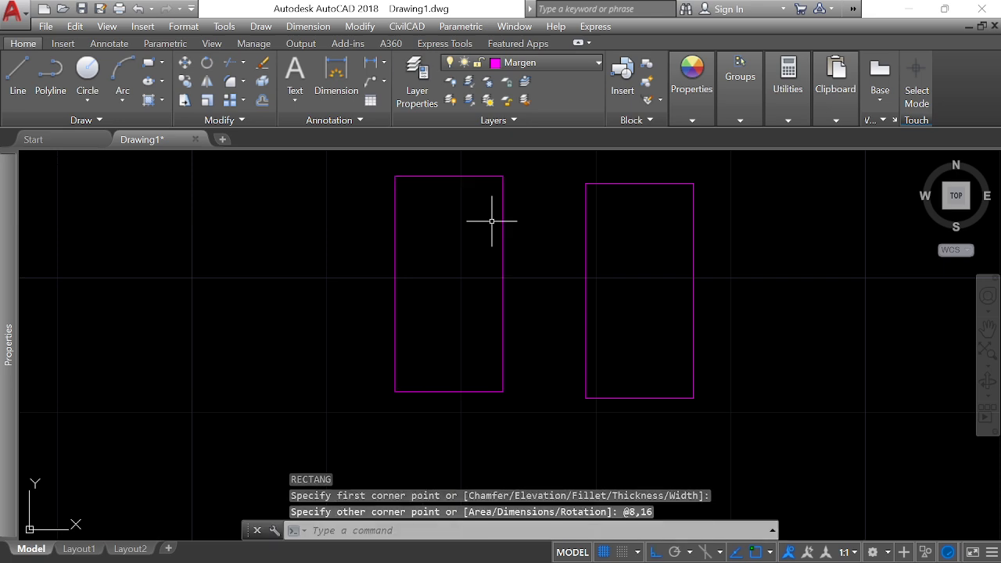
scroll(508, 201, up, 1)
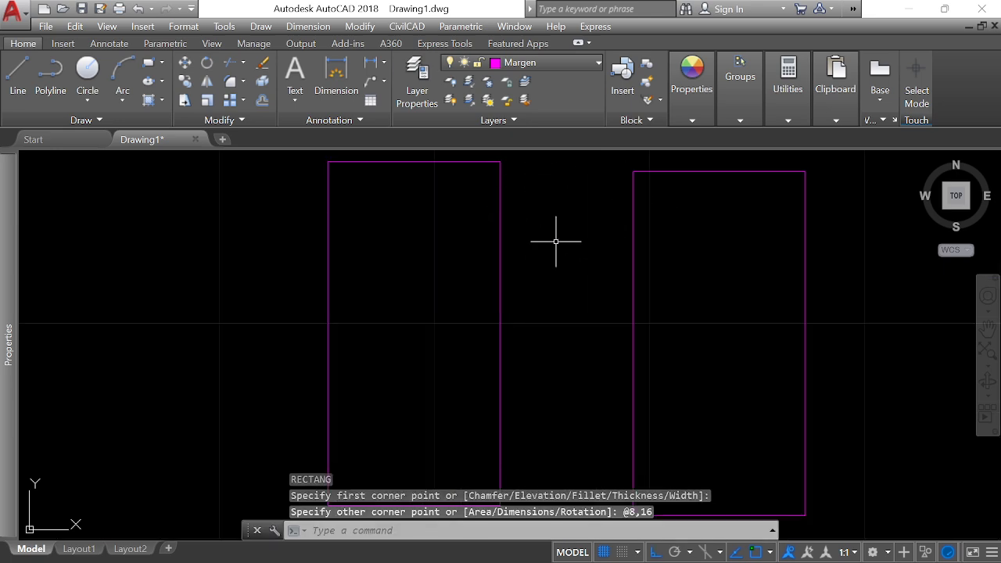
scroll(582, 223, down, 2)
scroll(640, 200, up, 1)
scroll(657, 188, up, 1)
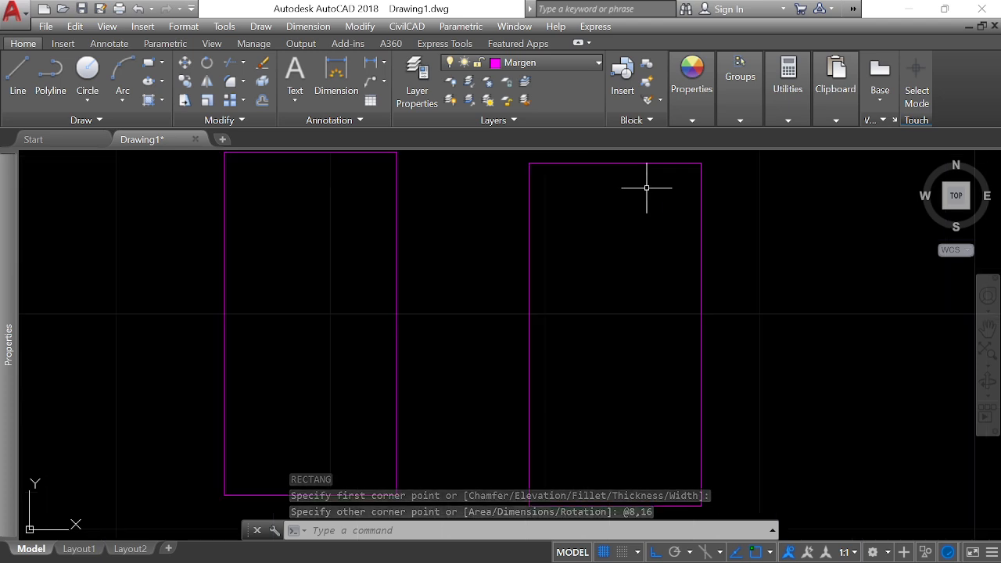
scroll(646, 192, down, 1)
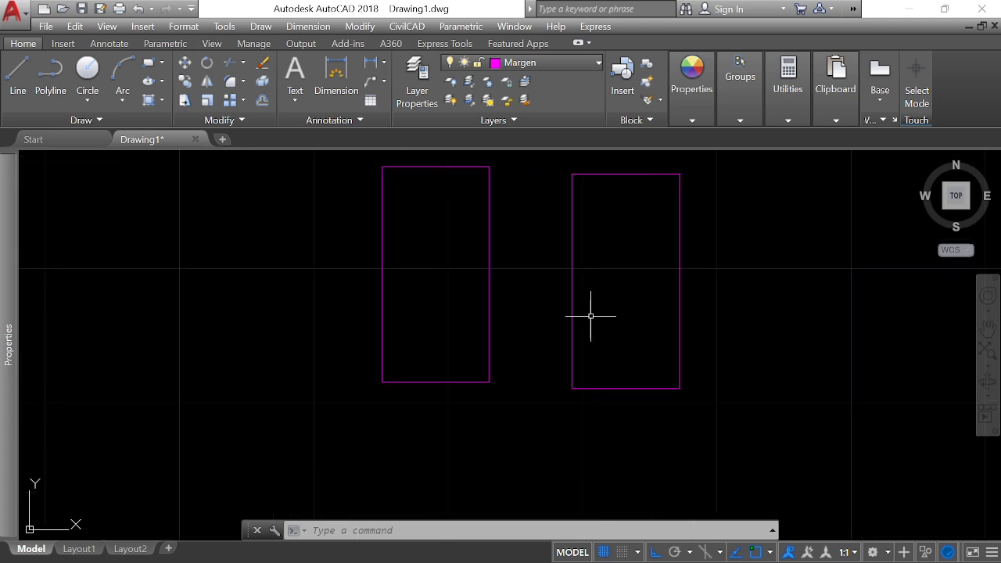
key(Return)
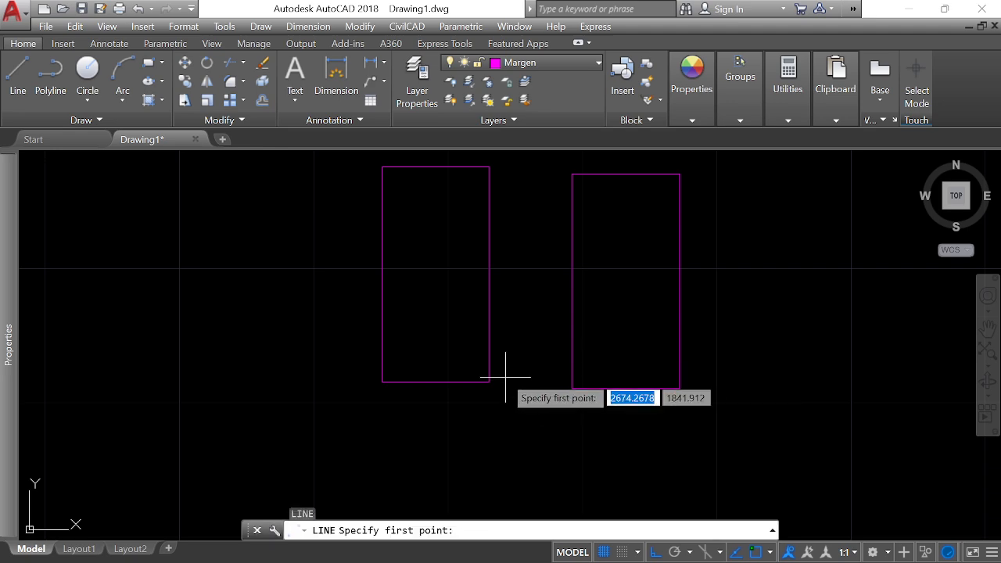
click(490, 382)
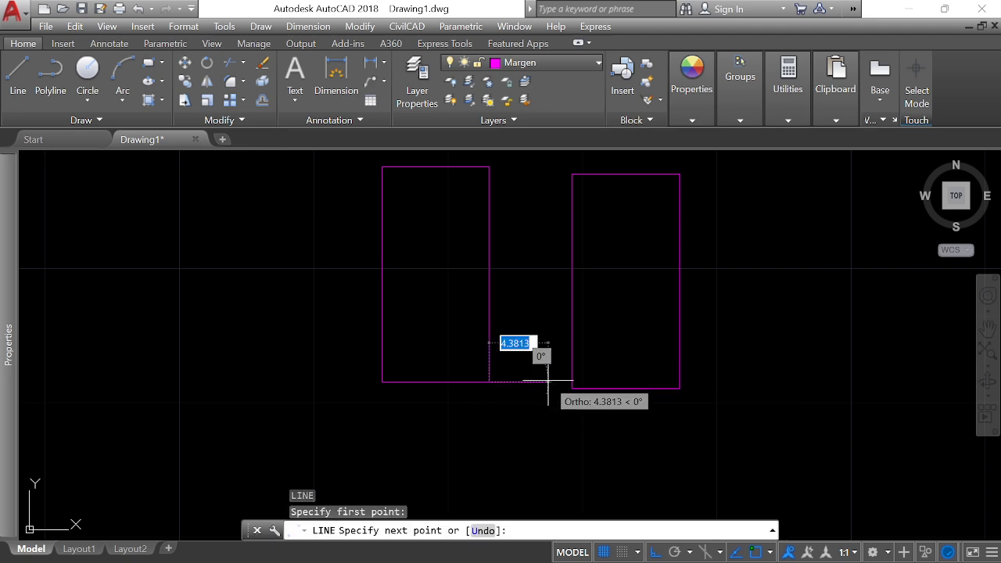
key(Escape)
key(Escape)
Step: Copy the polyline rectangle from its lower-left corner to the lower-right corner of the other rectangle
click(753, 340)
click(659, 389)
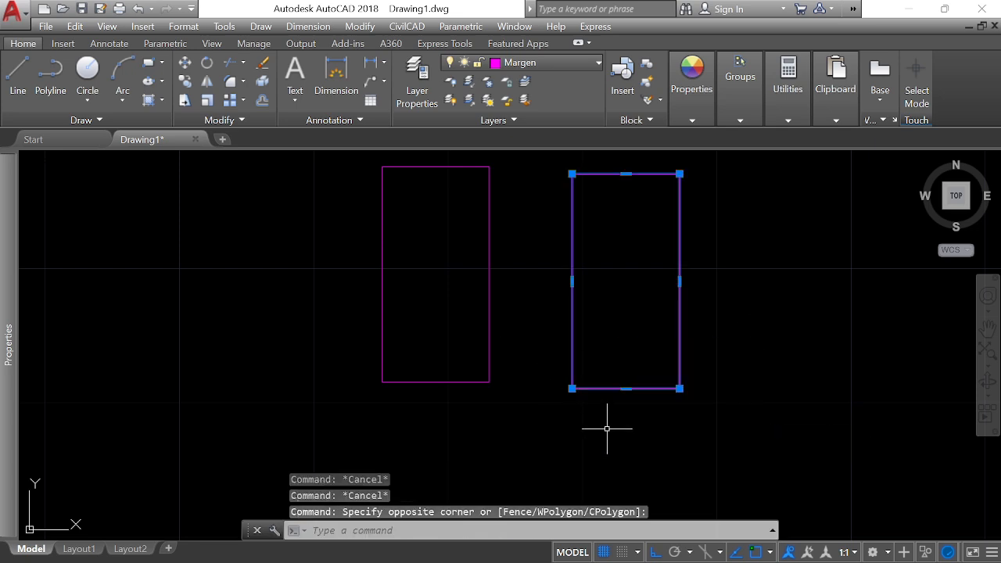
key(Return)
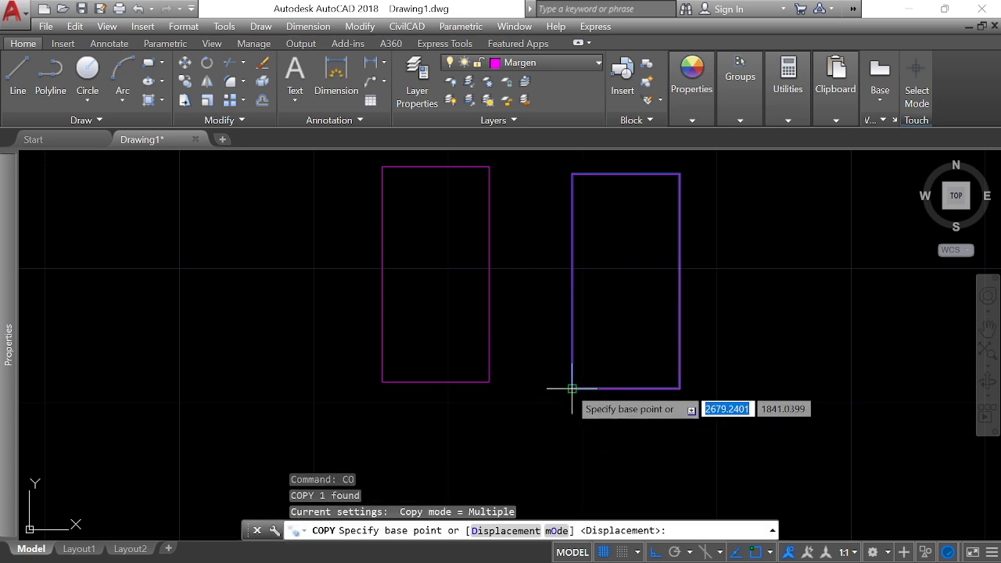
click(572, 388)
click(489, 381)
key(Return)
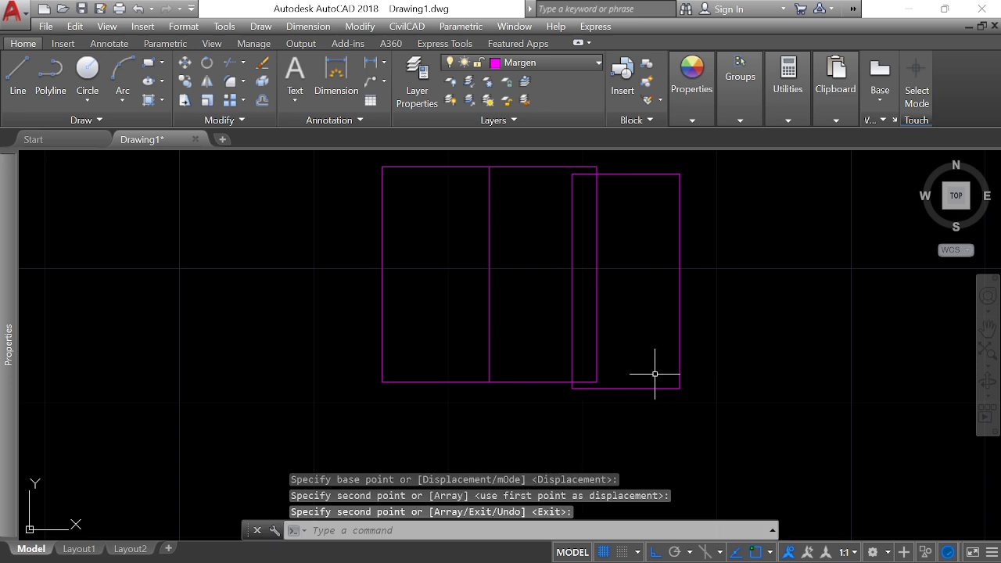
Step: Erase the separate rectangle that overlaps the adjoining pair of rectangles
click(651, 377)
click(644, 415)
text(e)
key(Return)
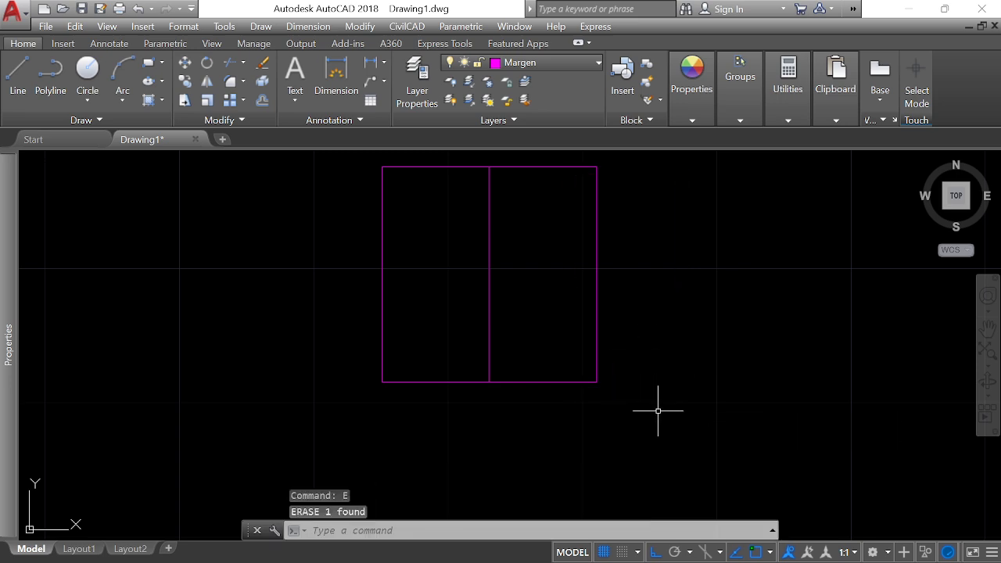
Step: Copy the second rectangle of the pair four times from its lower-left corner, end to end, to form a row of six
click(708, 336)
click(564, 409)
text(c)
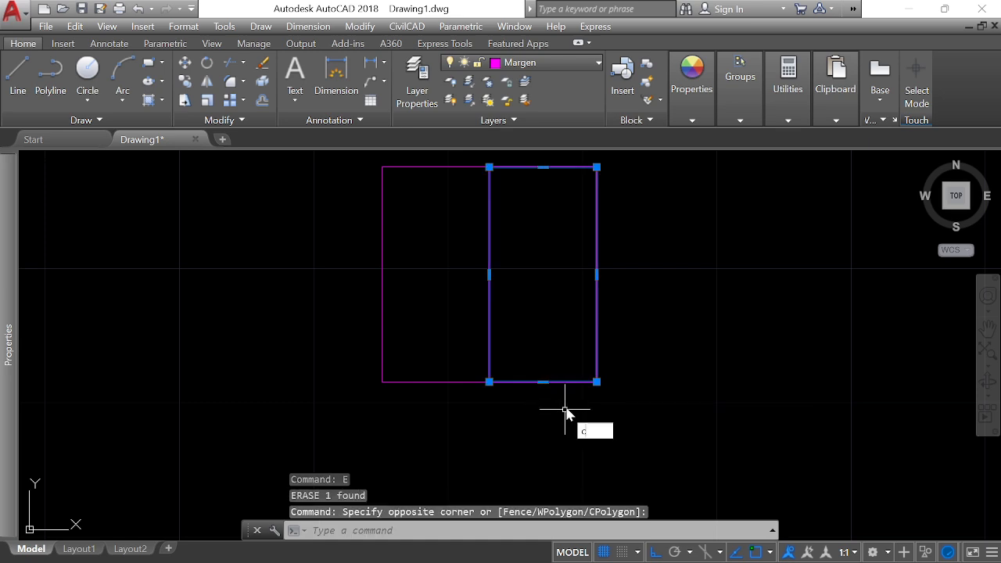
text(o)
key(Return)
click(490, 382)
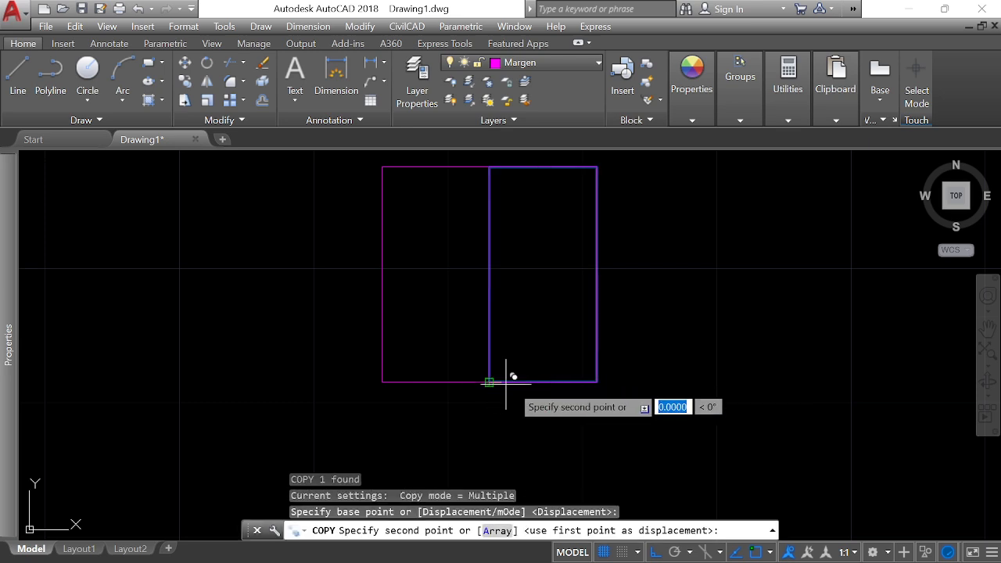
click(598, 381)
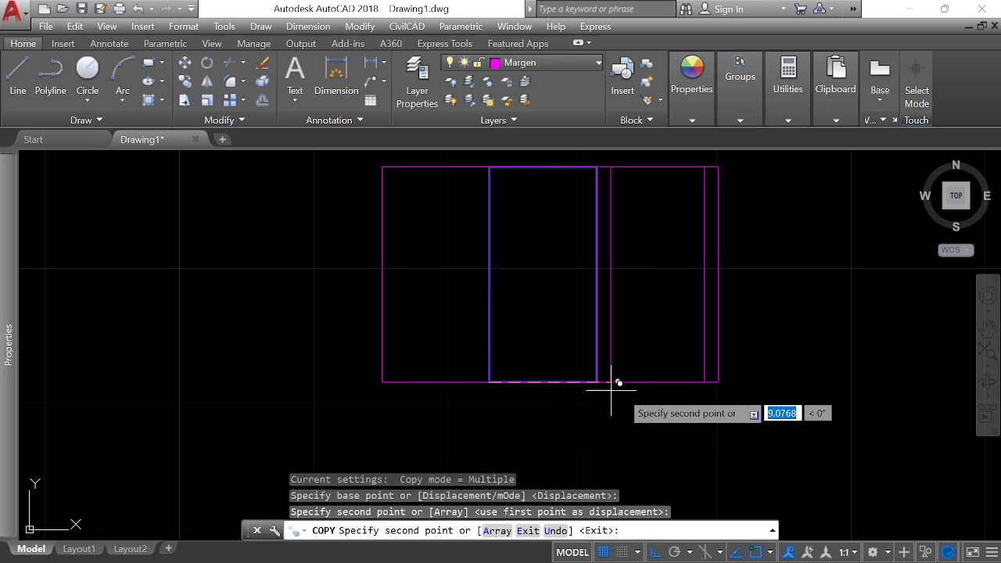
click(704, 381)
click(793, 382)
scroll(689, 352, down, 2)
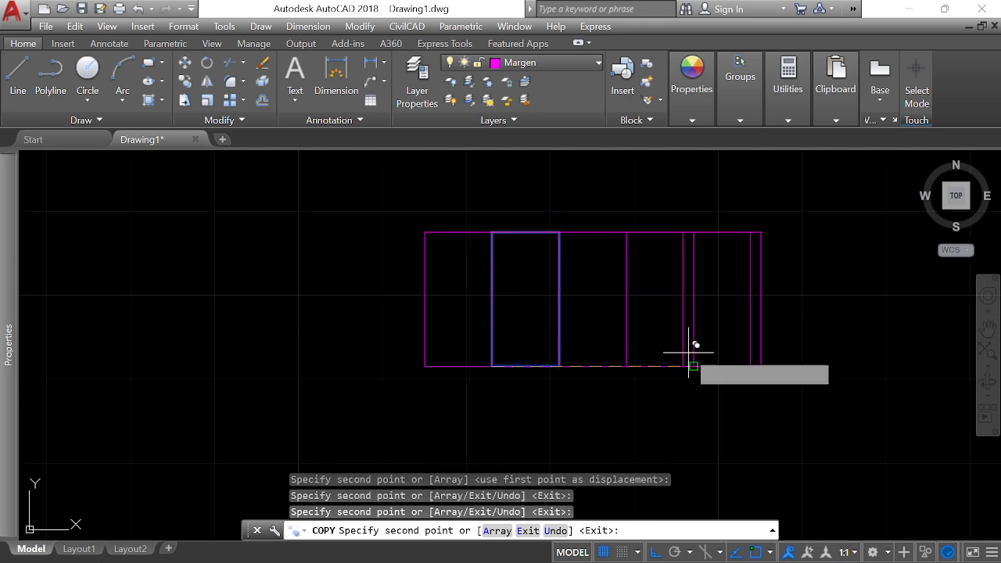
click(762, 363)
key(Return)
scroll(614, 443, down, 3)
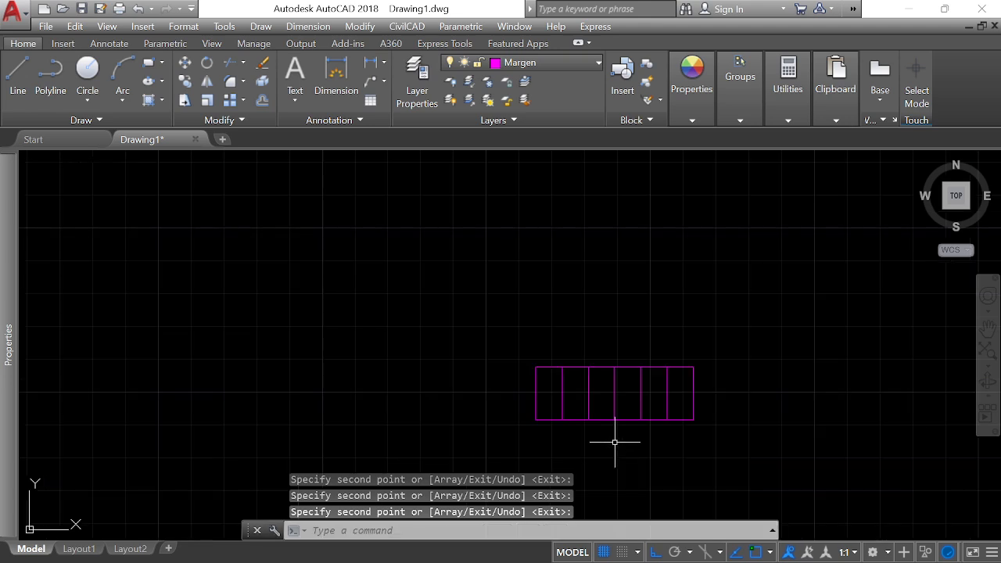
scroll(694, 396, up, 2)
key(Return)
scroll(673, 406, up, 2)
key(Escape)
key(Escape)
key(Escape)
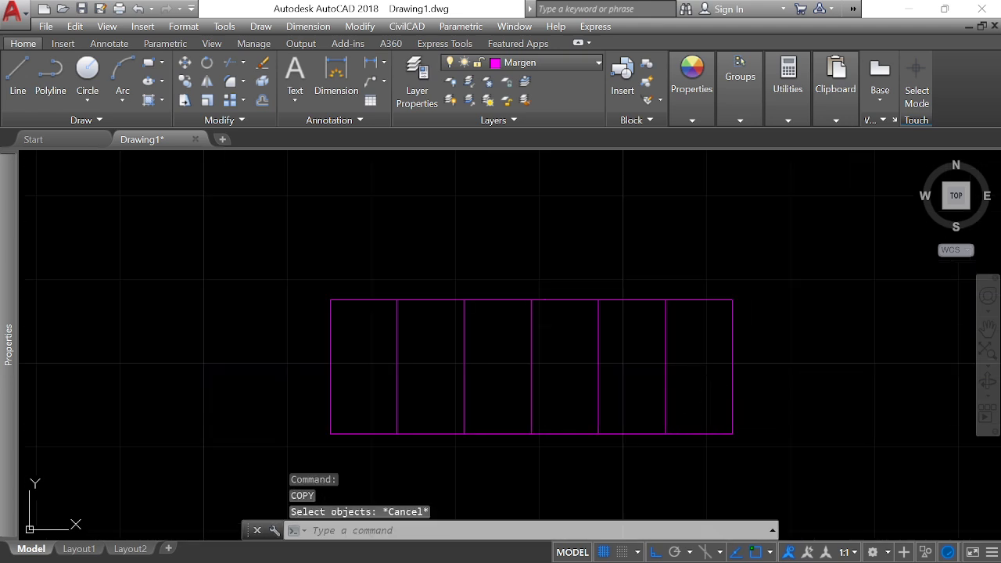
Step: Select all six rectangles in the row
click(788, 270)
click(257, 380)
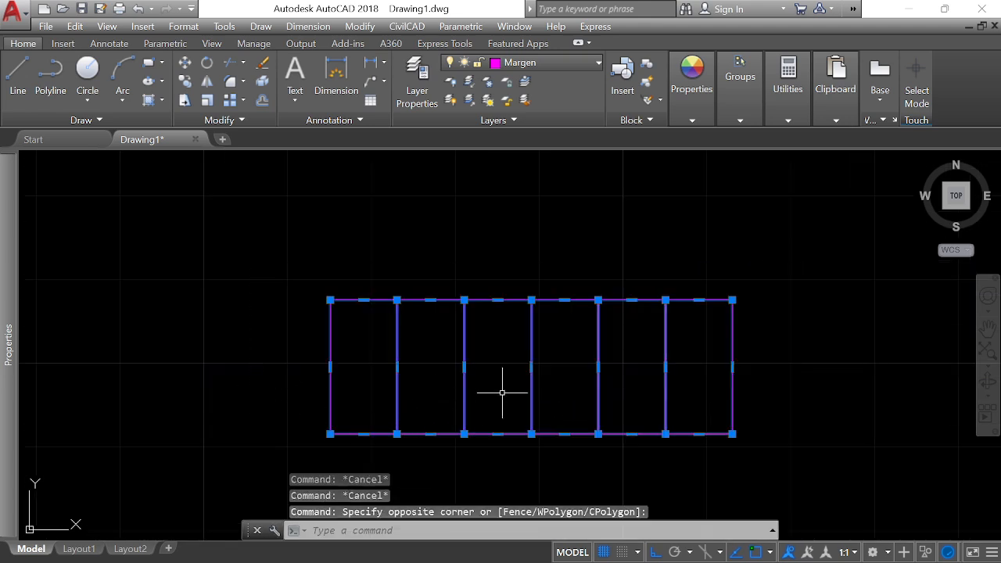
Step: Draw a rectangle over the outline of the whole row of six lots, from its upper-left to its lower-right corner
key(Escape)
key(Escape)
text(rec)
key(Return)
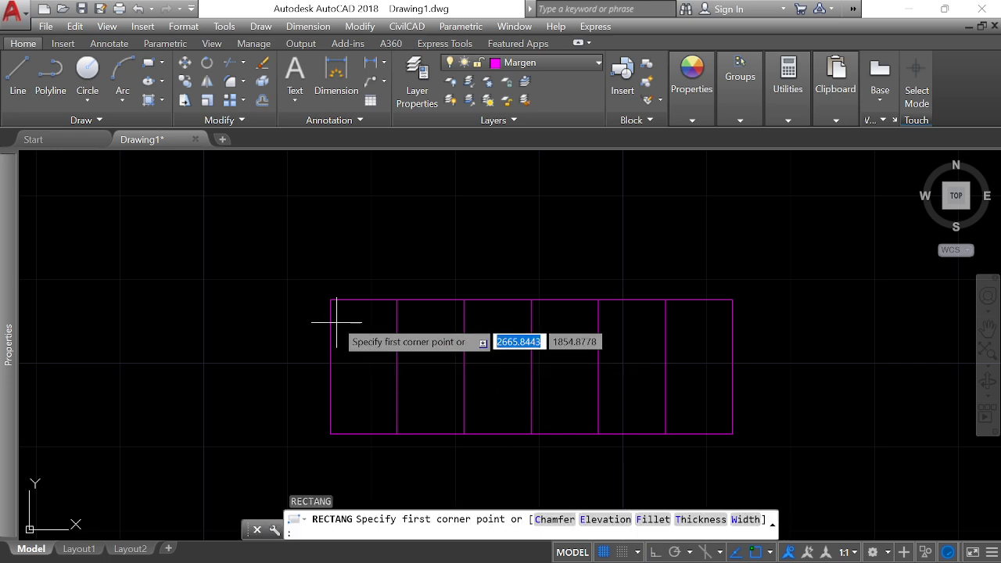
click(330, 301)
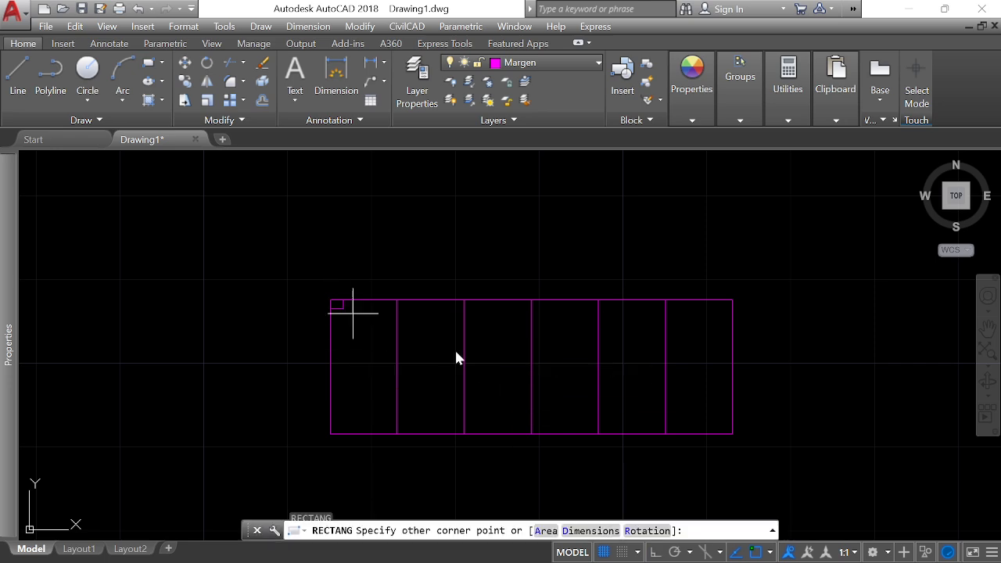
click(728, 434)
key(Return)
key(Escape)
key(Escape)
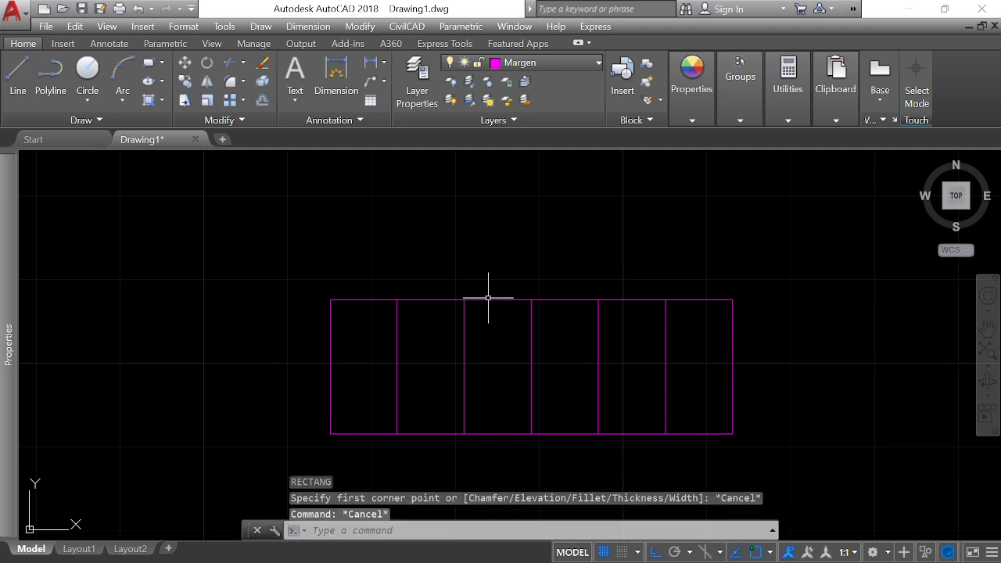
key(Escape)
click(487, 300)
key(Escape)
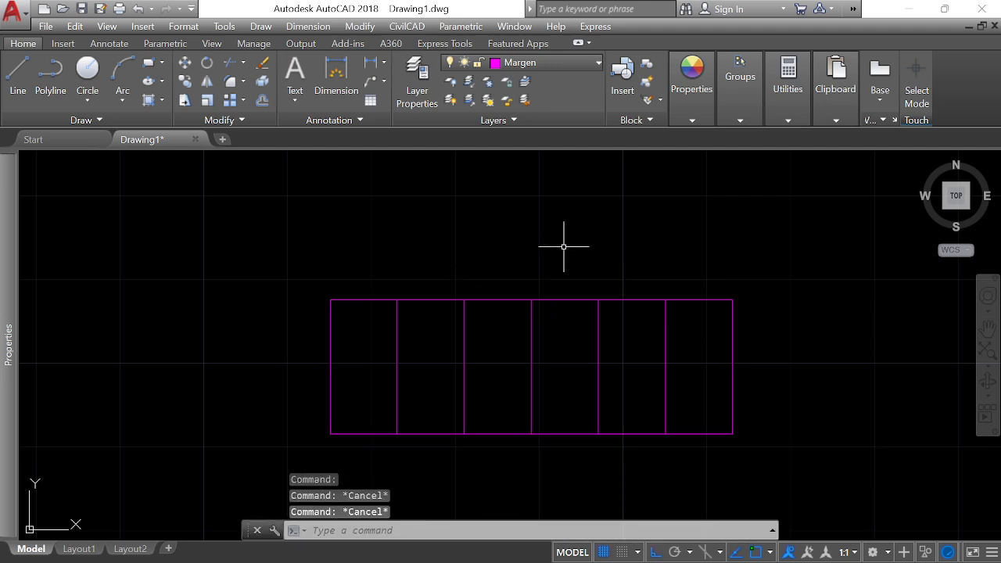
Step: Offset the rectangle around the six lots outward by a distance of 1
text(o)
key(Return)
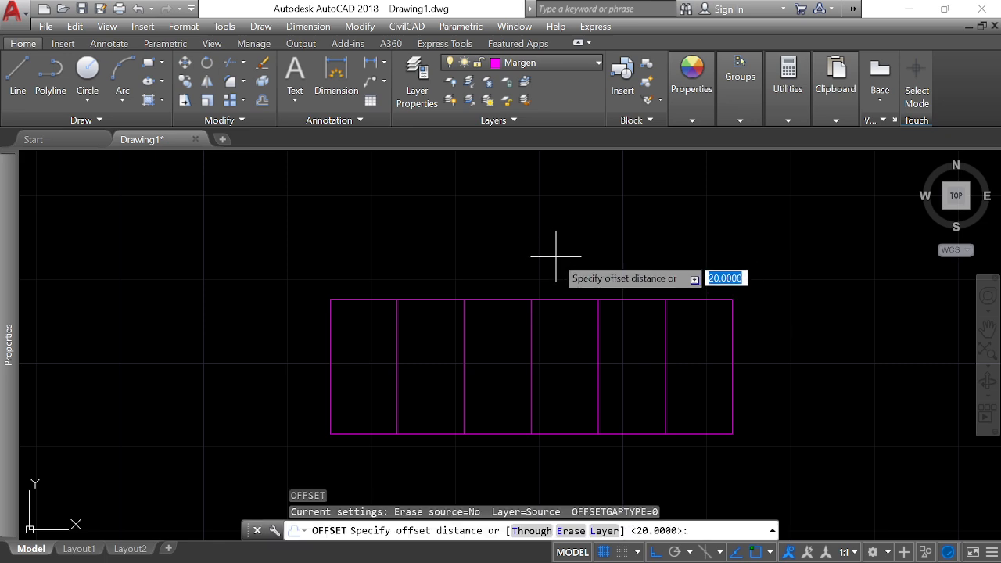
text(1)
key(Return)
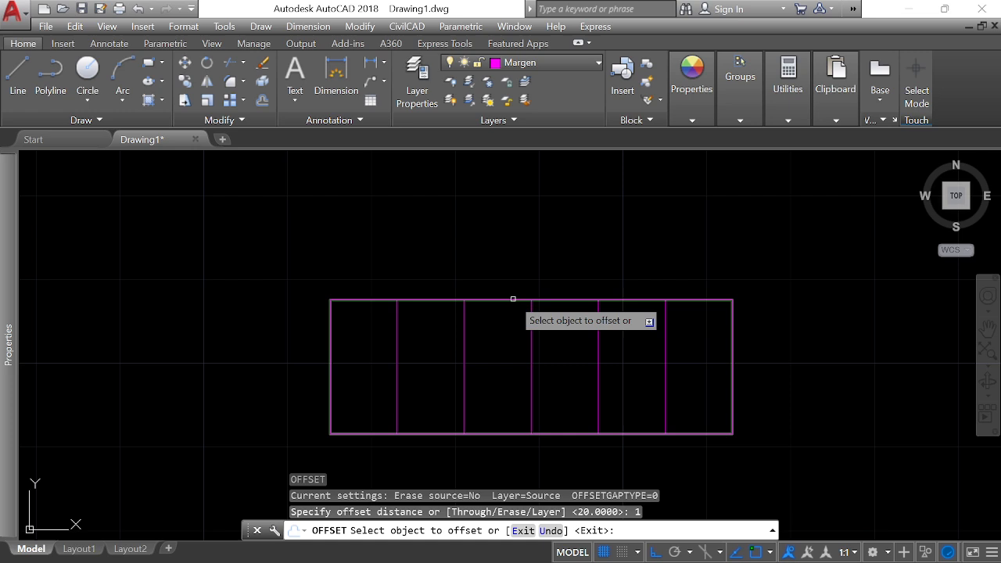
click(518, 300)
click(546, 285)
key(Return)
Step: Erase the source rectangle overlapping the lot outlines, keeping the outer offset rectangle
scroll(443, 320, up, 6)
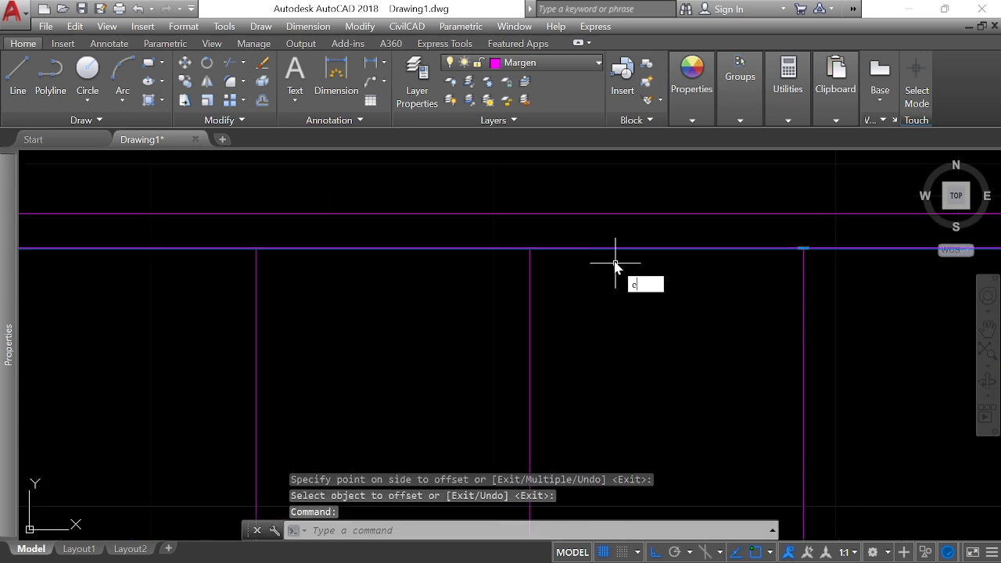
key(Return)
scroll(532, 251, down, 5)
scroll(527, 235, up, 4)
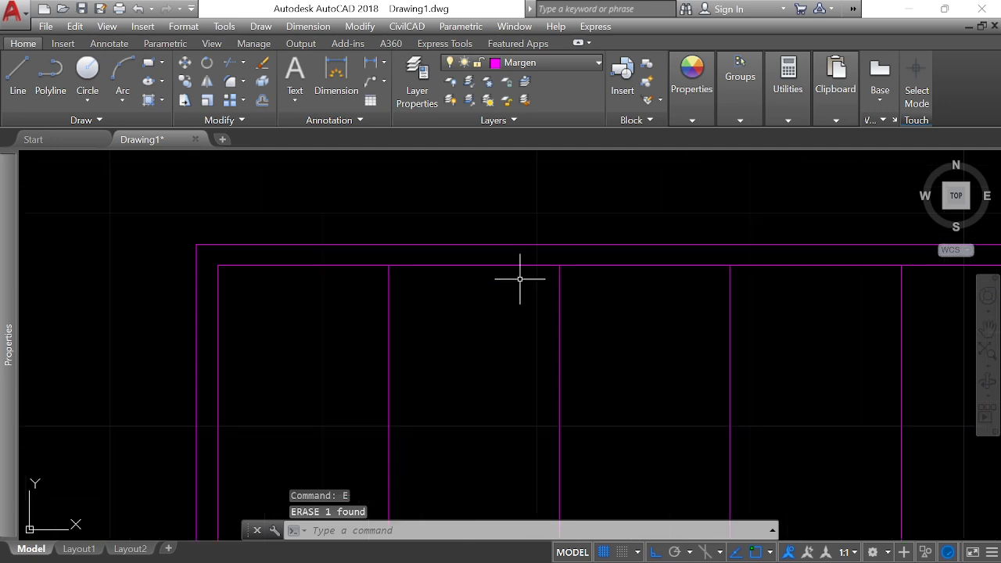
Step: Create a new layer named Banqueta
click(532, 244)
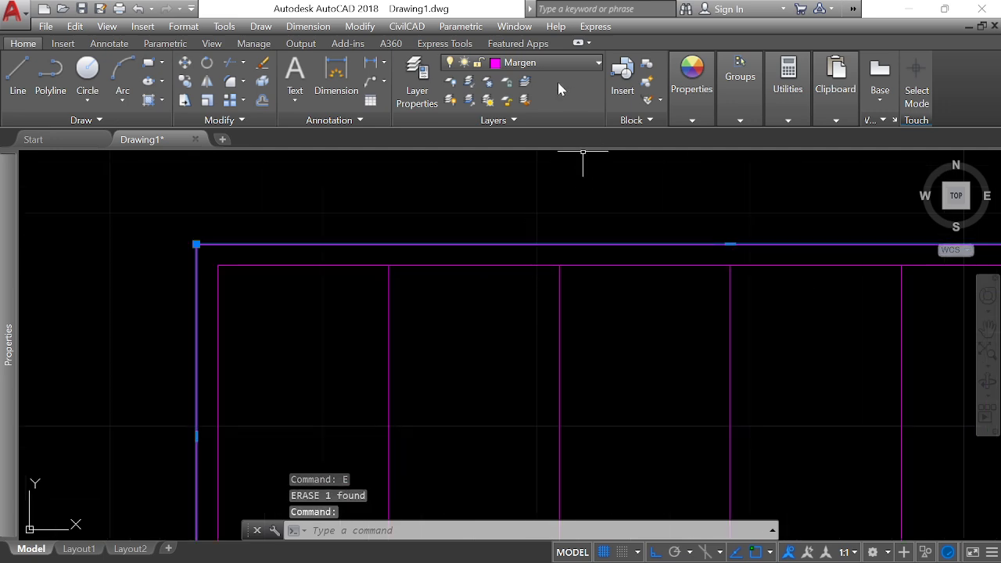
click(417, 81)
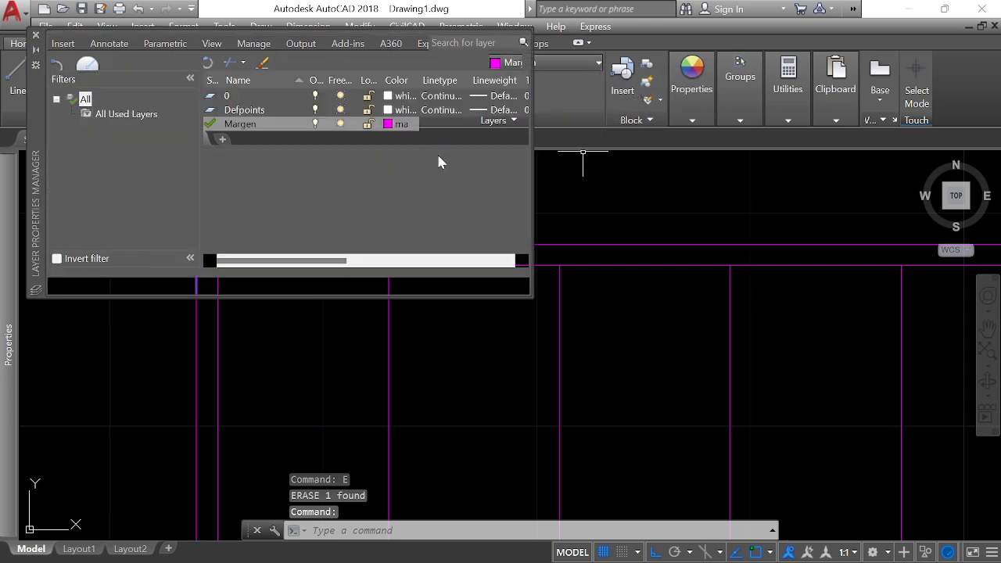
click(211, 62)
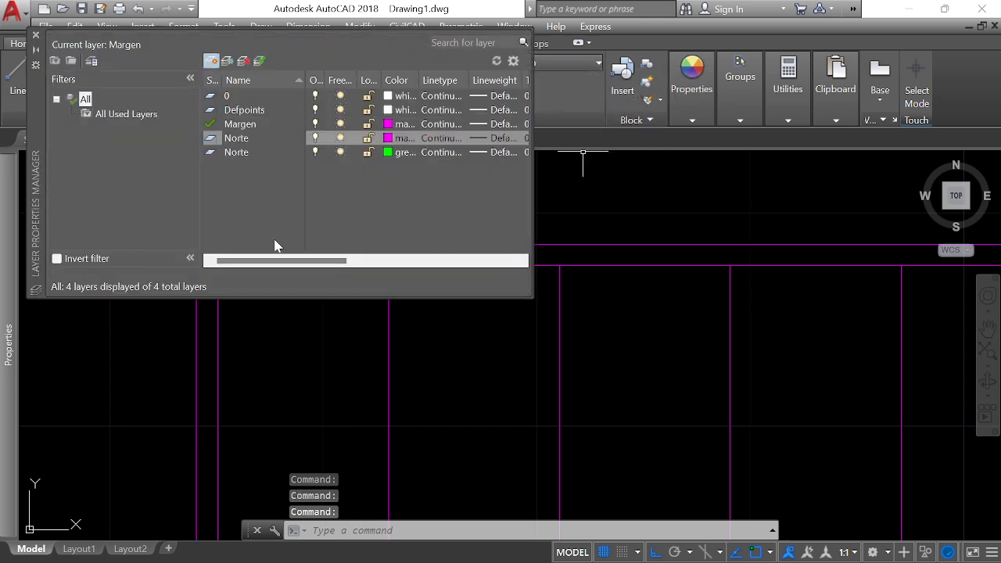
text(Banqueta)
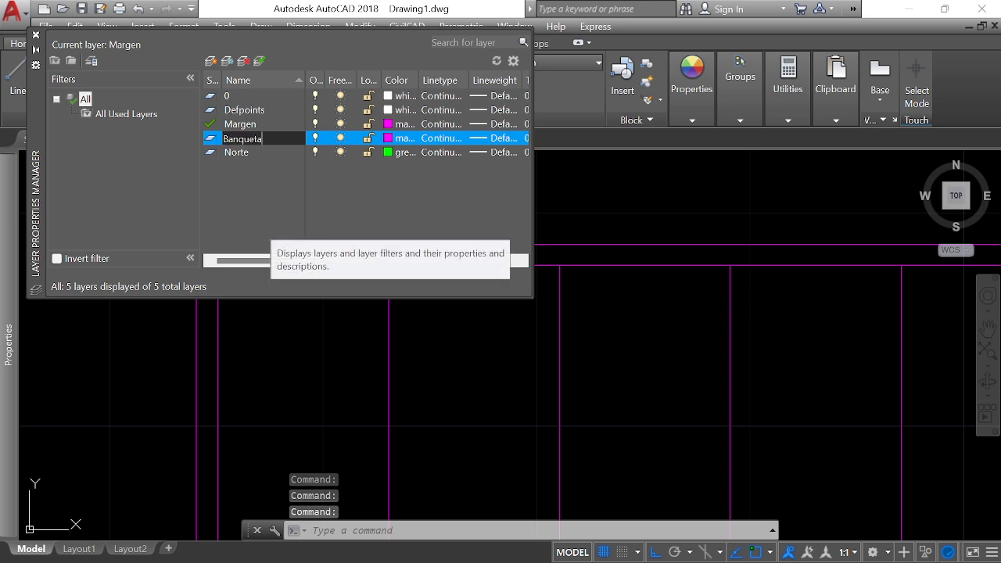
key(Return)
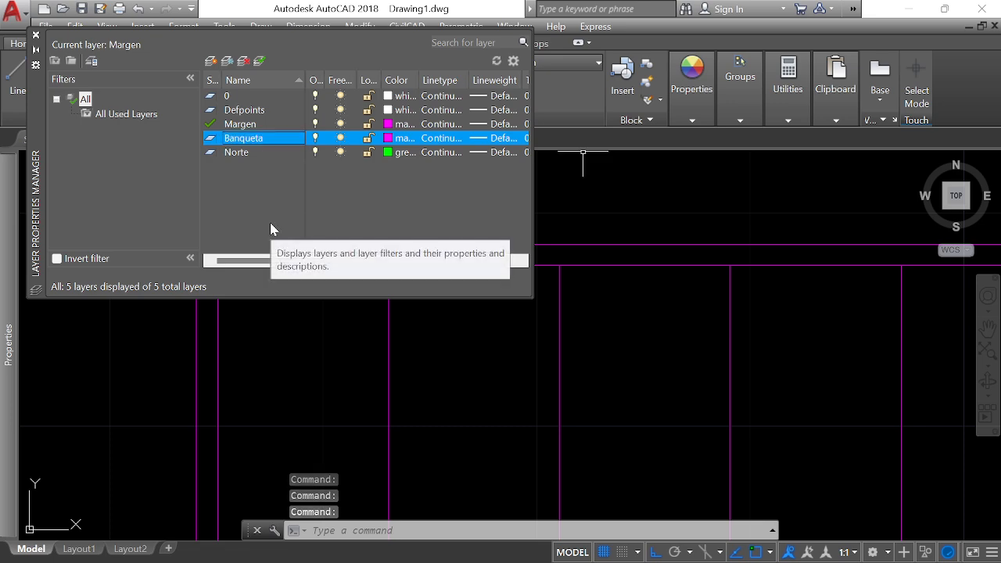
Step: Set the Banqueta layer's color to yellow and close the layer manager
click(390, 138)
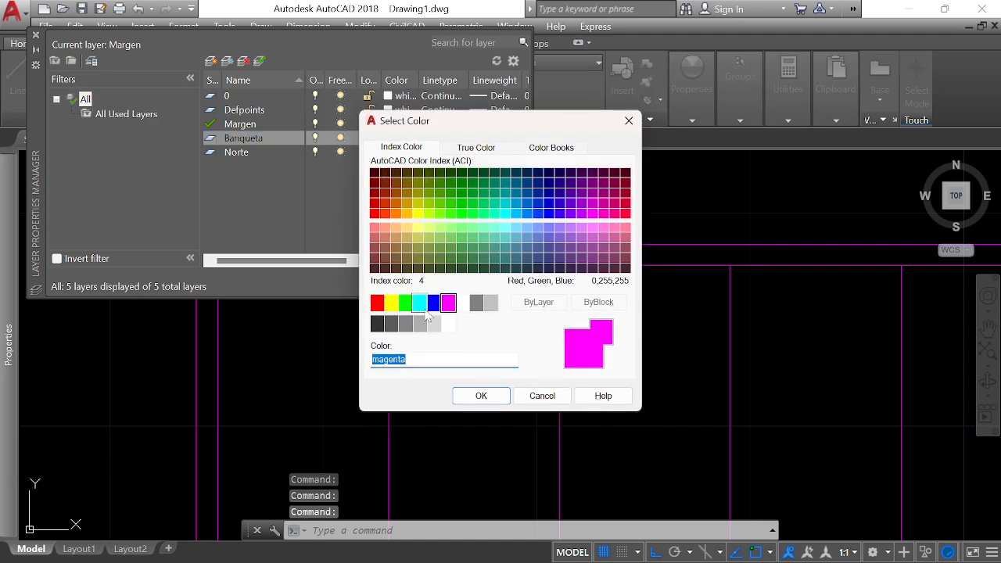
click(394, 308)
click(479, 395)
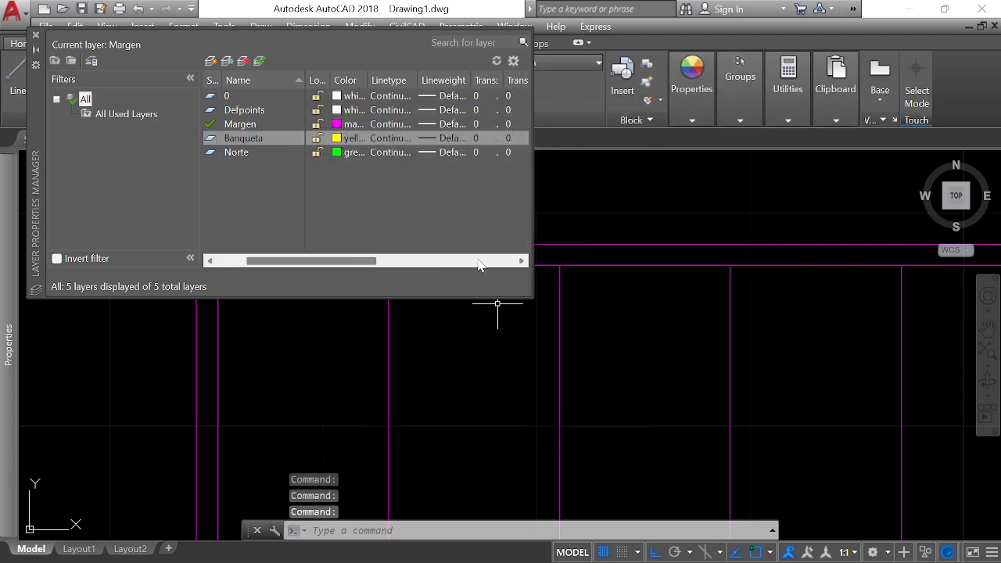
click(623, 222)
key(Escape)
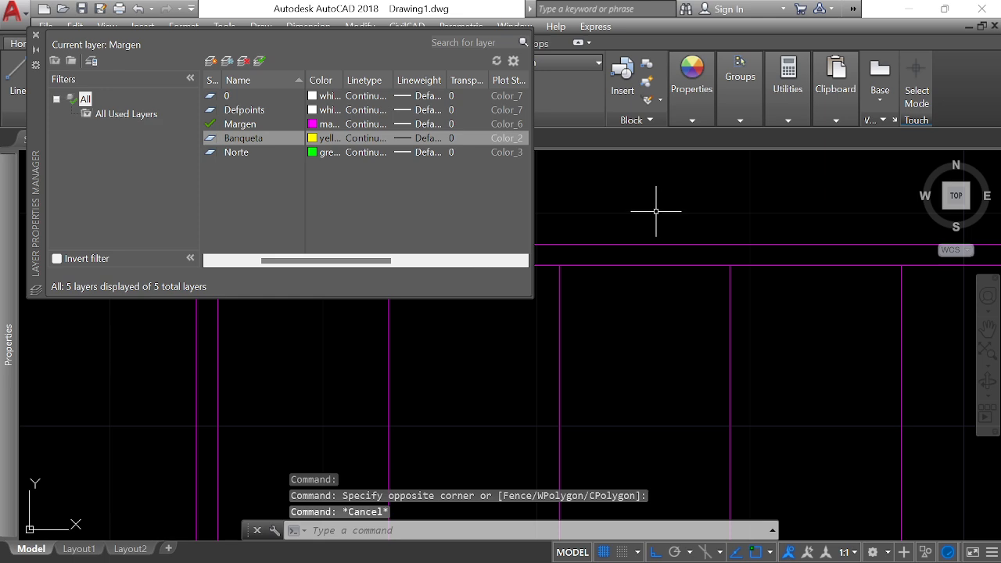
key(Escape)
click(35, 36)
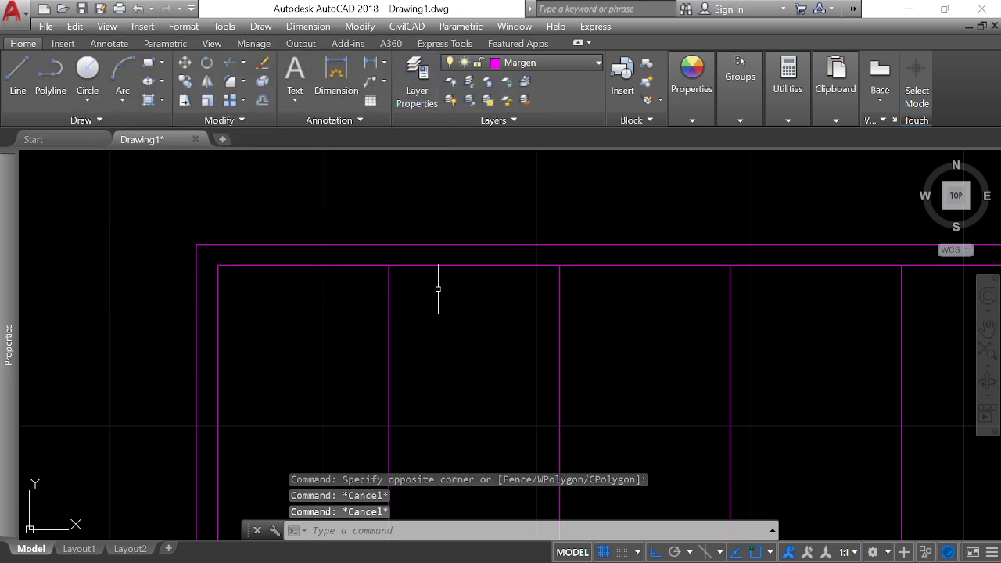
Step: Move the outer offset rectangle to the Banqueta layer and clear the selection
click(460, 231)
click(452, 245)
click(538, 63)
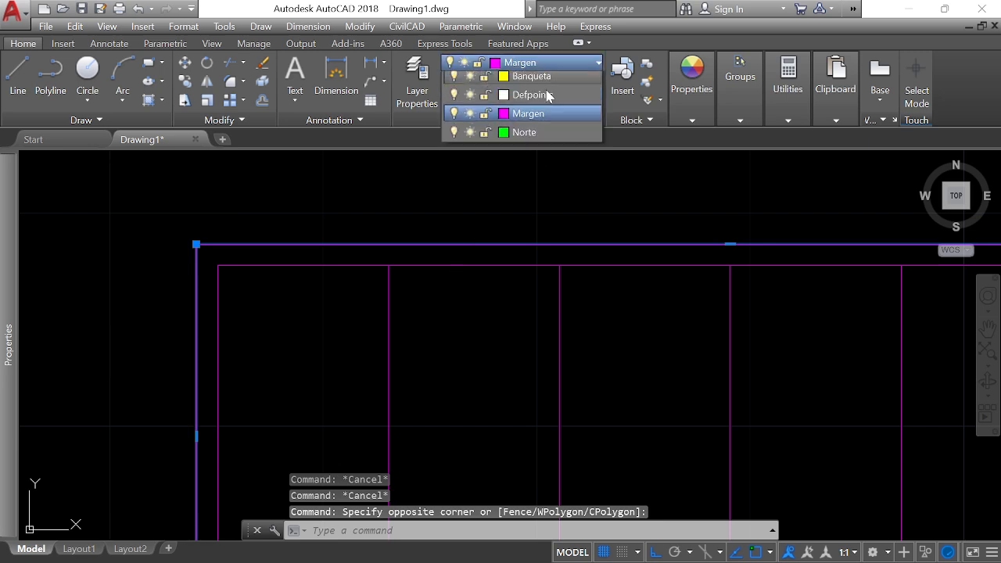
click(543, 101)
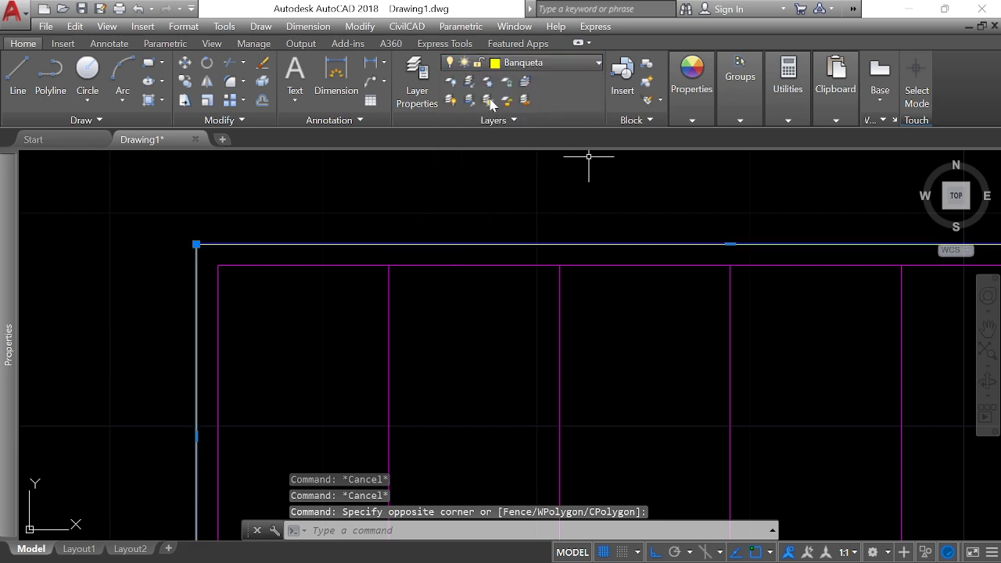
key(Escape)
key(Escape)
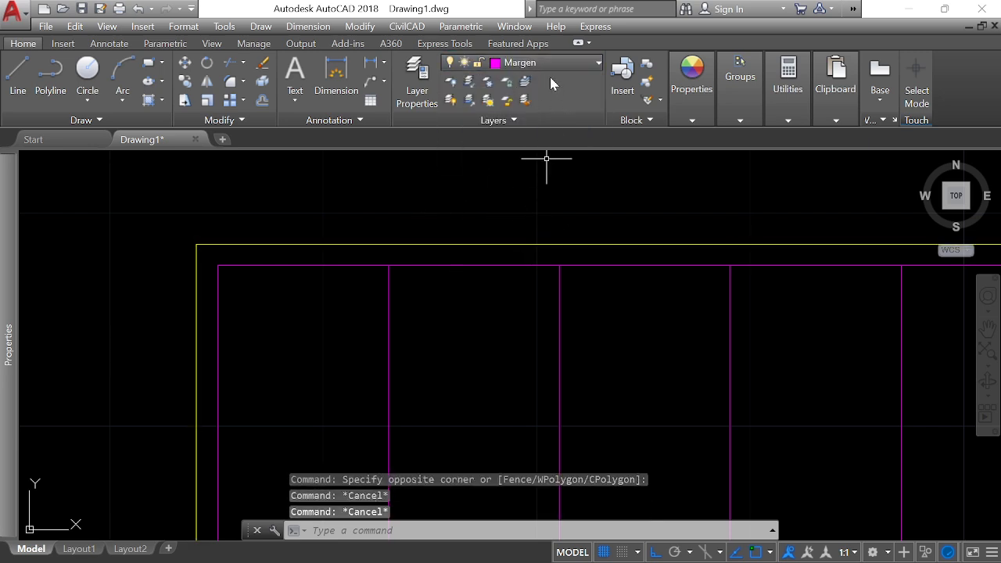
Step: Reselect the outer rectangle, reapply the Banqueta layer to it, and deselect it
click(535, 230)
click(504, 255)
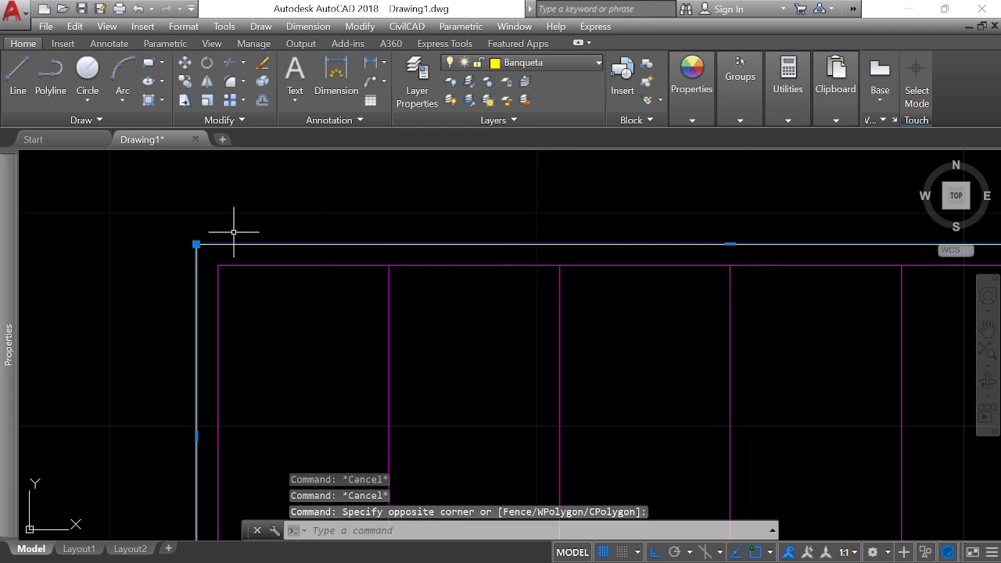
click(558, 64)
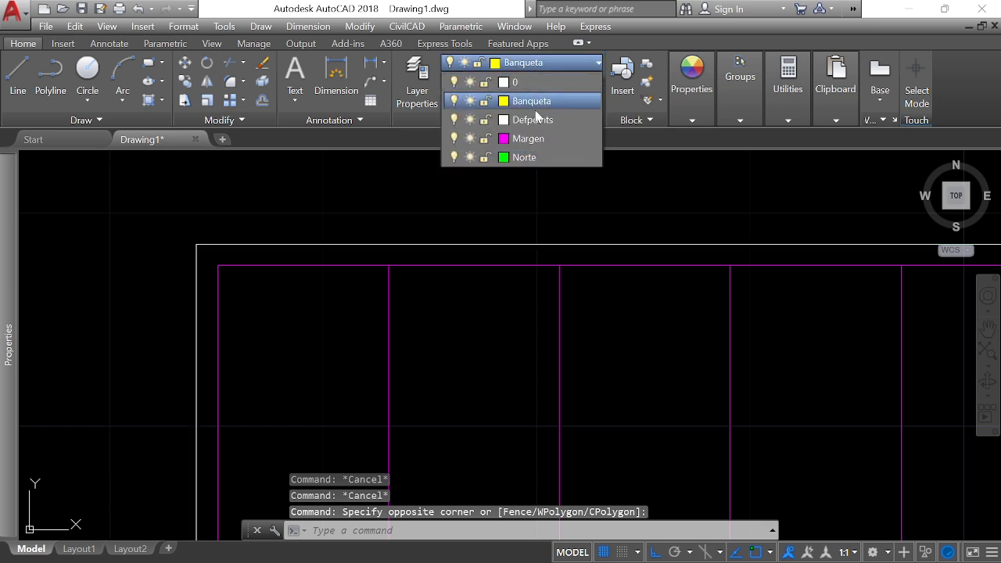
click(535, 101)
scroll(514, 208, down, 6)
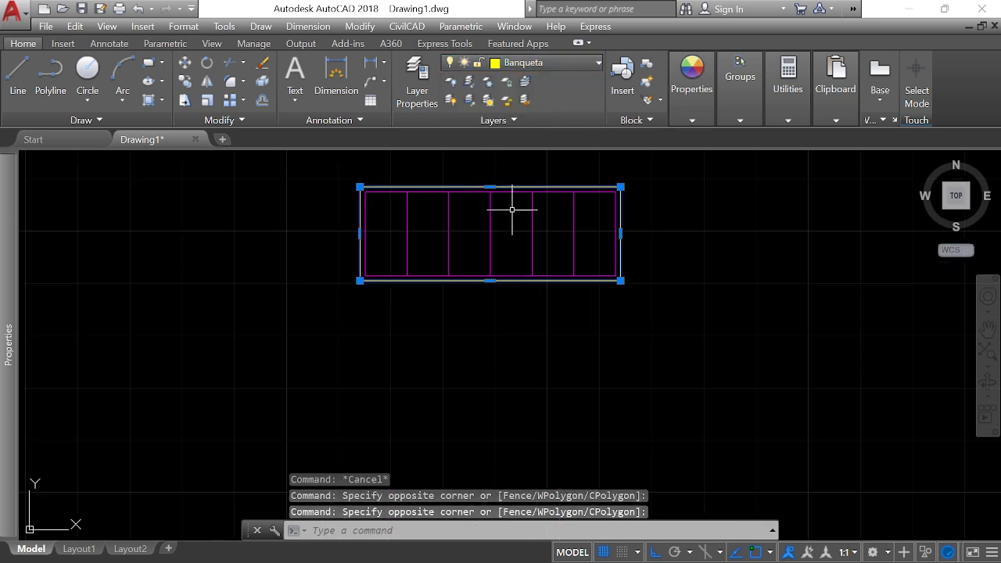
scroll(570, 198, up, 2)
key(Escape)
key(Escape)
scroll(570, 205, up, 2)
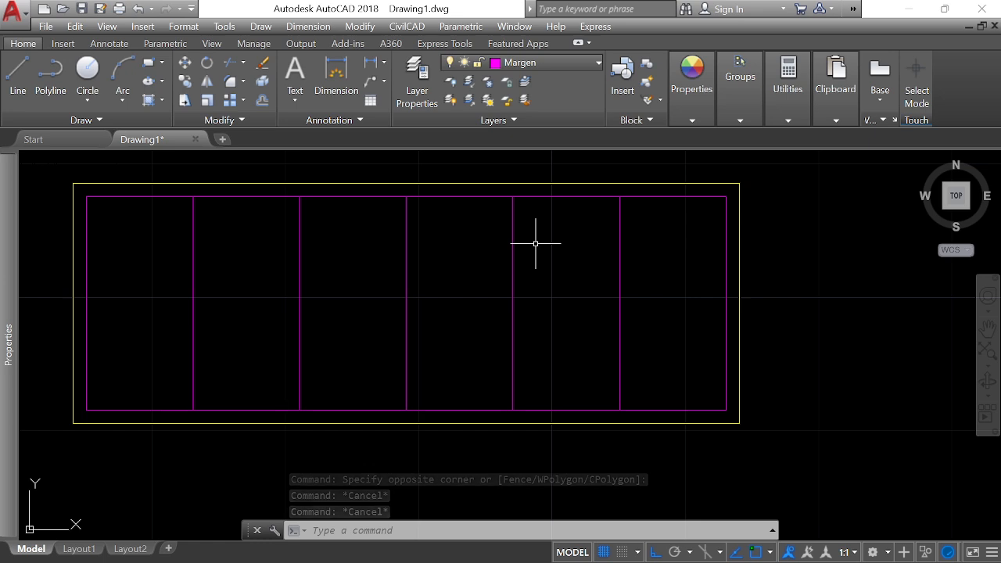
Step: Draw a vertical line 6 units long upward from the yellow rectangle's upper-right corner
scroll(552, 273, down, 2)
scroll(568, 319, up, 2)
scroll(564, 308, down, 2)
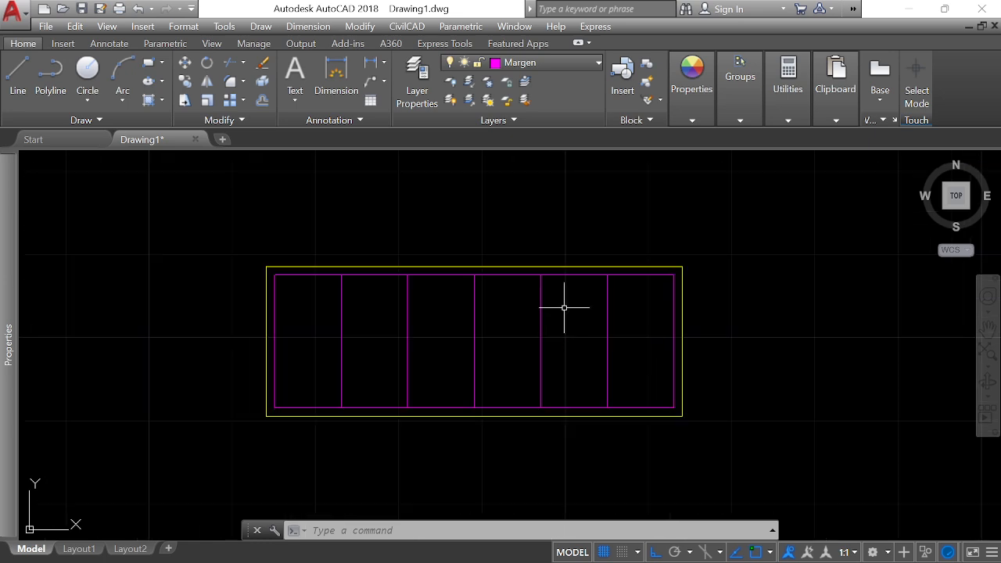
text(l)
key(Return)
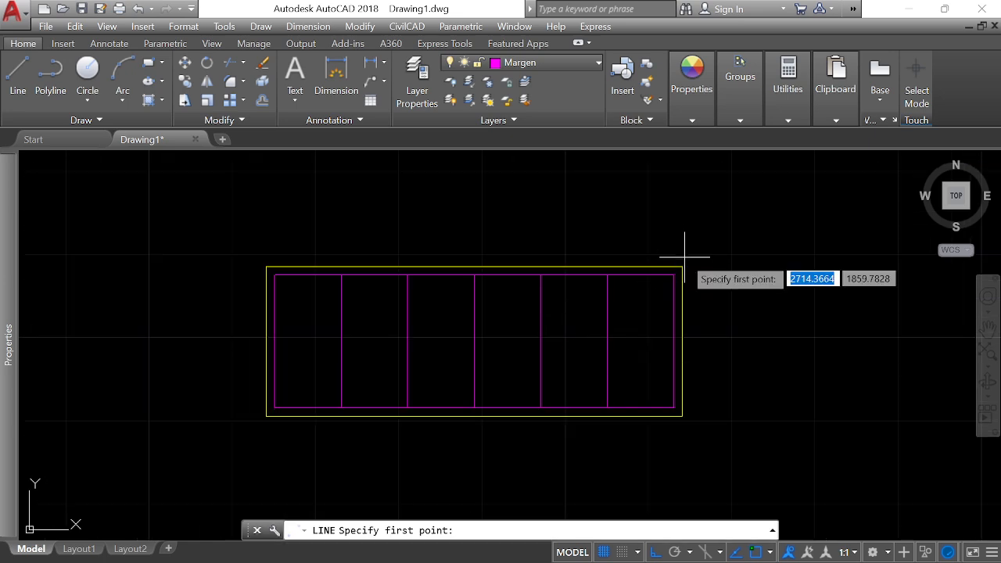
click(682, 267)
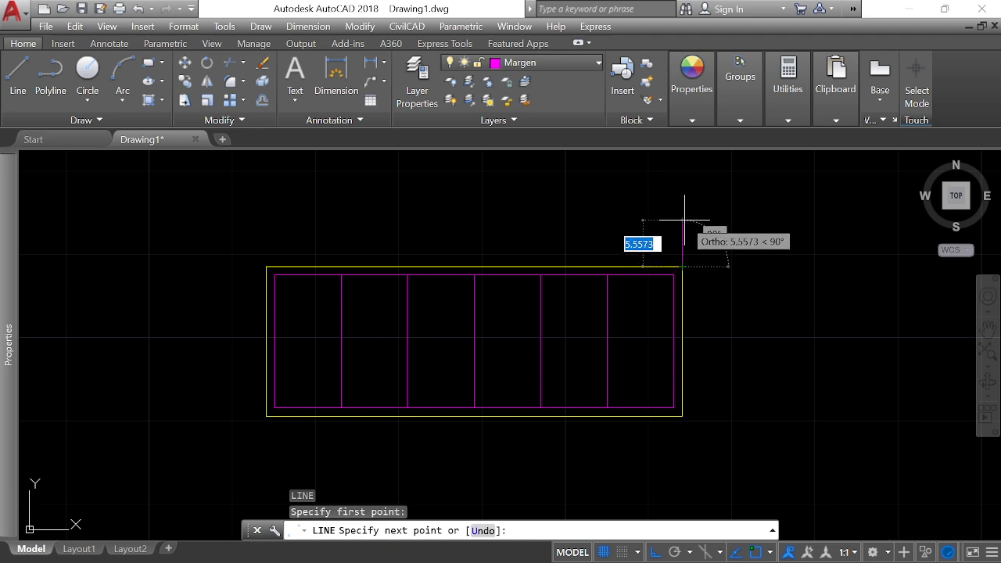
text(6)
key(Return)
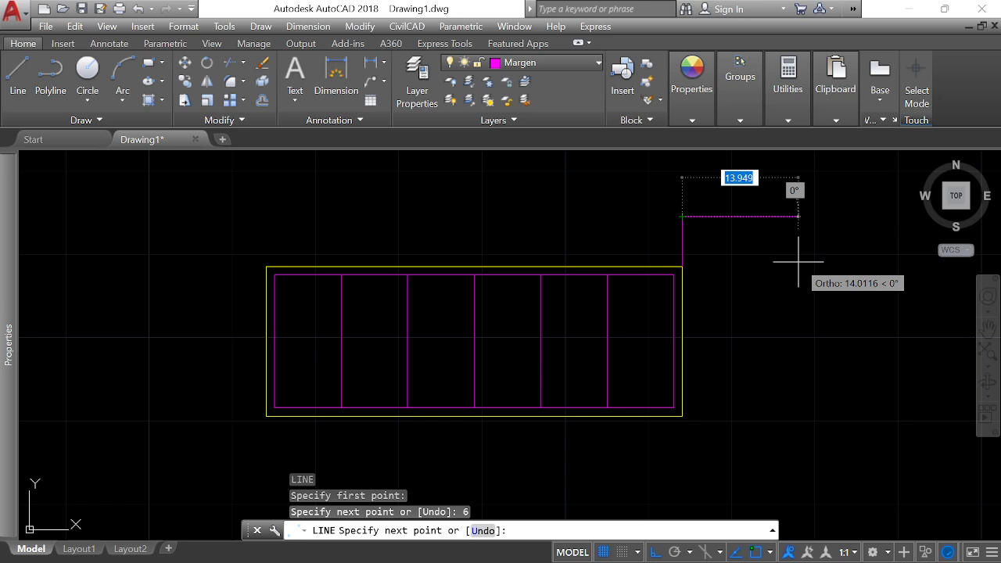
key(Return)
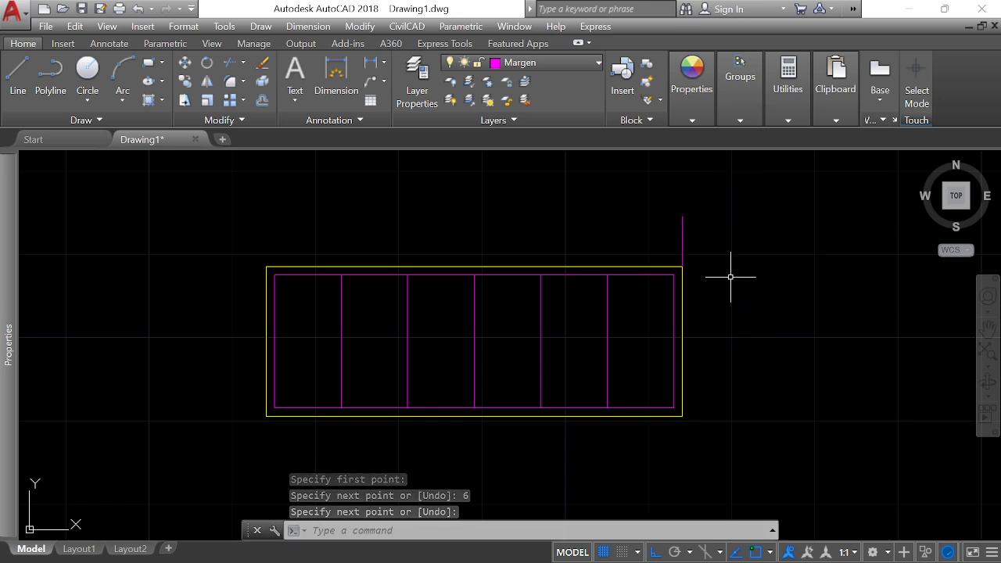
Step: Erase the short vertical line above the yellow rectangle's upper-right corner
click(716, 245)
click(655, 223)
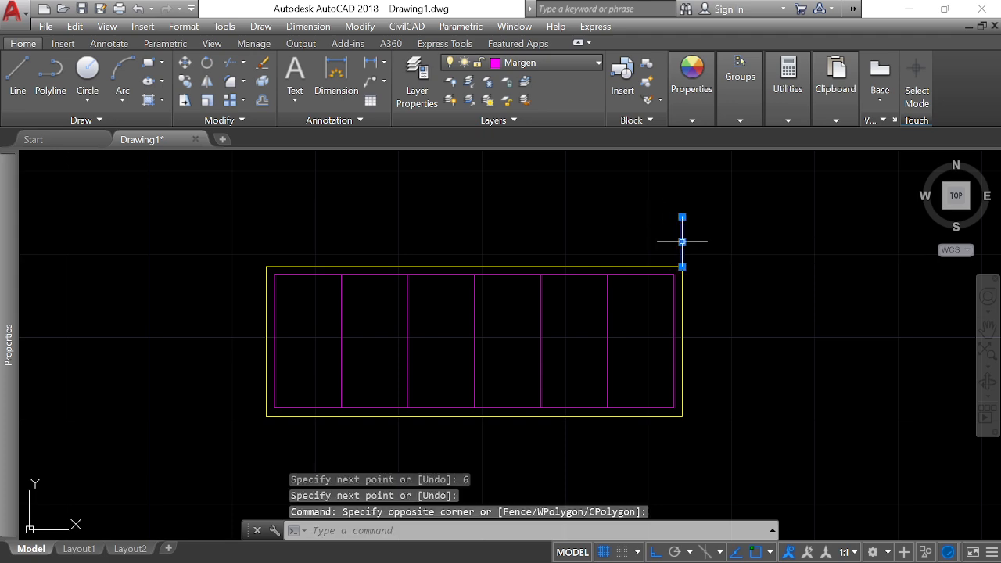
key(Return)
Step: Redraw the 6-unit vertical line upward from the upper-right corner of the yellow rectangle
scroll(720, 243, up, 2)
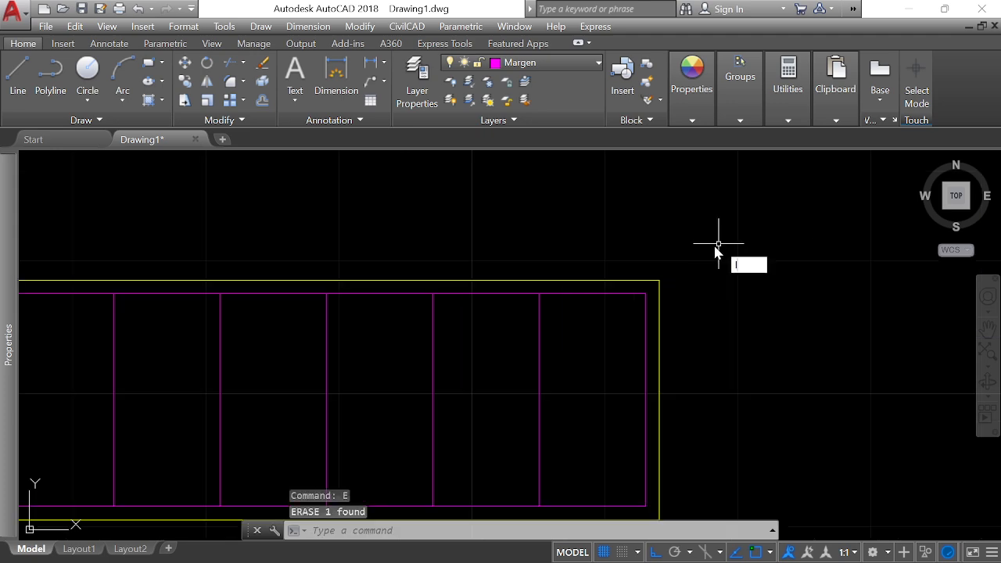
text(l)
key(Return)
click(659, 280)
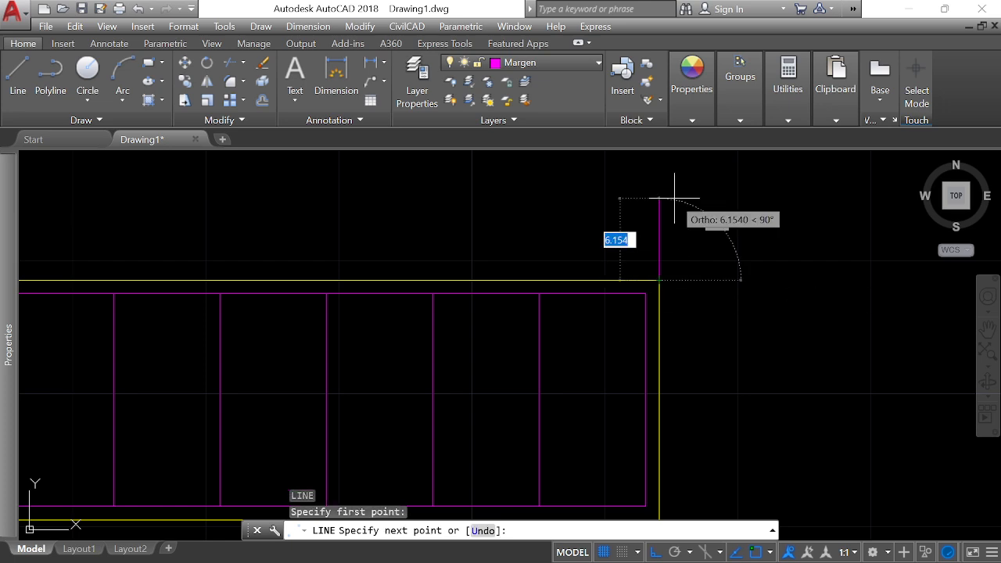
text(6)
key(Return)
scroll(736, 274, down, 3)
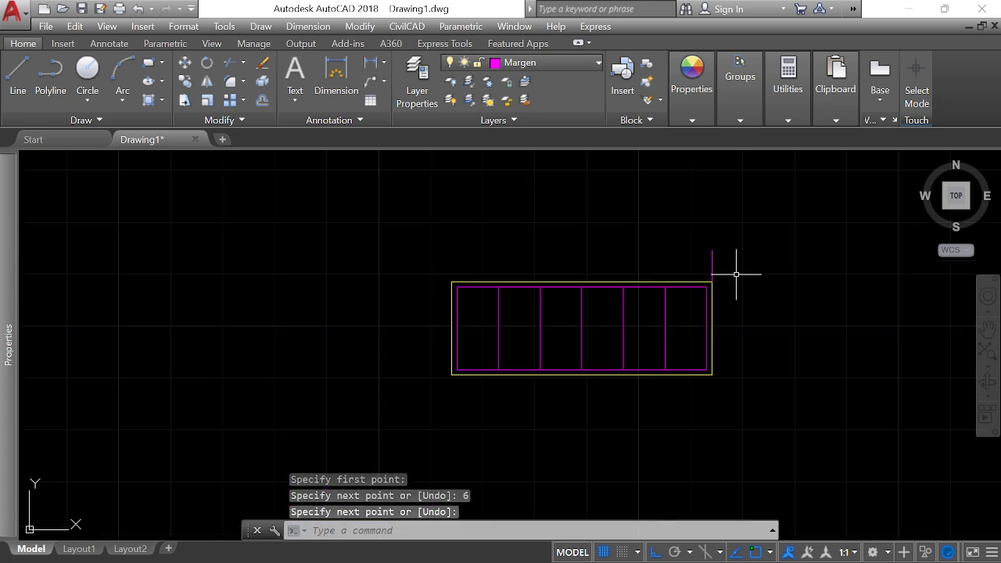
scroll(620, 299, up, 2)
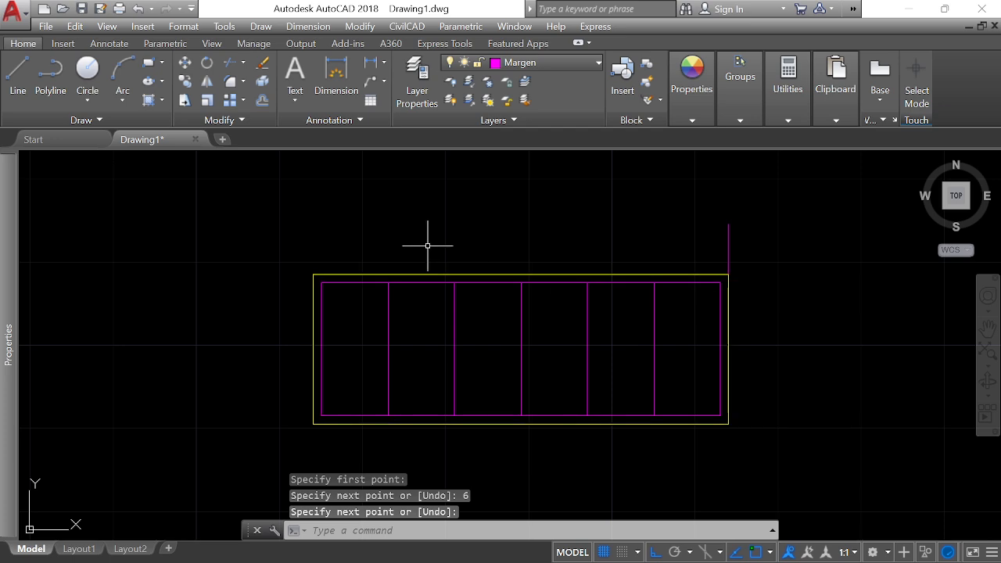
Step: Mirror the six-lot block and its sidewalk upward about a horizontal axis through the 6-unit vertical line's midpoint, keeping the original
key(Escape)
text(mi)
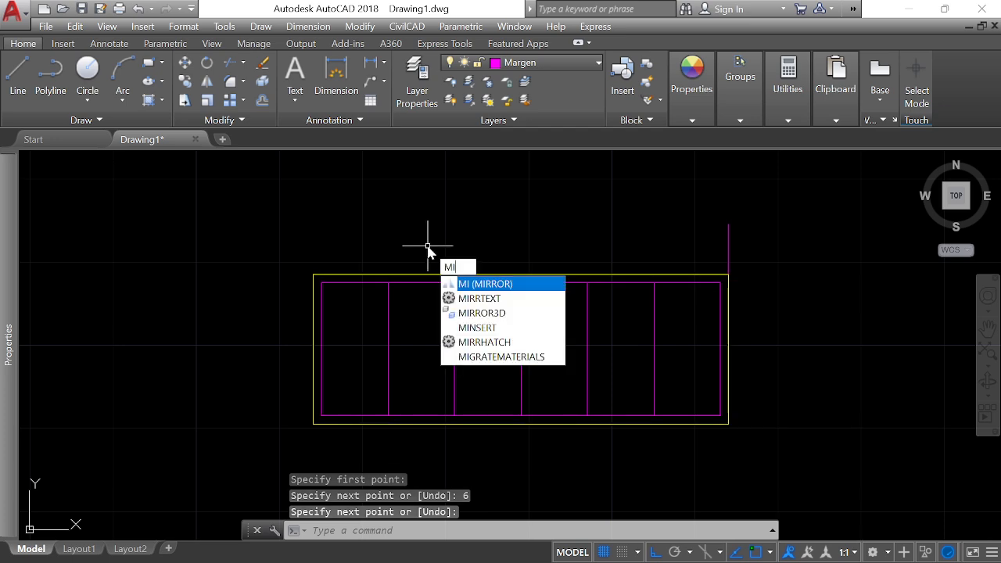
key(Return)
click(275, 250)
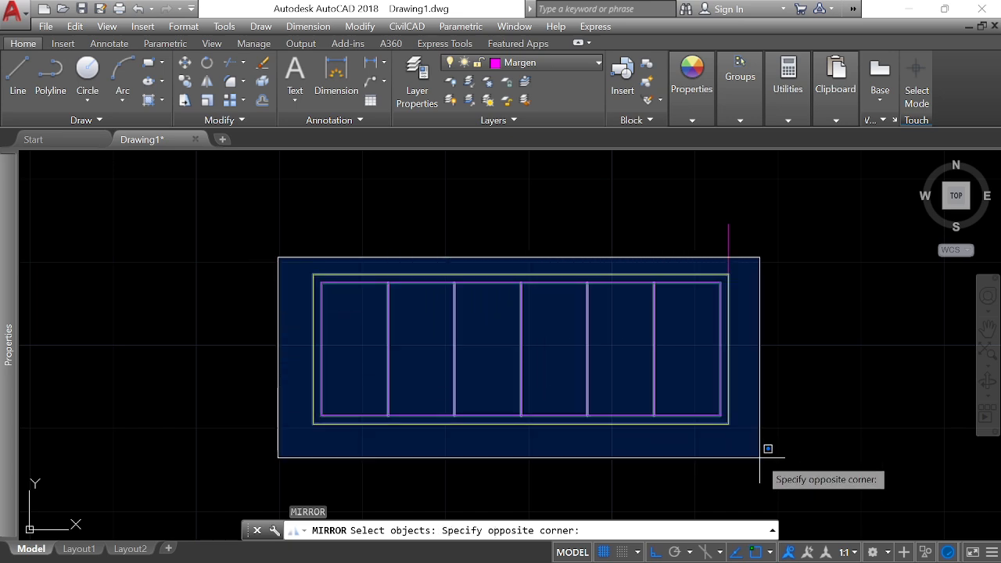
click(768, 449)
key(Return)
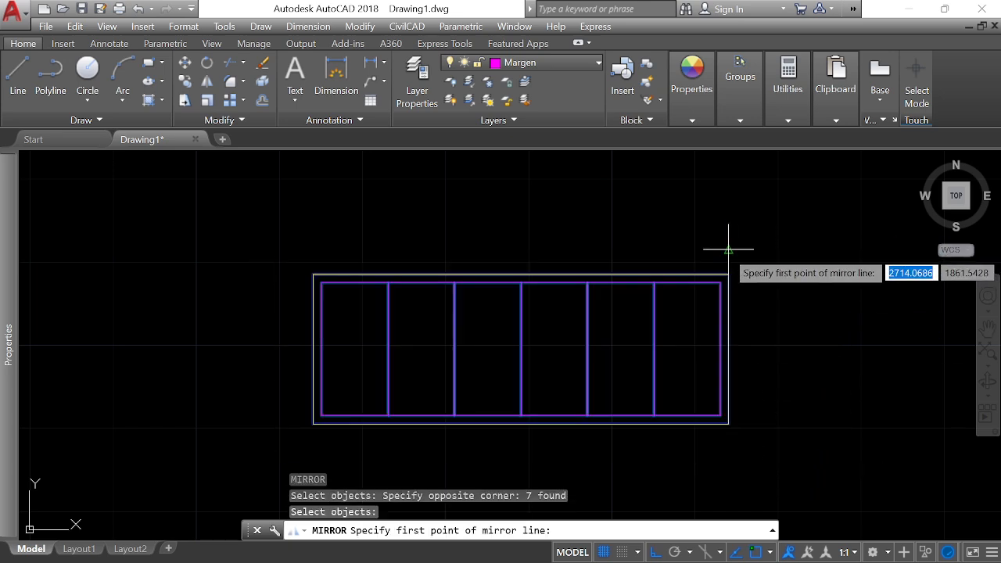
click(728, 250)
scroll(748, 251, down, 4)
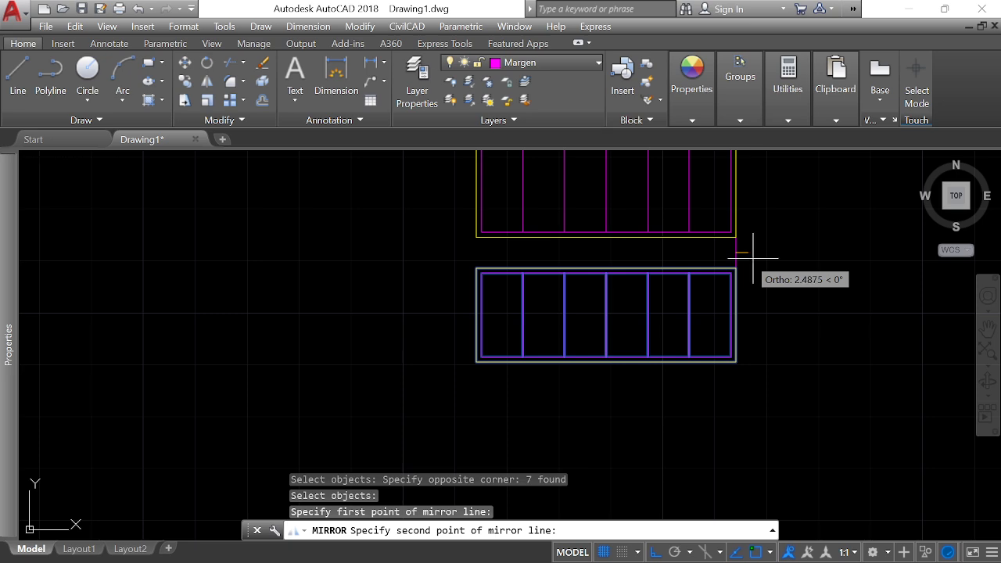
scroll(739, 262, up, 2)
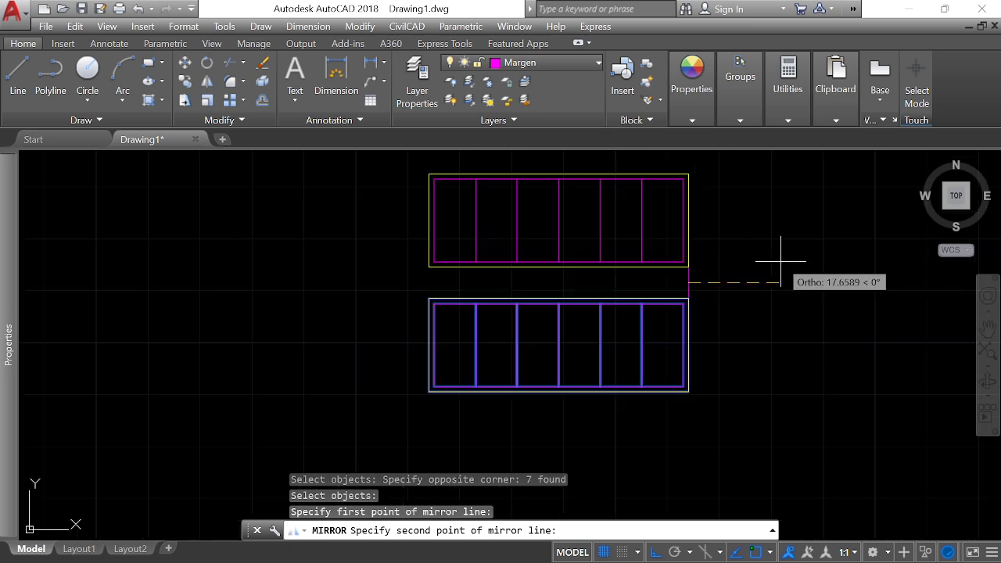
click(781, 260)
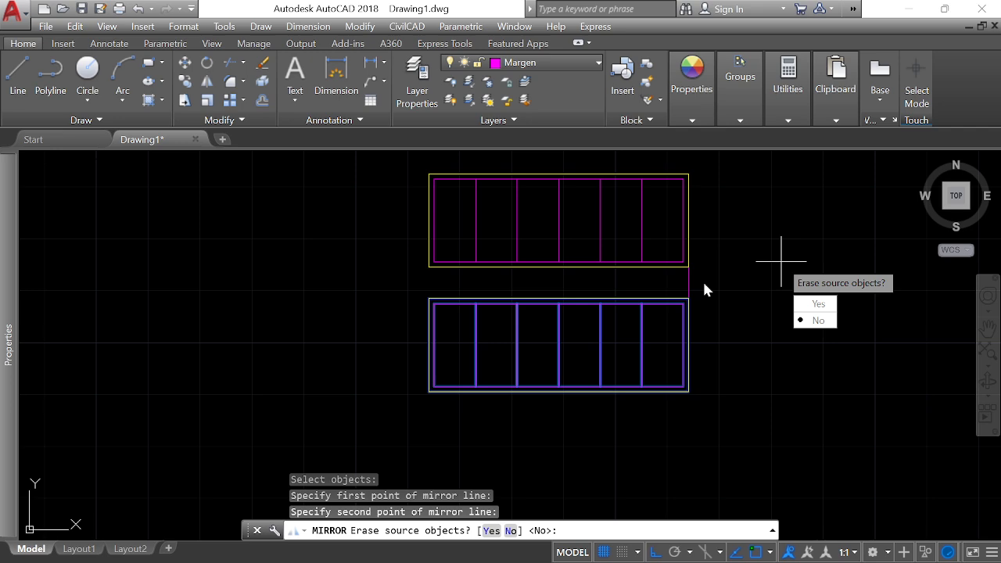
key(Return)
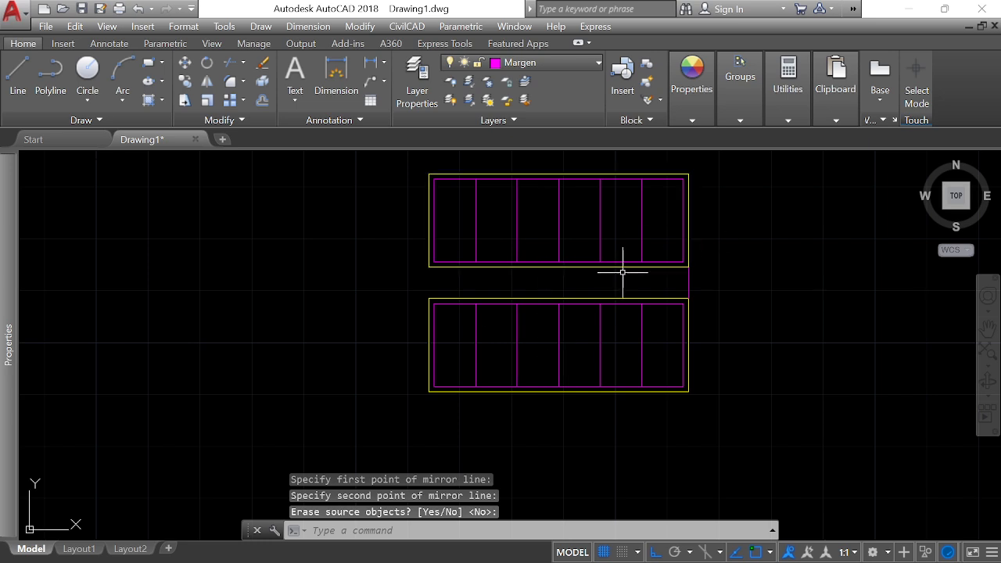
Step: Erase the short vertical guide line between the upper and lower blocks
scroll(709, 269, up, 3)
click(707, 277)
click(637, 290)
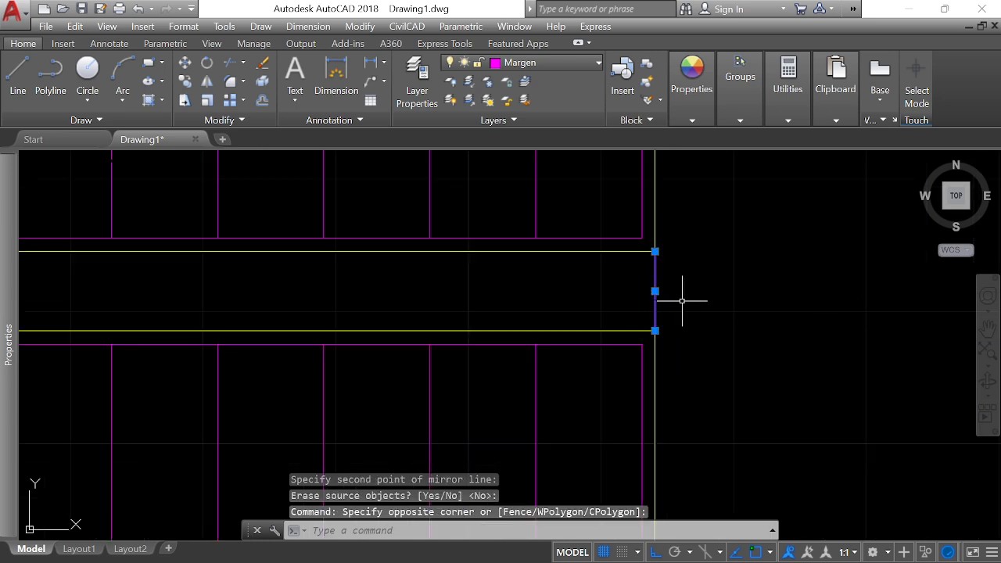
key(Return)
scroll(693, 321, down, 6)
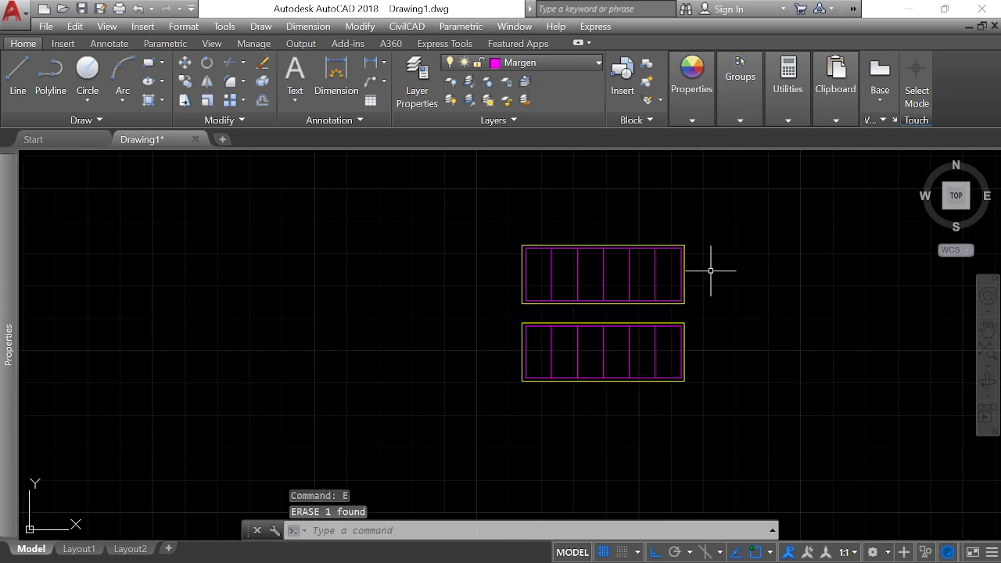
Step: Draw a horizontal line 6 units long to the right from the lower block's upper-right sidewalk corner
scroll(710, 270, up, 2)
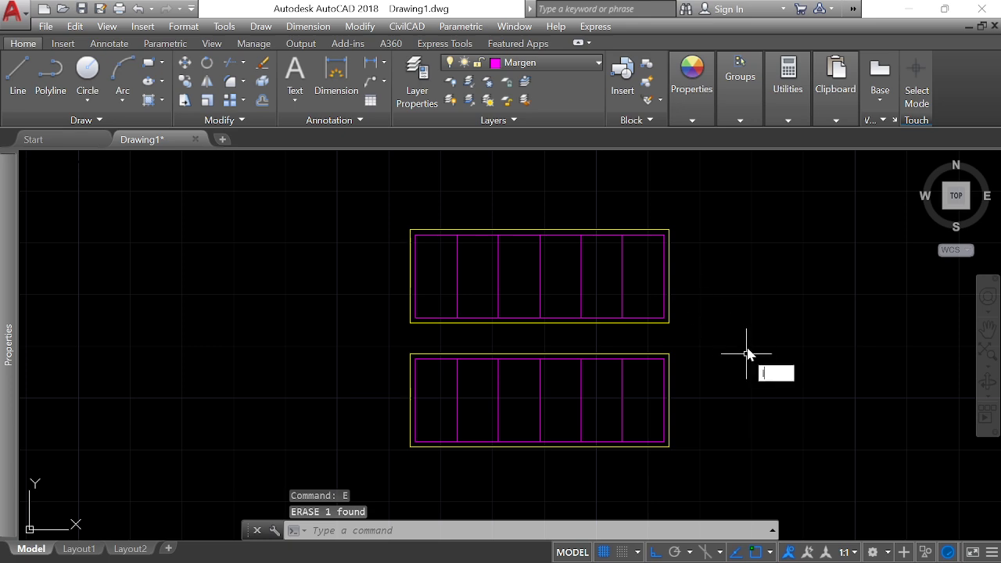
text(l)
key(Return)
click(669, 354)
scroll(728, 358, up, 2)
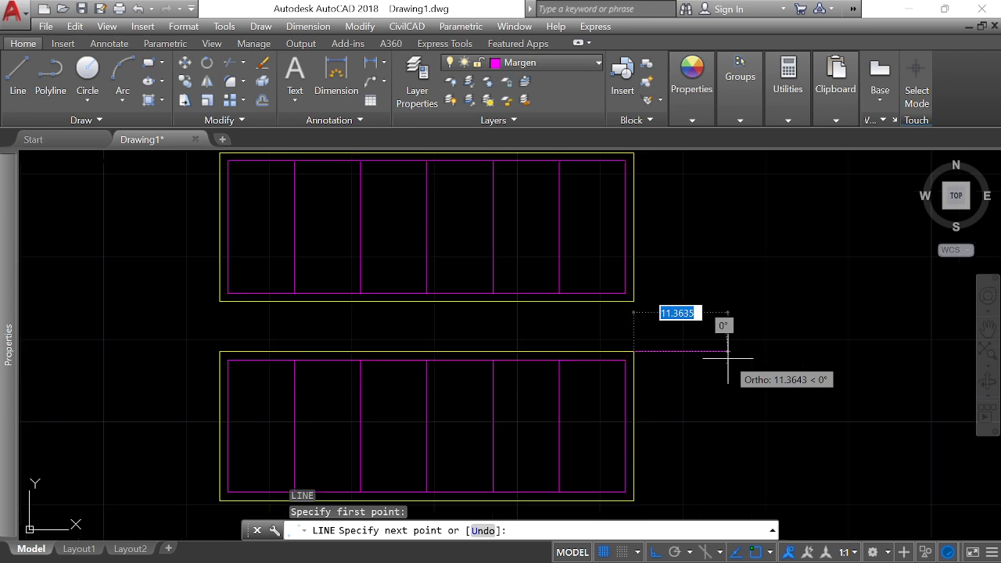
text(6)
key(Return)
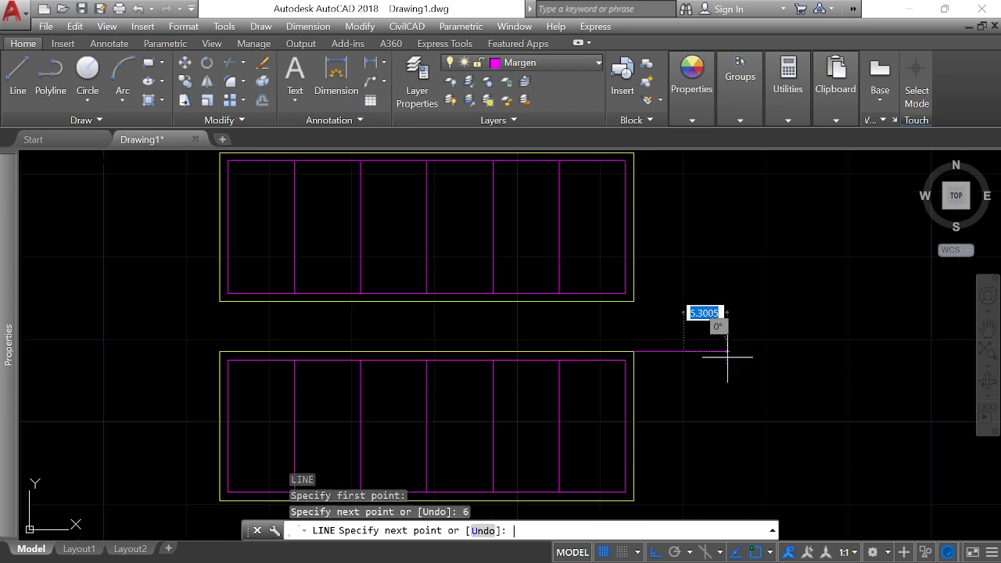
key(Return)
key(Escape)
key(Escape)
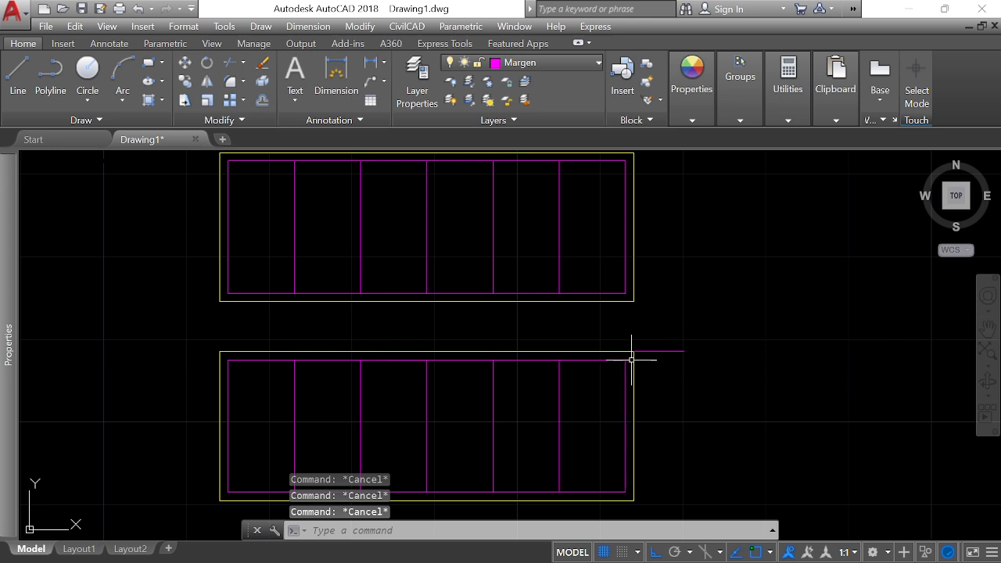
Step: Mirror both blocks to the right about a vertical axis through the 6-unit horizontal line's midpoint, keeping the originals
scroll(672, 347, down, 2)
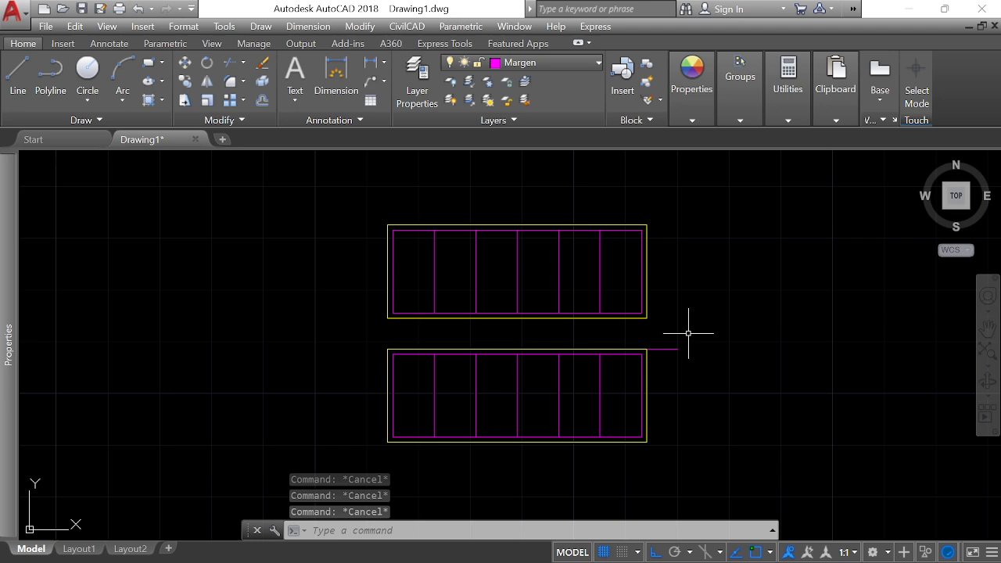
text(mi)
key(Return)
click(341, 185)
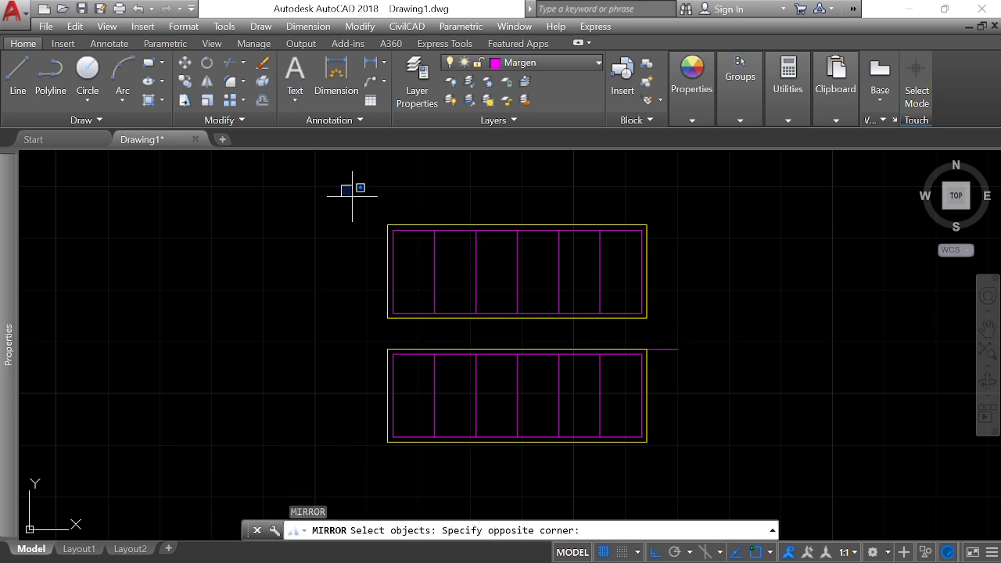
click(665, 469)
key(Return)
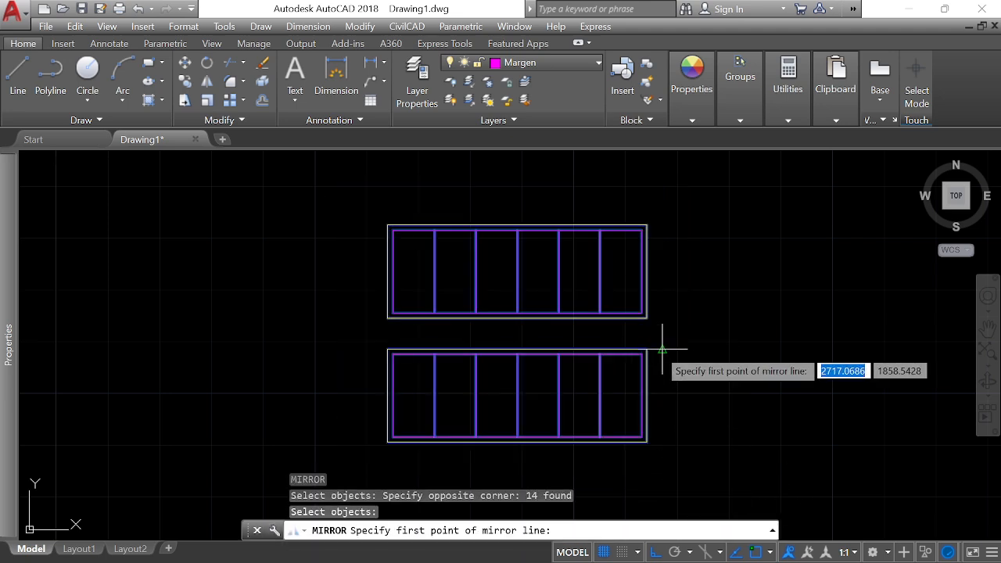
click(662, 349)
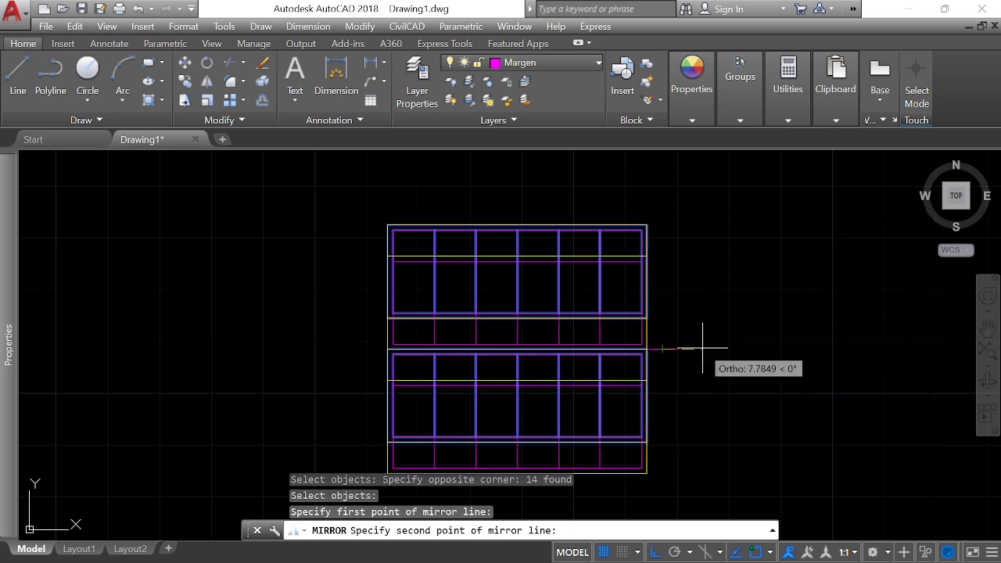
click(685, 193)
key(Return)
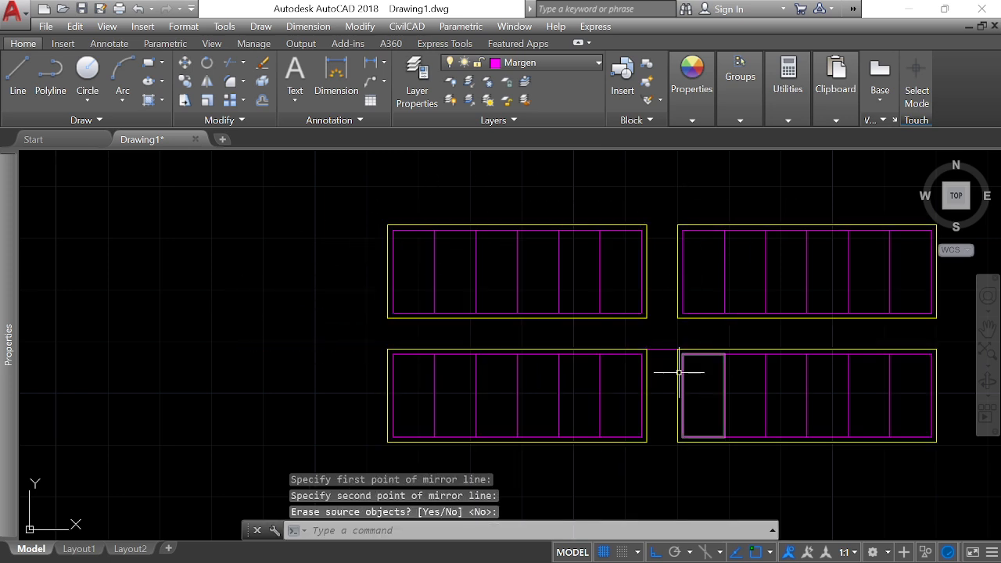
Step: Erase the short horizontal guide line between the two lower blocks
scroll(679, 373, up, 2)
click(662, 331)
click(659, 371)
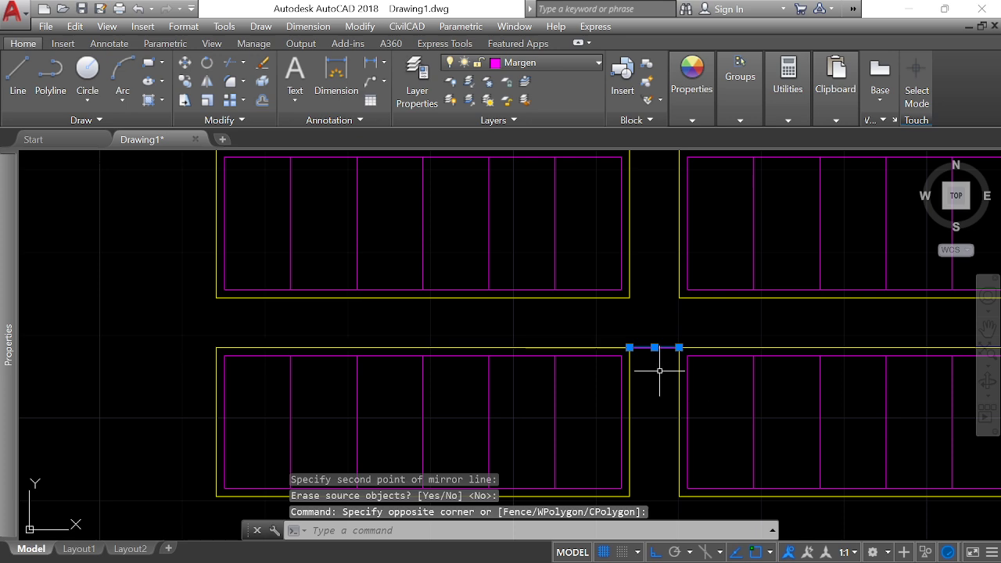
text(E)
key(Return)
scroll(326, 352, down, 4)
scroll(503, 344, up, 2)
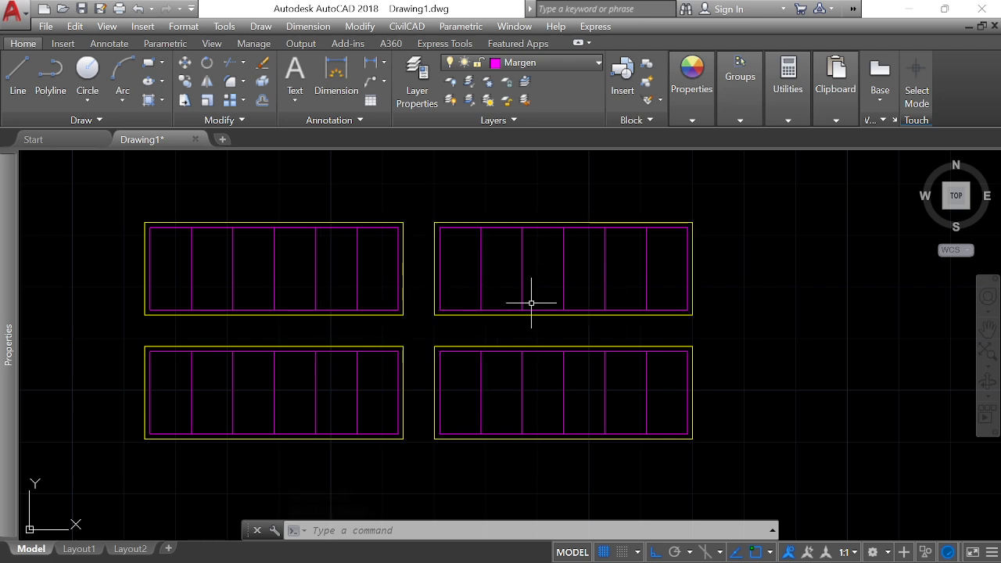
Step: Switch to Layout1 and erase the upper-right viewport
click(78, 548)
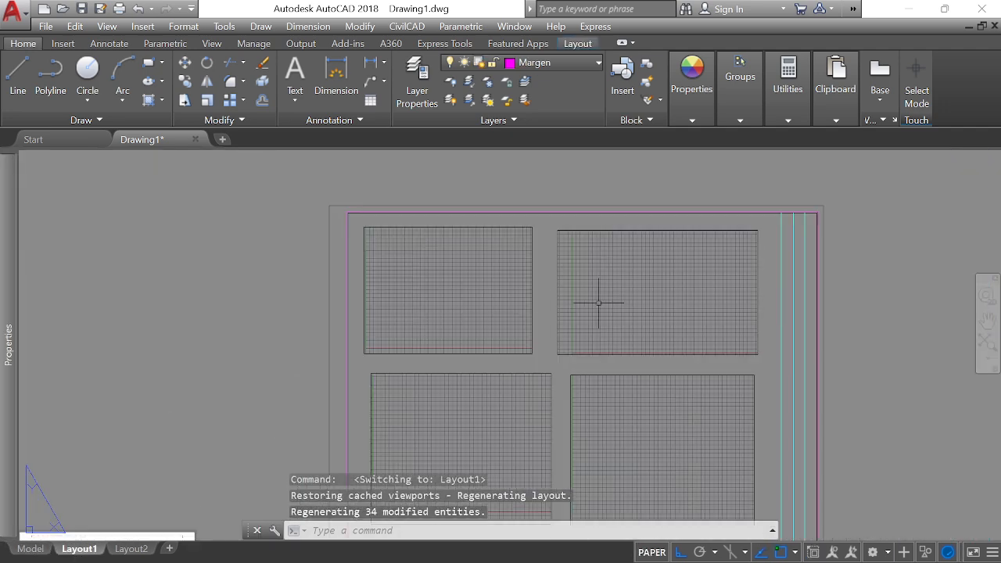
click(698, 251)
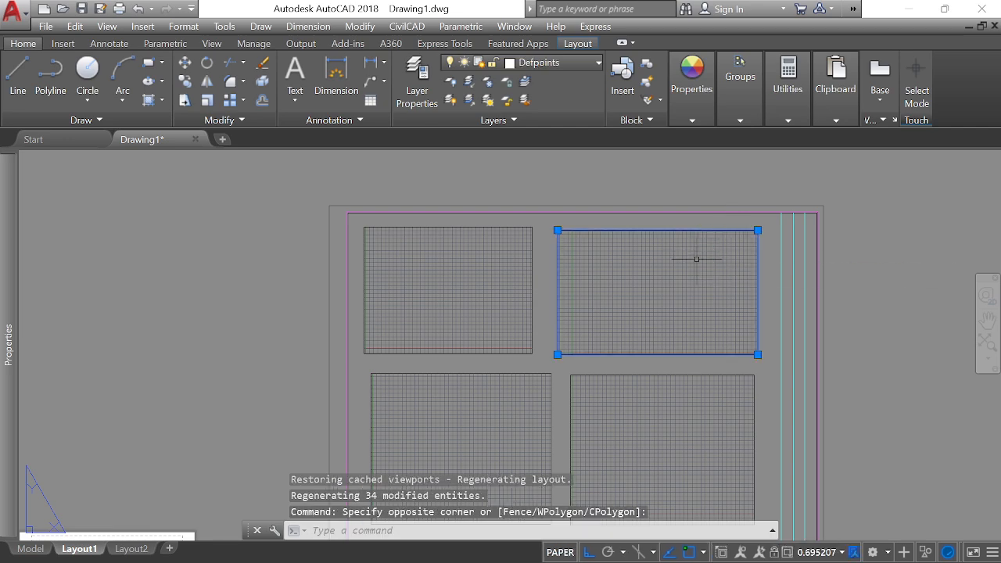
text(E)
key(Return)
Step: Stretch the upper-left viewport horizontally to line up with the right edge of the lower-right viewport
click(559, 268)
click(498, 301)
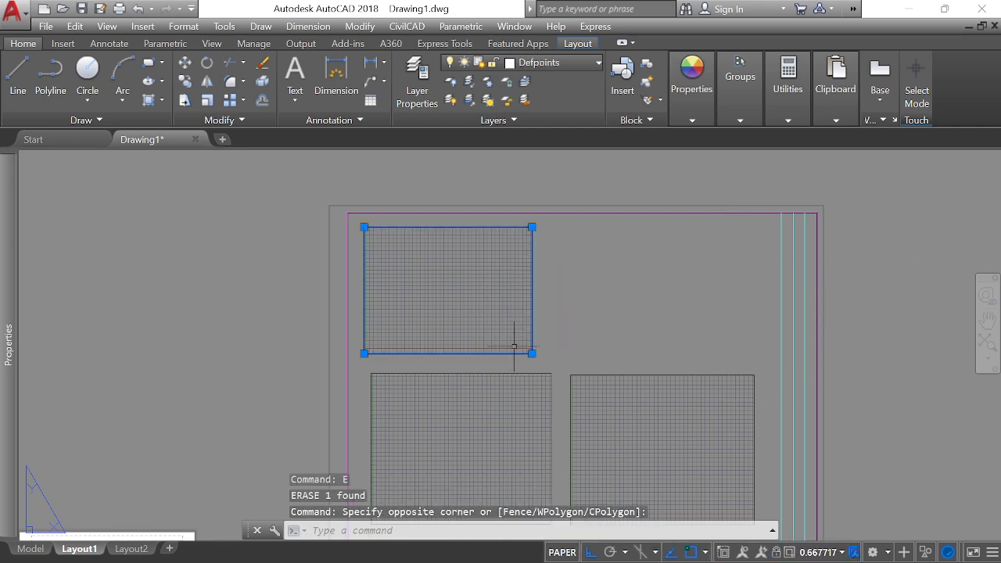
click(532, 354)
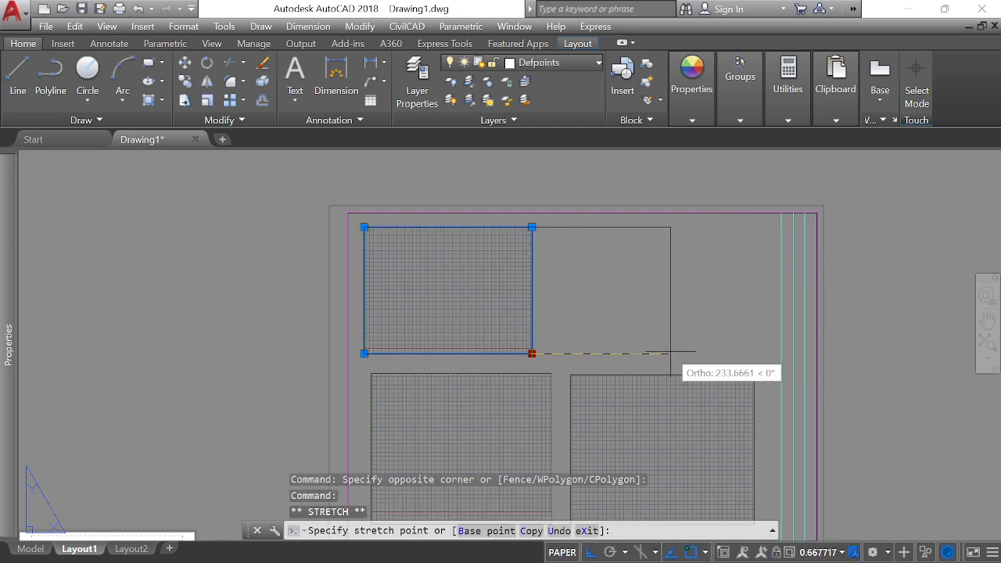
click(753, 354)
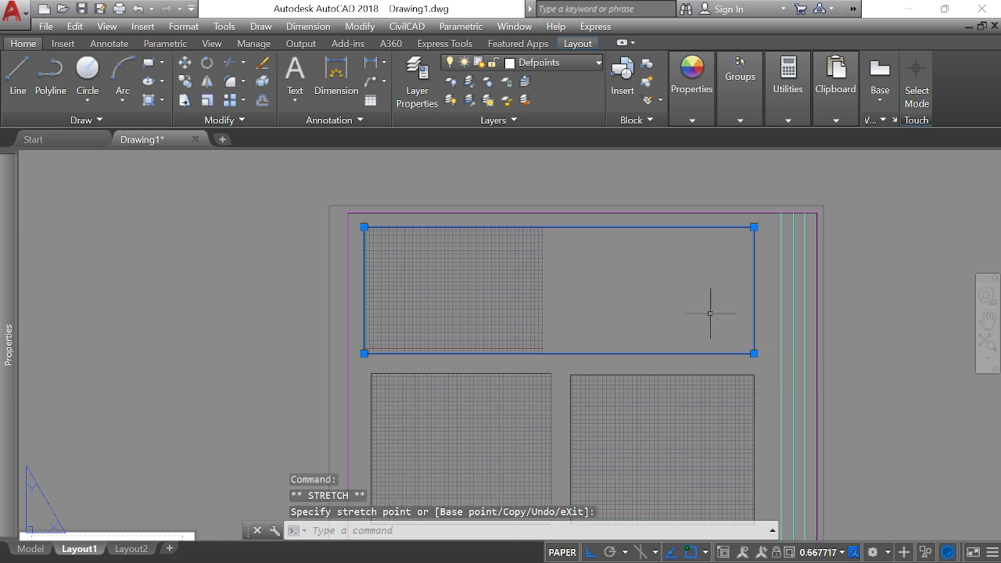
Step: Erase the three remaining viewports from the sheet, including the two lower ones
scroll(662, 279, down, 3)
scroll(639, 319, up, 3)
middle_drag(639, 320, 639, 272)
scroll(641, 270, up, 2)
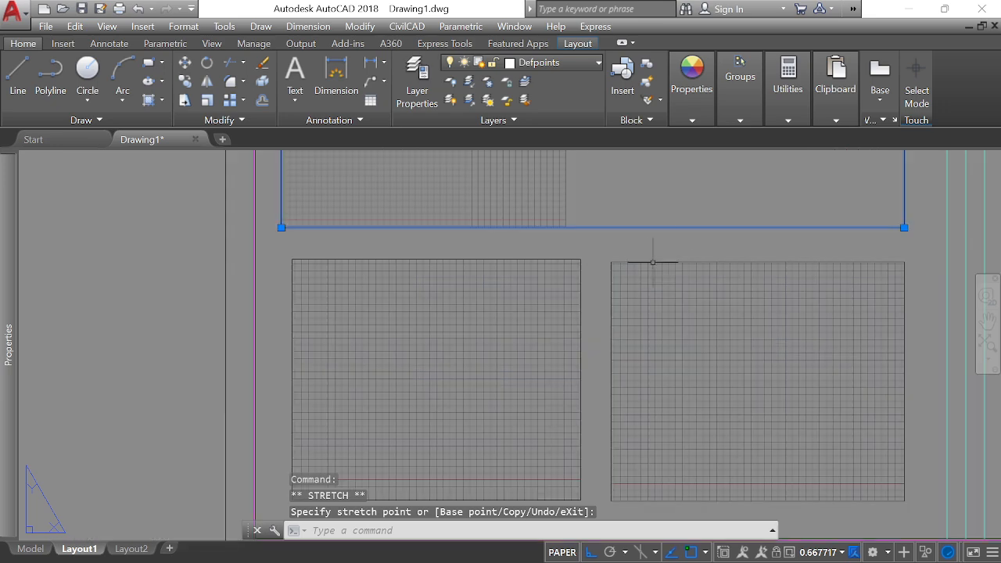
click(649, 261)
click(525, 297)
text(e)
key(Return)
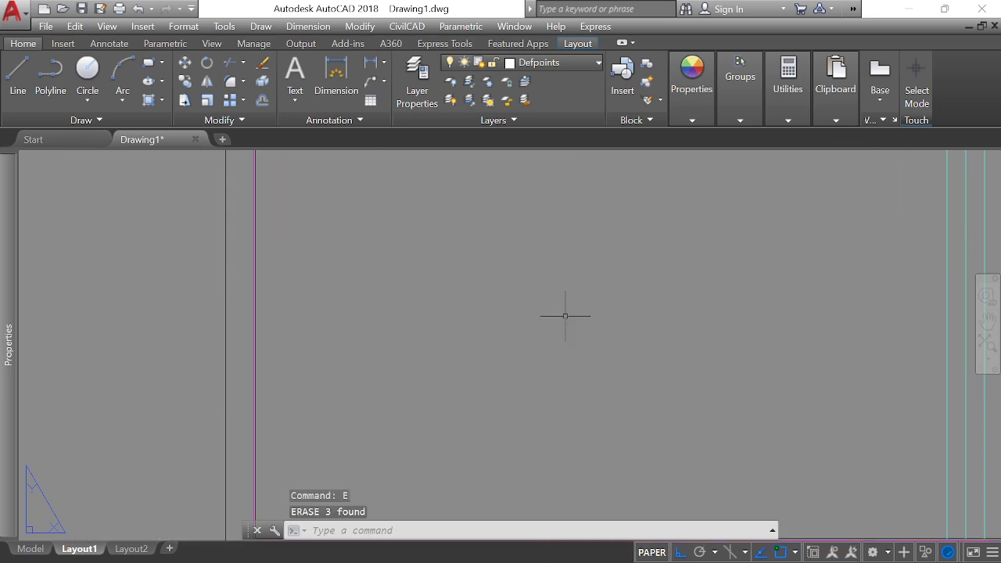
Step: Create a wide rectangular viewport with MVIEW across the upper part of the sheet, inside the margin
scroll(565, 308, down, 4)
scroll(563, 285, up, 5)
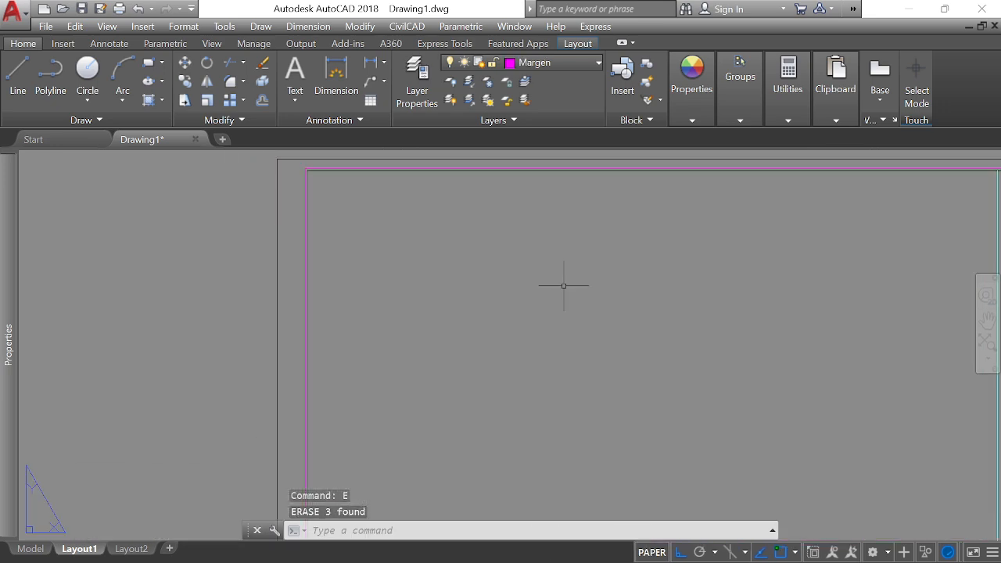
text(mv)
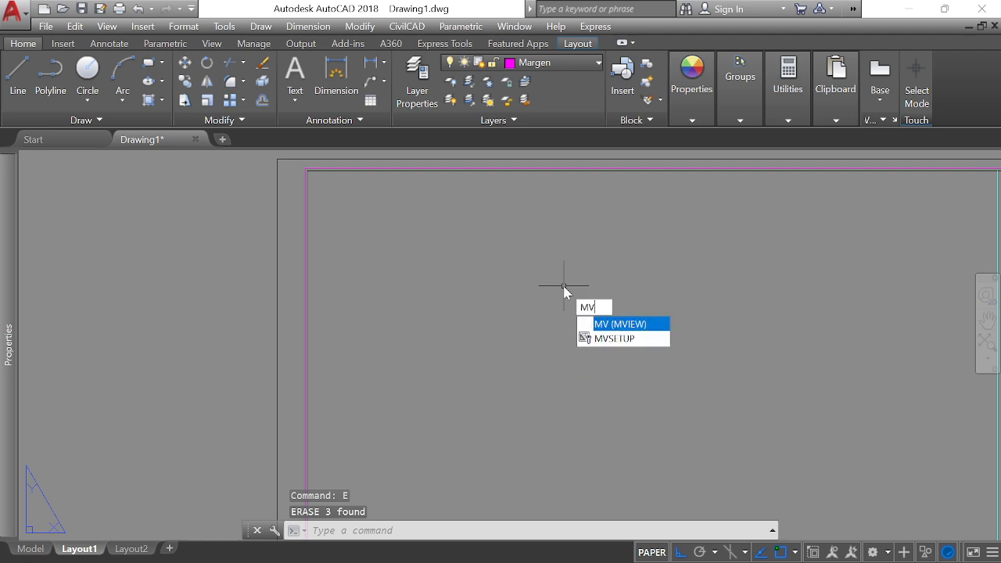
key(Return)
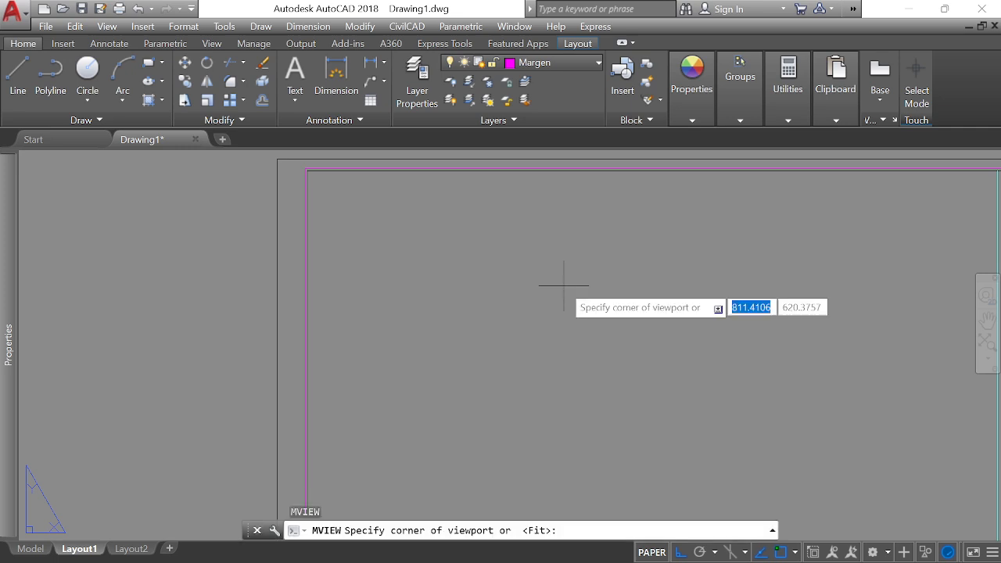
click(391, 183)
scroll(442, 273, down, 2)
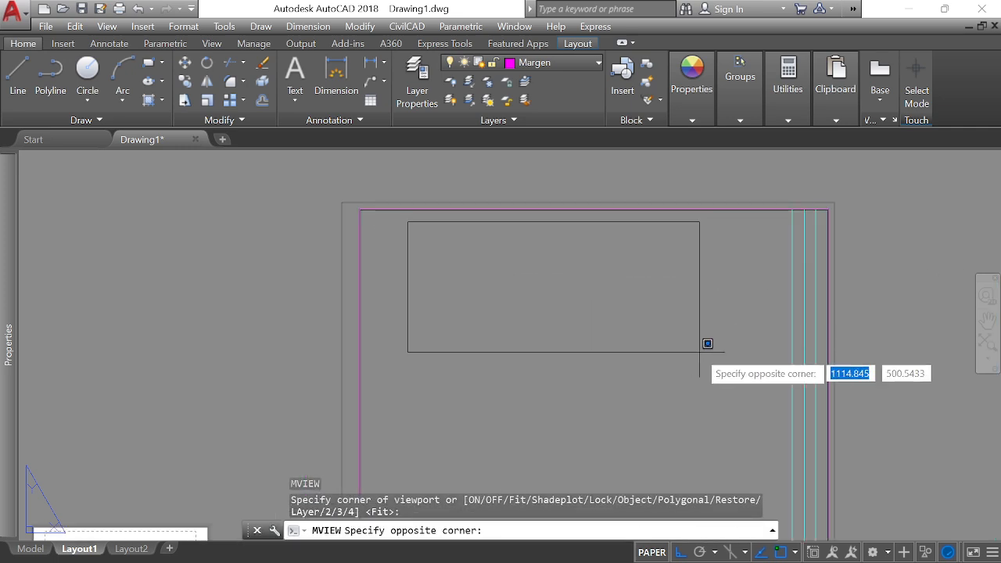
click(758, 379)
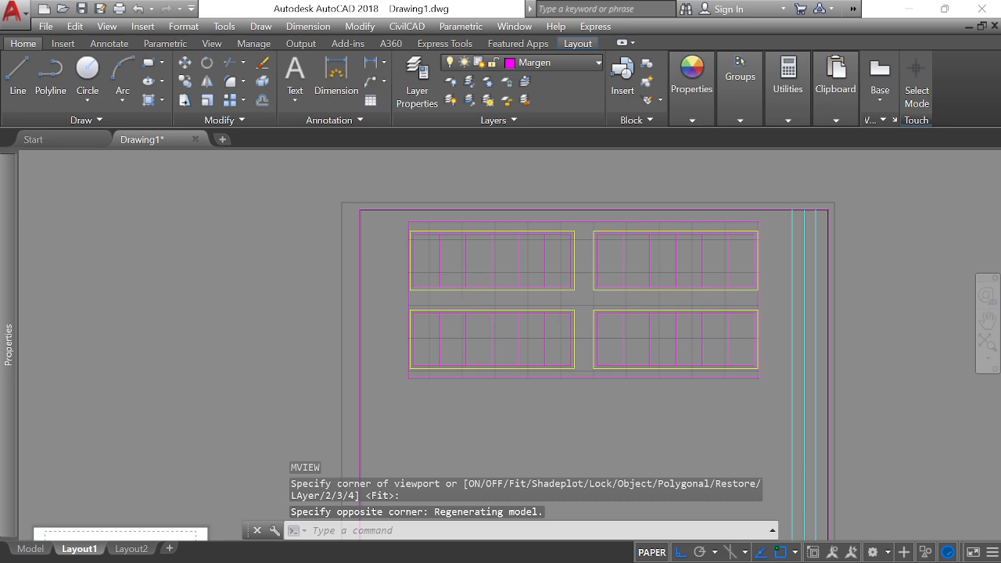
Step: Move the new viewport's frame onto the Defpoints layer
scroll(560, 305, up, 2)
scroll(566, 252, down, 2)
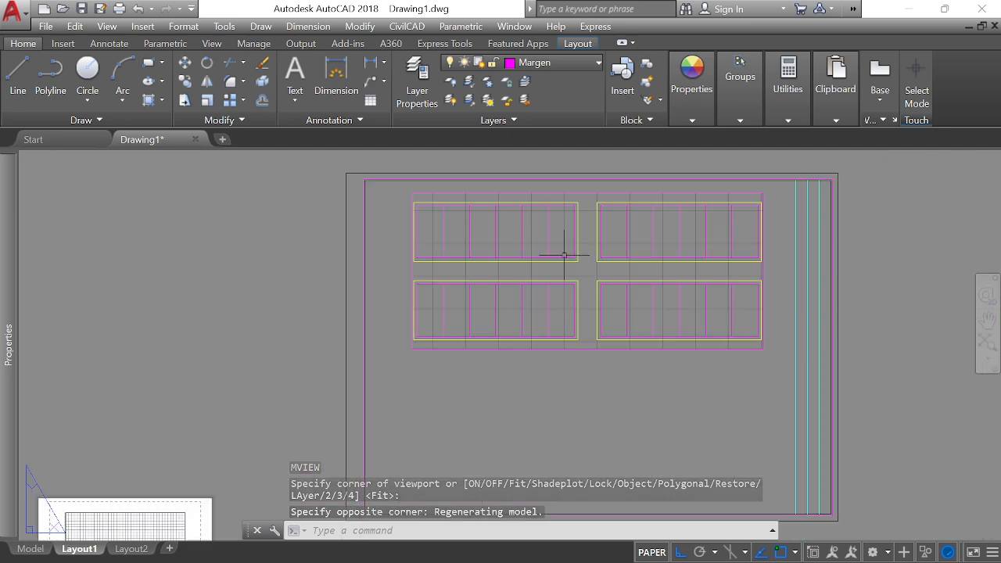
click(414, 271)
click(385, 270)
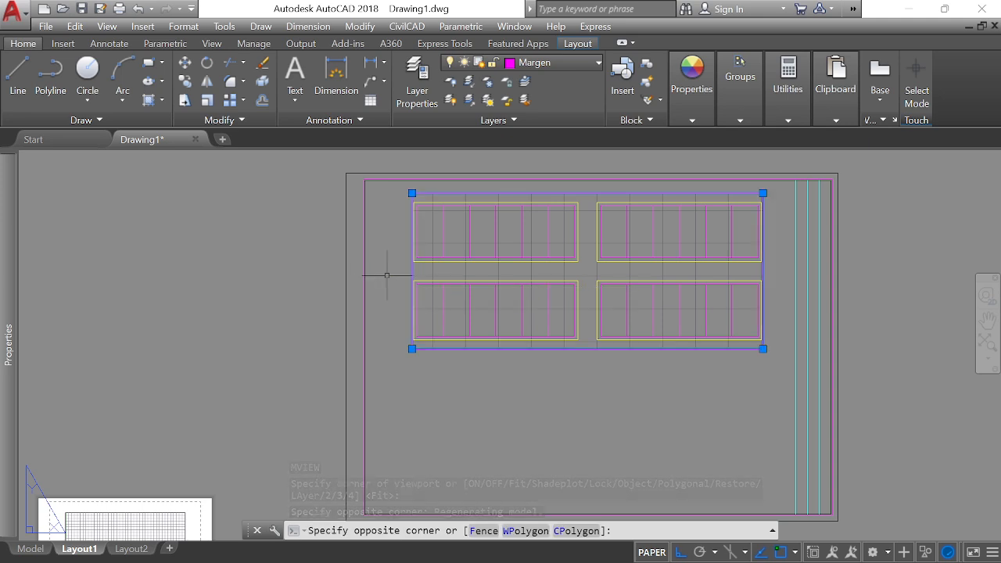
click(548, 63)
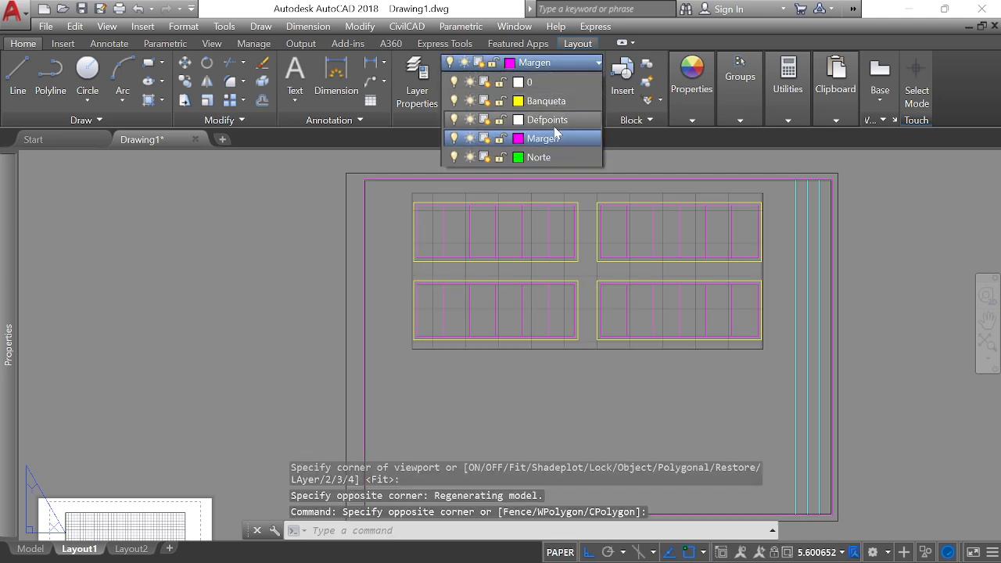
click(551, 121)
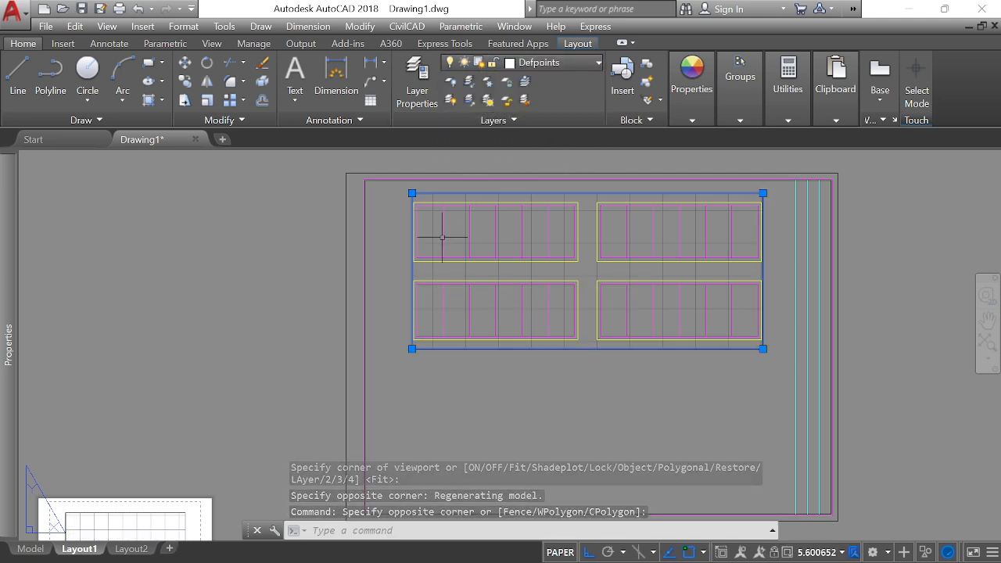
Step: Stretch the viewport's left edge outward toward the margin, and its right edge outward by about 31 units
click(413, 349)
click(382, 349)
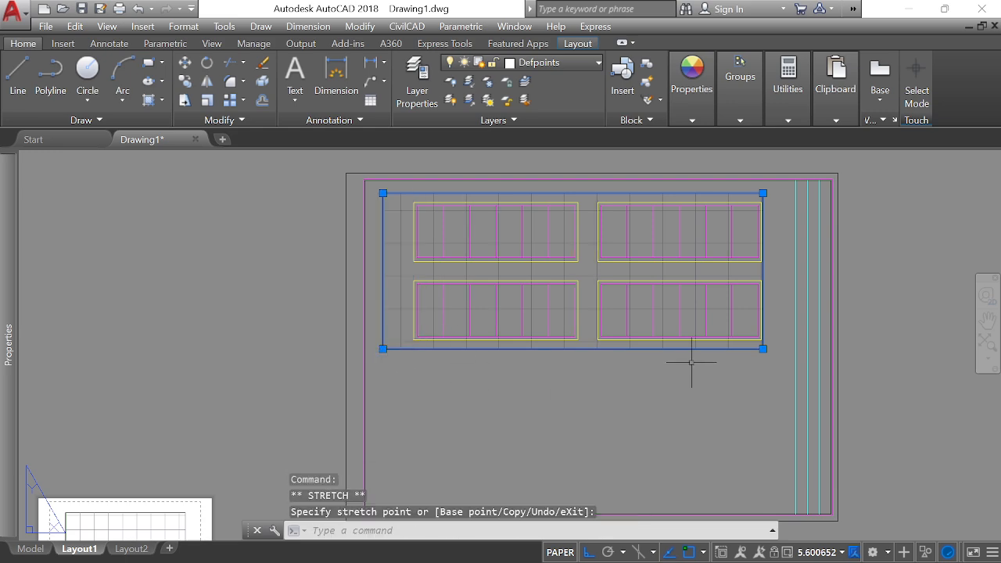
click(787, 356)
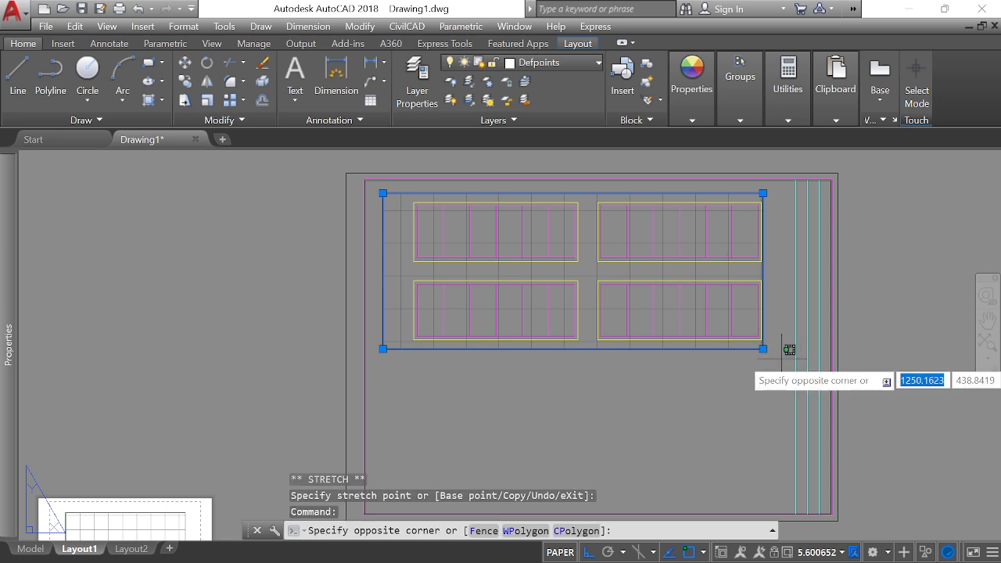
click(770, 352)
click(764, 349)
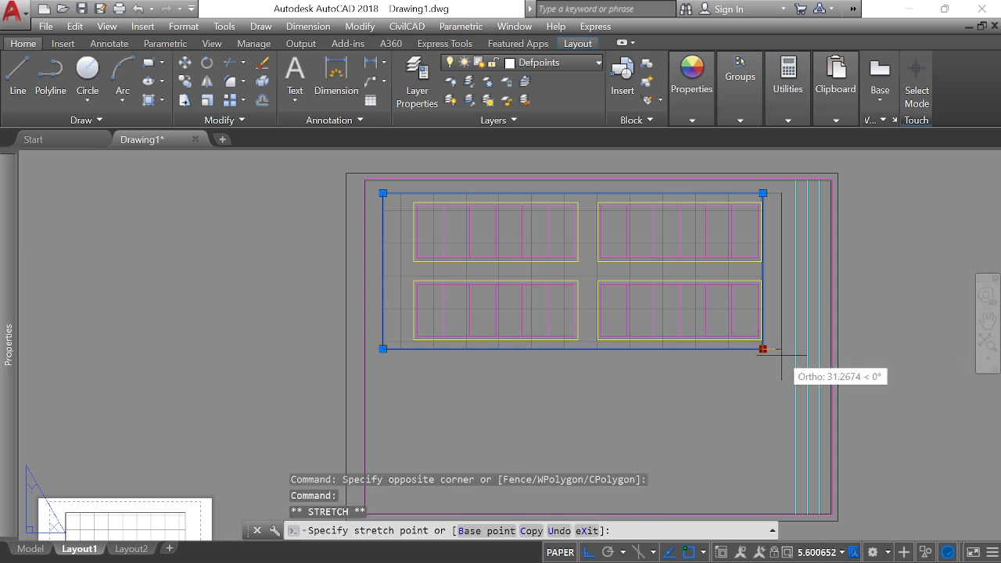
click(781, 349)
Step: Activate the viewport, pan the four blocks slightly to center them within its frame, and return to paper space
click(533, 263)
double_click(532, 263)
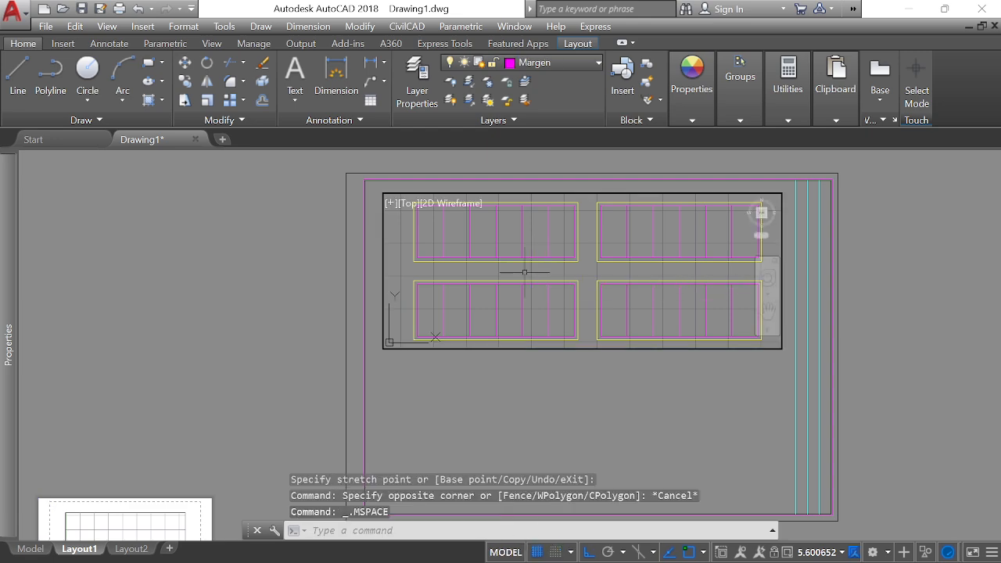
text(p)
key(Return)
drag(546, 275, 536, 277)
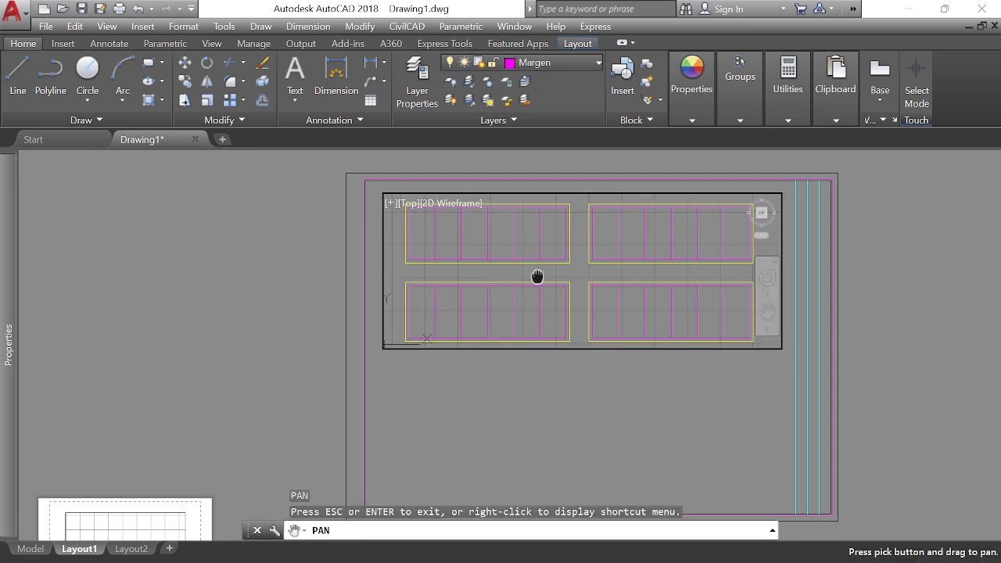
right_click(535, 275)
click(571, 286)
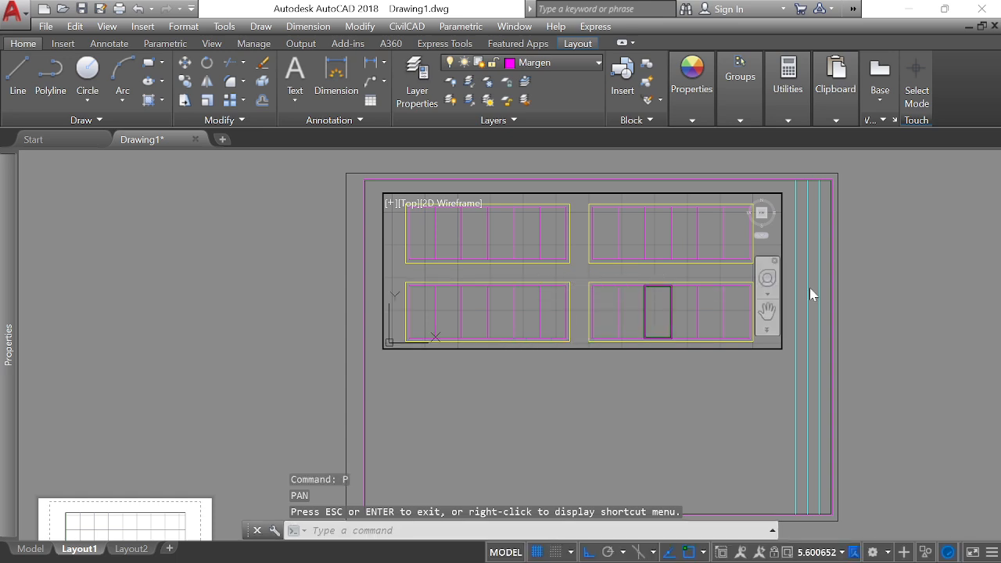
double_click(920, 278)
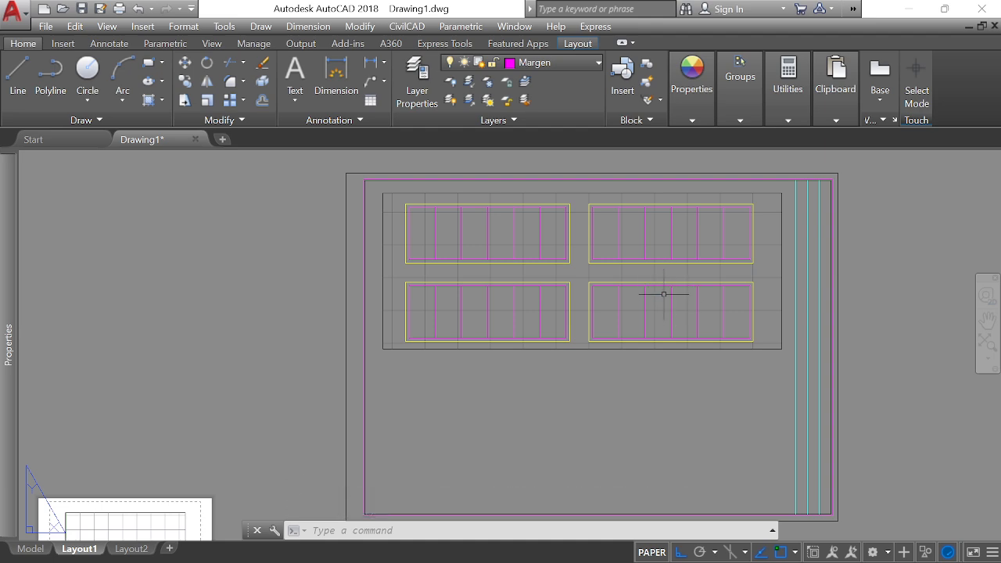
Step: List the viewport's properties with LIST and examine its scale relative to paper space
click(586, 367)
click(570, 331)
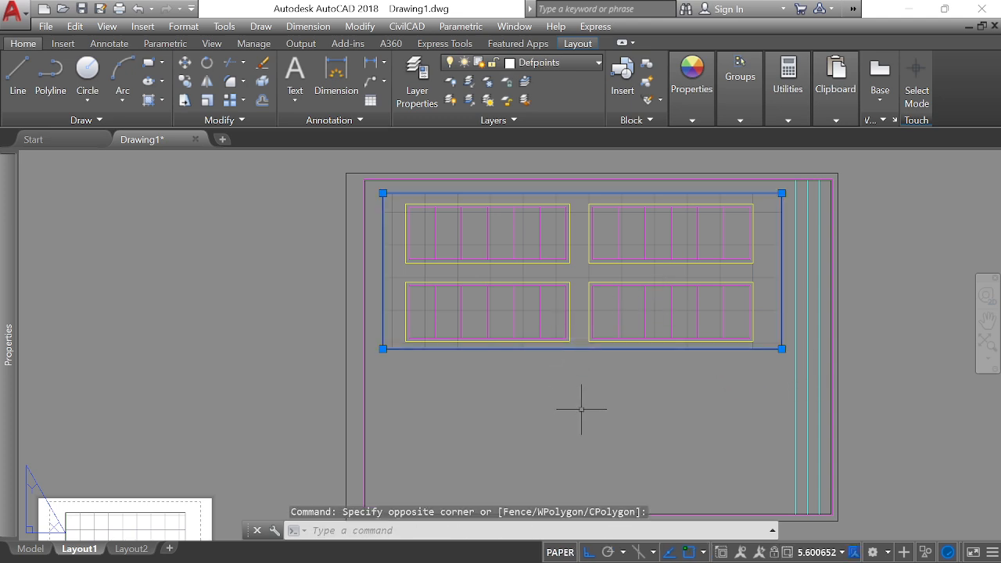
text(LI)
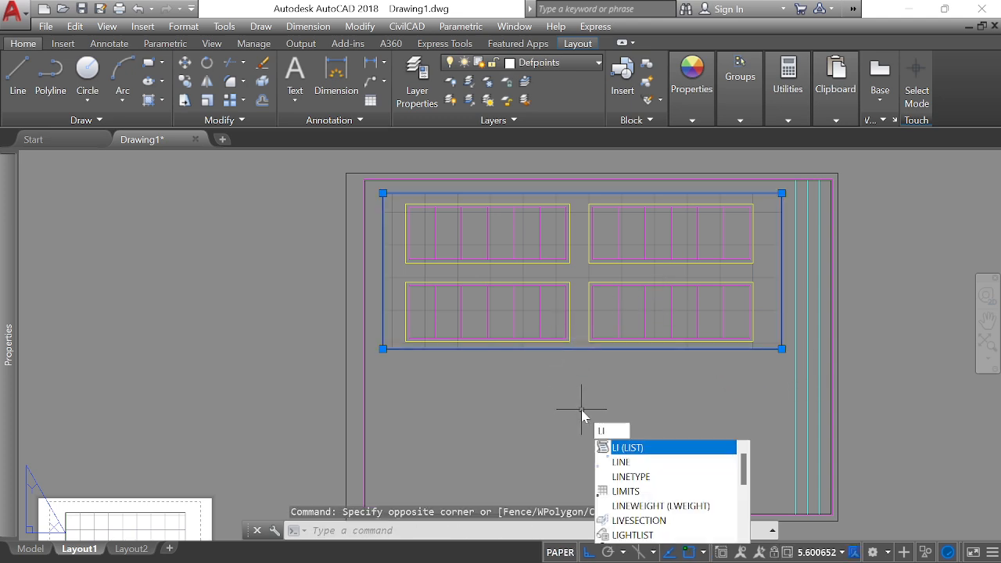
key(Return)
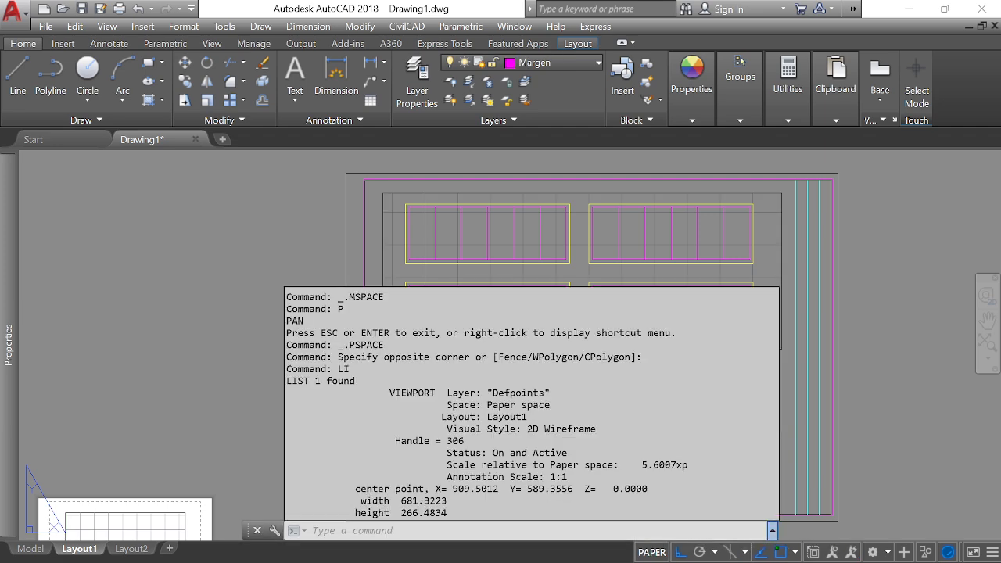
drag(447, 465, 688, 465)
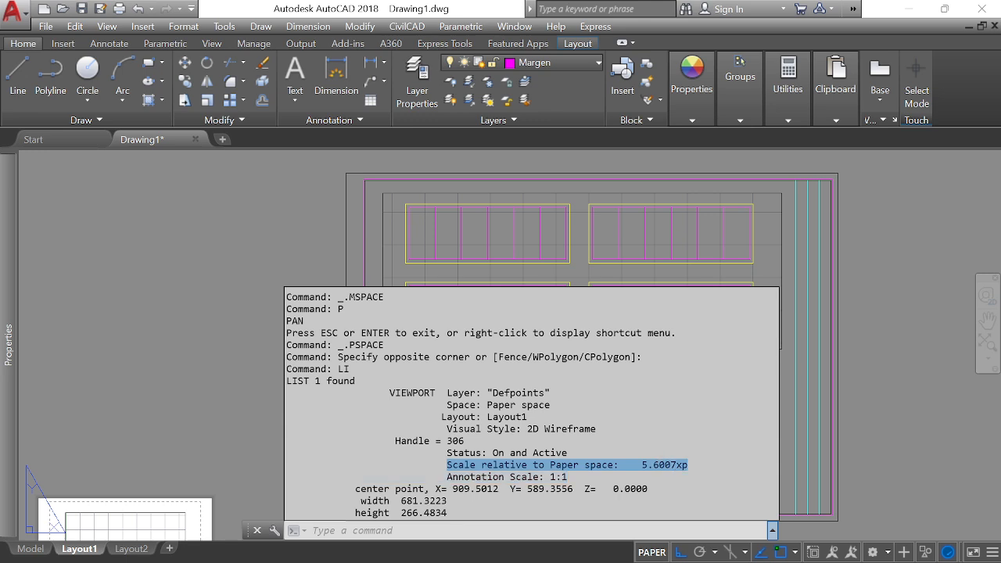
click(689, 465)
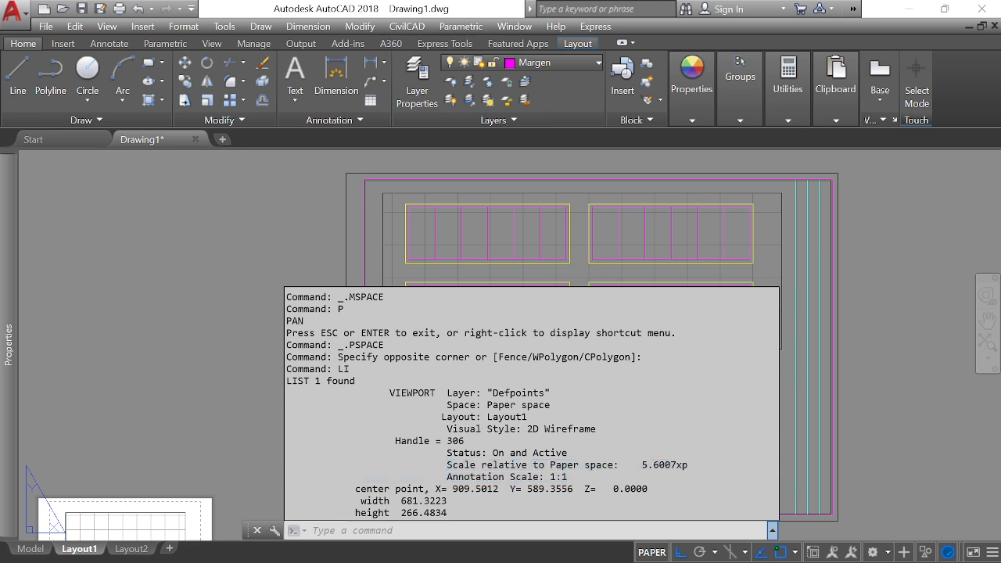
click(893, 333)
scroll(863, 196, up, 1)
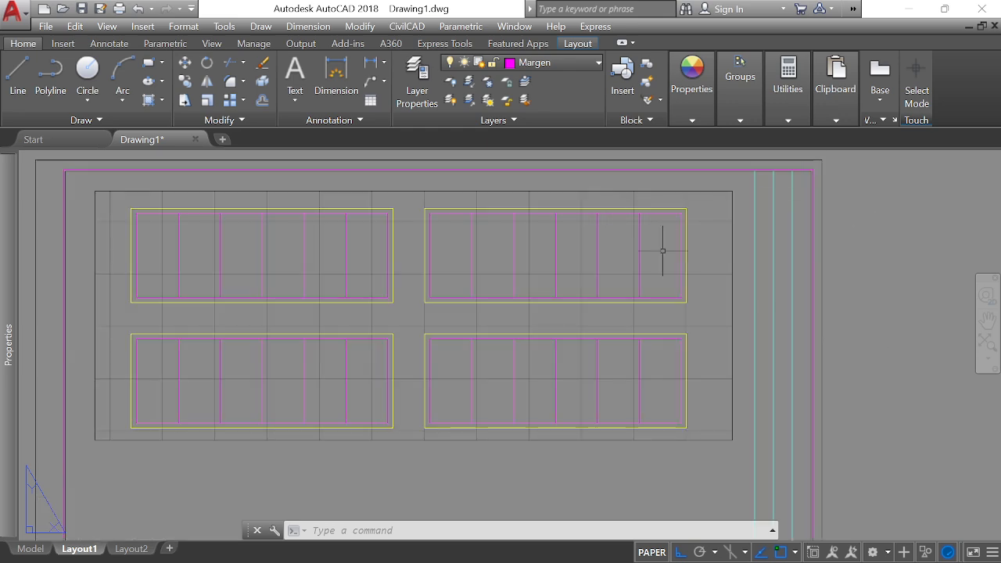
scroll(702, 315, down, 1)
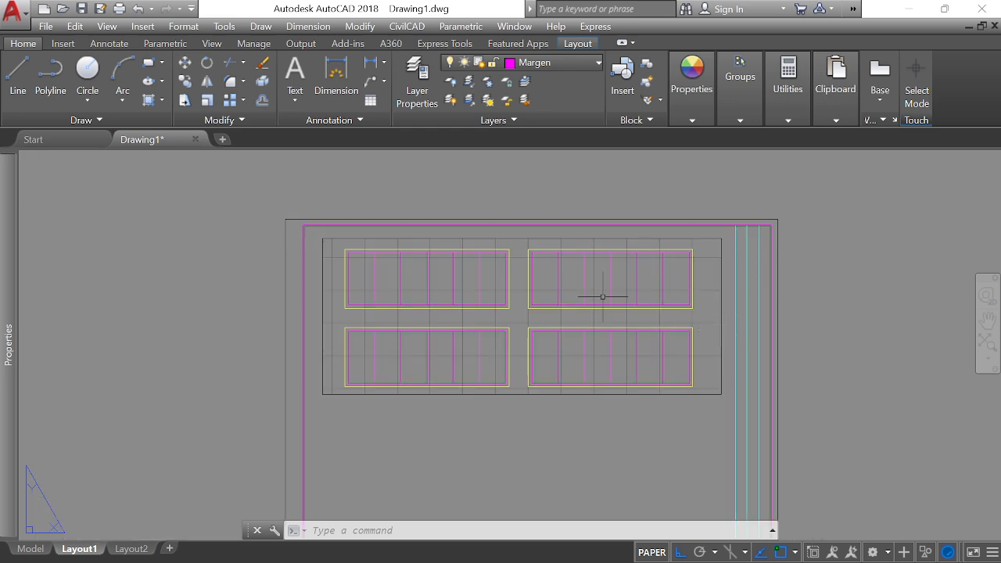
Step: Calculate 1000/5.056 with the CAL command
click(350, 531)
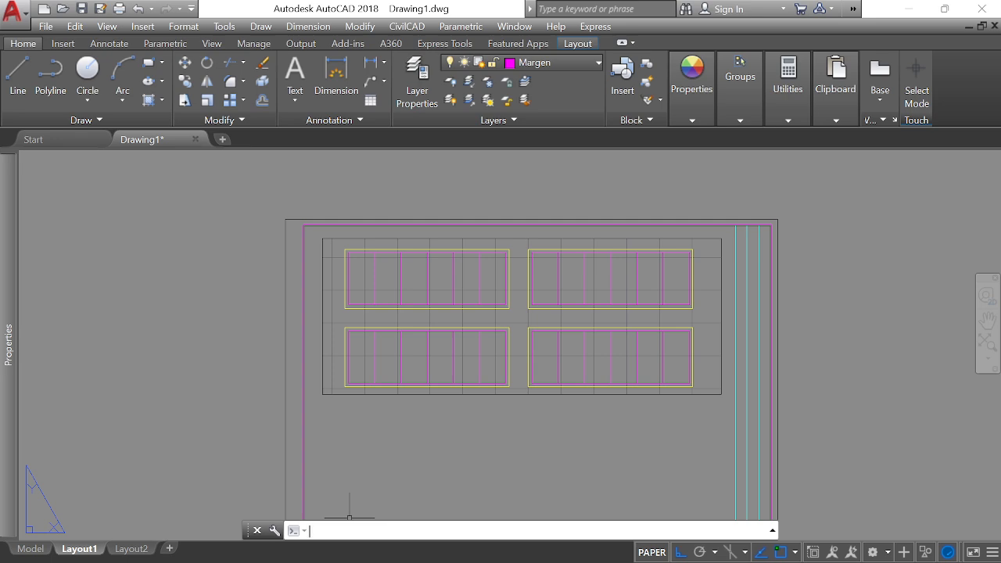
text(ca)
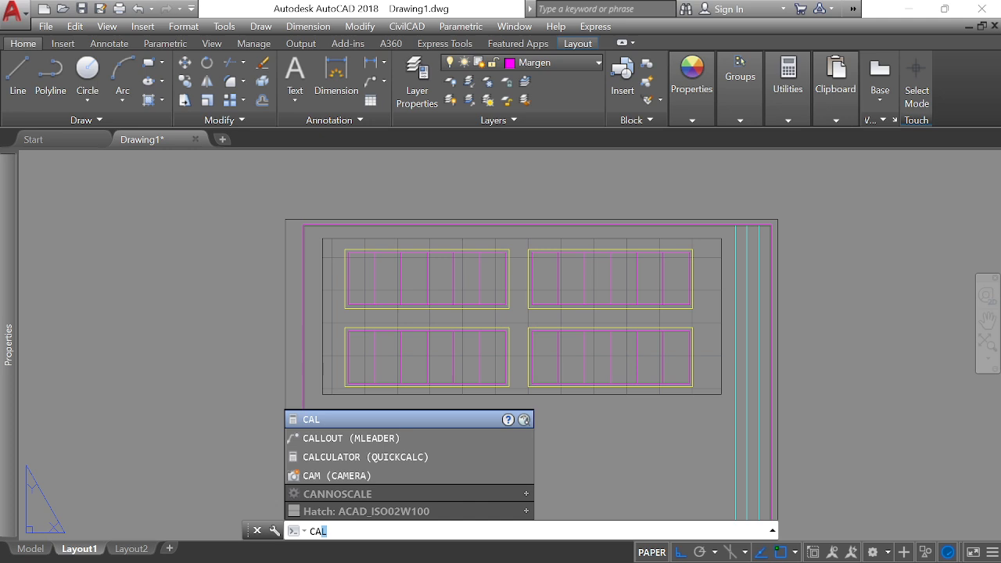
text(l)
key(Return)
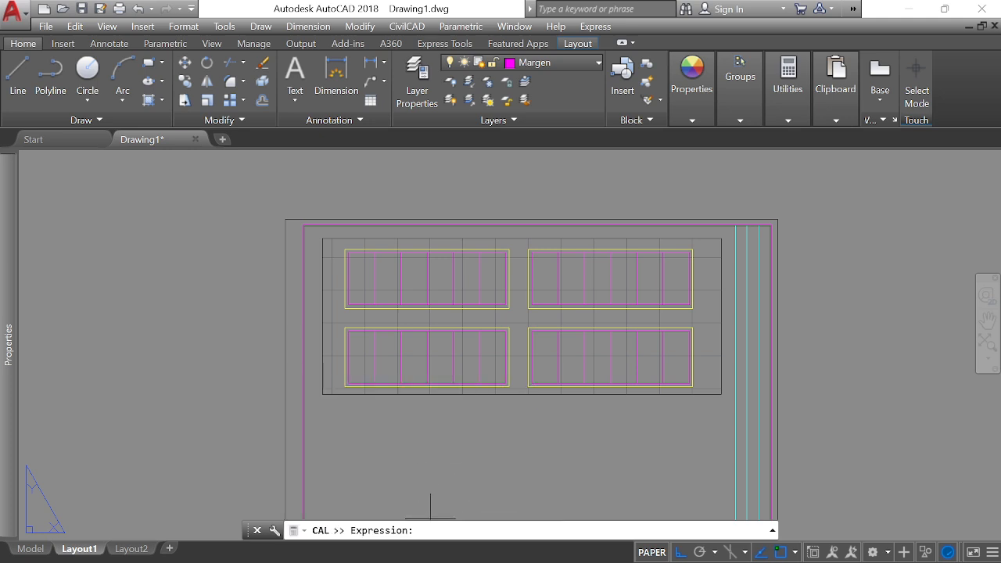
text(1000/)
text(5.005)
key(BackSpace)
key(BackSpace)
text(56)
key(Return)
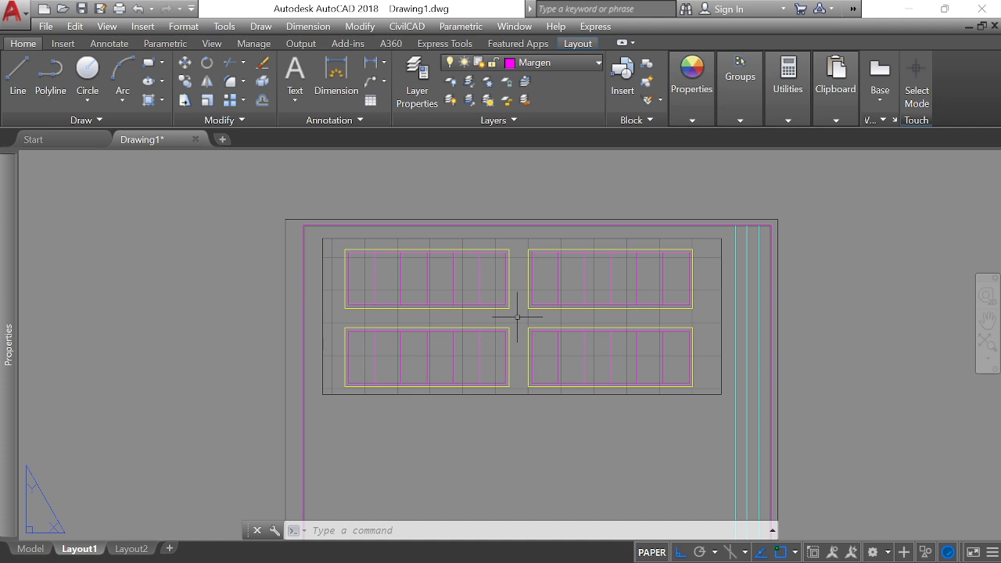
Step: Try scaling the model view inside the viewport to 200xp, undo that zoom, and return to paper space
double_click(517, 316)
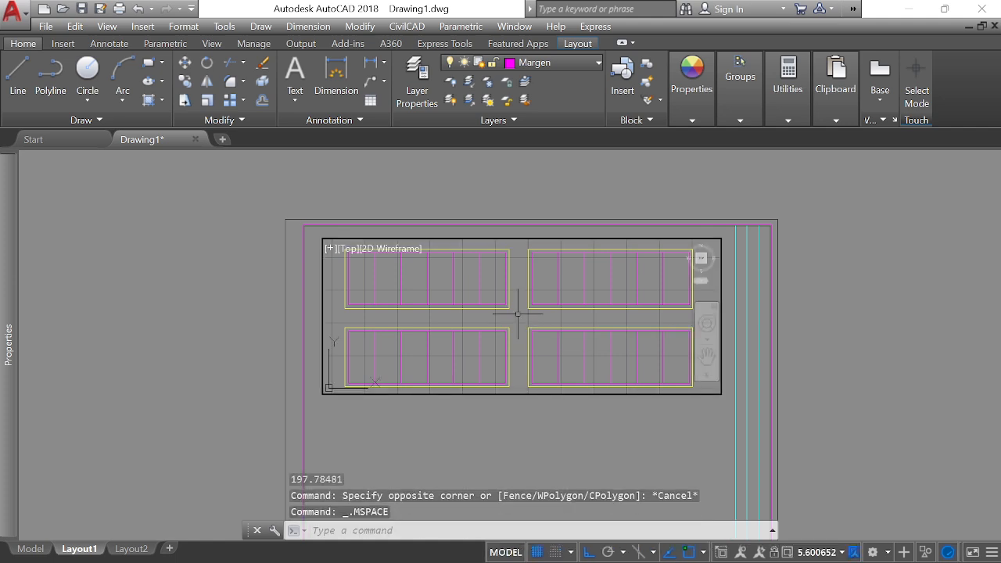
double_click(863, 324)
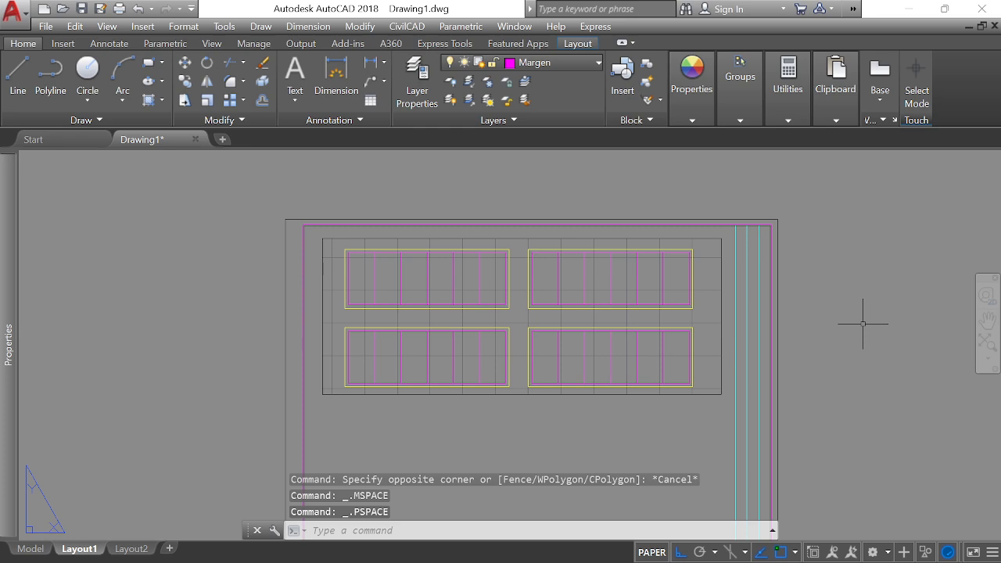
double_click(519, 316)
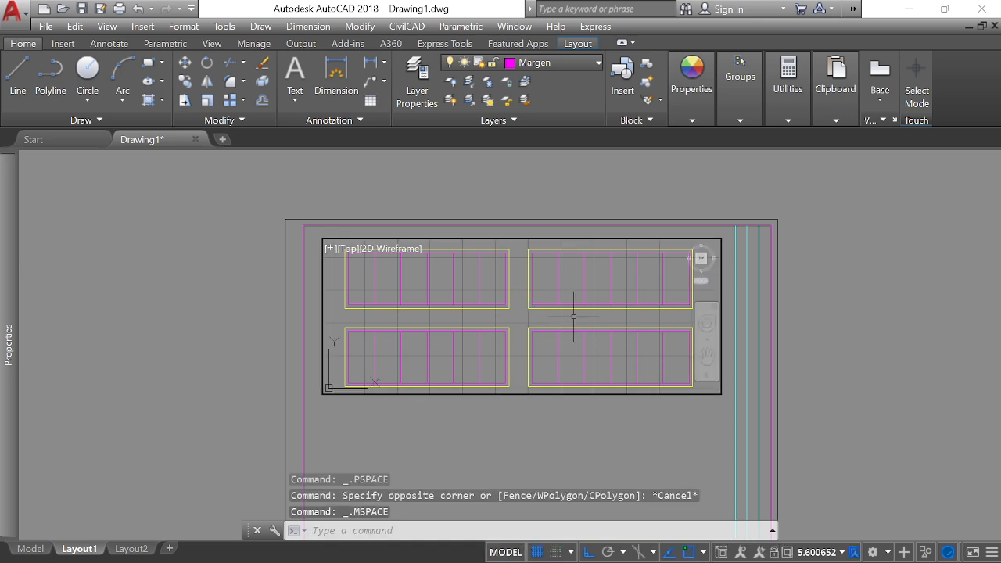
text(z)
key(Return)
text(s)
key(Return)
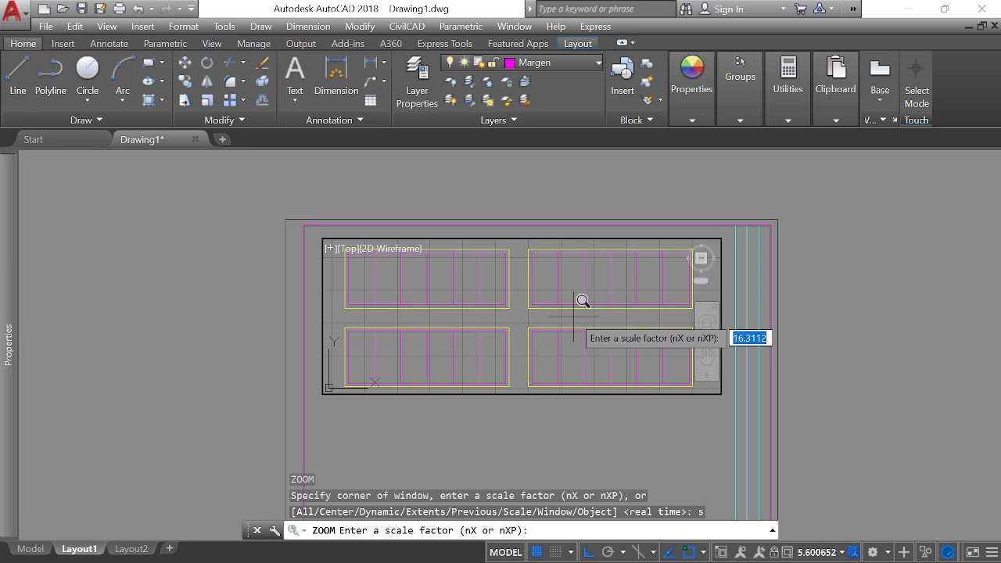
text(200)
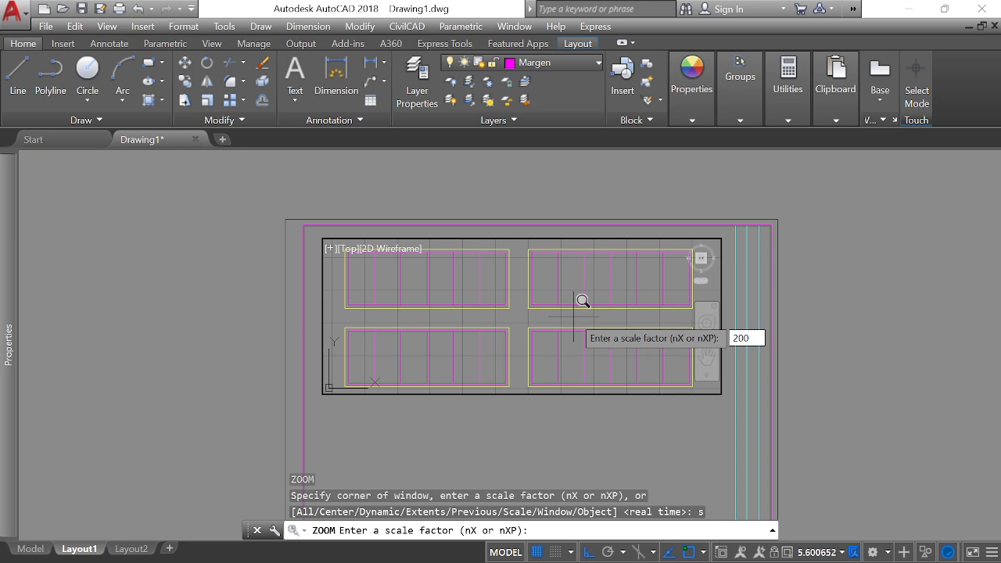
text(xp)
key(Return)
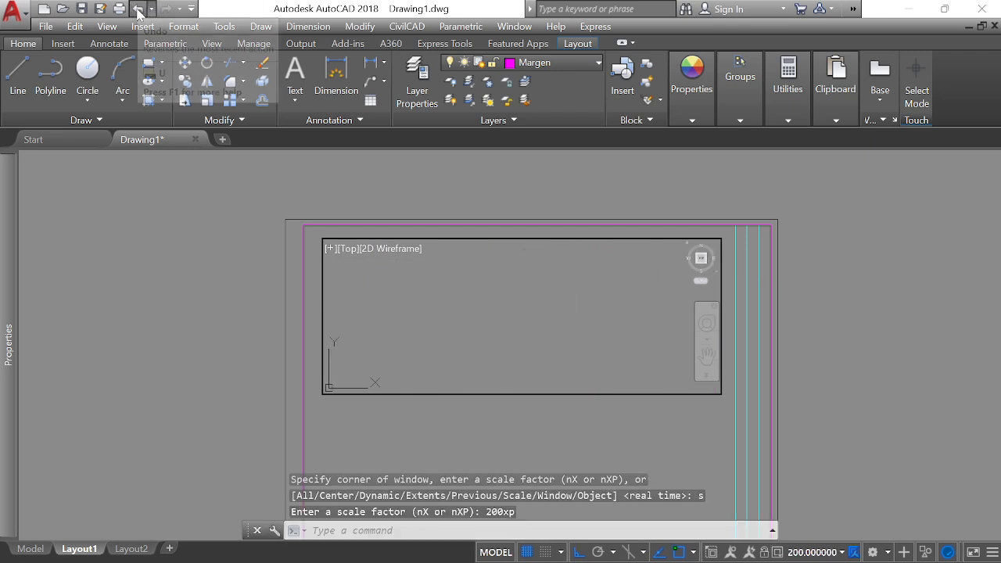
click(138, 13)
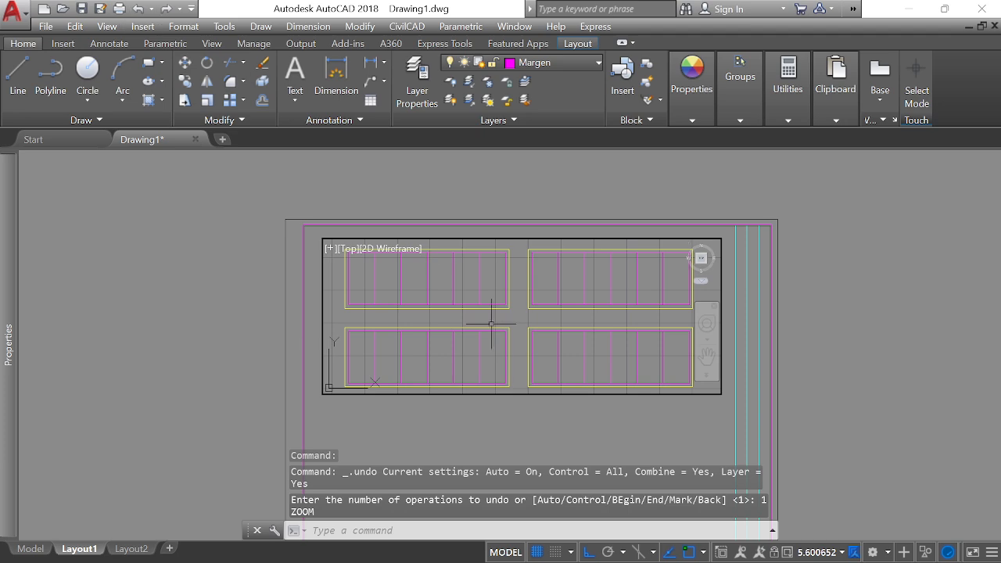
double_click(869, 347)
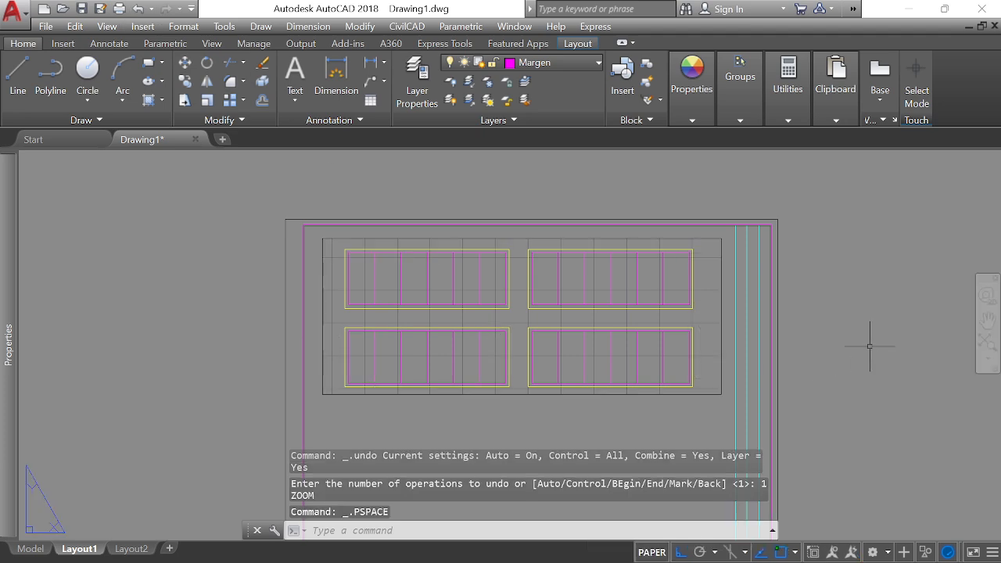
Step: Set the viewport's model view to a zoom scale of 5xp and return to paper space
double_click(525, 316)
text(z)
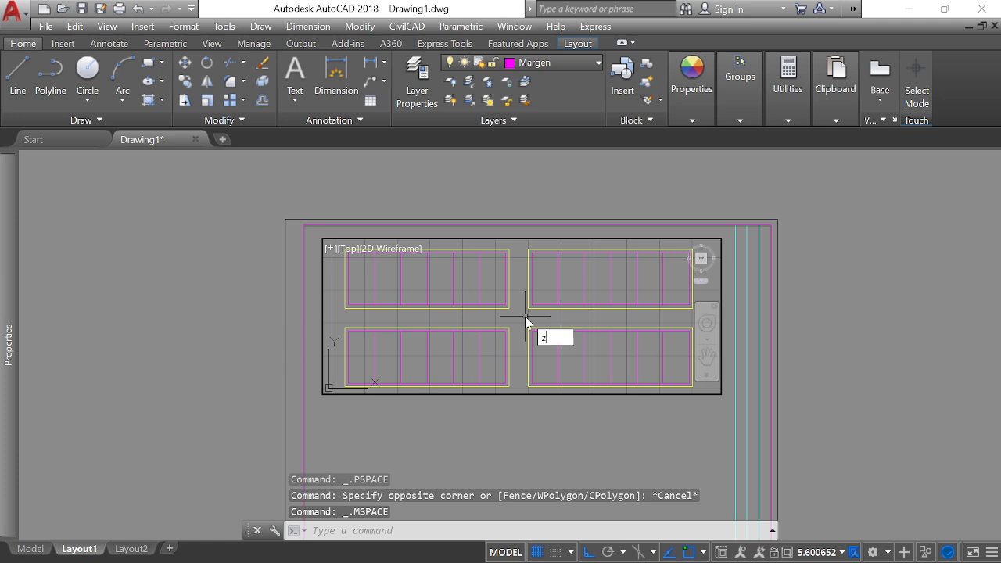
key(Return)
text(s)
key(Return)
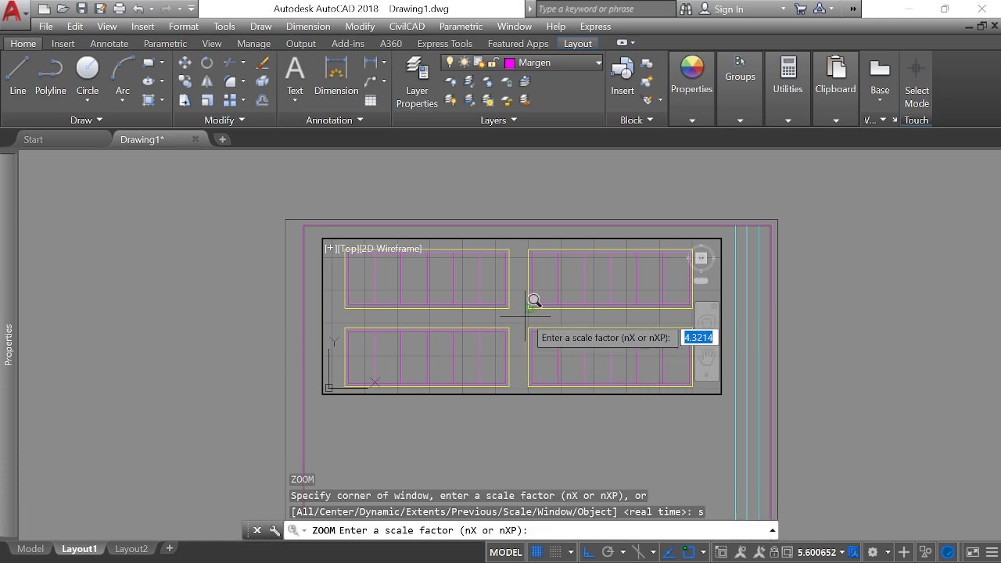
text(5xp)
key(Return)
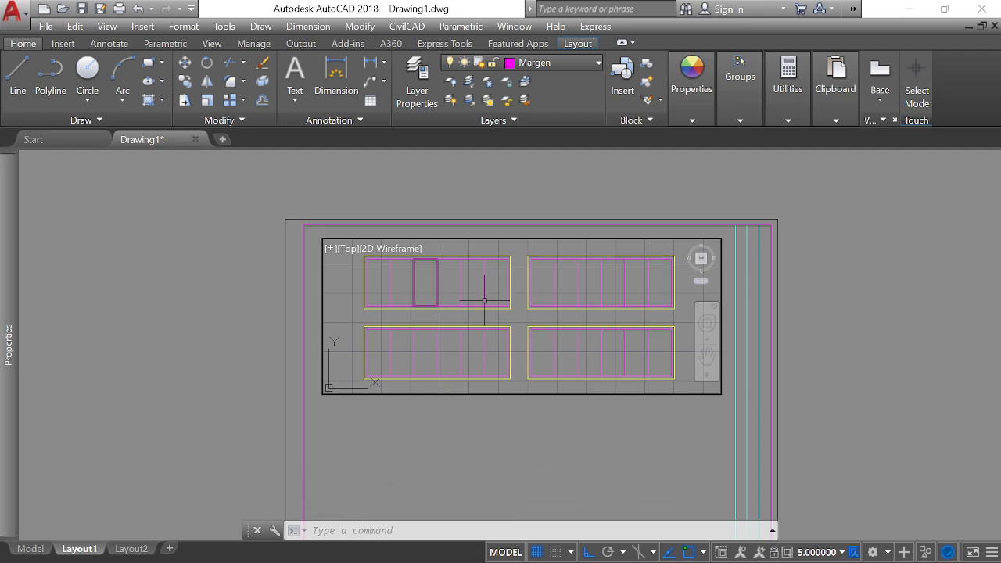
double_click(863, 322)
Step: List the viewport's properties with LIST and check its scale relative to paper space after the 5xp zoom
scroll(503, 381, up, 2)
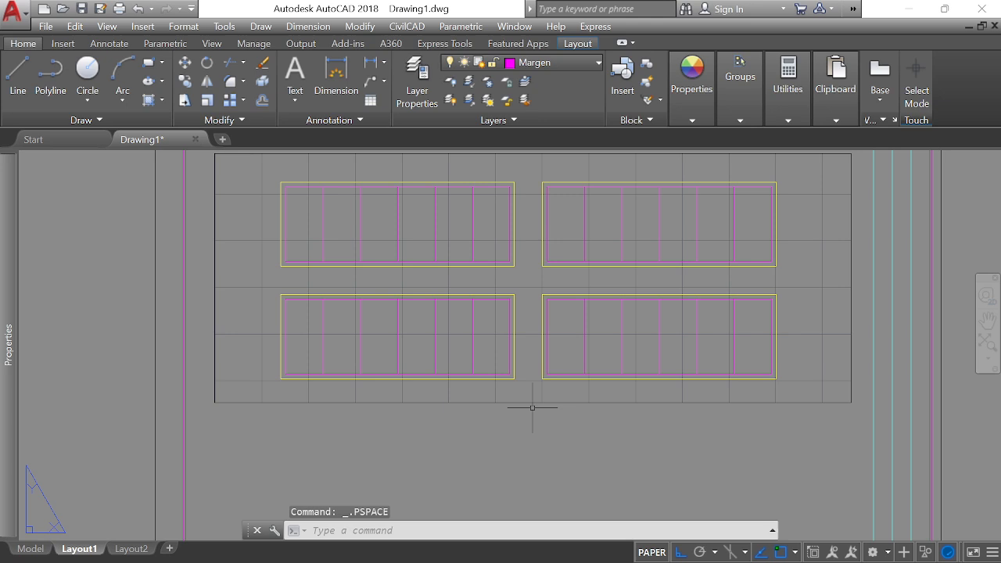
click(532, 407)
click(520, 387)
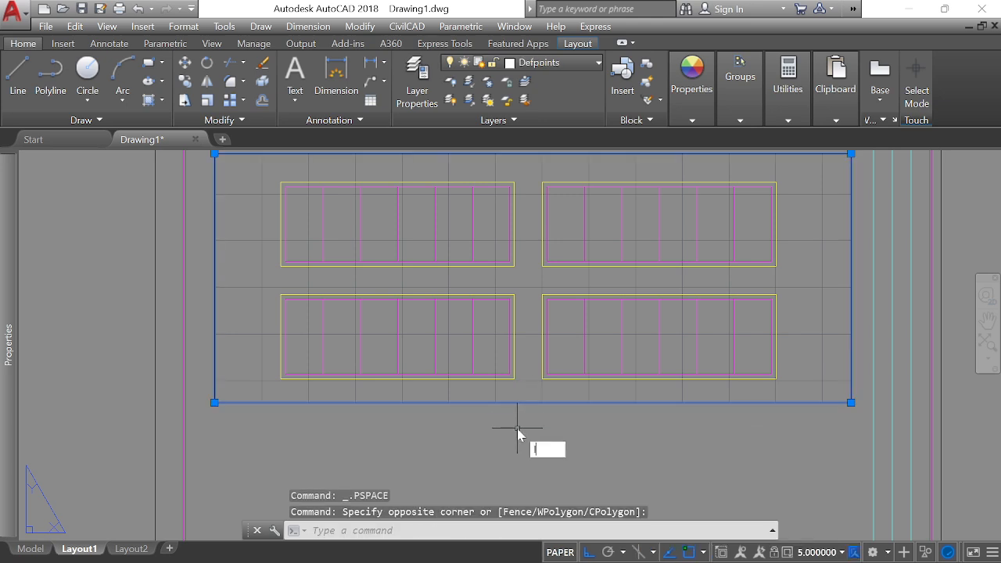
text(LI)
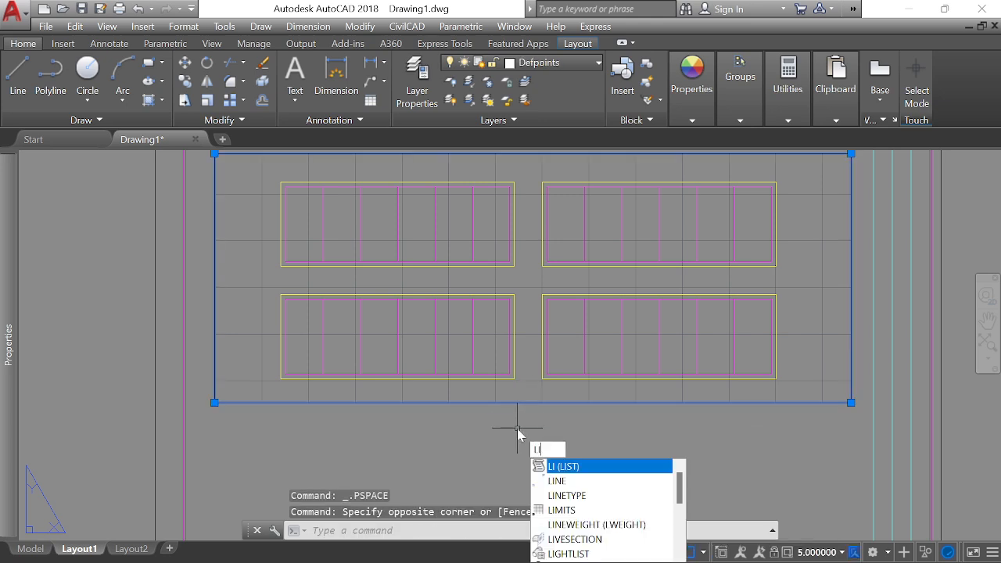
key(Return)
key(F2)
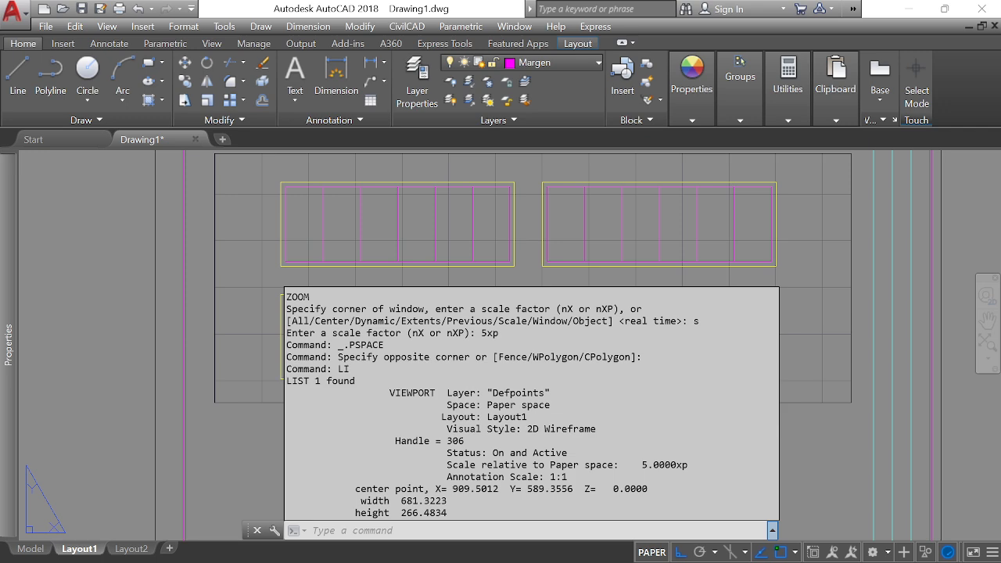
drag(641, 465, 688, 465)
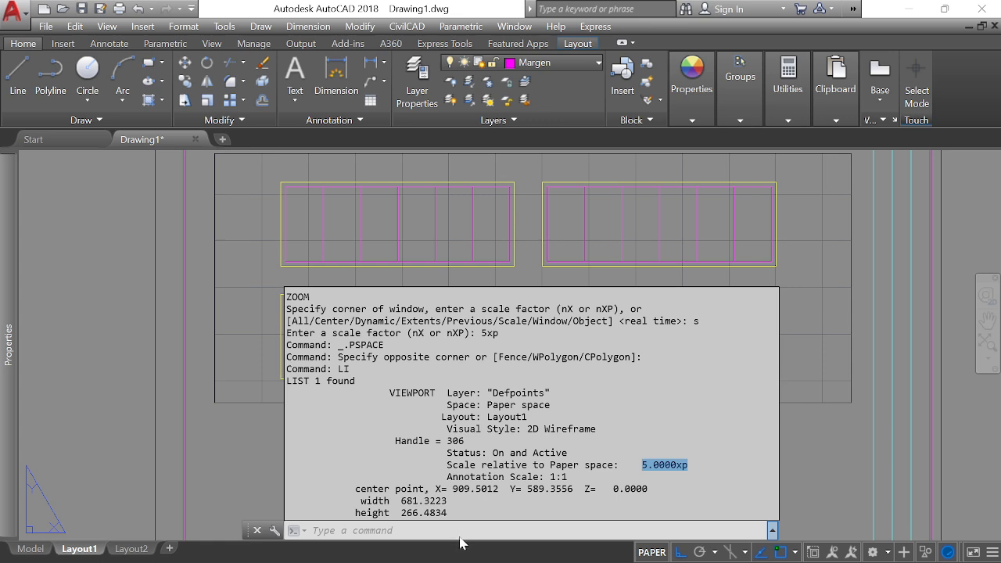
key(F2)
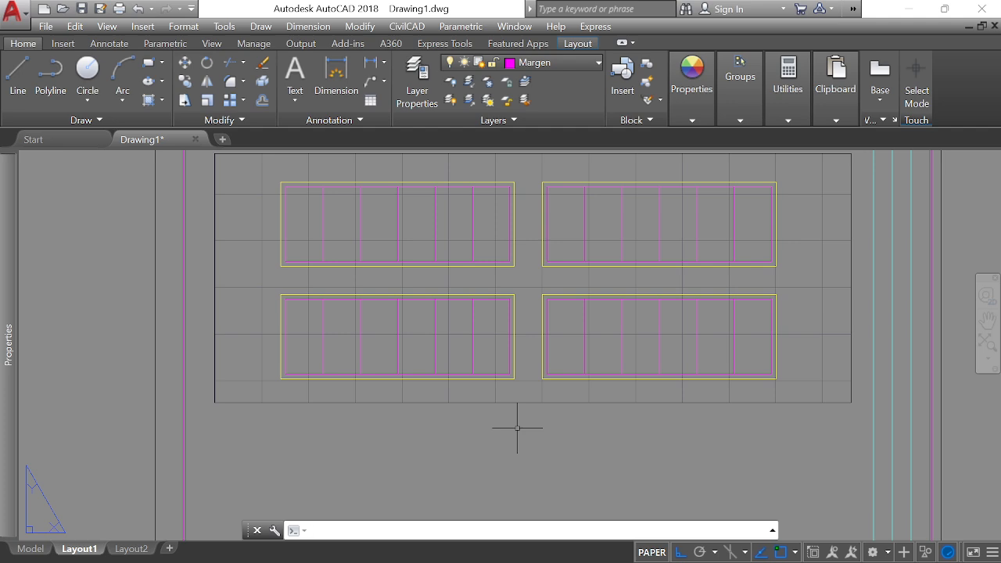
Step: Calculate 1000/5 with the CAL command to get the scale denominator for 5xp
text(1000)
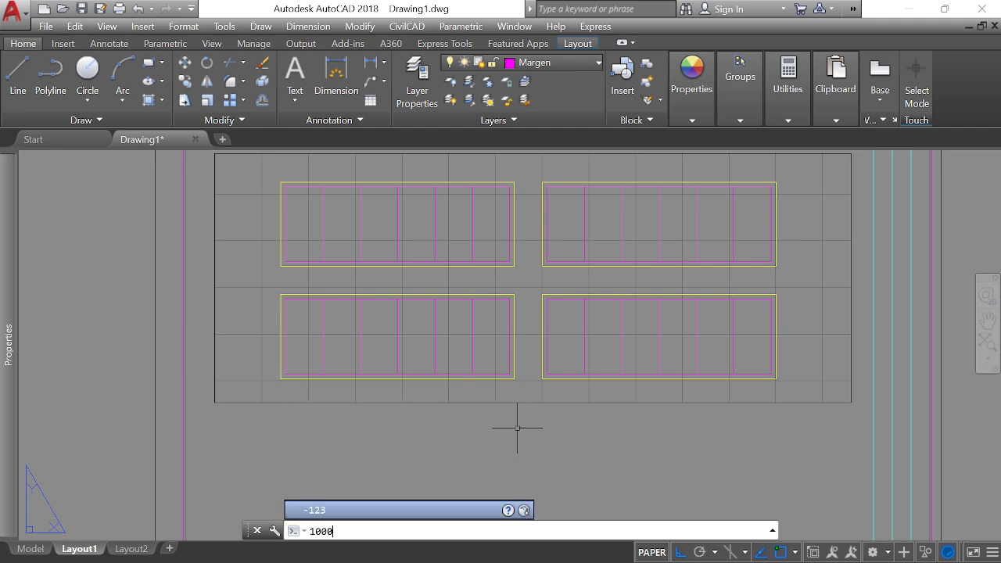
key(BackSpace)
key(BackSpace)
key(BackSpace)
key(BackSpace)
text(cal)
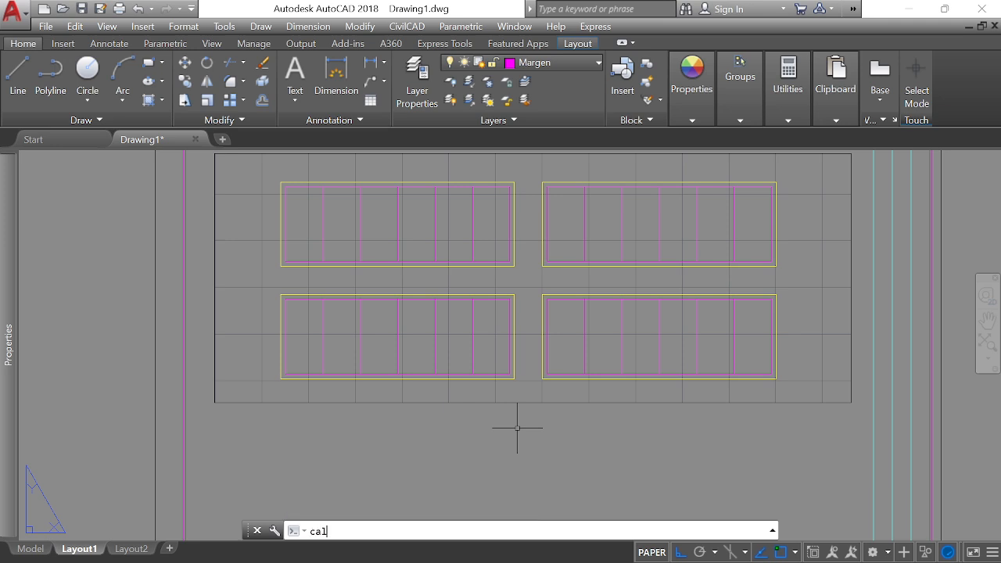
key(Return)
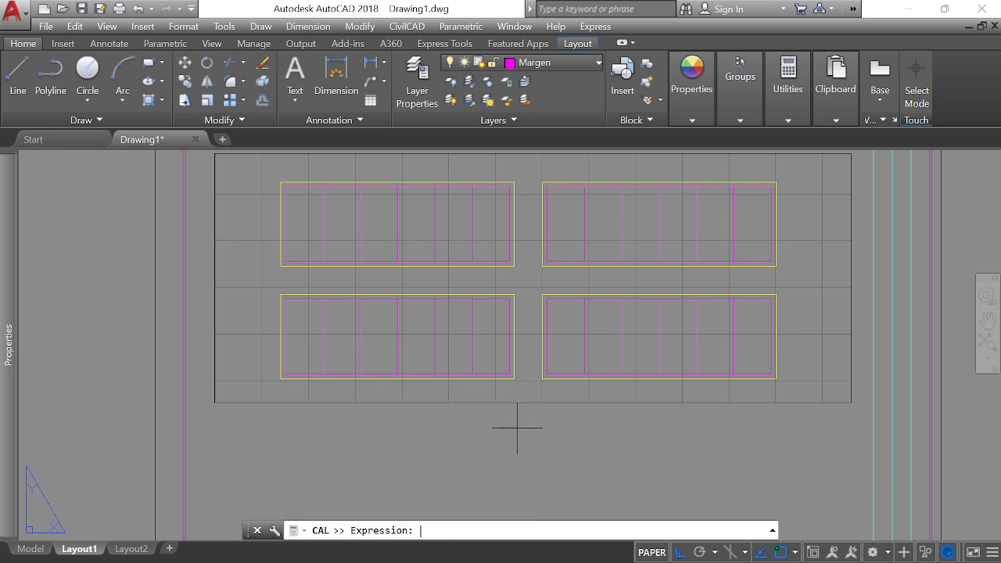
text(1000/5)
key(Return)
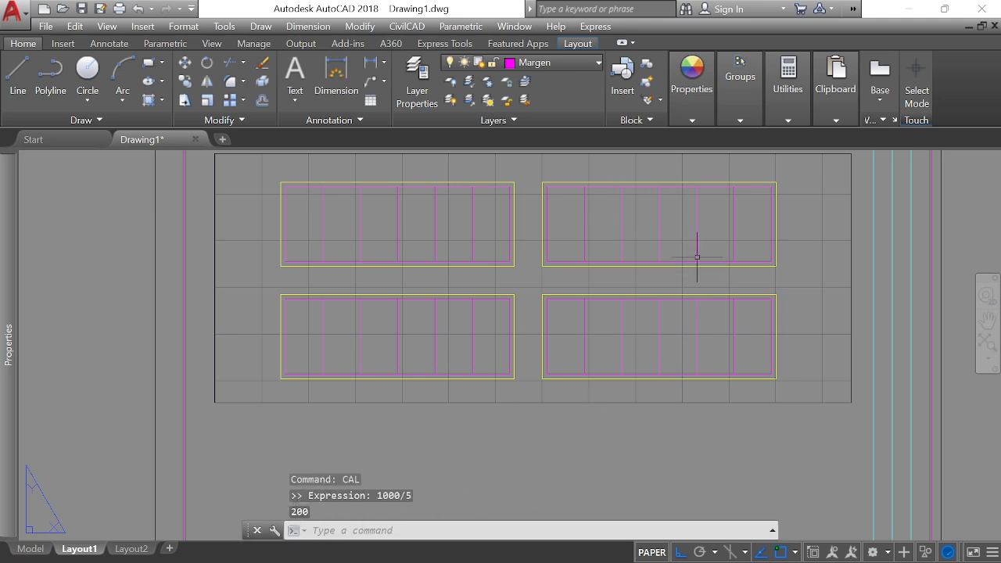
scroll(479, 348, down, 2)
scroll(520, 291, up, 2)
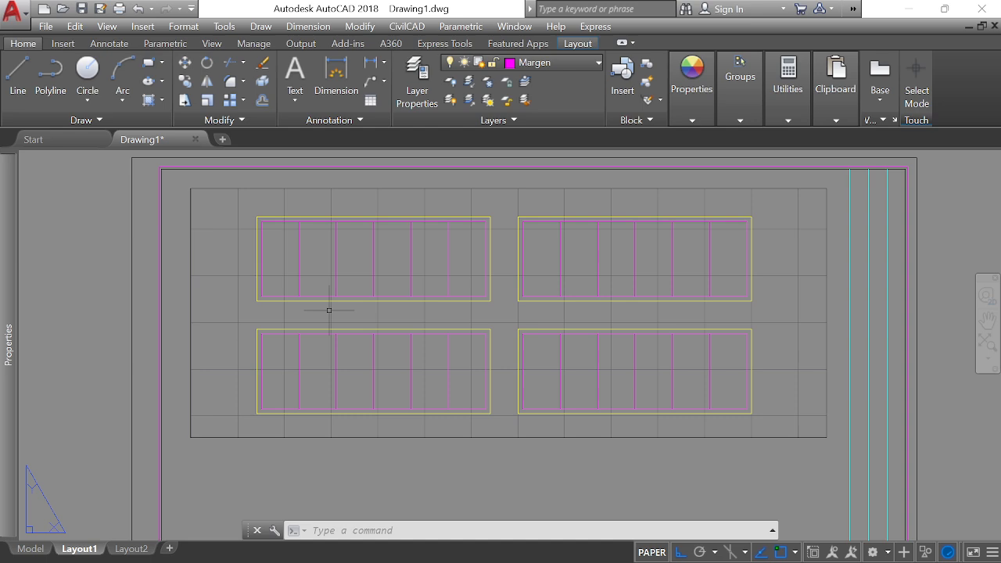
double_click(503, 312)
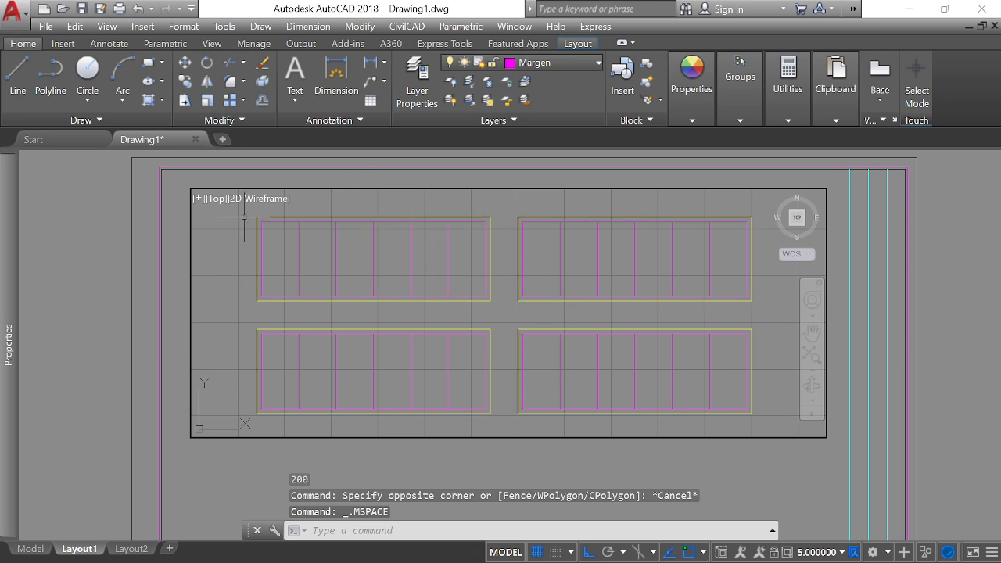
double_click(61, 252)
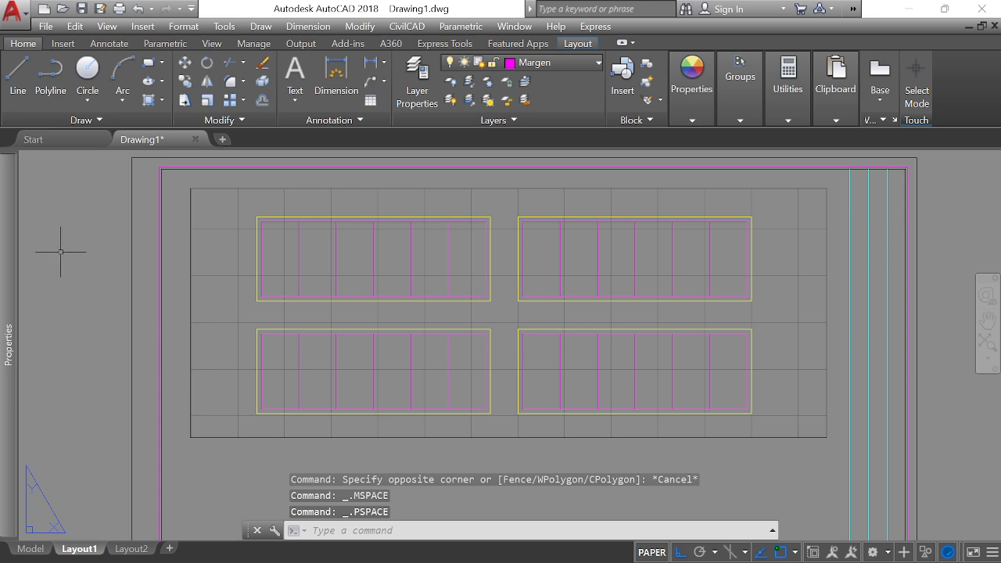
Step: Set the viewport's model view to a zoom scale of 4xp and return to paper space
double_click(503, 310)
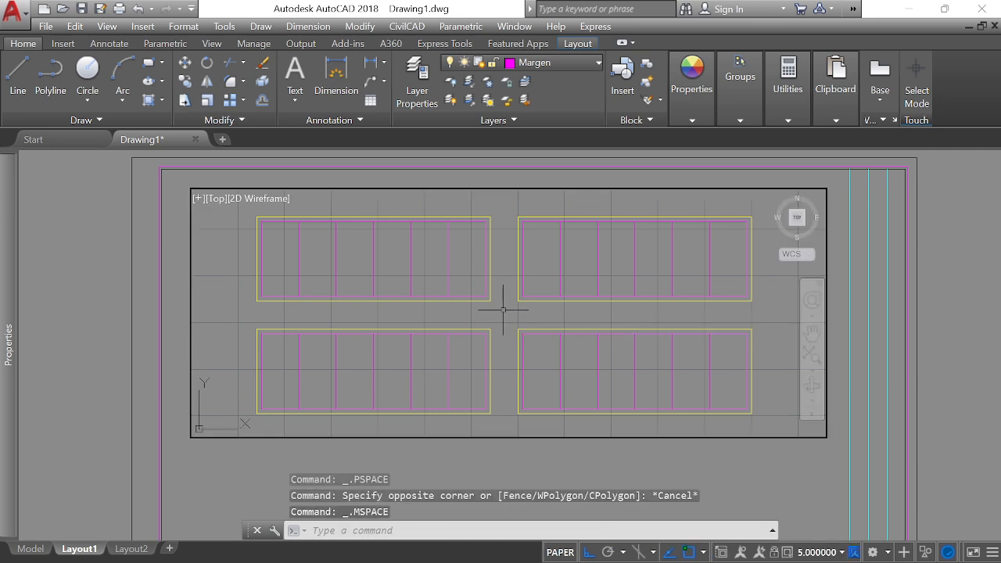
text(z)
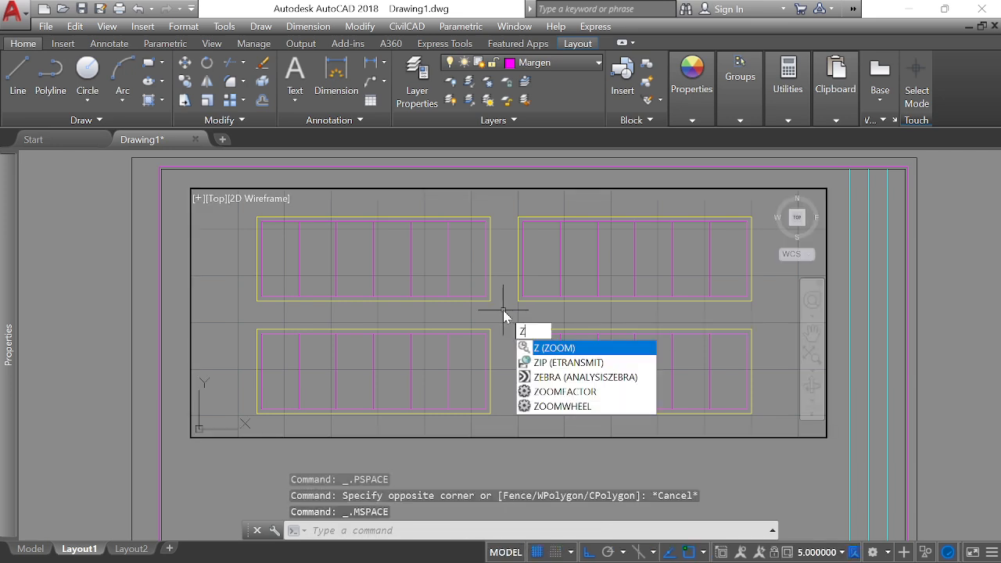
key(Return)
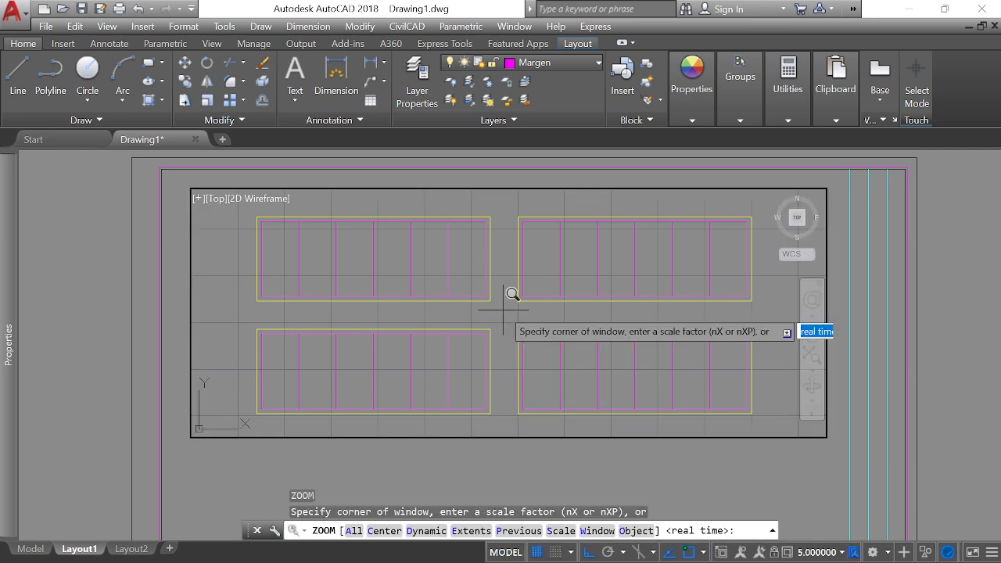
text(s)
key(Return)
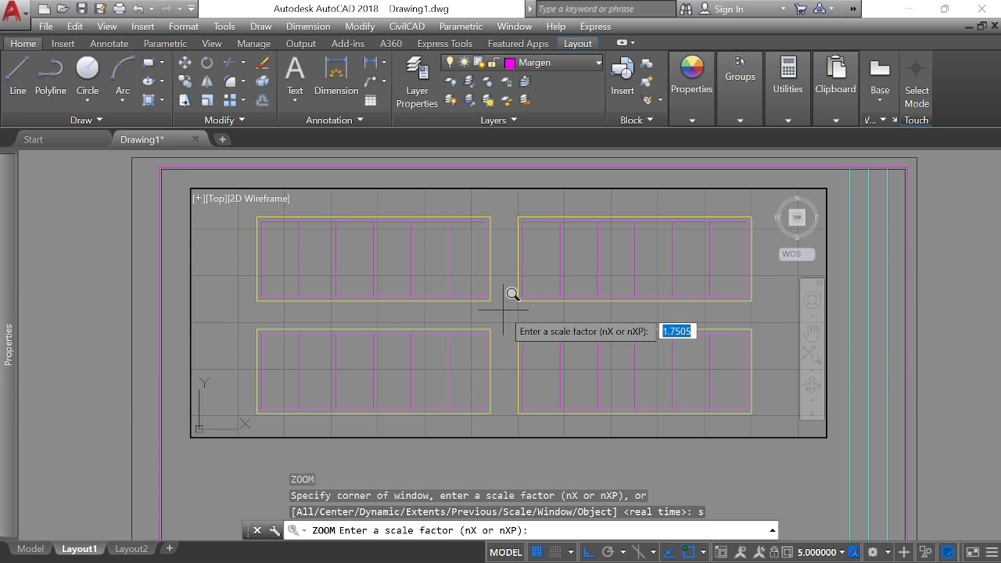
text(4xp)
key(Return)
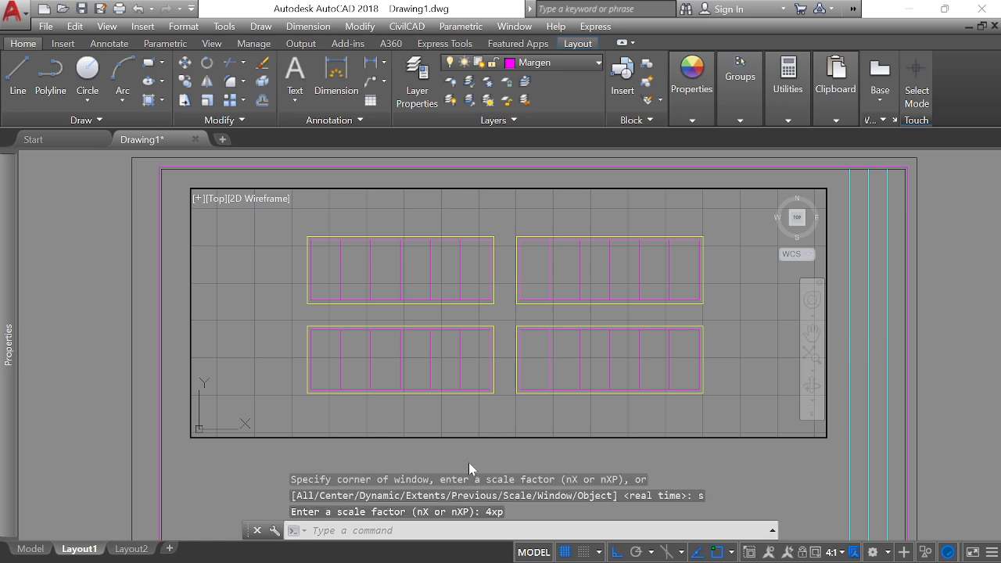
double_click(447, 458)
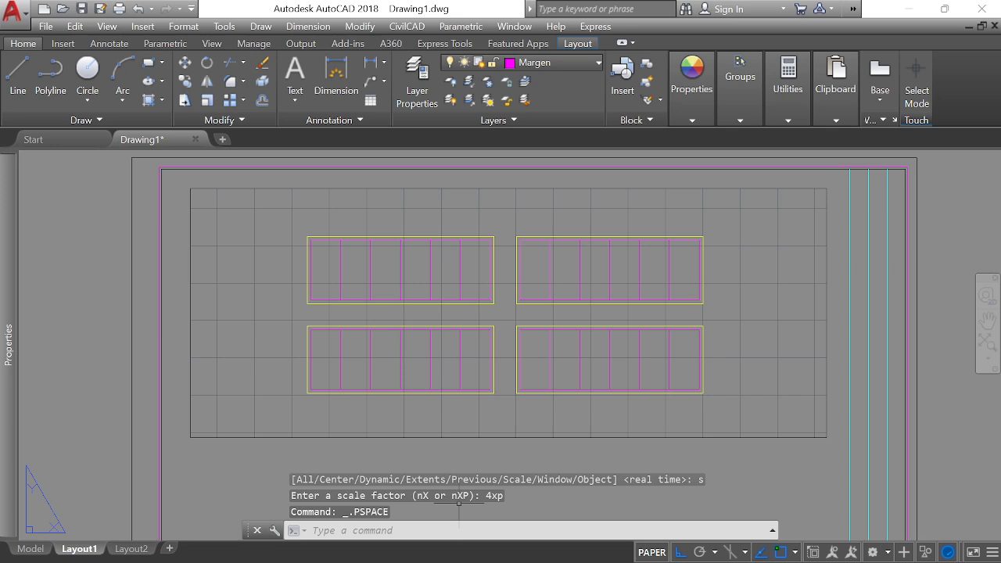
Step: Calculate 1000/4 with the CAL command to get the scale denominator for 4xp
text(cal)
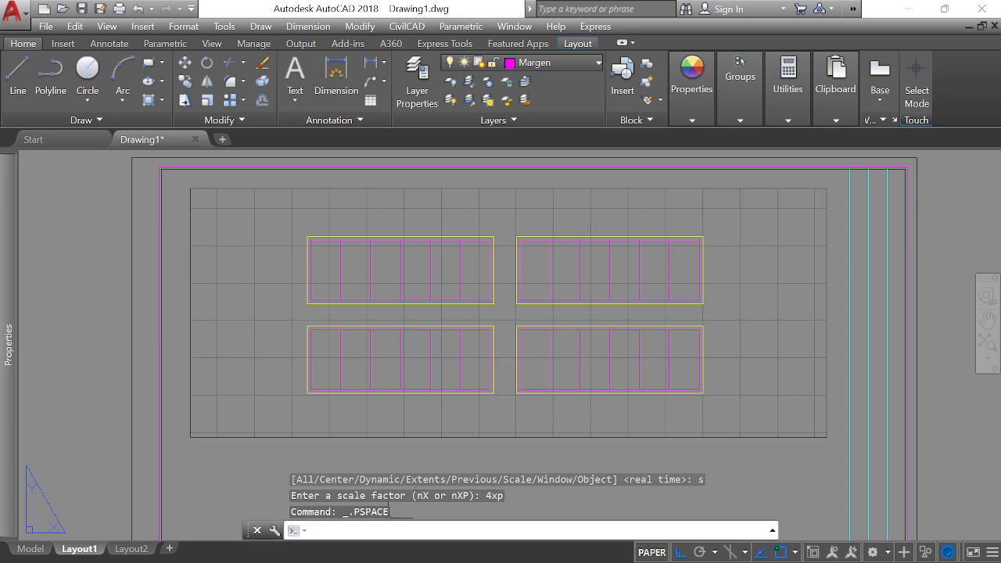
text(l)
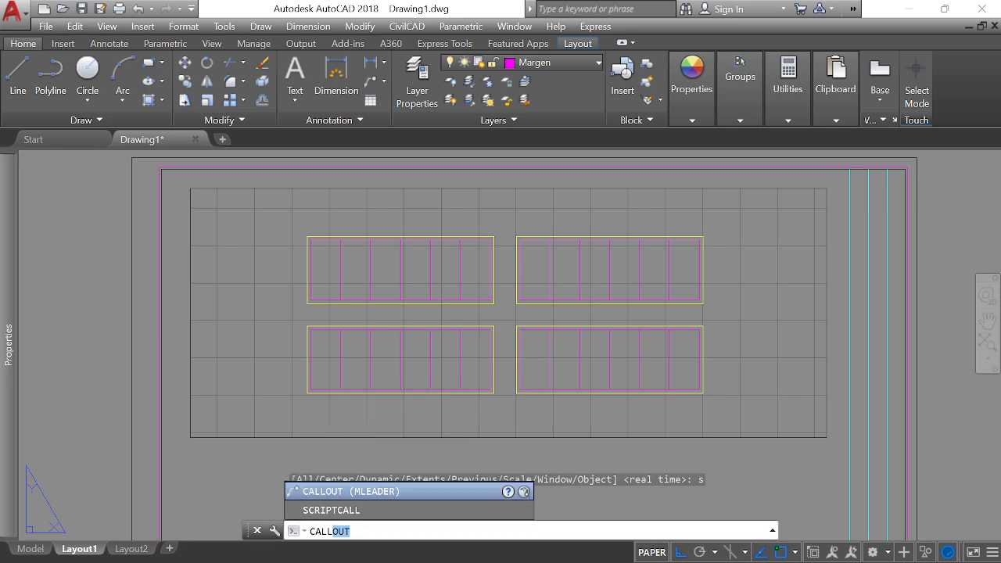
key(BackSpace)
key(BackSpace)
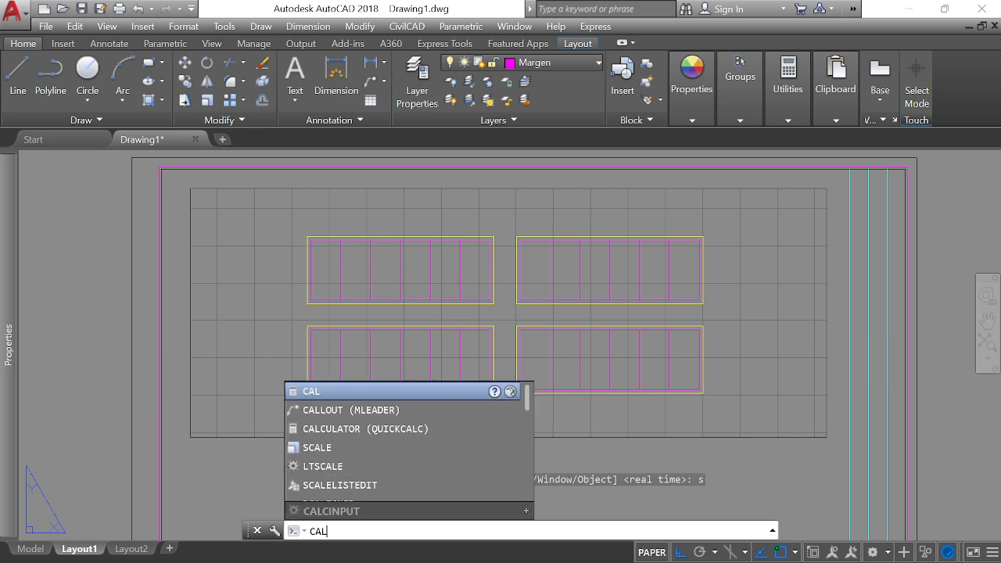
key(Return)
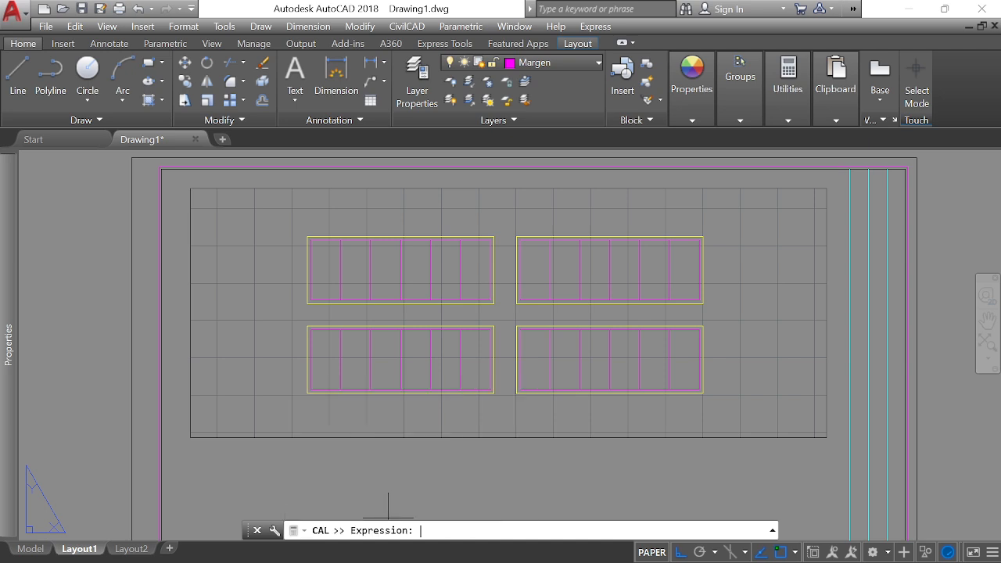
text(1000/4)
key(Return)
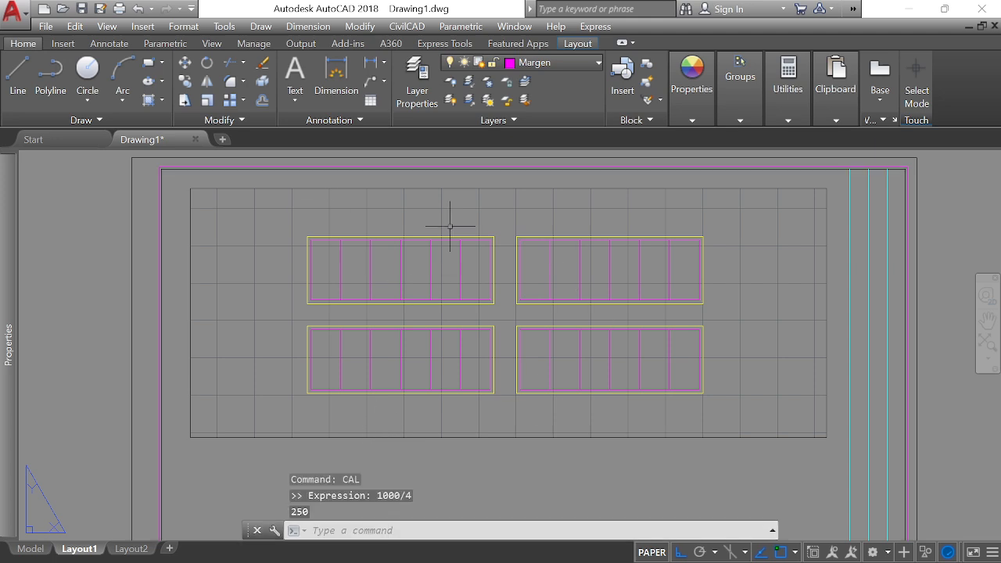
Step: Select the viewport to check its current scale and clear the selection
click(508, 194)
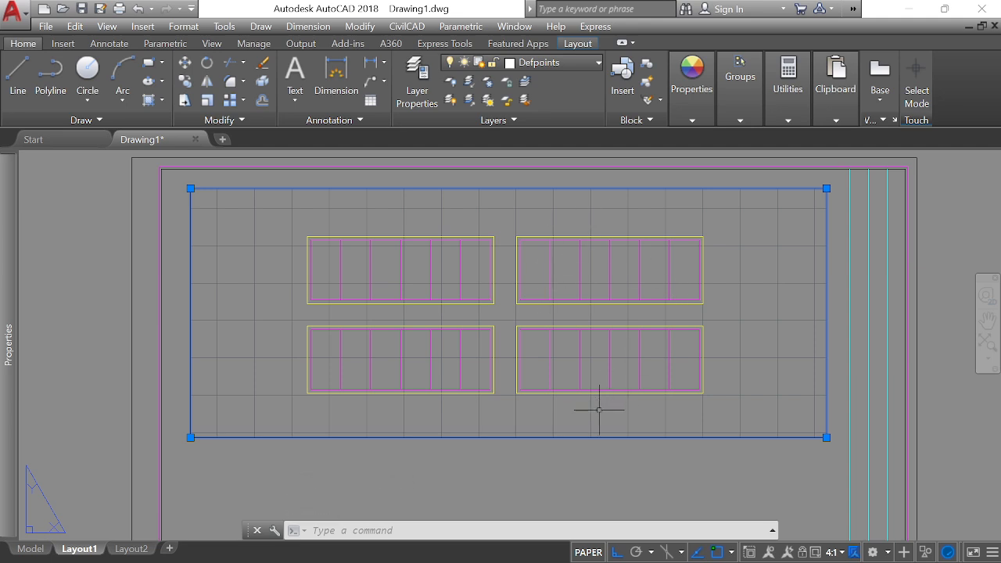
key(Escape)
key(Escape)
key(Escape)
scroll(539, 239, down, 2)
scroll(544, 258, up, 2)
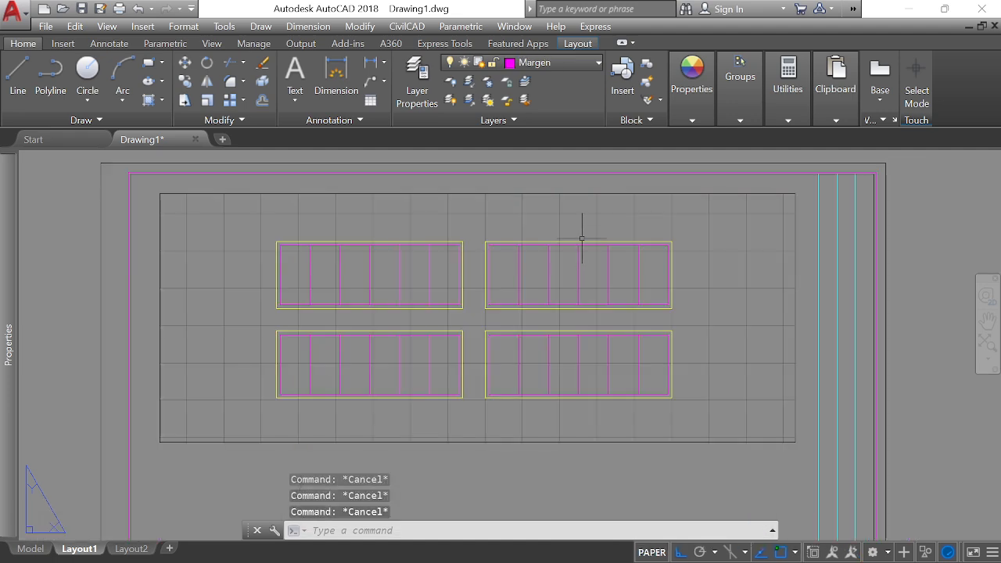
Step: Set the viewport's model view back to a zoom scale of 5xp and return to paper space
double_click(558, 229)
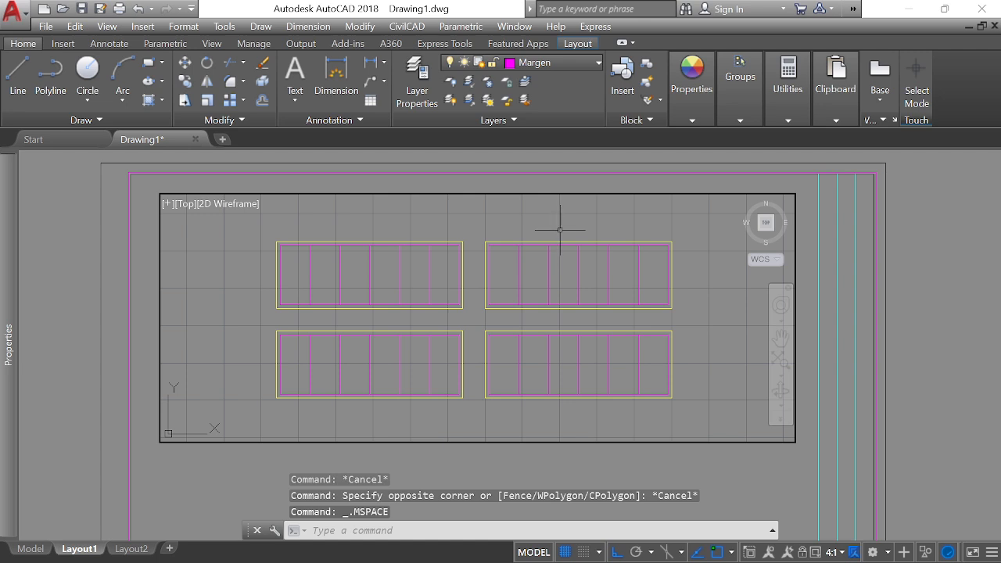
text(z)
key(Return)
text(s)
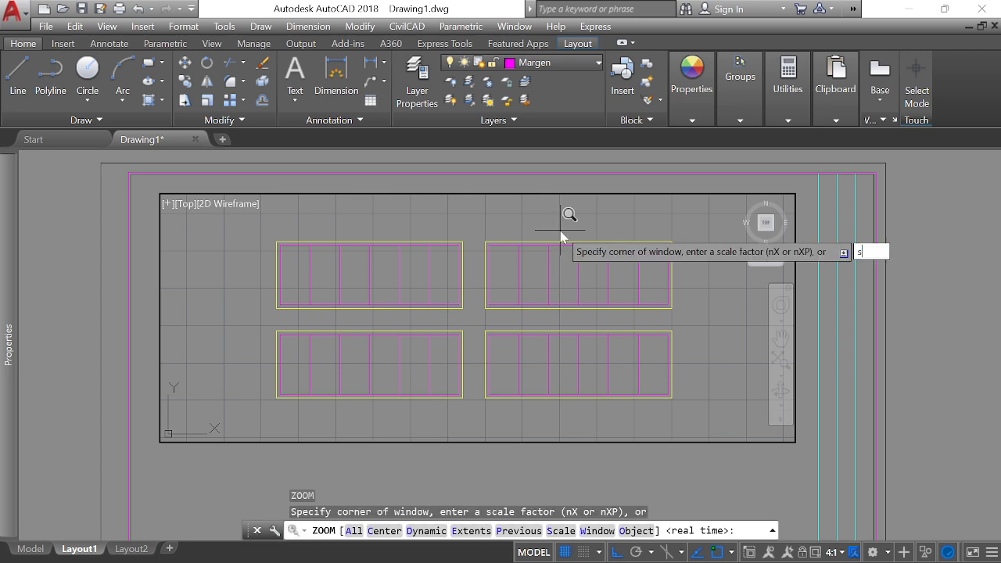
key(Return)
text(5xp)
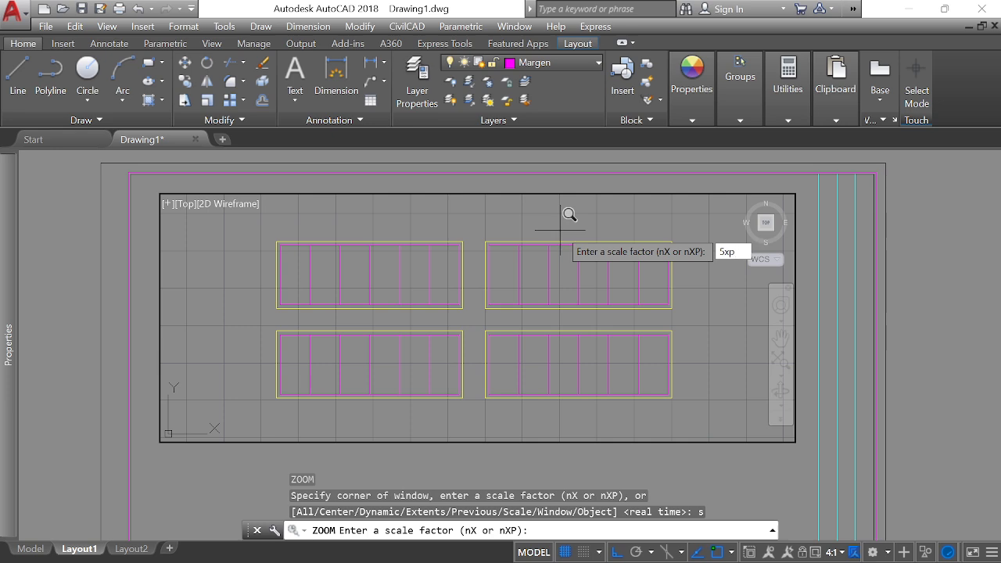
key(Return)
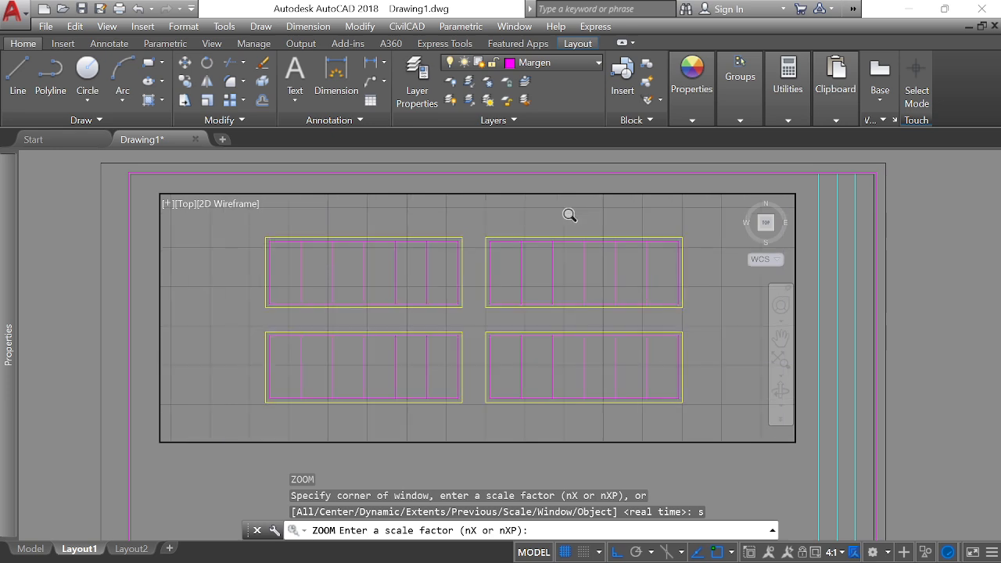
double_click(872, 262)
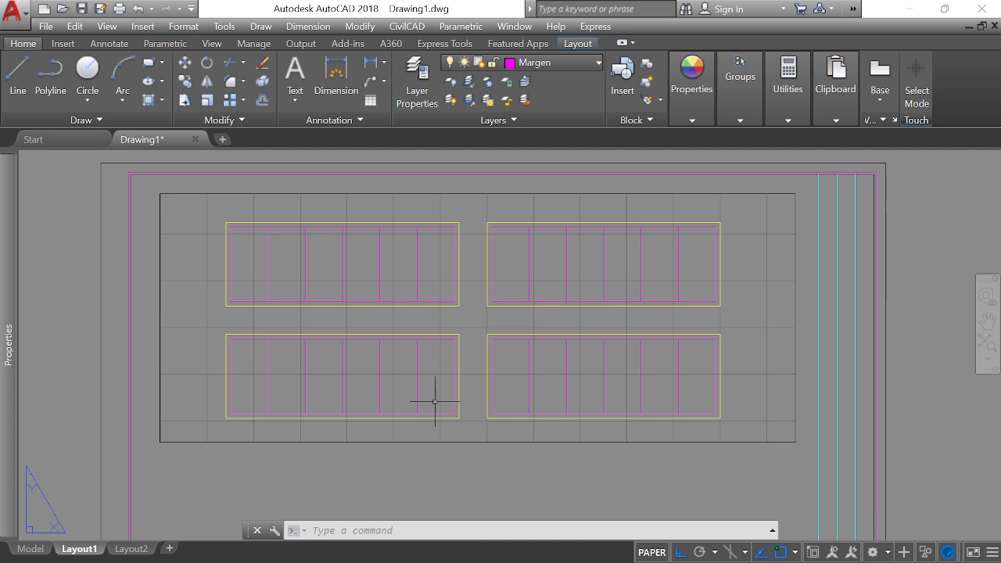
Step: Calculate 1000/150 with the CAL command to get the zoom factor for a 1:150 scale
click(399, 529)
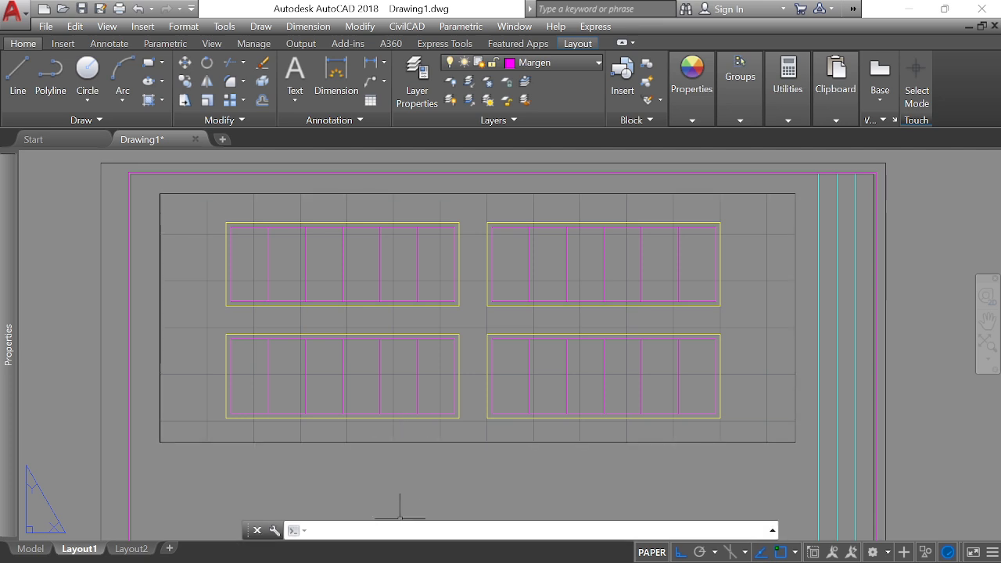
text(cal)
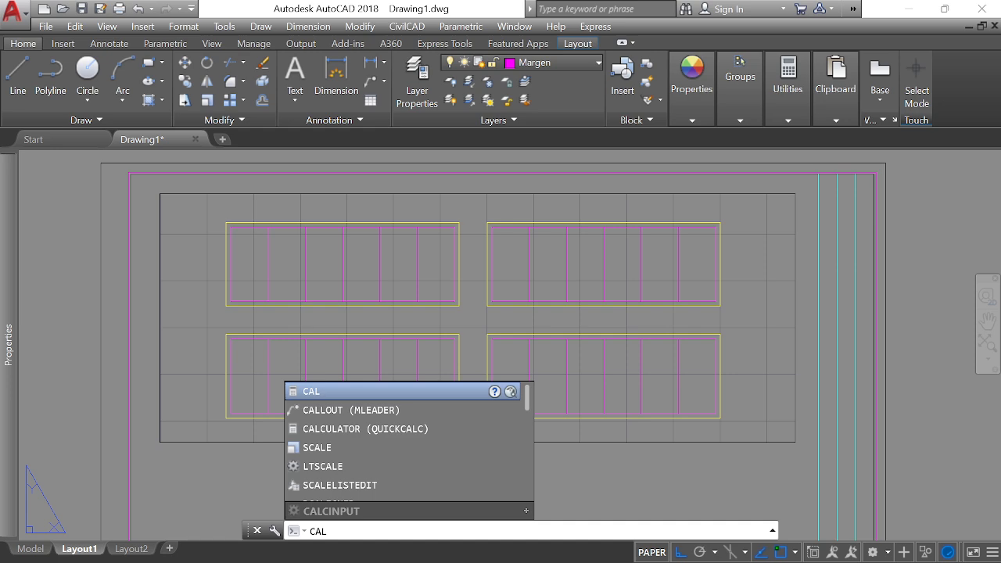
key(Return)
text(100)
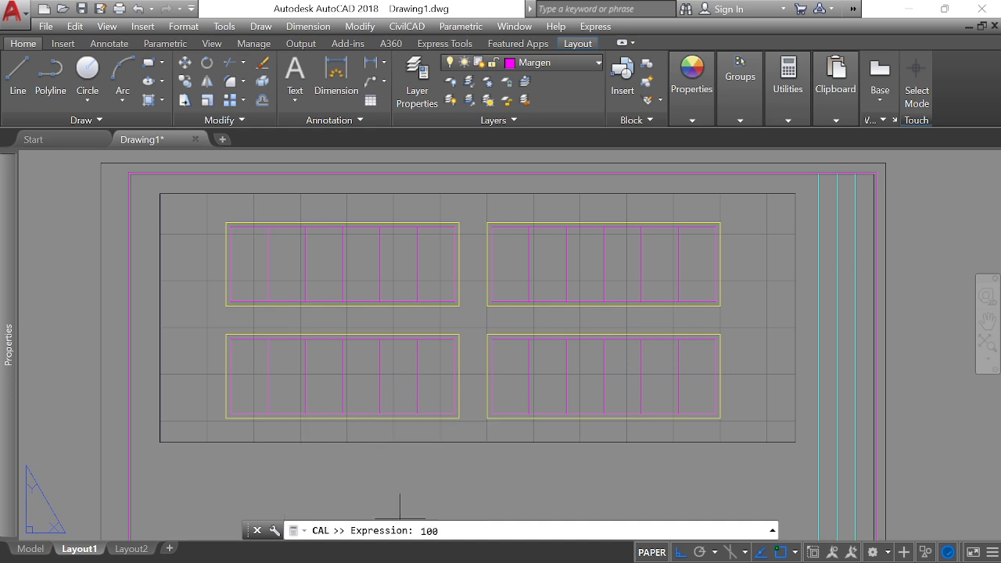
text(0/150)
key(Return)
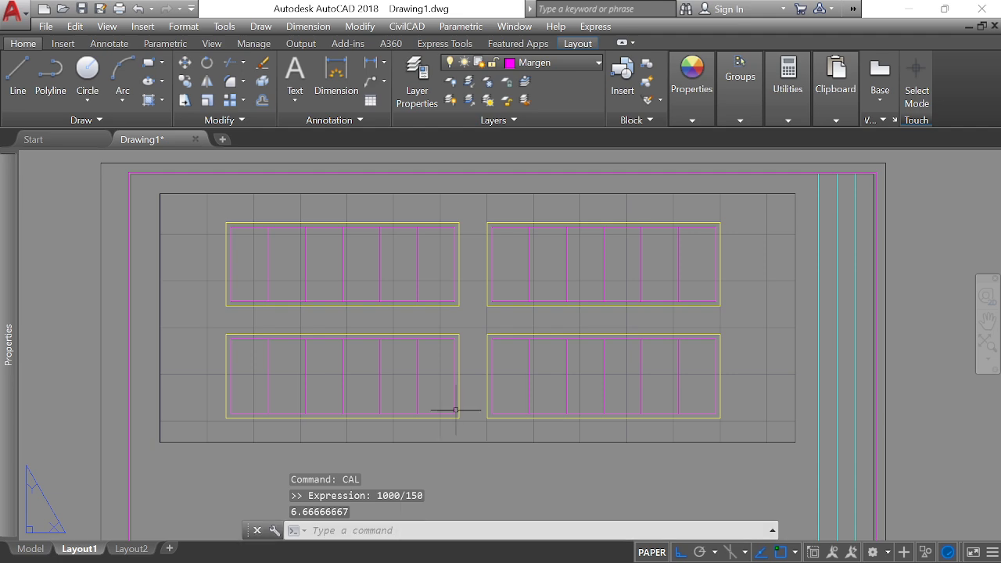
Step: Try a 6.666666xp zoom scale in the viewport's model view, undo it and return to paper space
double_click(472, 318)
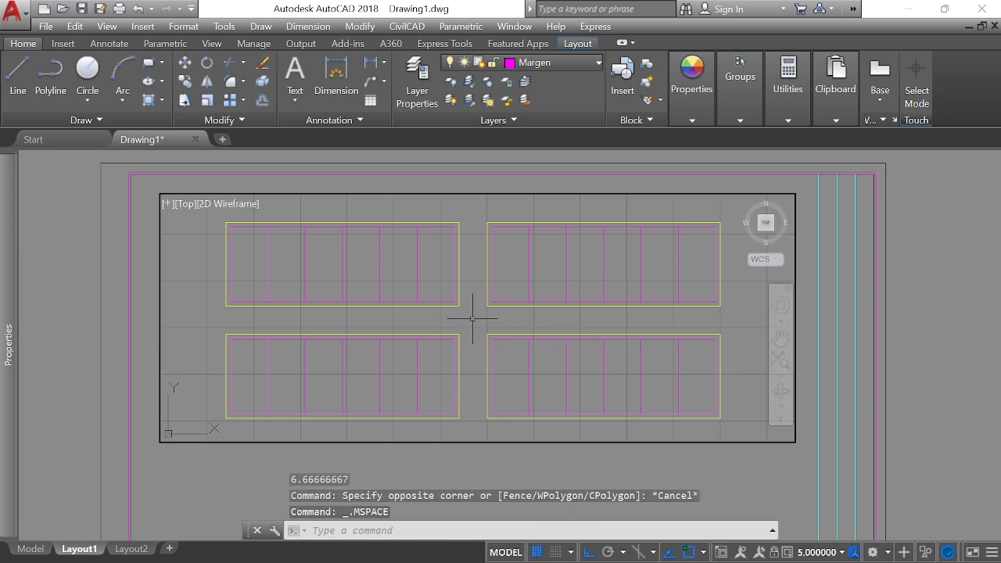
text(z)
key(Return)
key(Return)
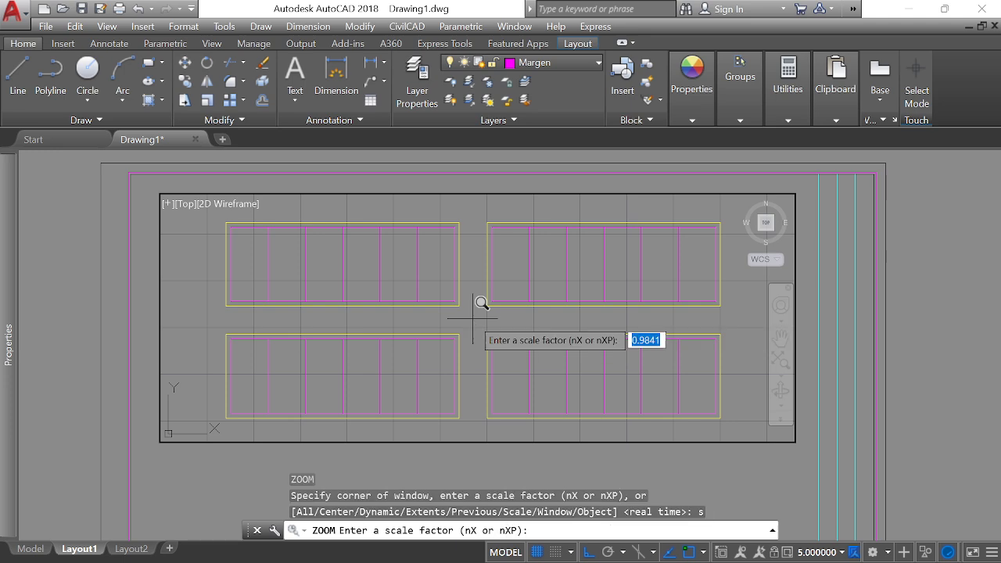
text(6.666666xp)
key(Return)
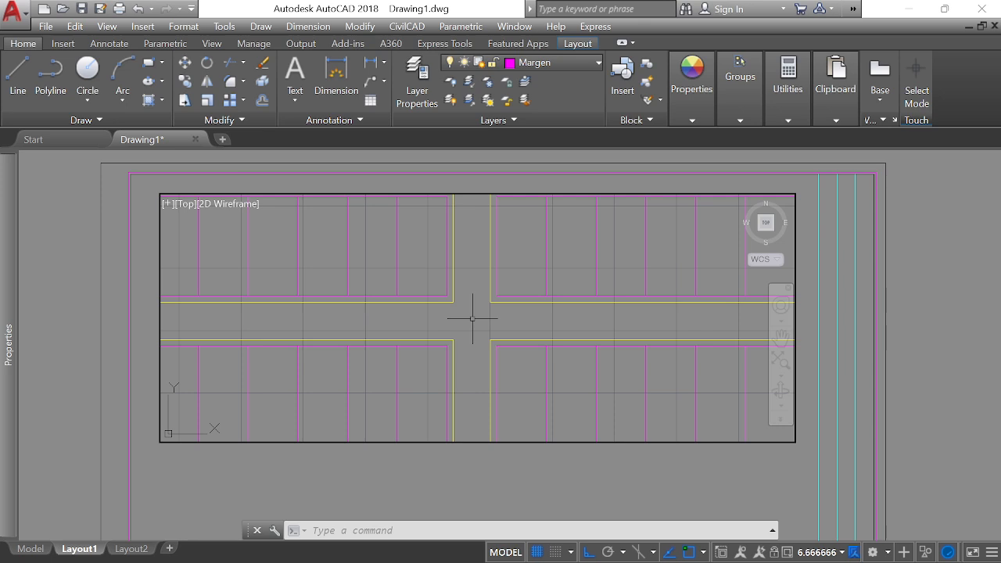
click(139, 10)
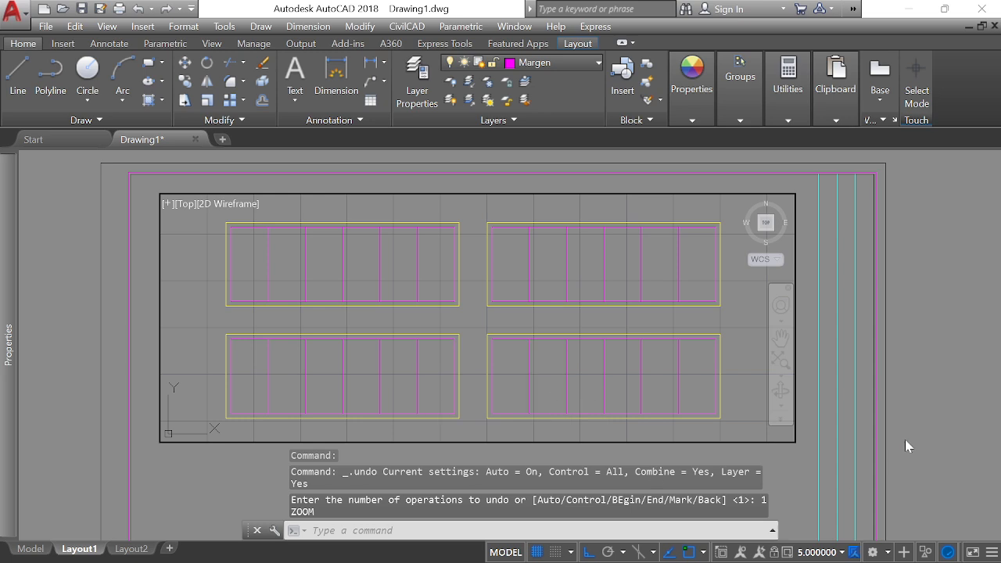
double_click(931, 337)
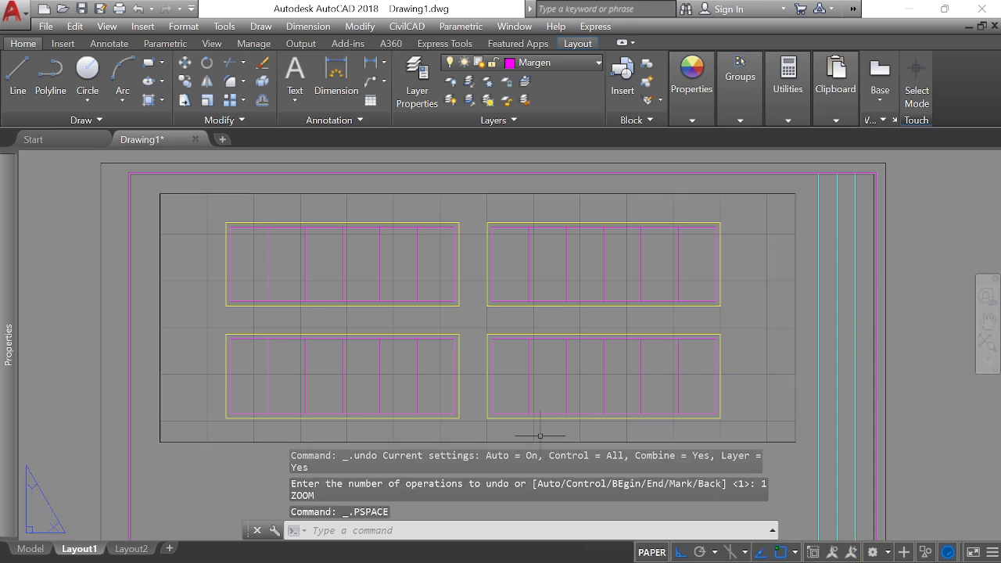
Step: List the viewport's data with the LIST command and highlight its scale relative to paper space
scroll(500, 347, down, 2)
scroll(482, 403, up, 2)
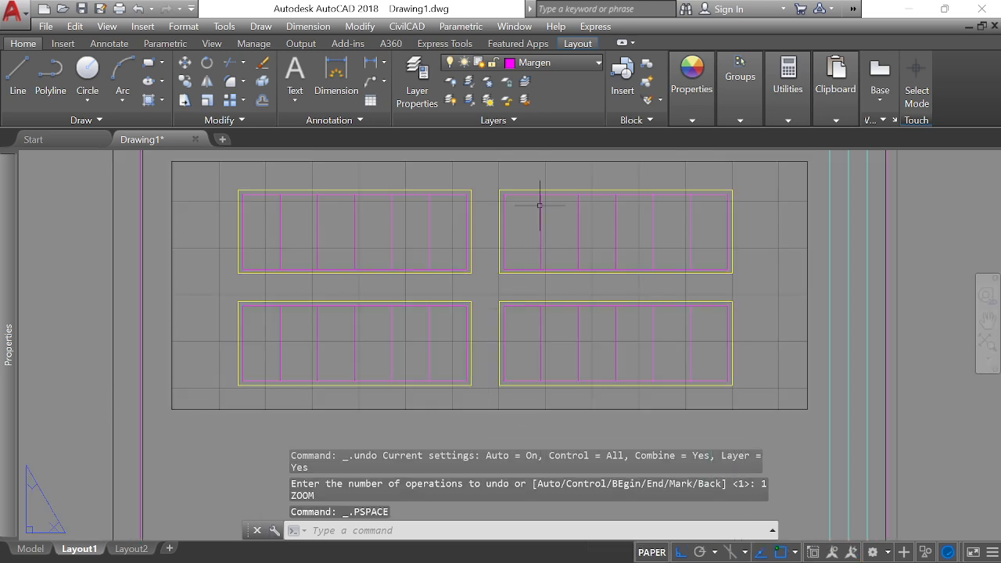
click(485, 409)
text(LI)
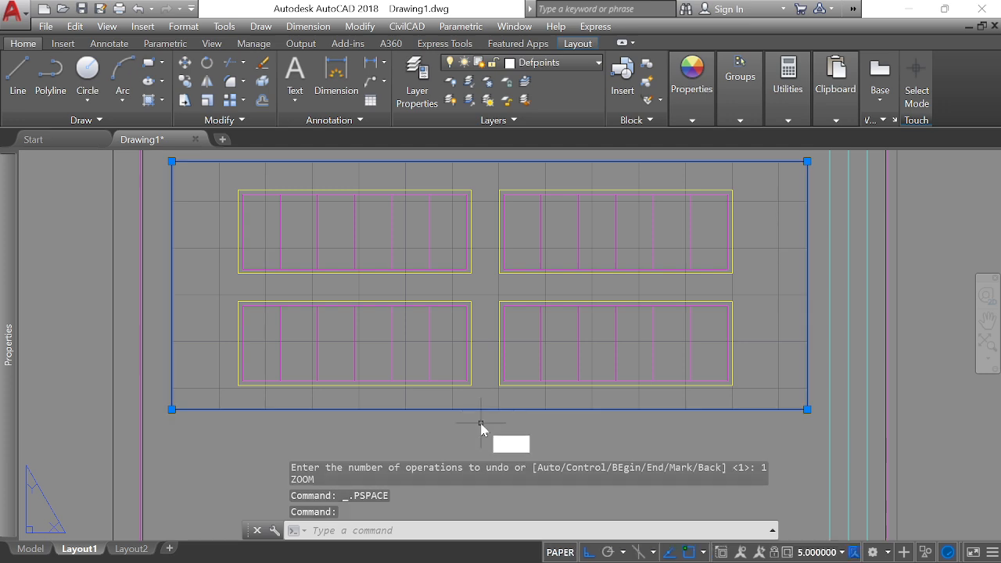
key(Return)
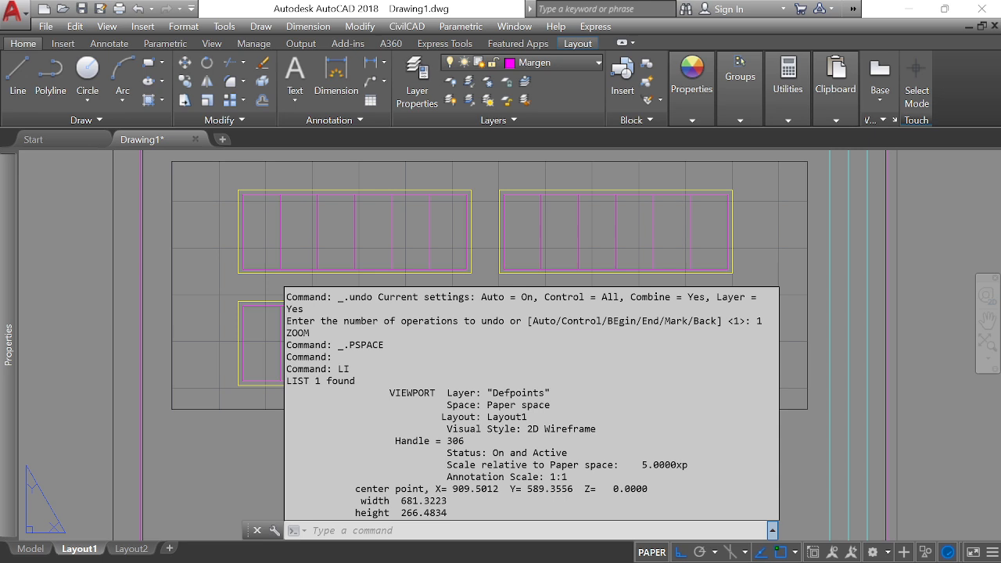
drag(636, 464, 670, 465)
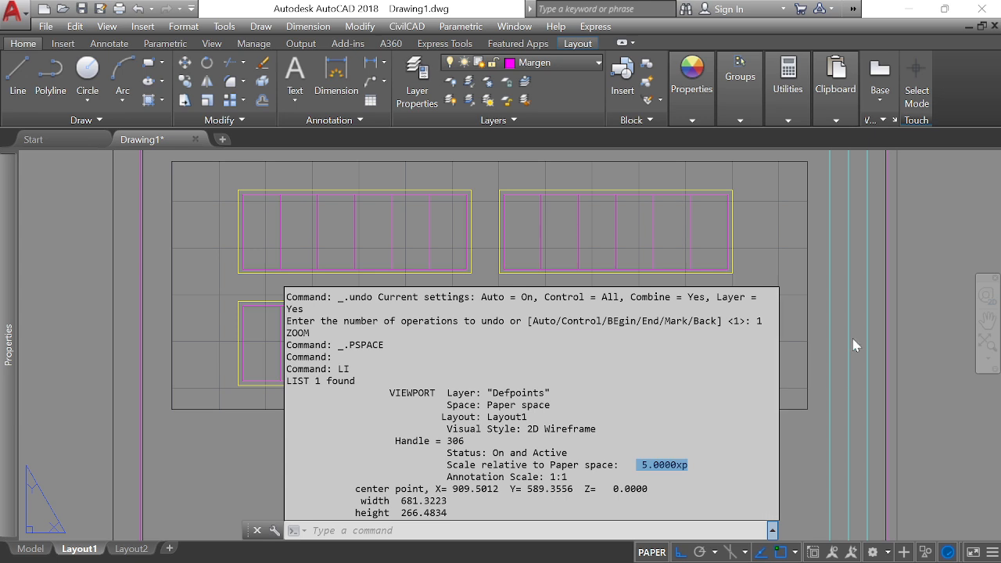
Step: Add the multiline text PLANTA just below the viewport, under the lower-left block
scroll(688, 219, down, 4)
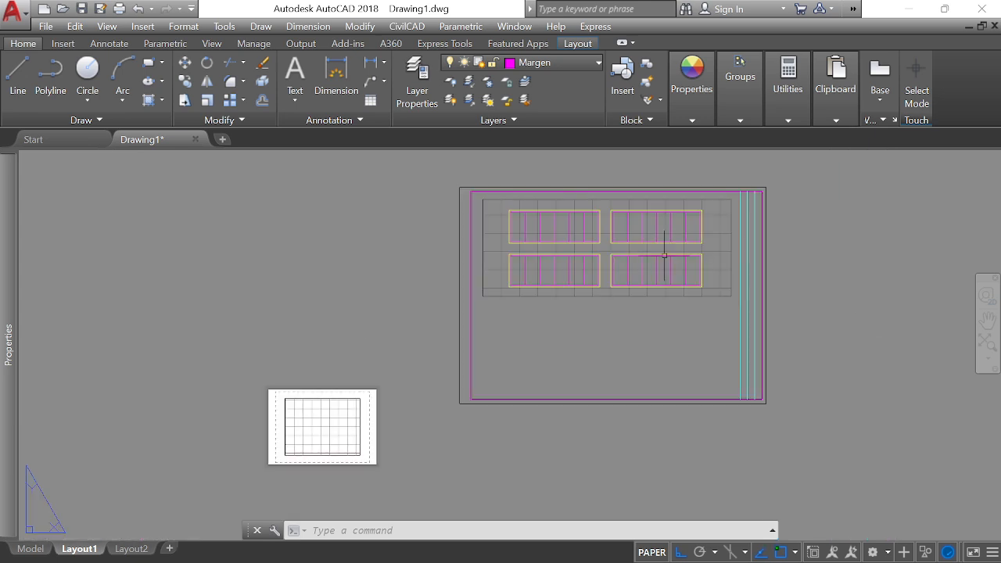
scroll(623, 317, up, 4)
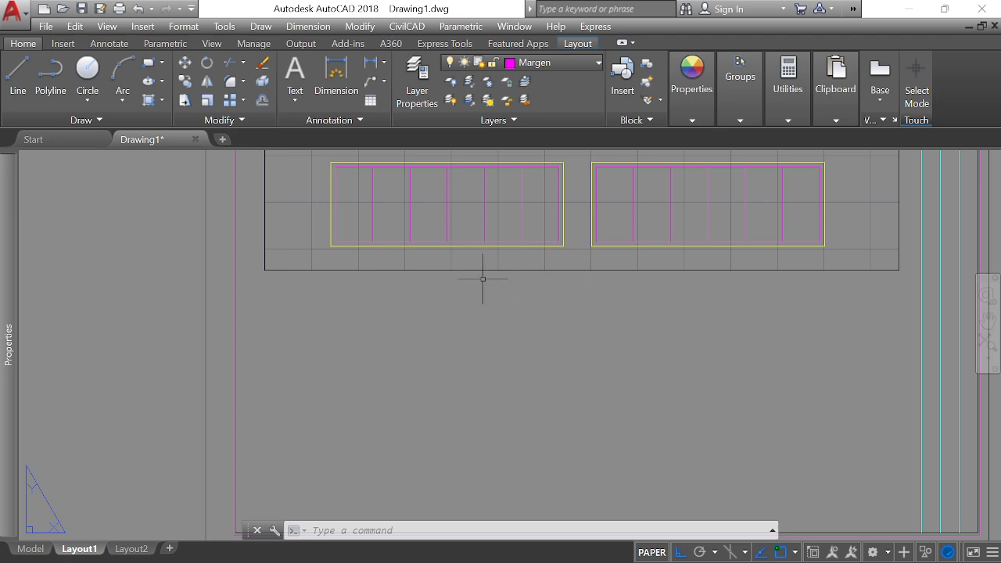
click(295, 74)
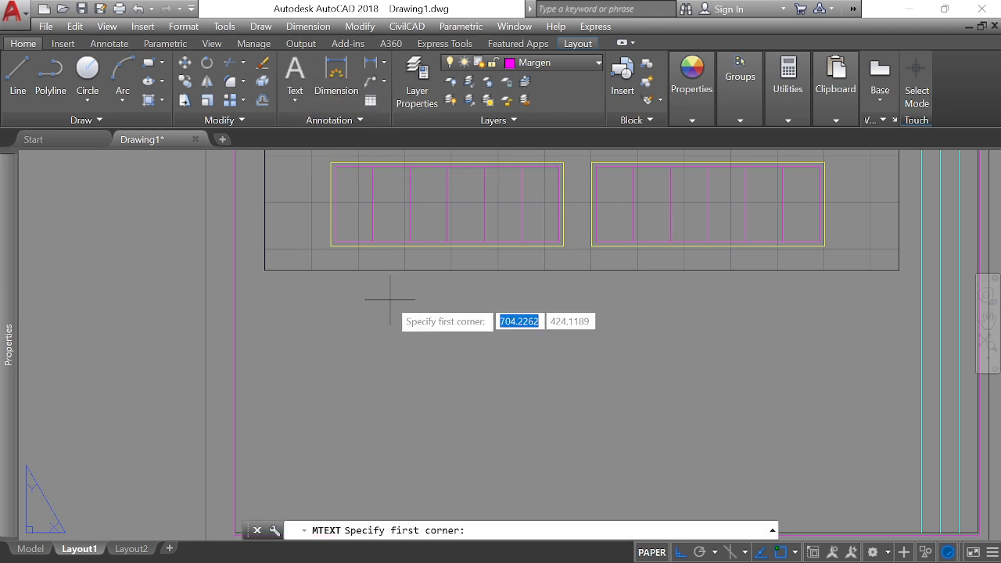
click(356, 287)
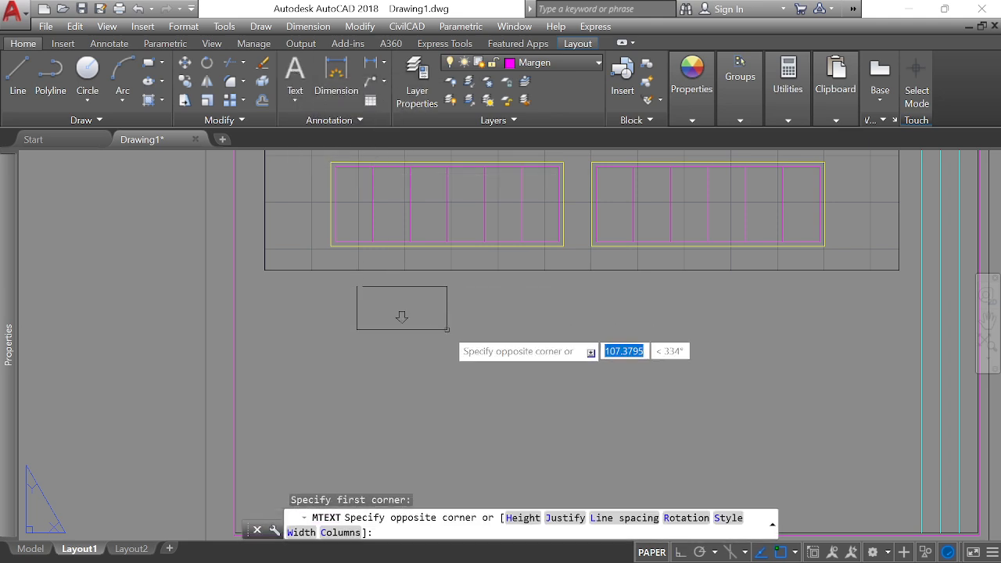
click(447, 329)
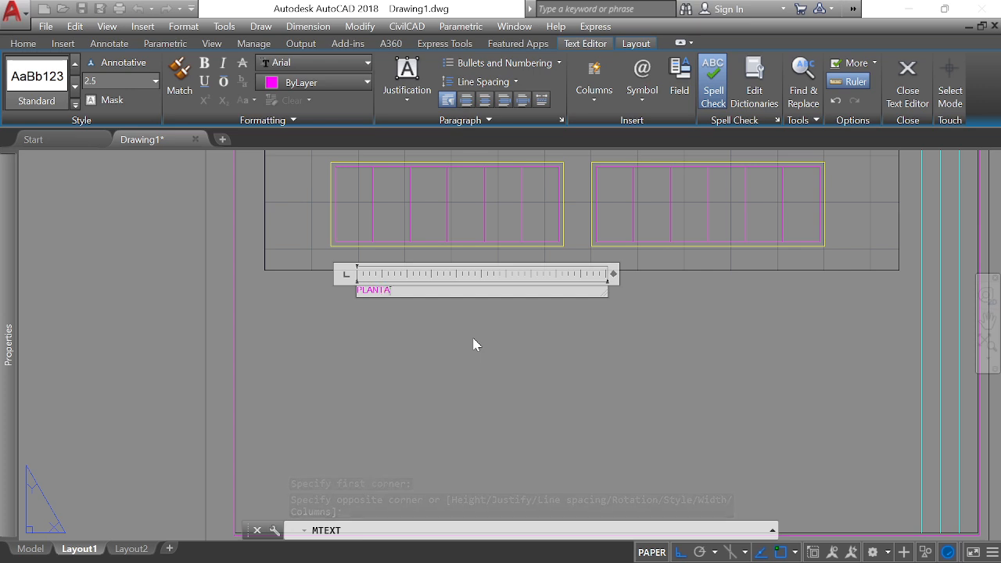
click(450, 314)
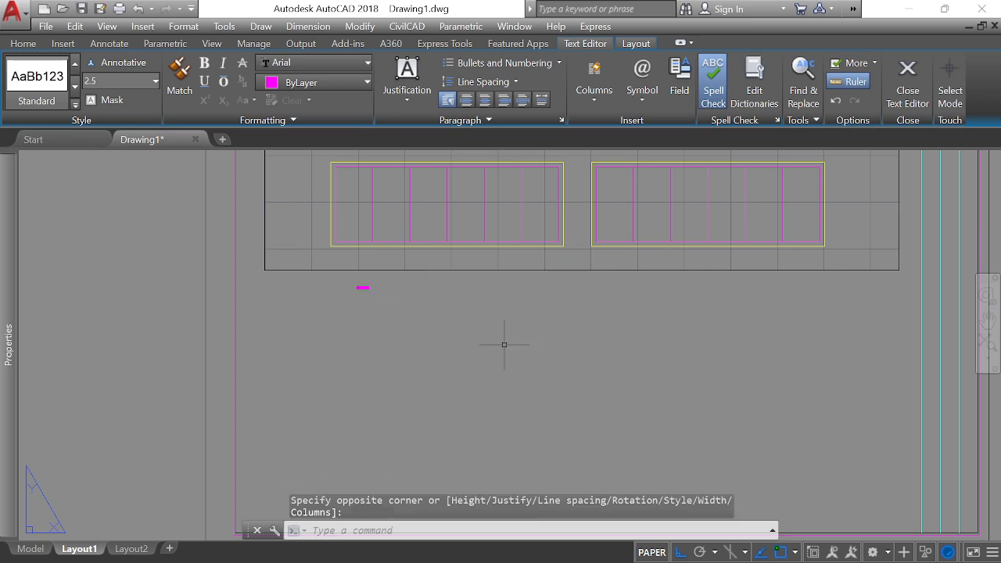
Step: Examine the PLANTA text's size against the whole sheet, and clear its selection
scroll(363, 292, up, 5)
scroll(592, 315, down, 2)
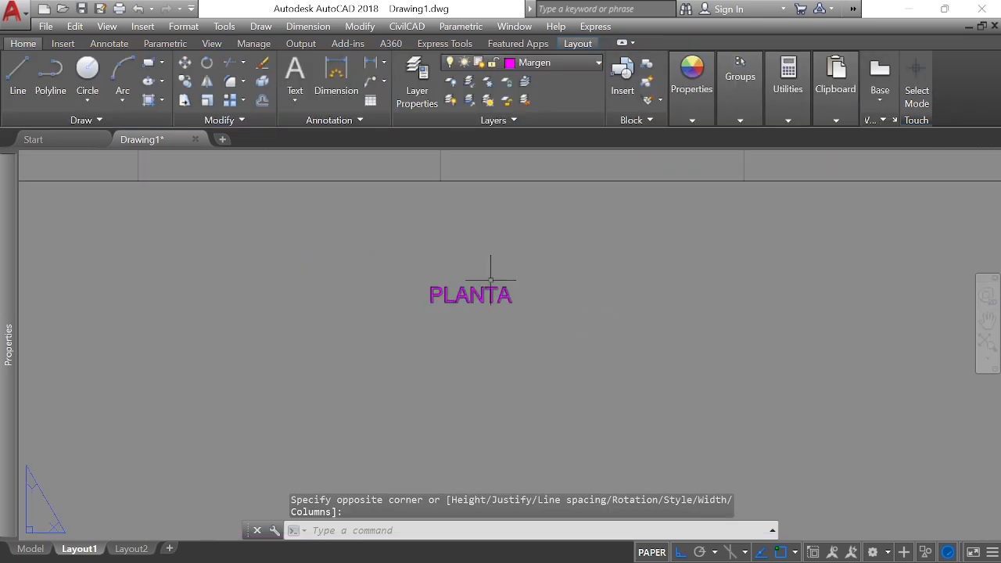
scroll(485, 288, up, 2)
scroll(509, 289, down, 4)
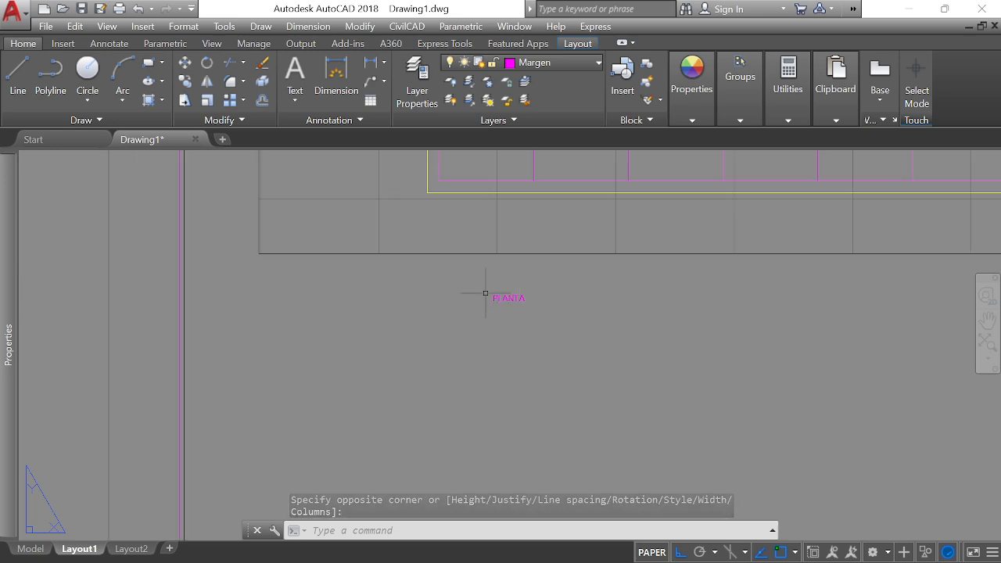
scroll(454, 291, down, 2)
scroll(454, 291, down, 2)
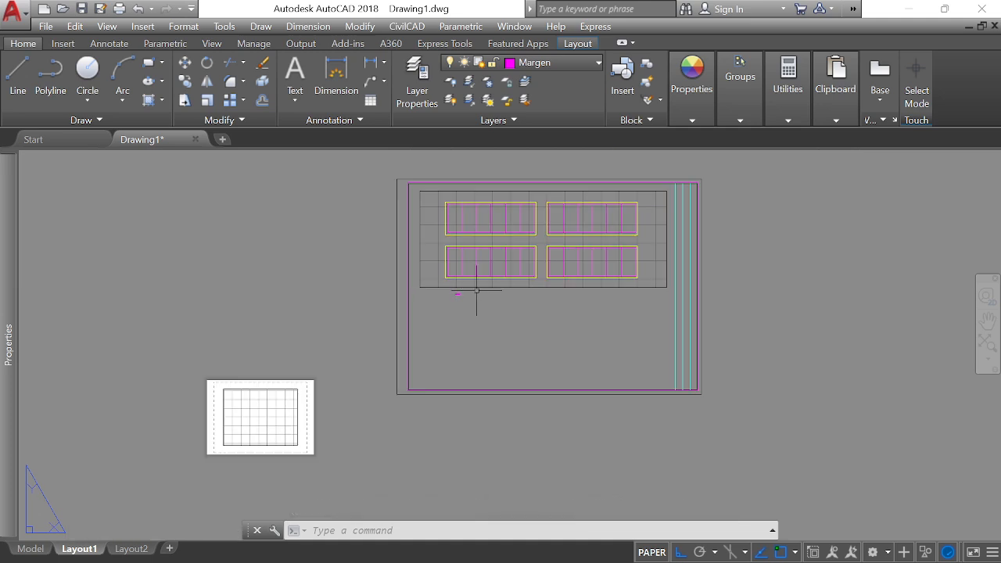
scroll(467, 296, up, 8)
click(344, 313)
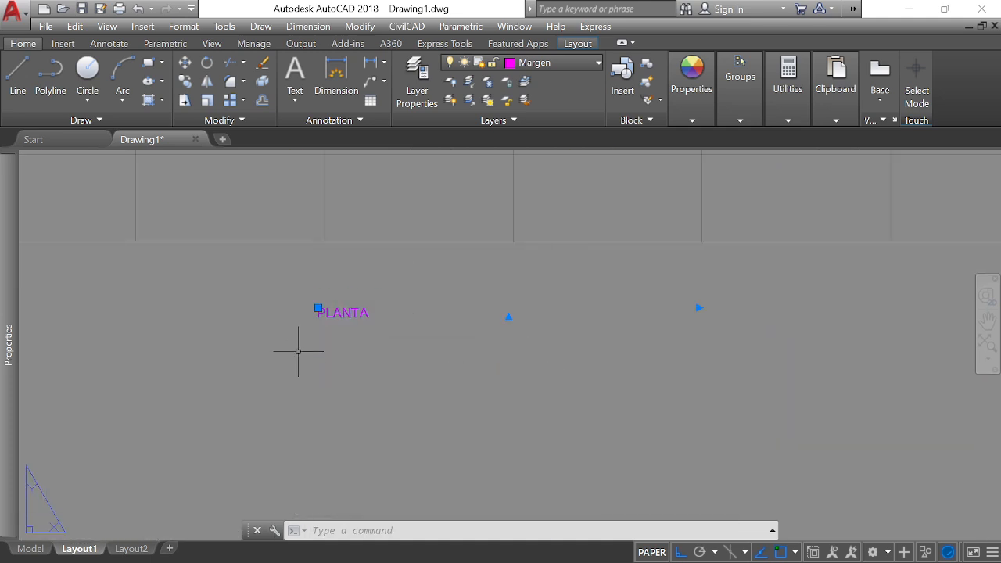
click(291, 358)
mouse_move(9, 352)
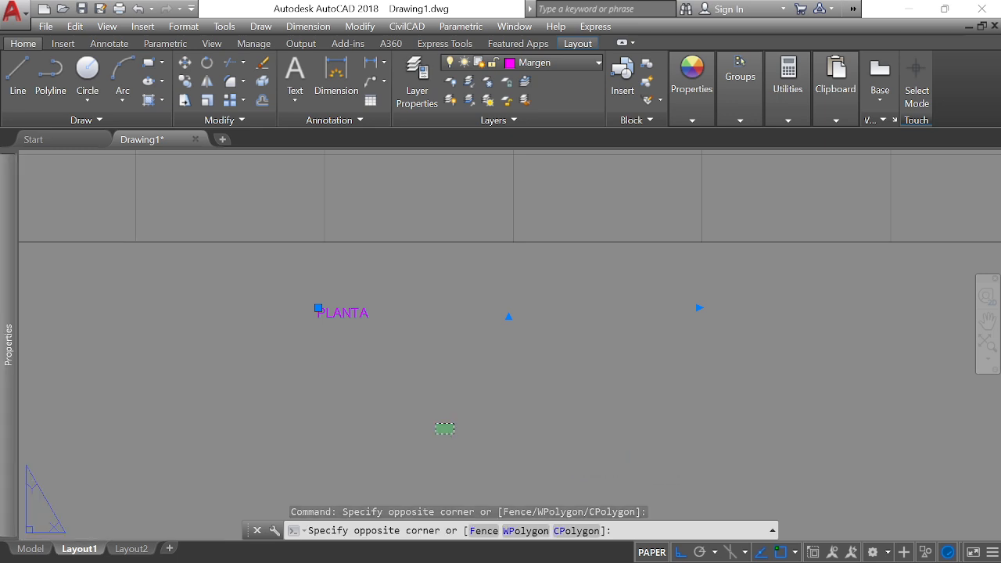
key(Escape)
key(Escape)
key(Escape)
Step: Display the object properties and set the PLANTA text's height to 5
text(PRO)
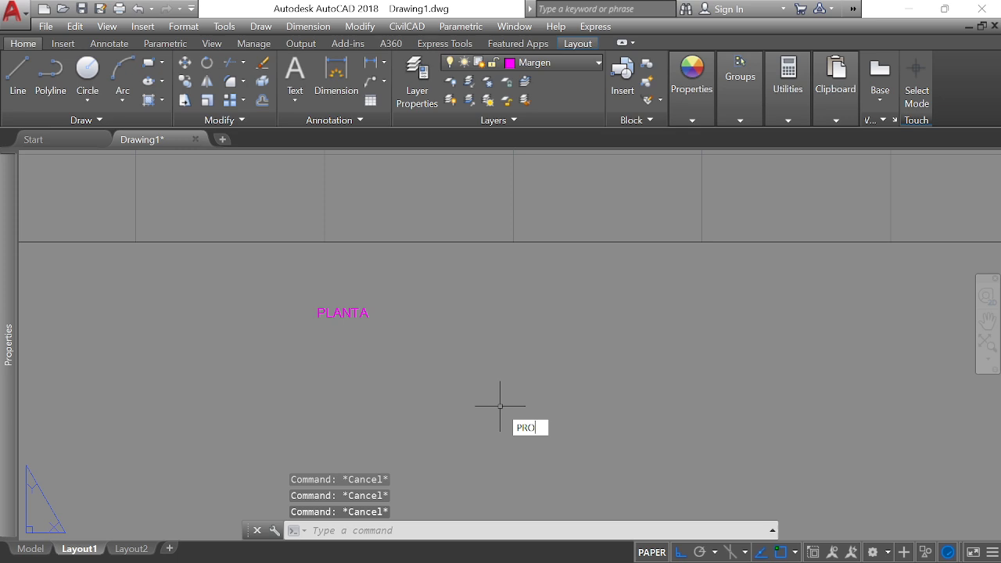
text(P)
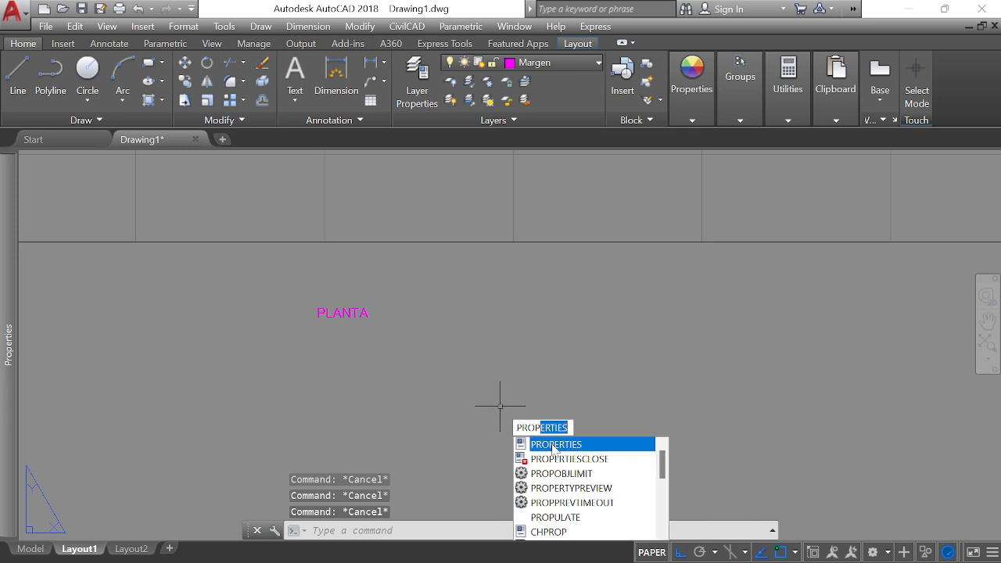
click(555, 445)
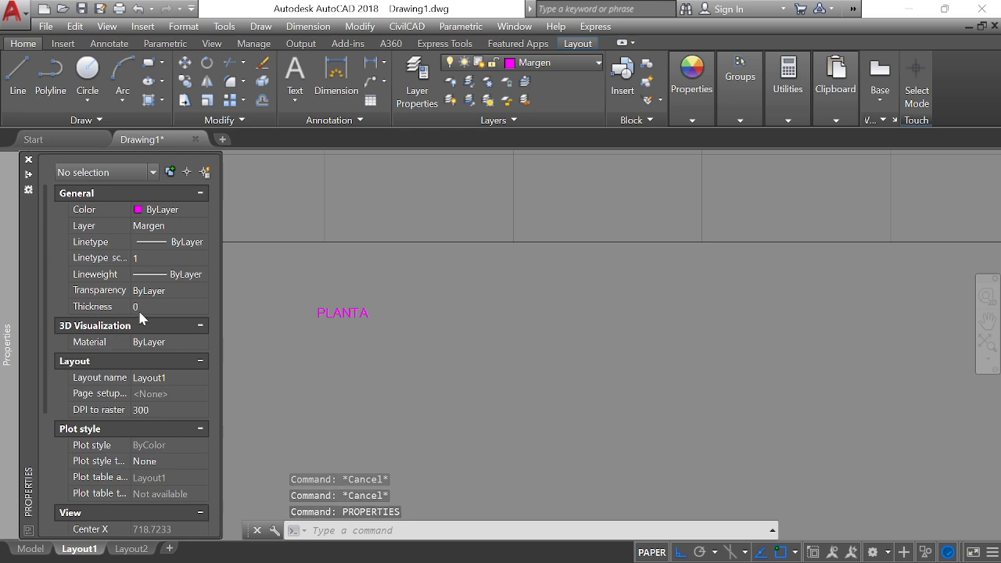
click(411, 324)
click(356, 311)
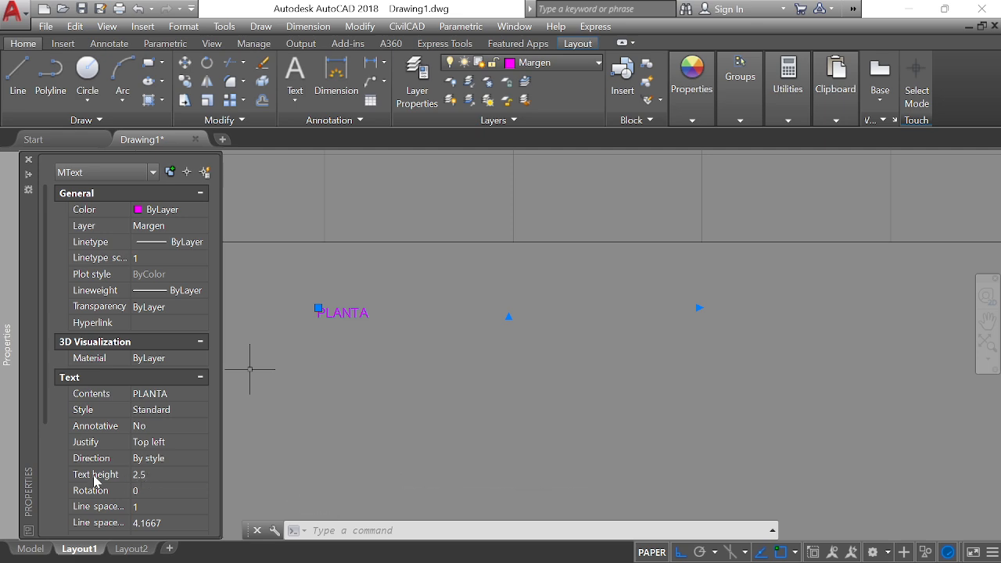
click(168, 474)
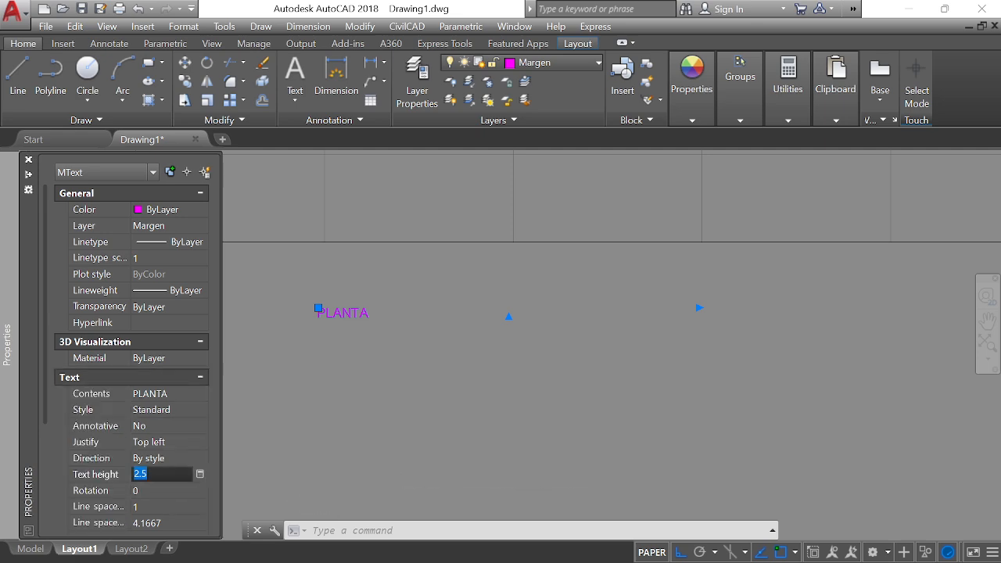
click(168, 490)
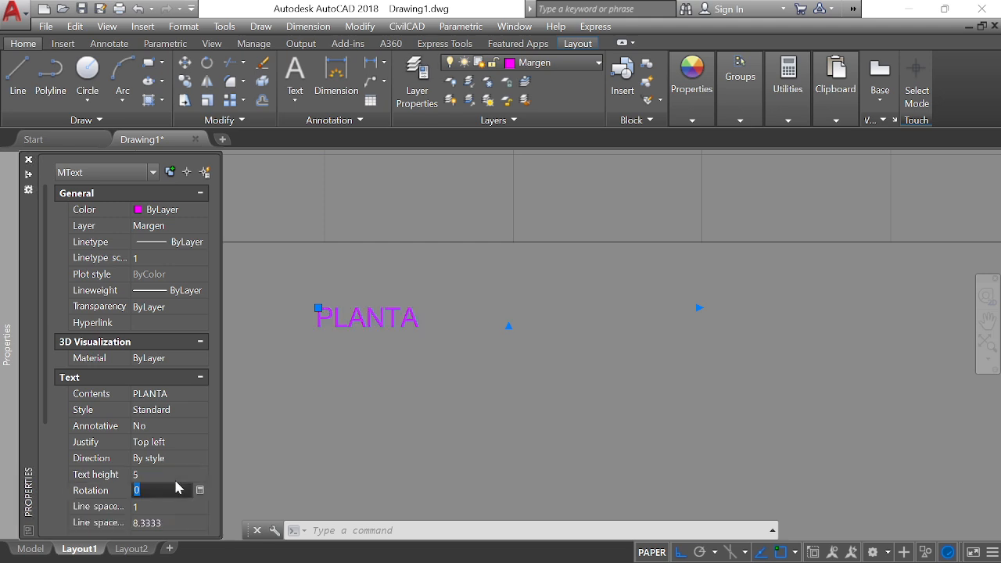
Step: Set the PLANTA text's height to 10 and clear the selection
click(171, 473)
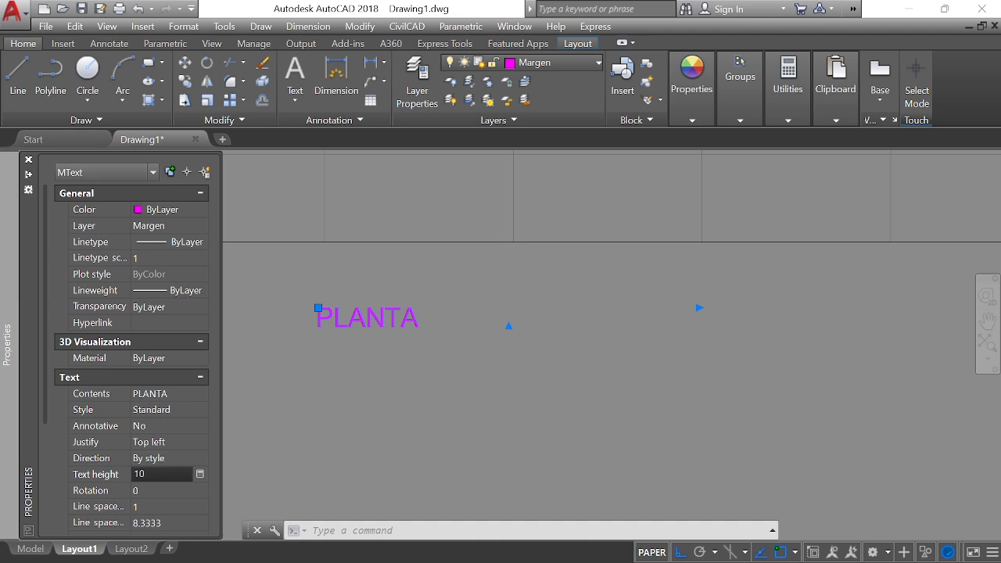
key(Return)
click(458, 413)
click(417, 424)
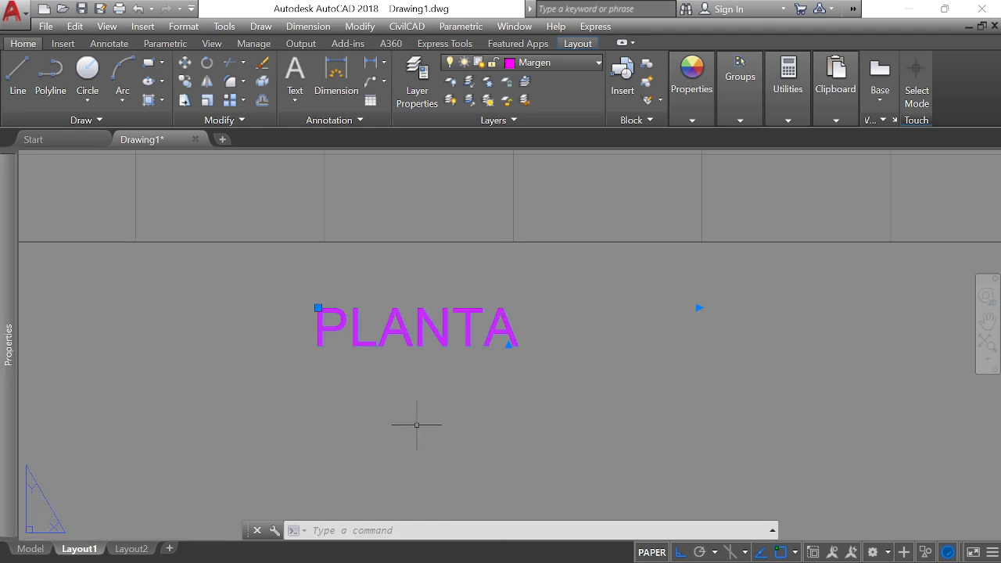
key(Escape)
Step: Explode the PLANTA multiline text into single-line text and select the result
scroll(481, 360, down, 5)
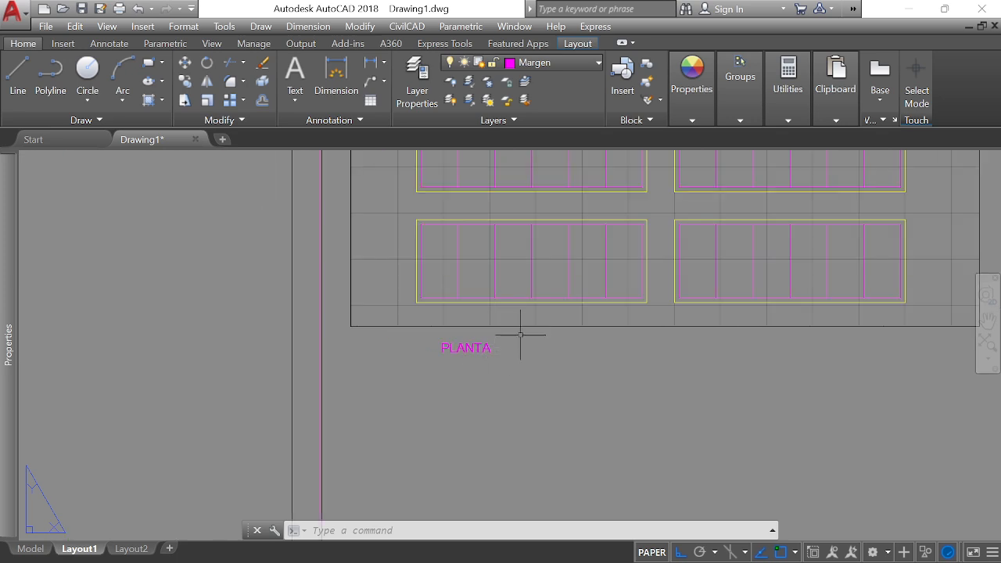
scroll(520, 334, down, 4)
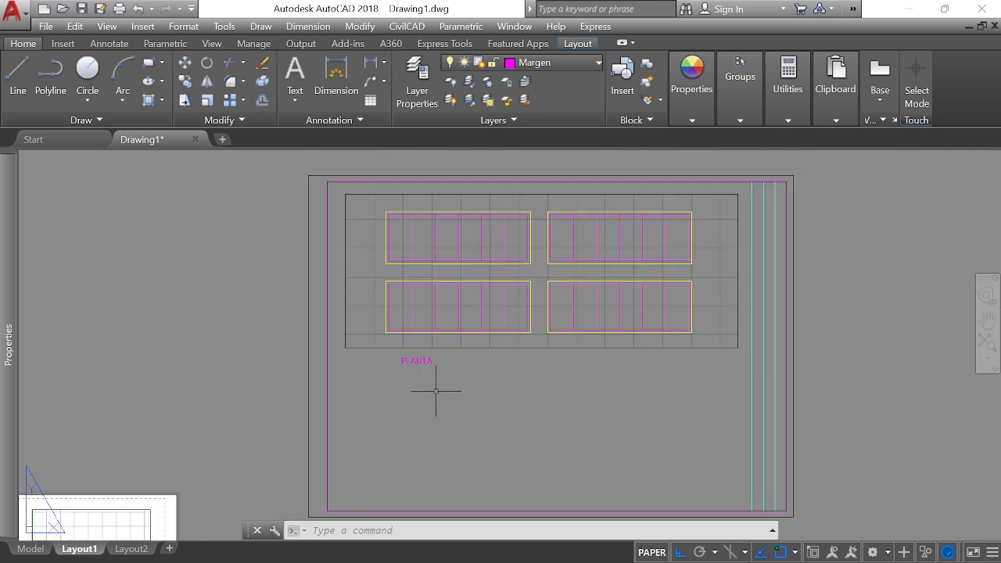
scroll(432, 389, up, 4)
click(394, 279)
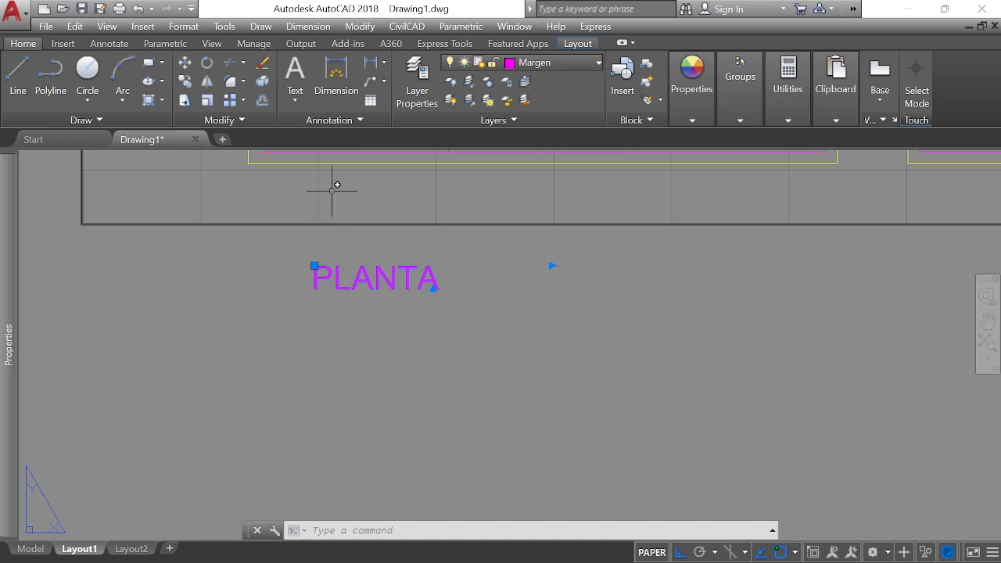
click(262, 81)
click(410, 286)
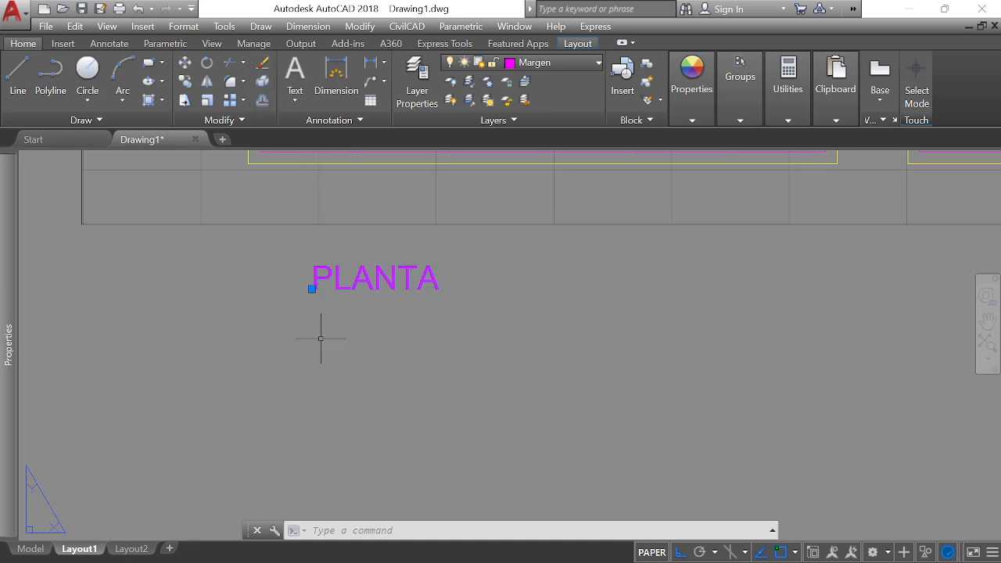
Step: Edit the PLANTA title to read PLANTA ESCALA 1:200 and finish the text edit
double_click(376, 280)
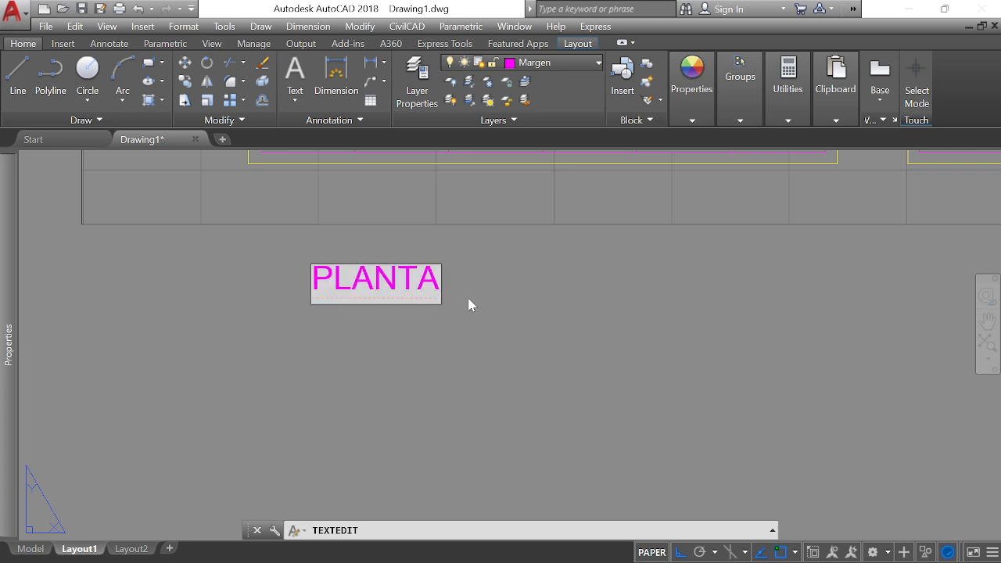
click(470, 305)
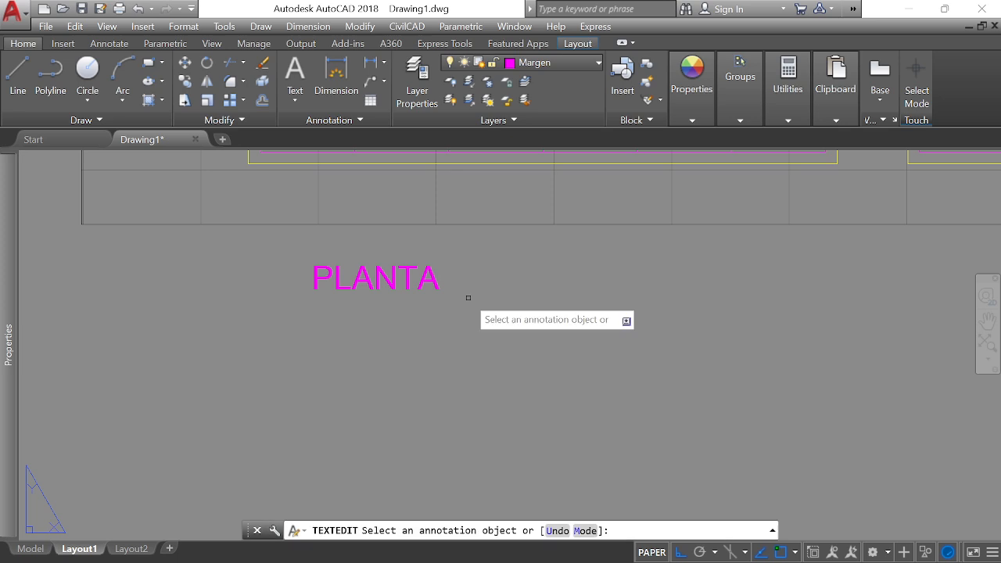
click(428, 290)
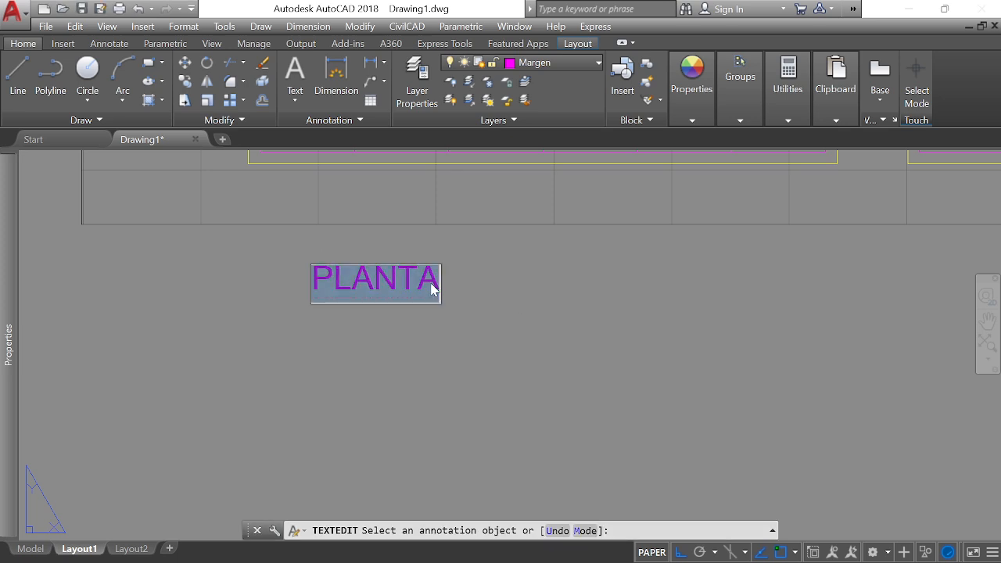
click(432, 289)
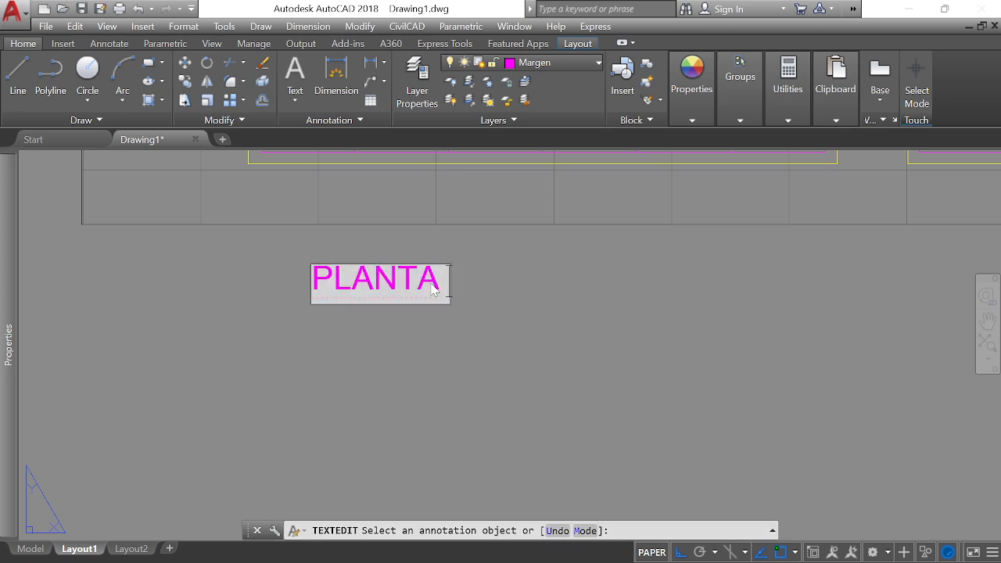
text(ESCA)
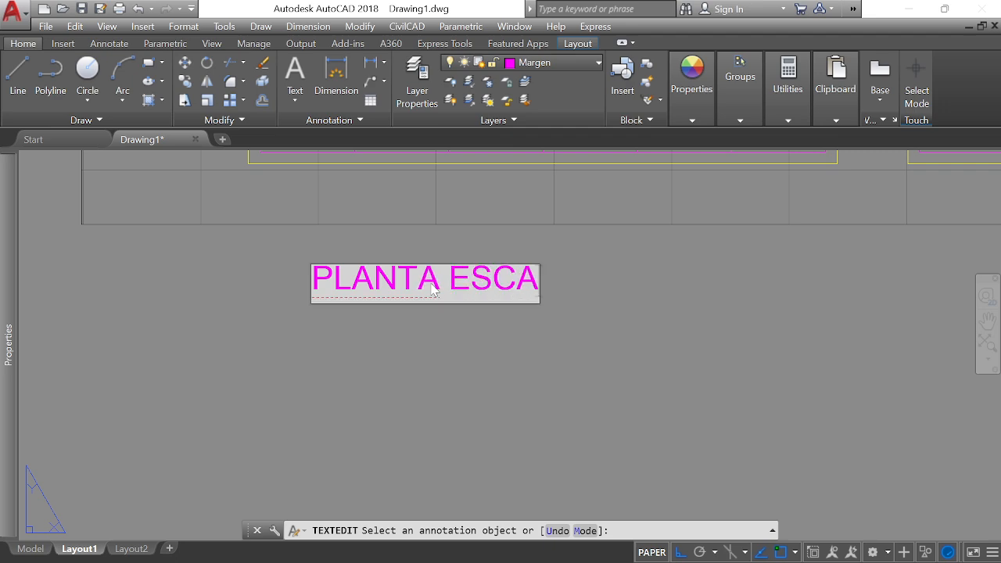
text(LA 1)
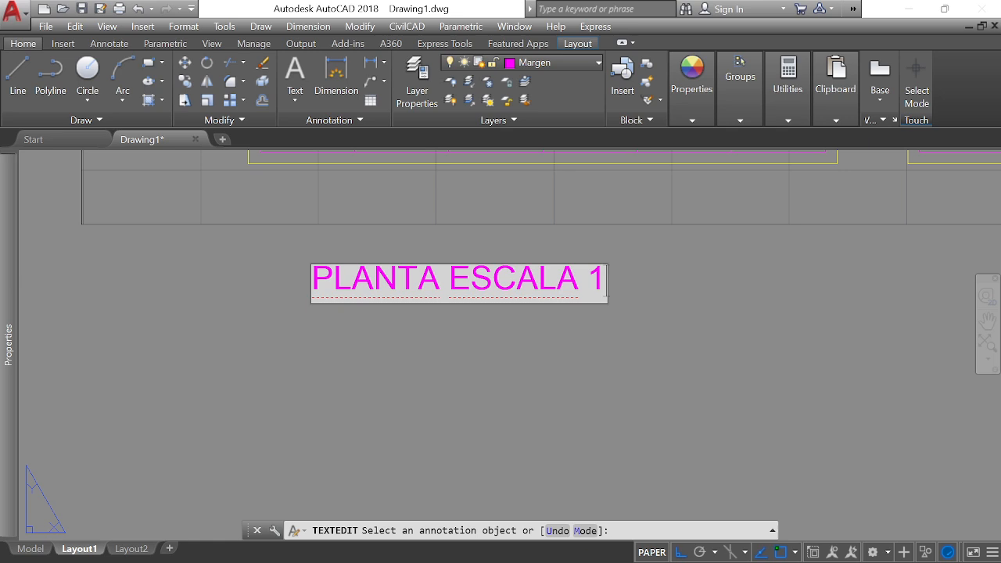
text(:200)
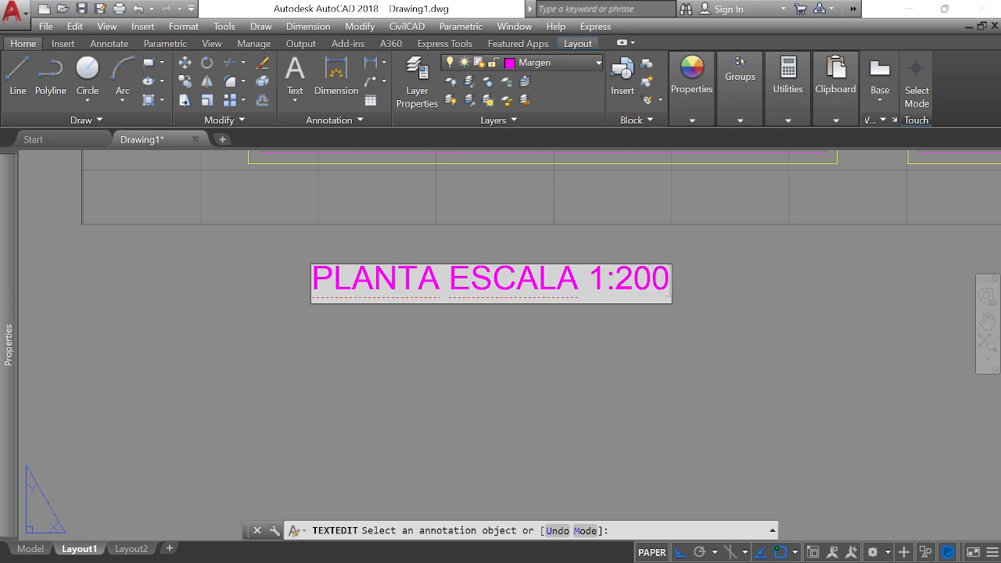
click(473, 348)
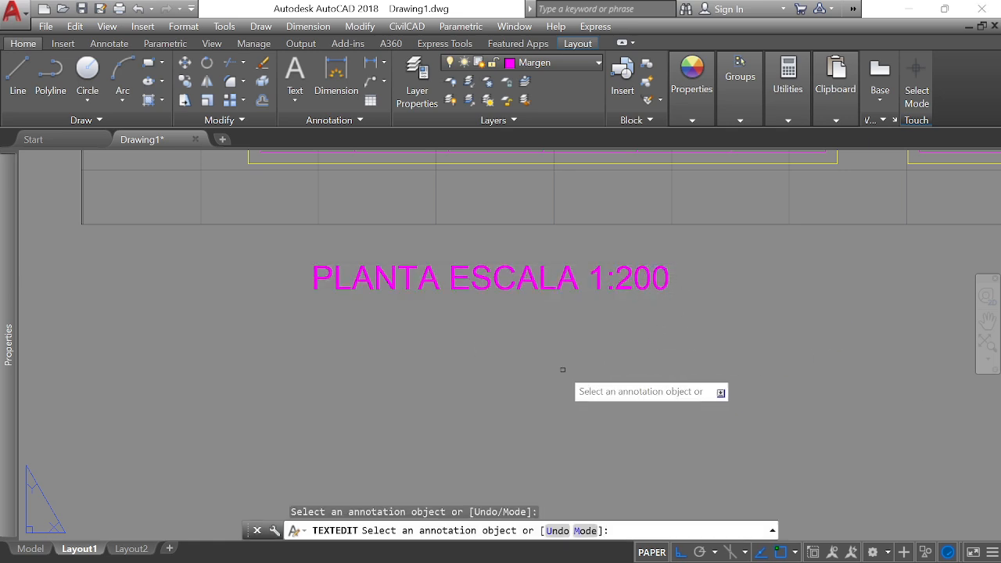
scroll(561, 370, down, 2)
right_click(672, 361)
click(712, 372)
scroll(500, 352, down, 4)
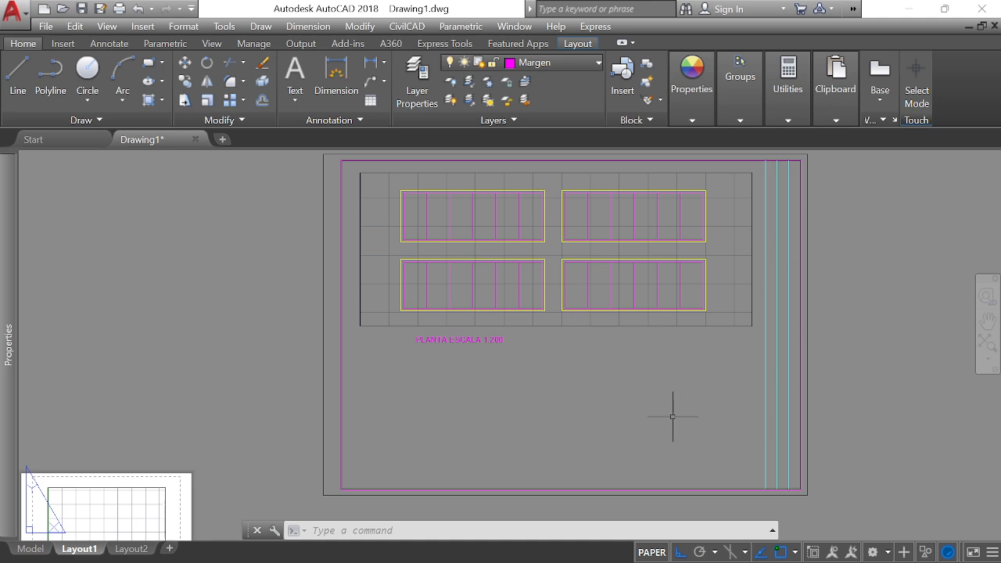
Step: Make Defpoints the current layer
scroll(469, 438, up, 4)
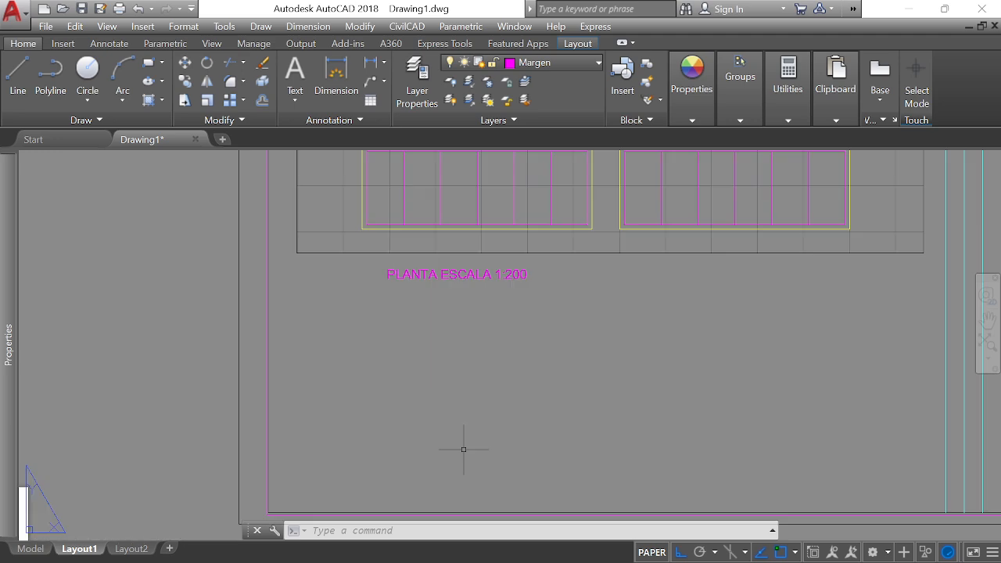
scroll(513, 274, down, 4)
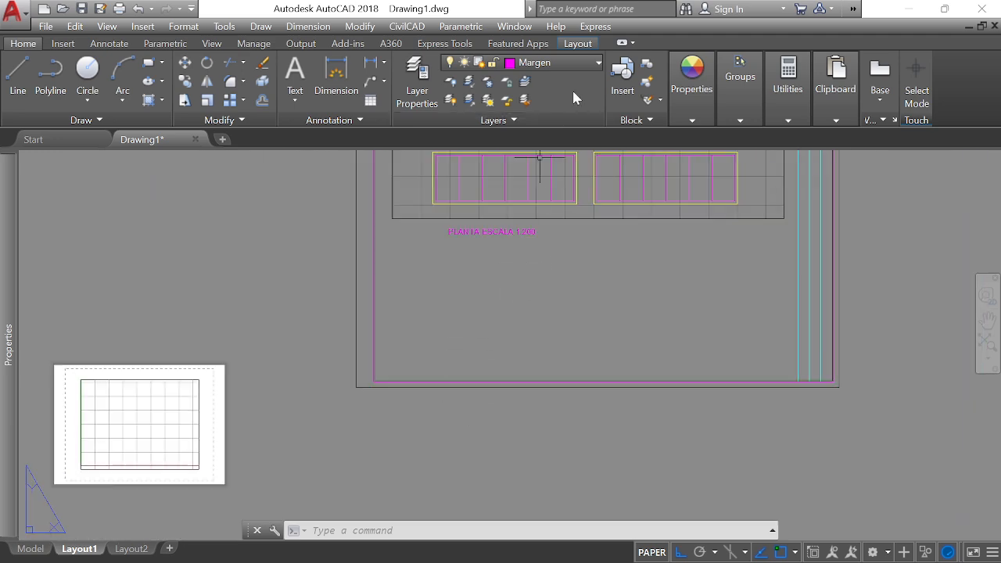
click(594, 65)
click(544, 120)
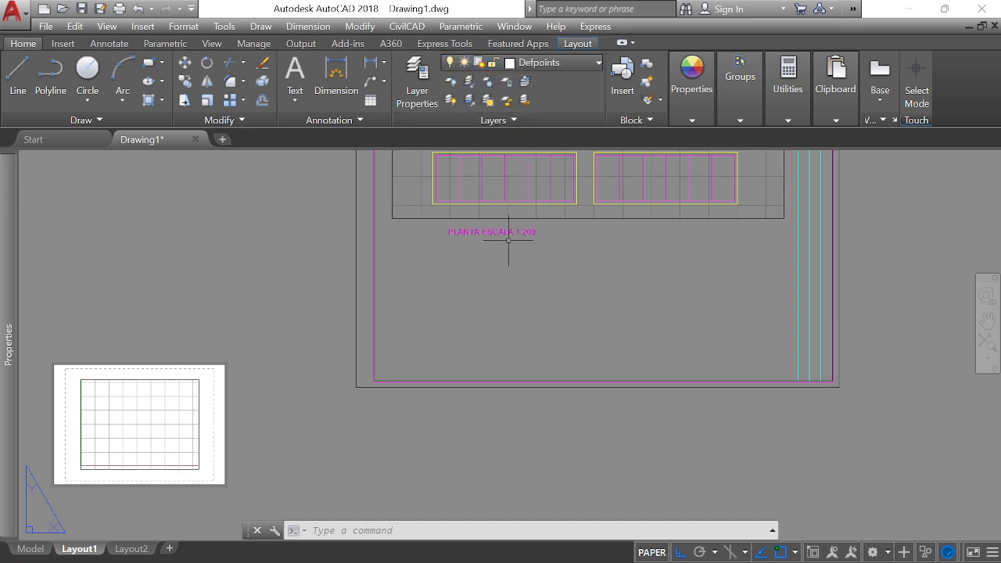
Step: Draw a rectangle in the empty sheet area below the PLANTA ESCALA 1:200 title
text(REC)
key(Return)
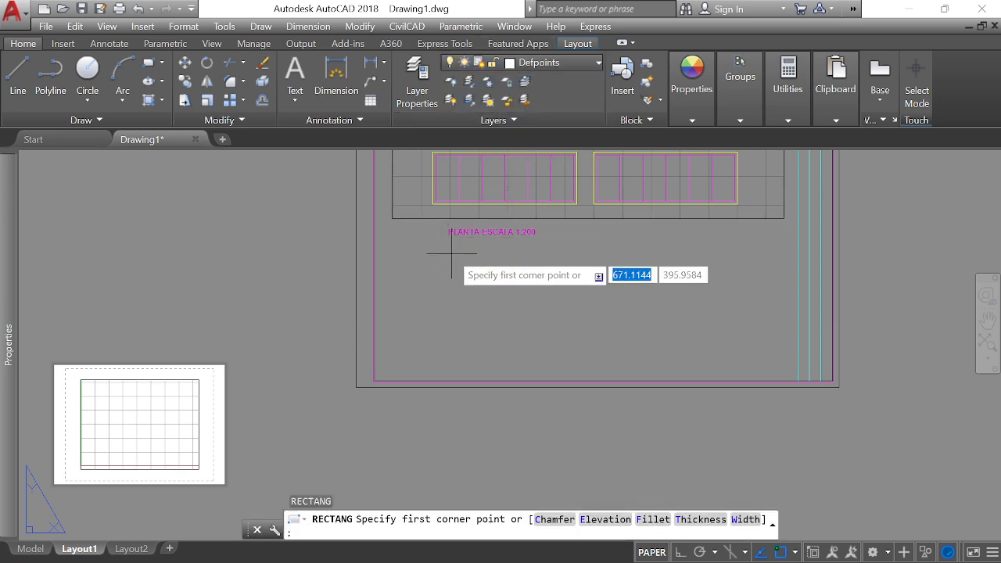
scroll(456, 223, up, 3)
click(412, 221)
scroll(504, 279, down, 4)
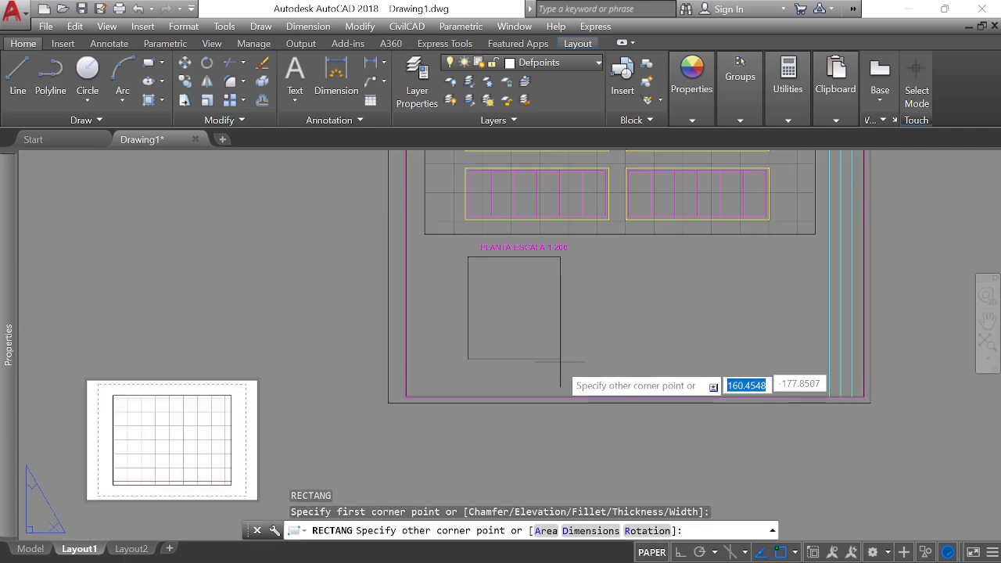
click(611, 383)
scroll(602, 320, up, 4)
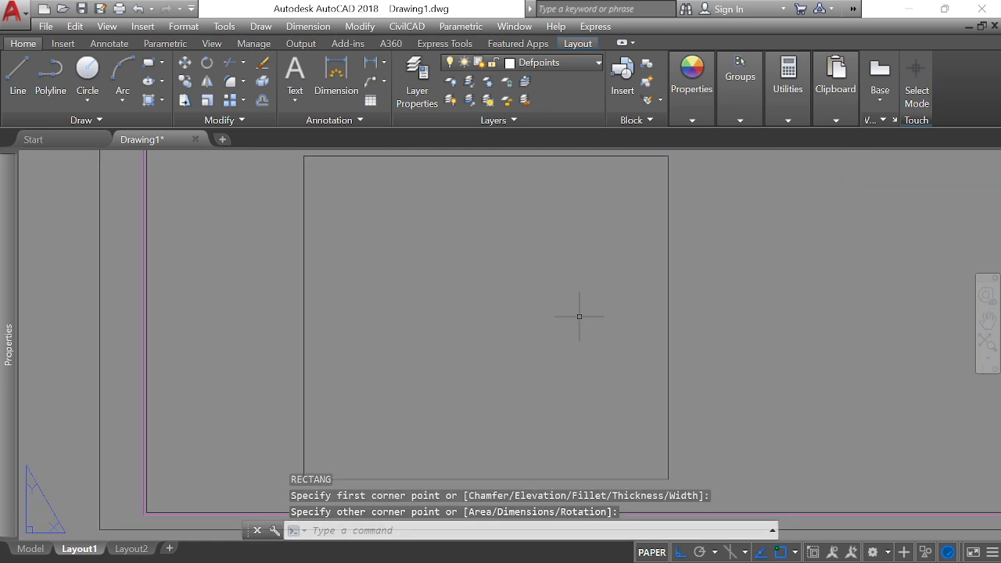
Step: Erase the rectangle below the PLANTA ESCALA 1:200 title
scroll(602, 258, down, 2)
key(Escape)
click(670, 262)
click(642, 286)
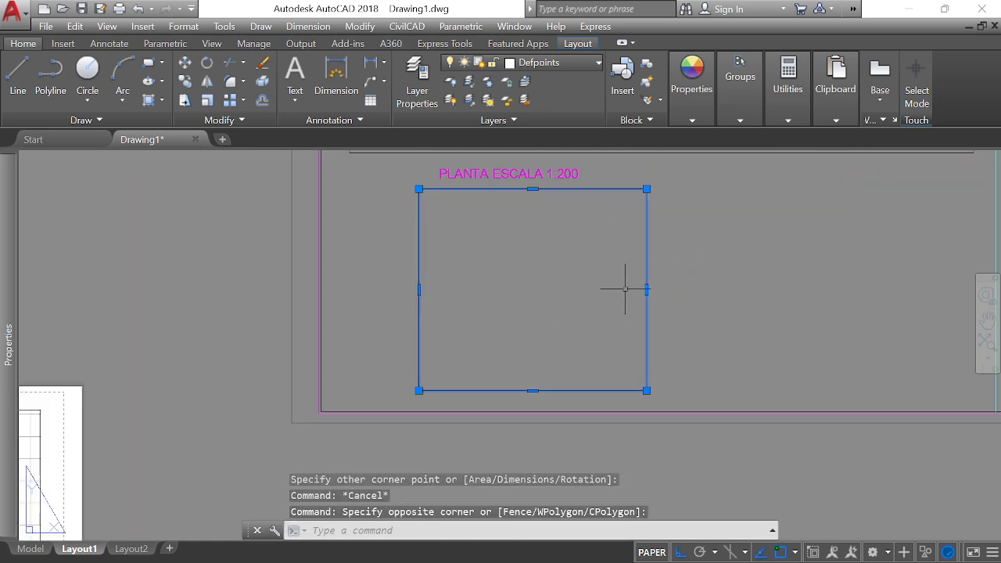
text(E)
key(Return)
Step: Create a rectangular viewport with MVIEW in the empty sheet area below the PLANTA ESCALA 1:200 title
text(MV)
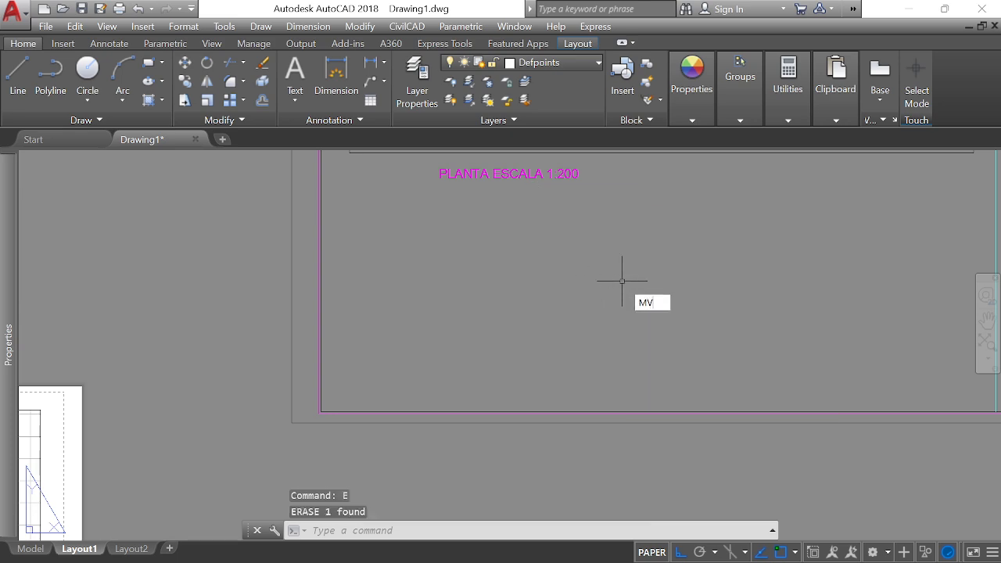
key(Return)
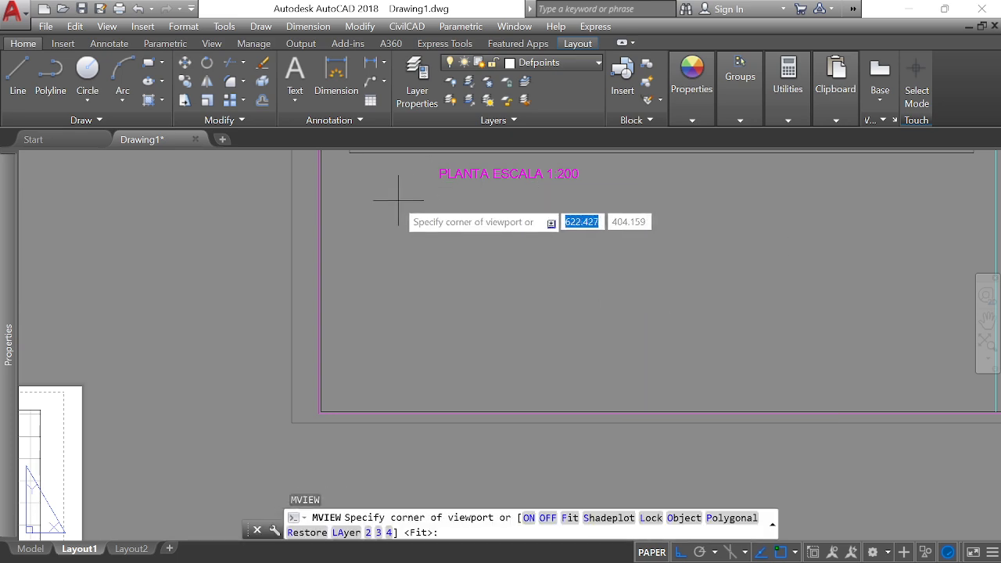
click(352, 192)
click(683, 381)
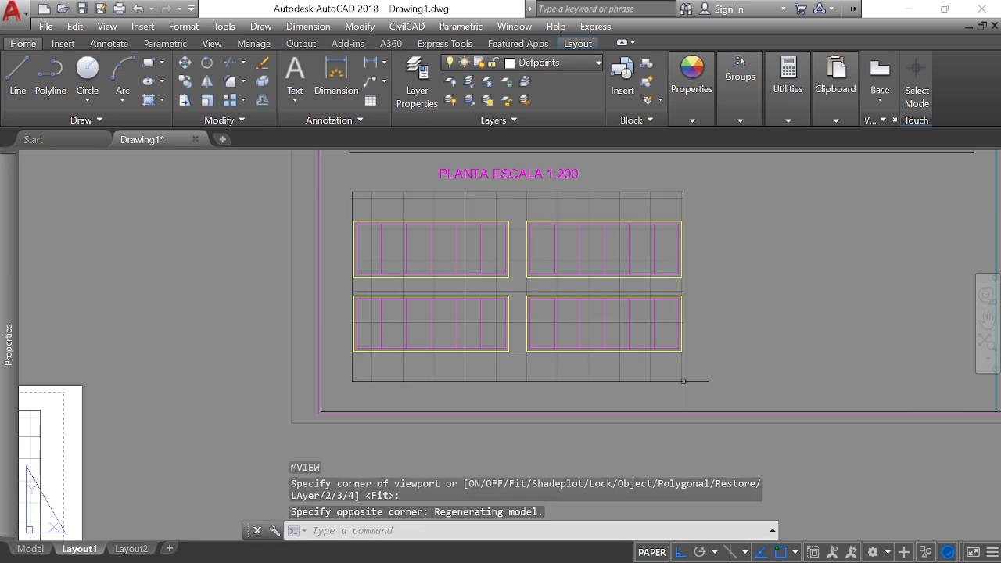
scroll(652, 261, down, 5)
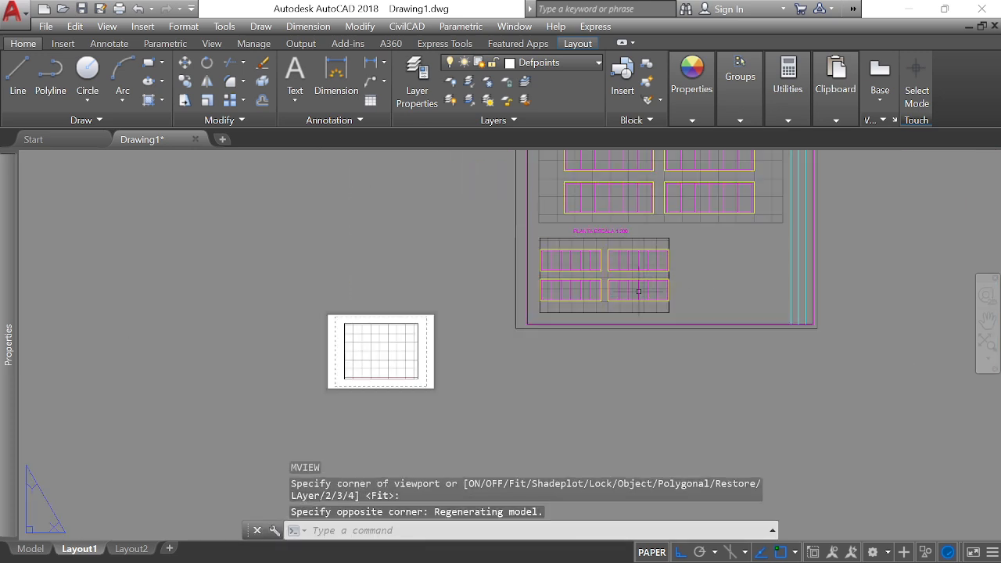
Step: Narrow the lower viewport by stretching its upper-right corner inward
scroll(641, 290, up, 5)
scroll(675, 250, up, 2)
click(674, 249)
click(648, 250)
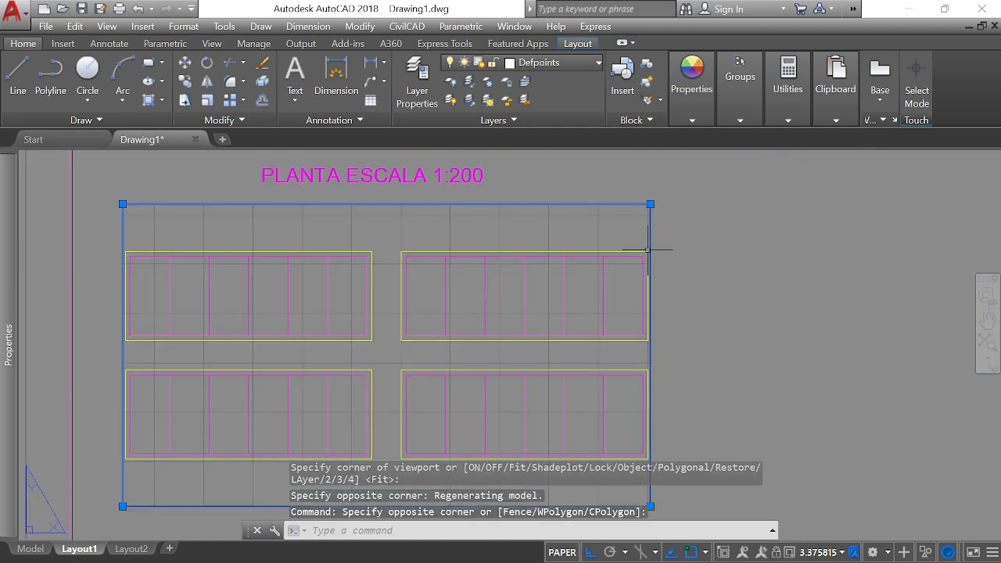
click(650, 204)
key(Escape)
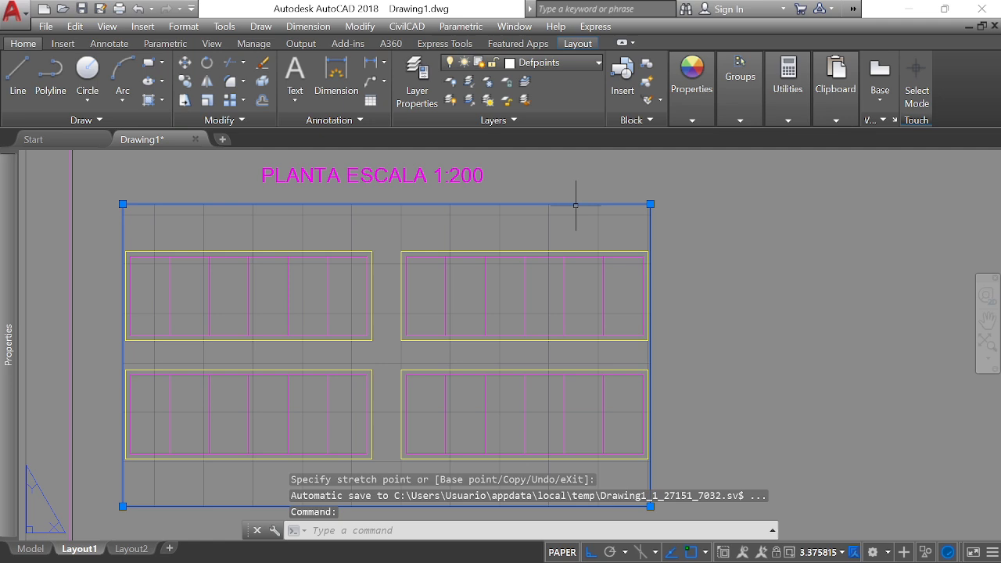
click(650, 204)
click(534, 212)
scroll(696, 214, down, 2)
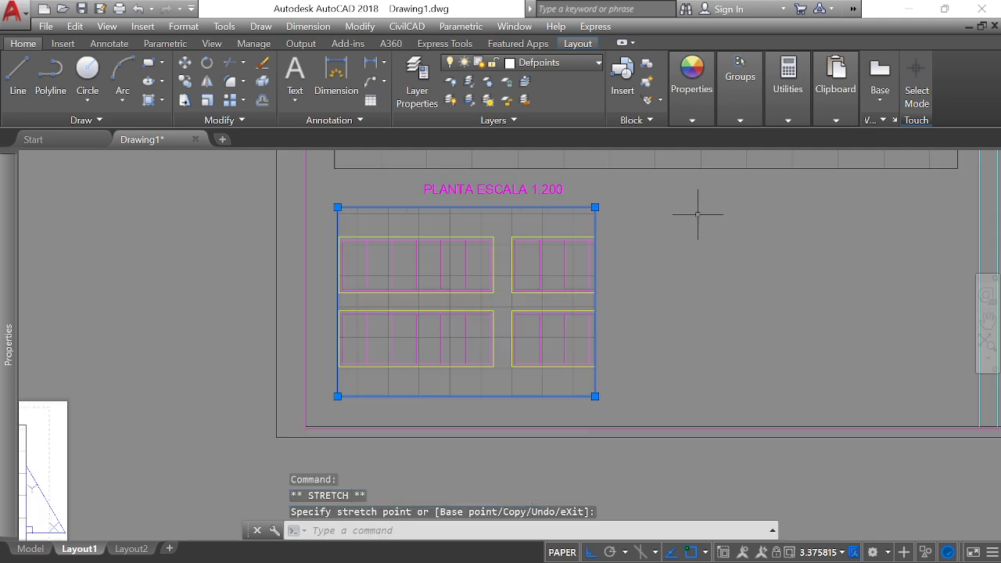
scroll(565, 242, up, 1)
Step: Try to fit the four blocks inside the lower viewport by rescaling its model view, and return to paper space
double_click(579, 270)
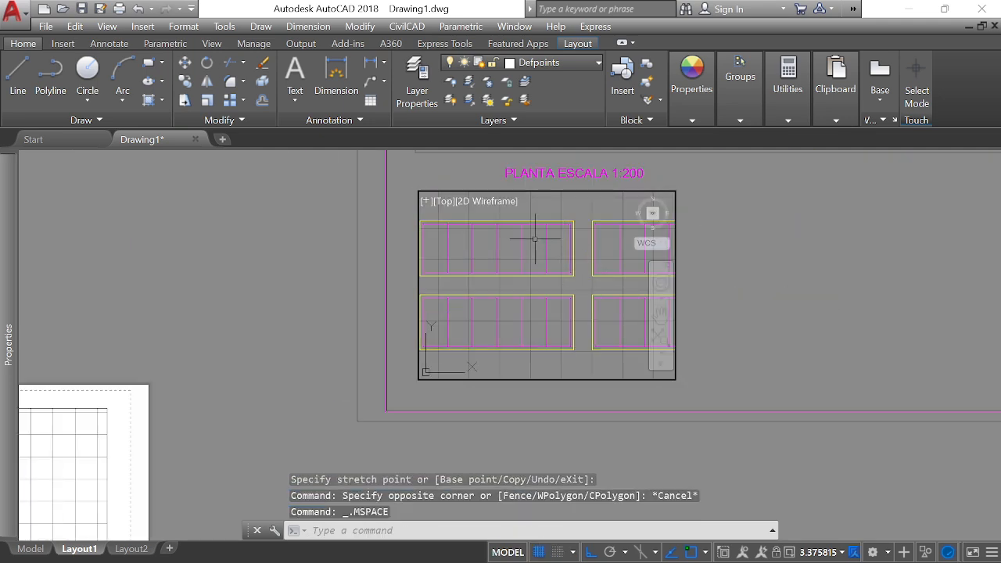
scroll(524, 238, down, 2)
scroll(531, 239, up, 1)
scroll(531, 238, up, 3)
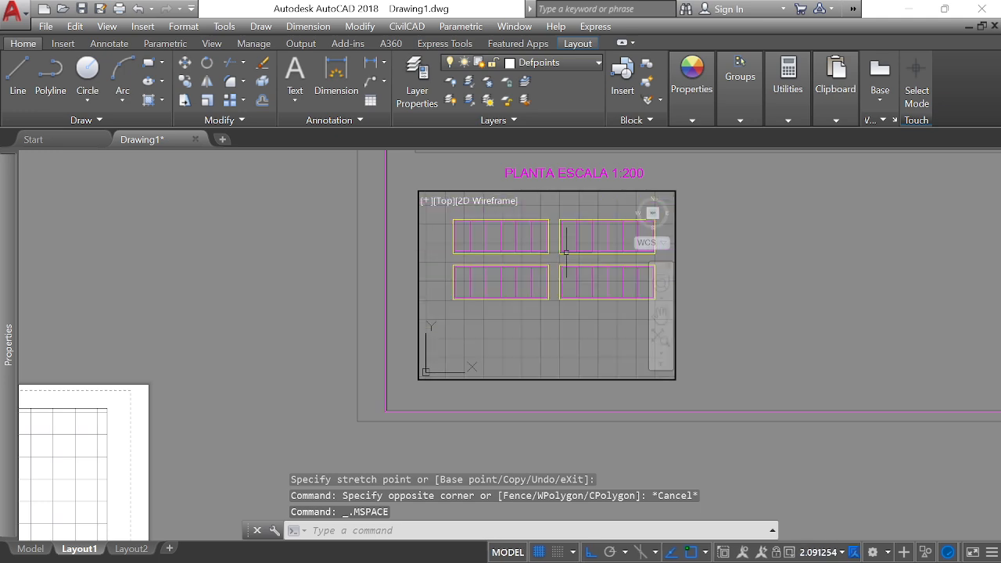
double_click(733, 248)
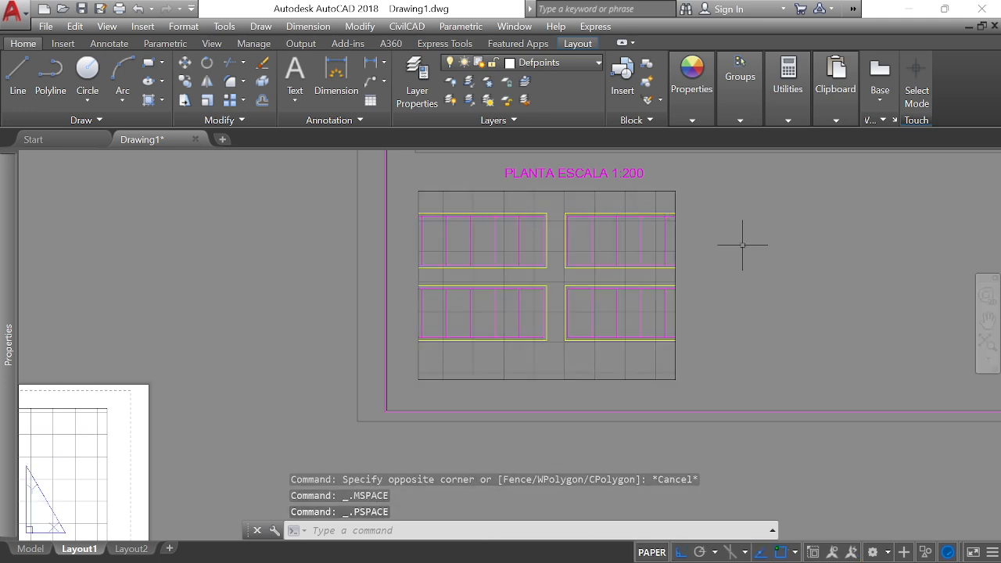
Step: Activate the lower viewport and rescale its model view to show all four blocks, using real-time Pan and Zoom
click(554, 271)
double_click(555, 274)
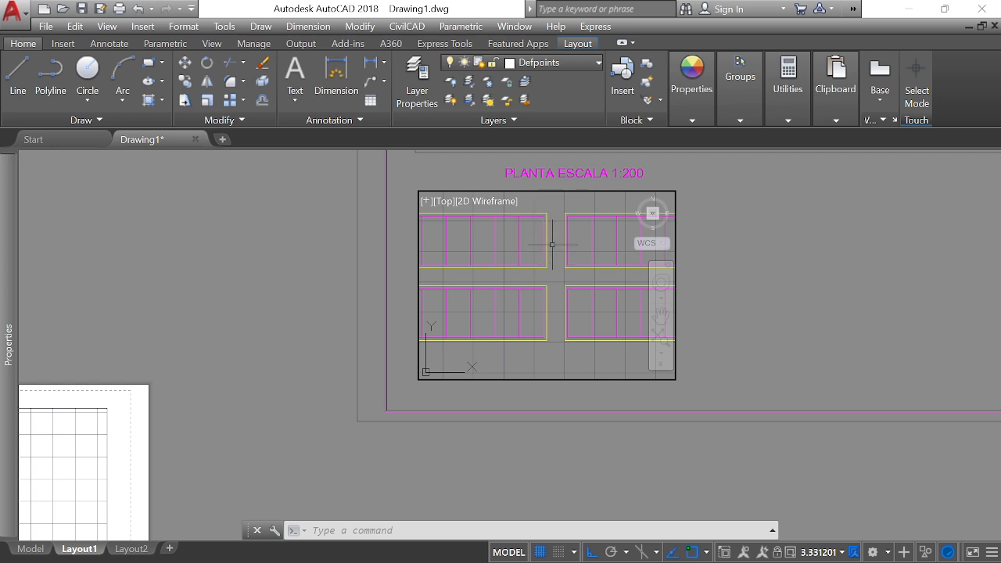
scroll(470, 222, down, 1)
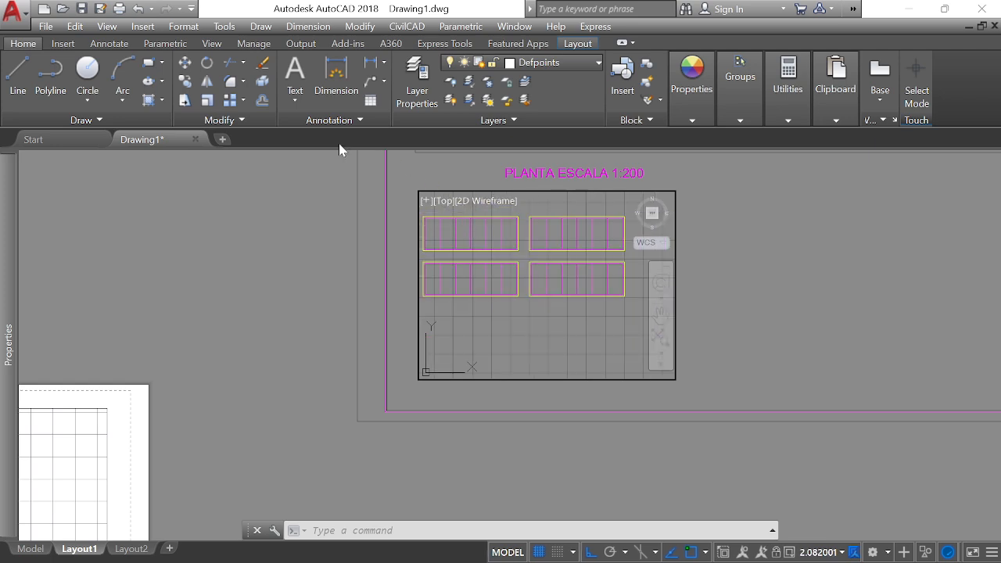
text(p)
key(Return)
mouse_move(532, 259)
mouse_down()
mouse_move(548, 278)
mouse_move(505, 230)
mouse_move(529, 255)
mouse_move(530, 226)
mouse_up()
right_click(545, 278)
click(595, 332)
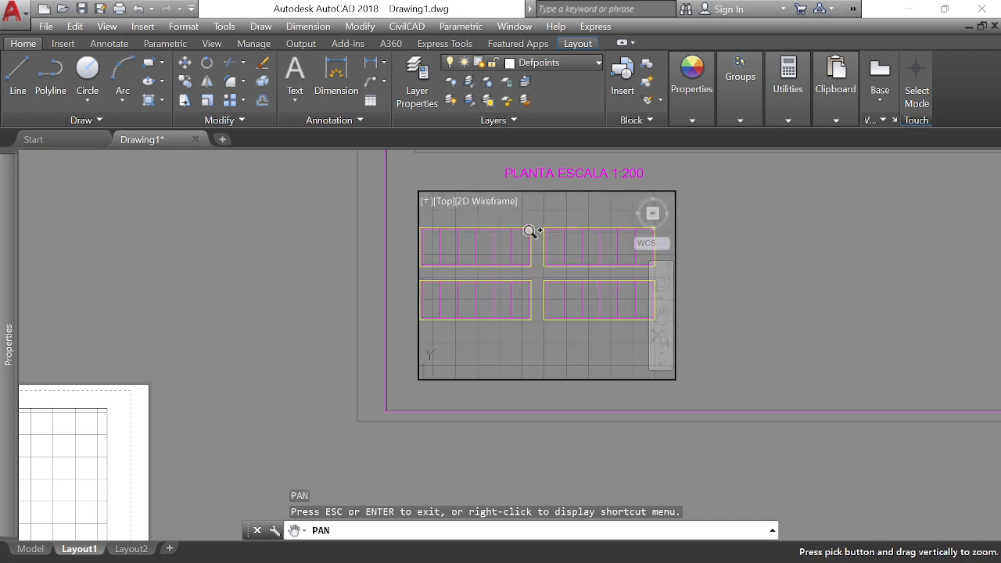
Step: Pan the four blocks toward the middle of the lower viewport and return to paper space
right_click(527, 245)
click(559, 284)
drag(564, 283, 570, 292)
right_click(565, 278)
click(600, 312)
right_click(570, 296)
click(604, 309)
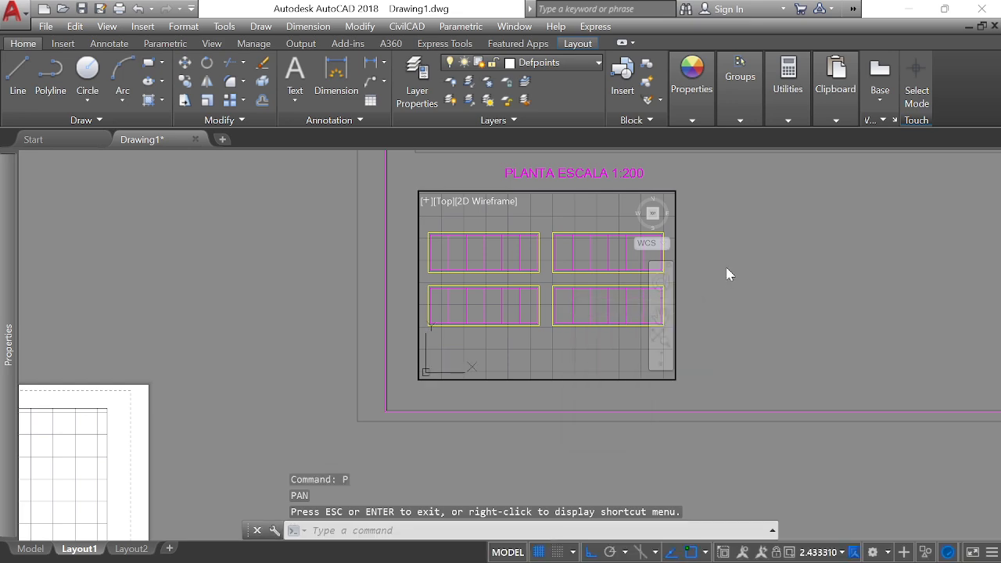
double_click(731, 278)
Step: List the lower viewport's properties to read its scale relative to paper space
scroll(626, 306, down, 3)
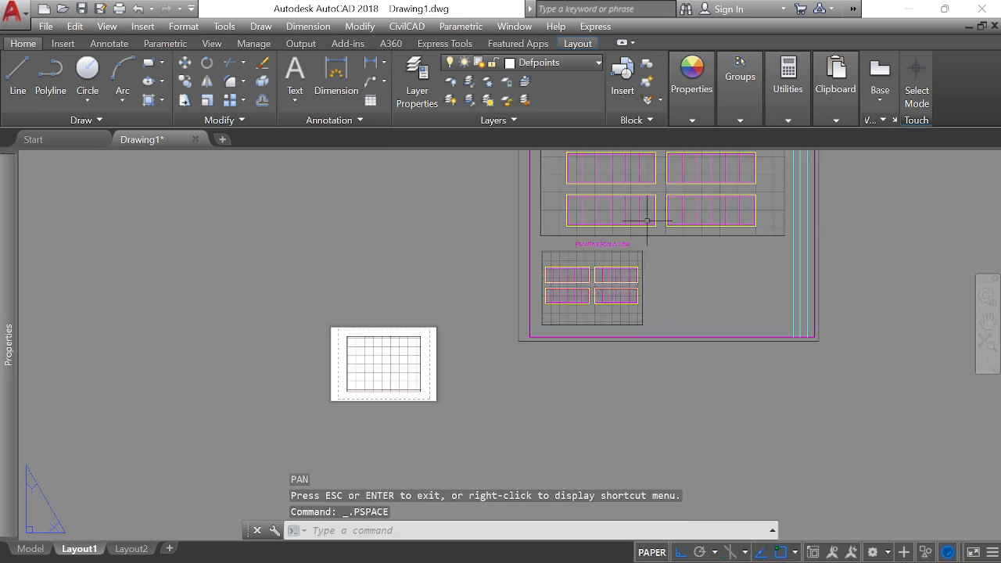
scroll(618, 258, up, 6)
scroll(599, 257, down, 3)
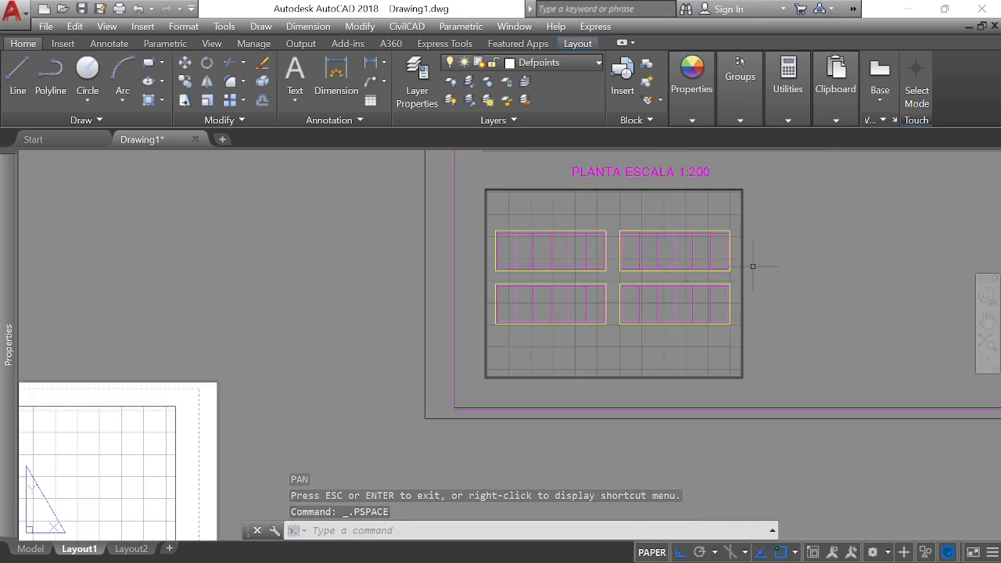
scroll(750, 263, up, 2)
click(764, 210)
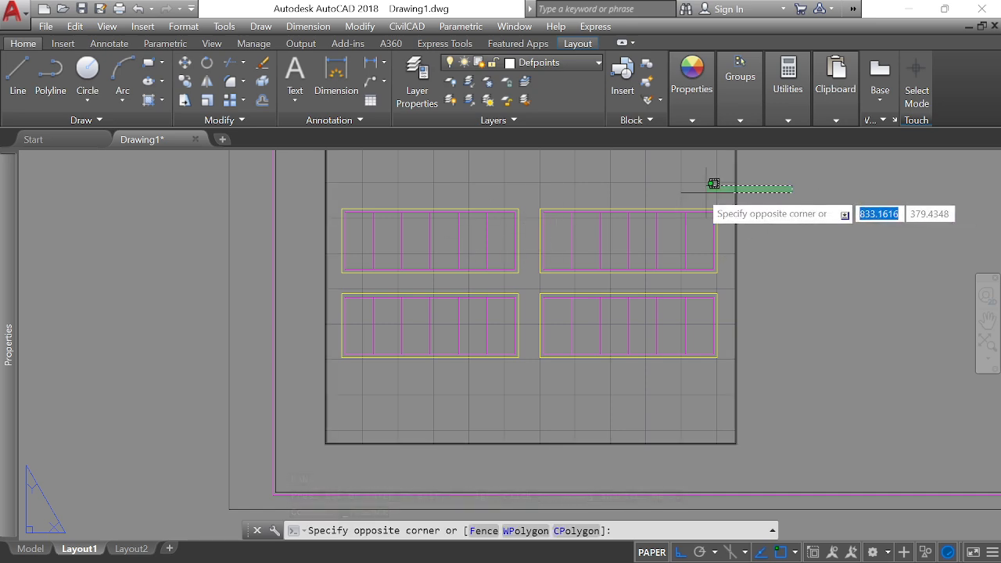
click(708, 192)
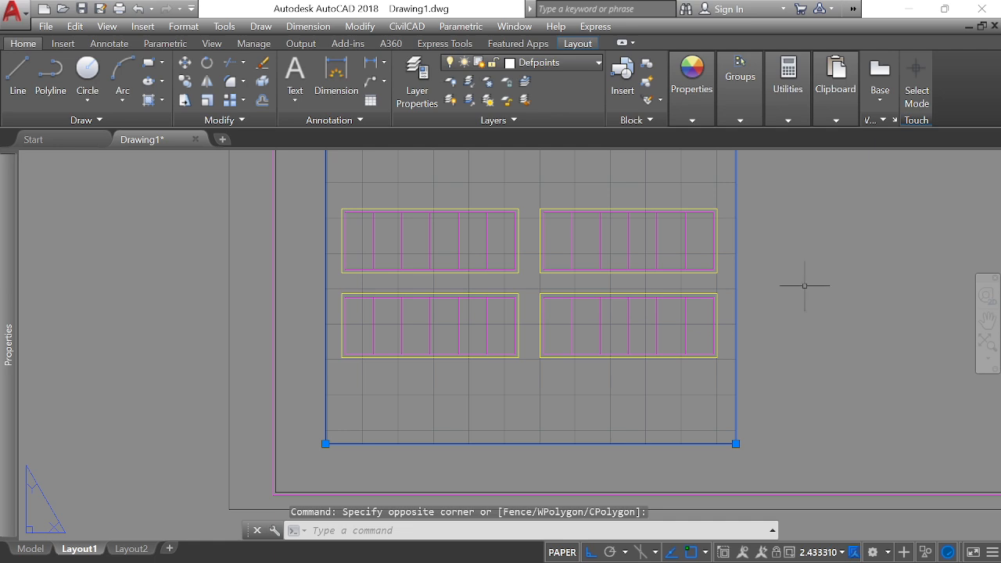
text(LI)
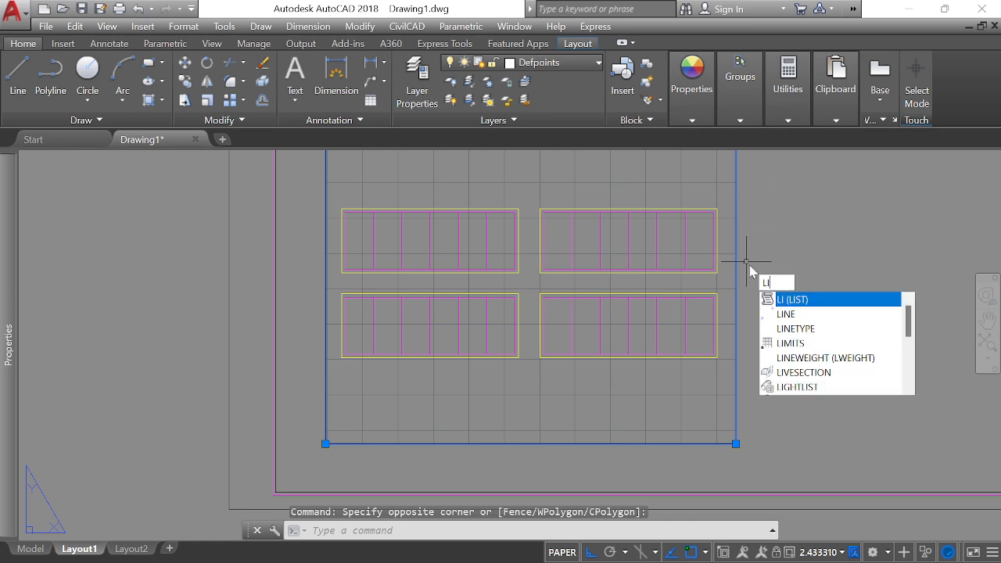
key(Return)
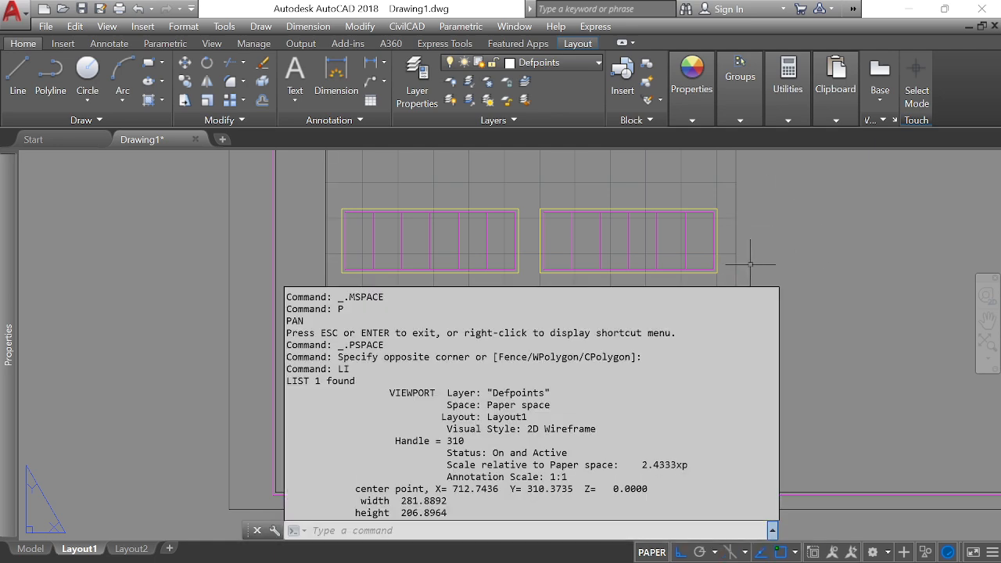
drag(642, 464, 689, 465)
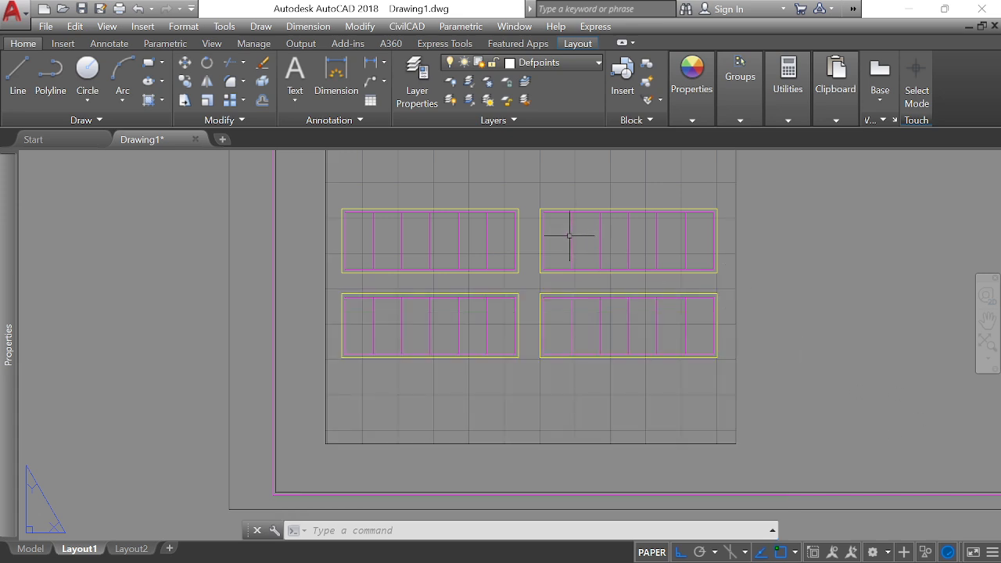
Step: Activate the lower viewport, zoom its model view to a scale factor of 2XP, and return to paper space
double_click(537, 188)
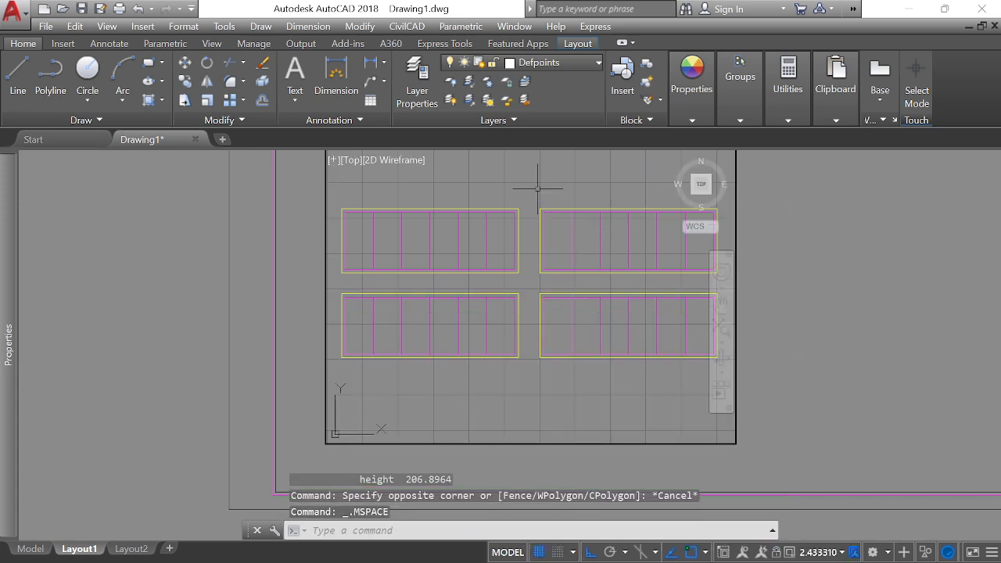
text(Z)
key(Return)
text(S)
key(Return)
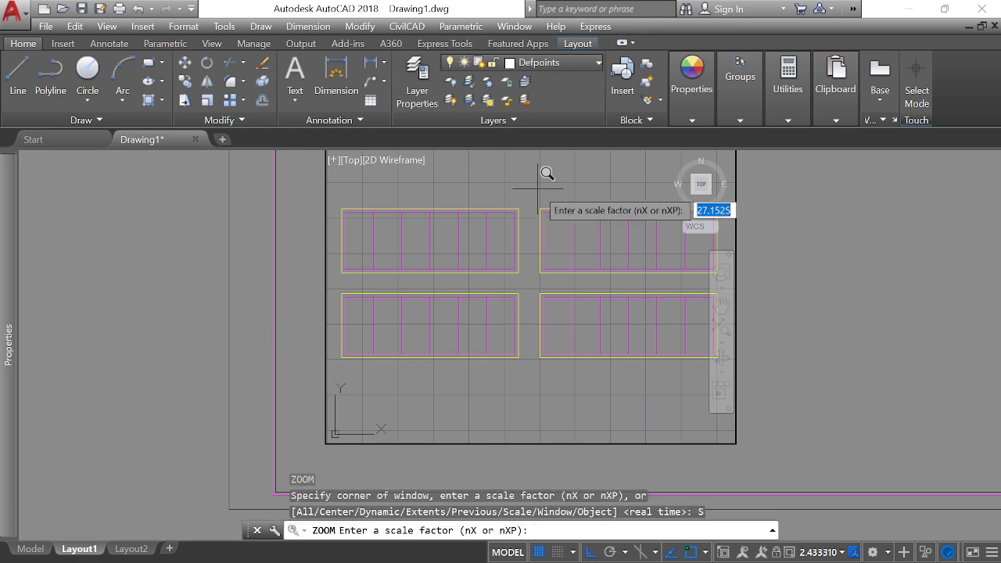
text(2XP)
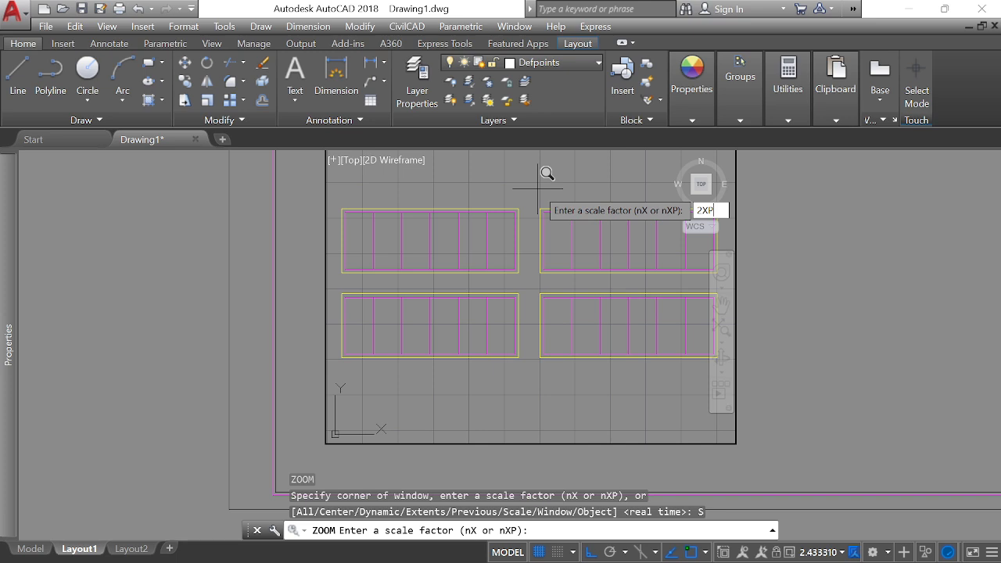
key(Return)
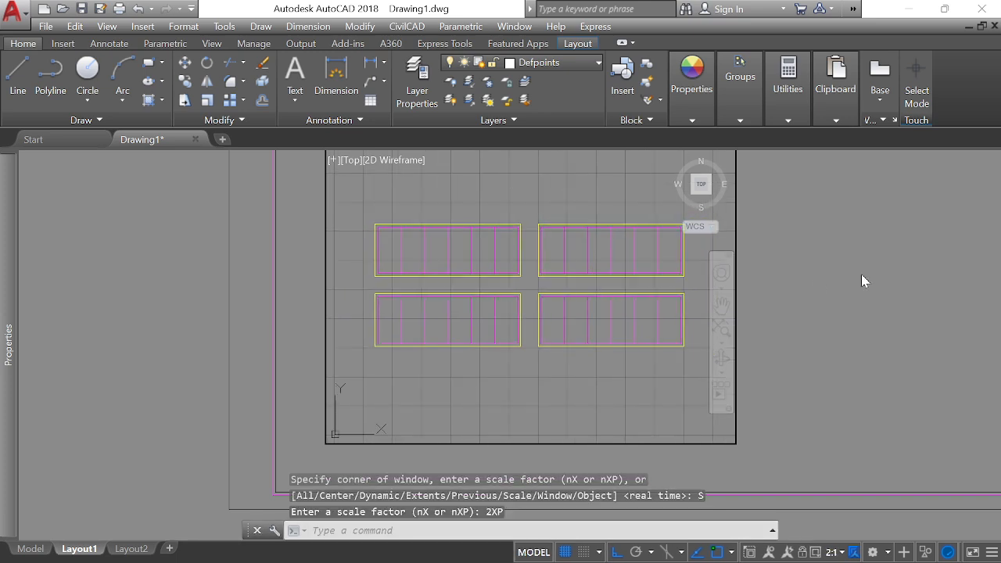
double_click(832, 259)
scroll(594, 329, down, 2)
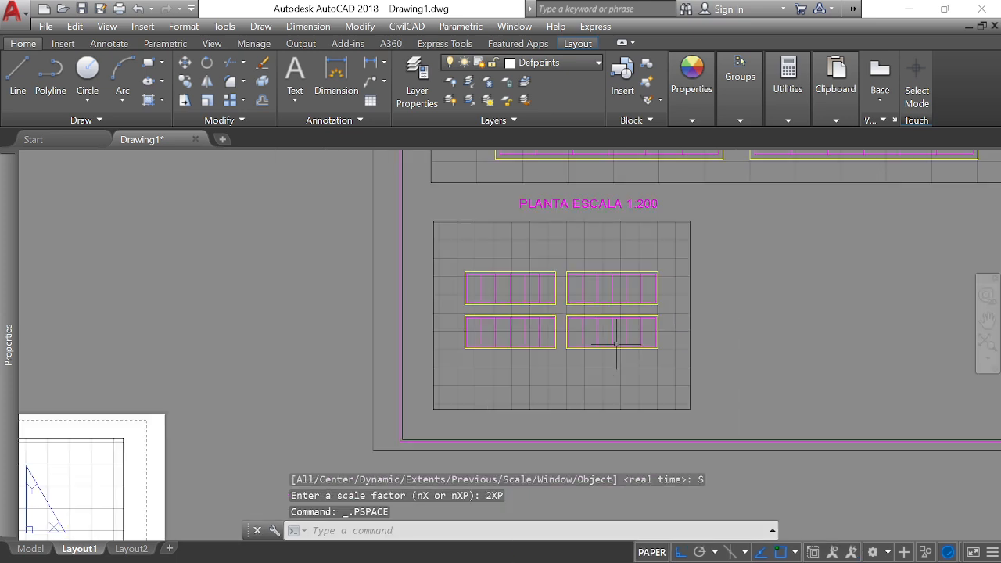
Step: List the lower viewport's properties again to check its new scale relative to paper space
scroll(673, 328, up, 3)
scroll(704, 266, down, 3)
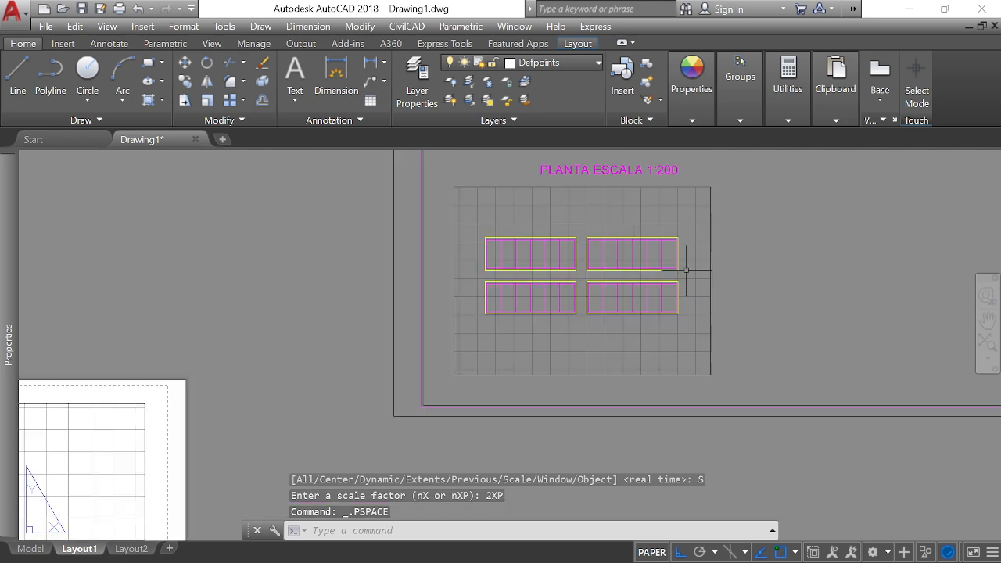
click(755, 232)
click(695, 231)
text(l)
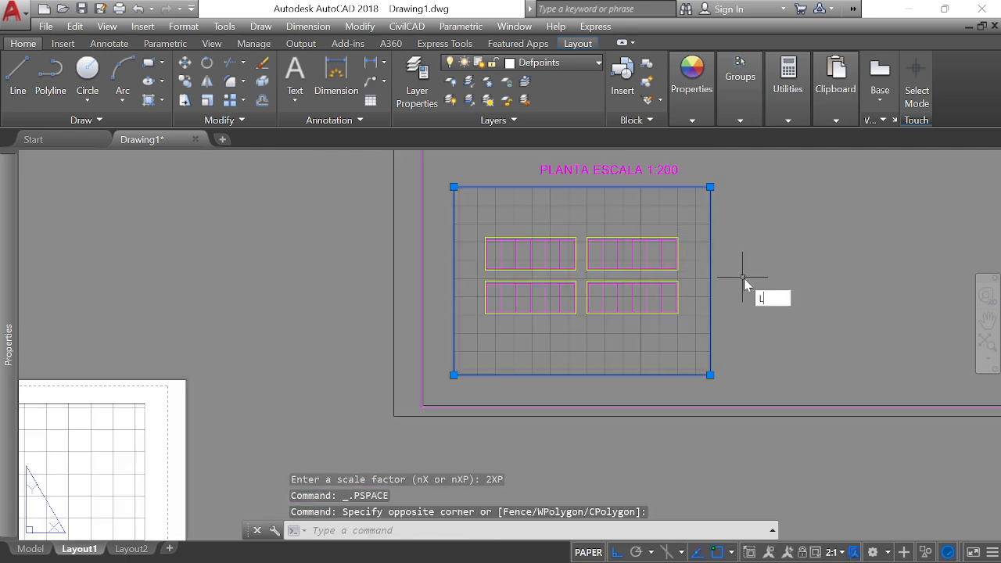
key(Return)
text(li)
key(Return)
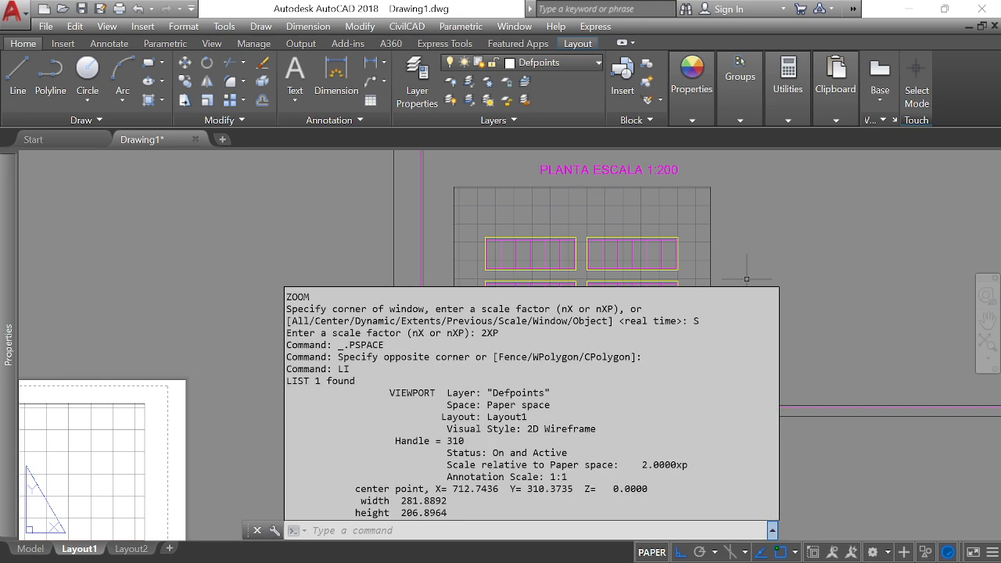
drag(642, 465, 689, 465)
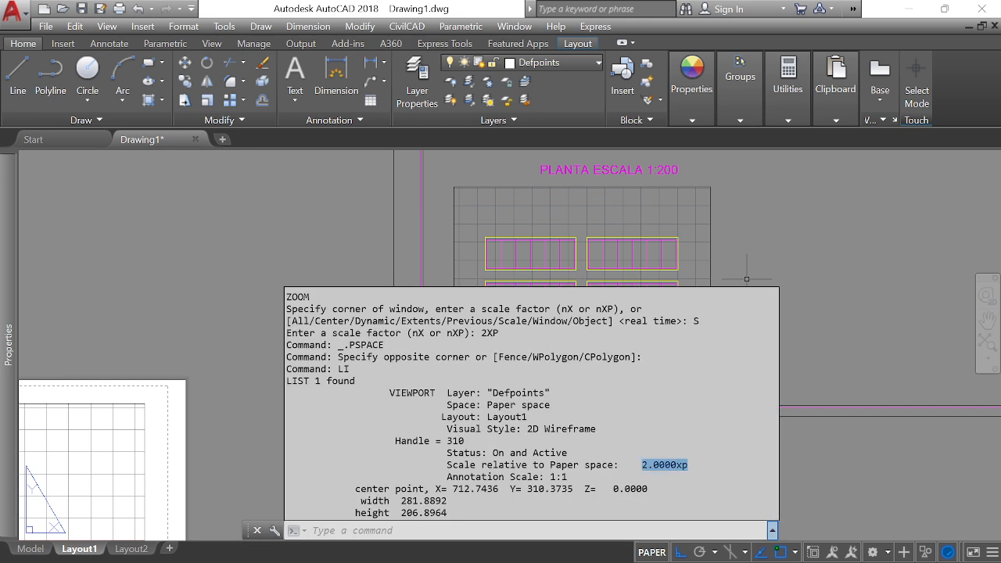
Step: Calculate 1000/2 with the CAL command to find the lower viewport's scale denominator
click(484, 530)
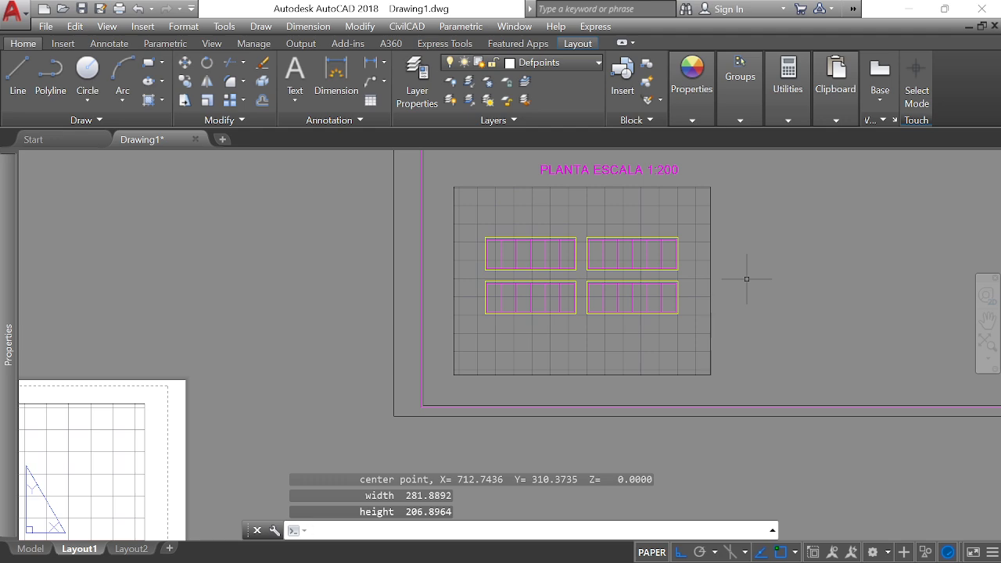
text(CAL)
key(Return)
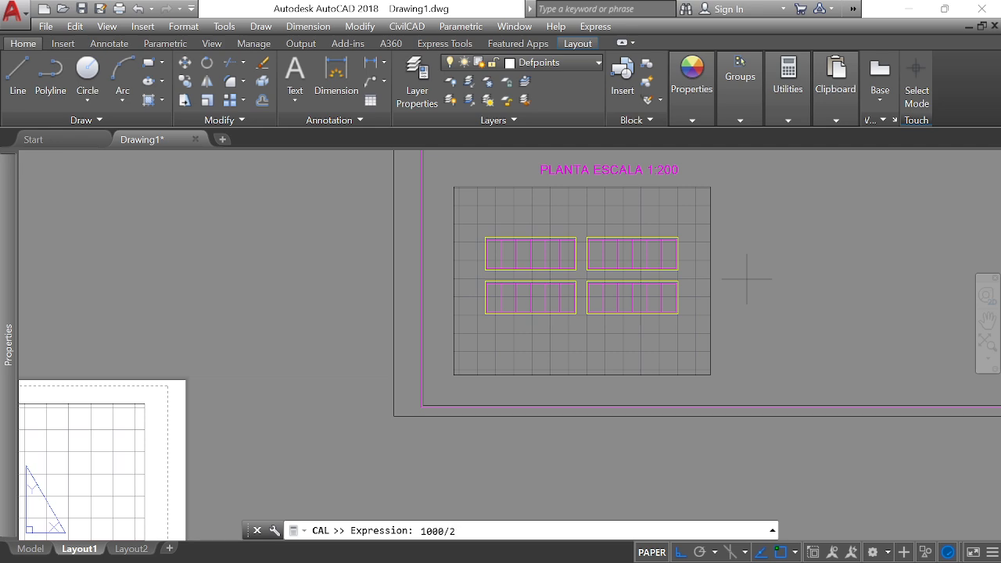
key(Return)
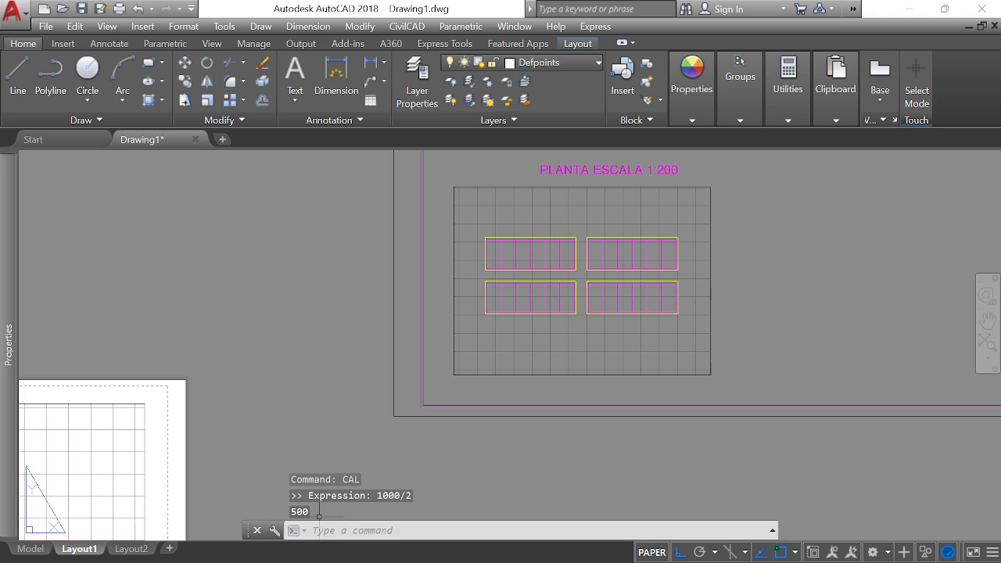
Step: Copy the PLANTA ESCALA 1:200 title straight down to just below the lower viewport
scroll(588, 338, down, 2)
scroll(632, 235, up, 4)
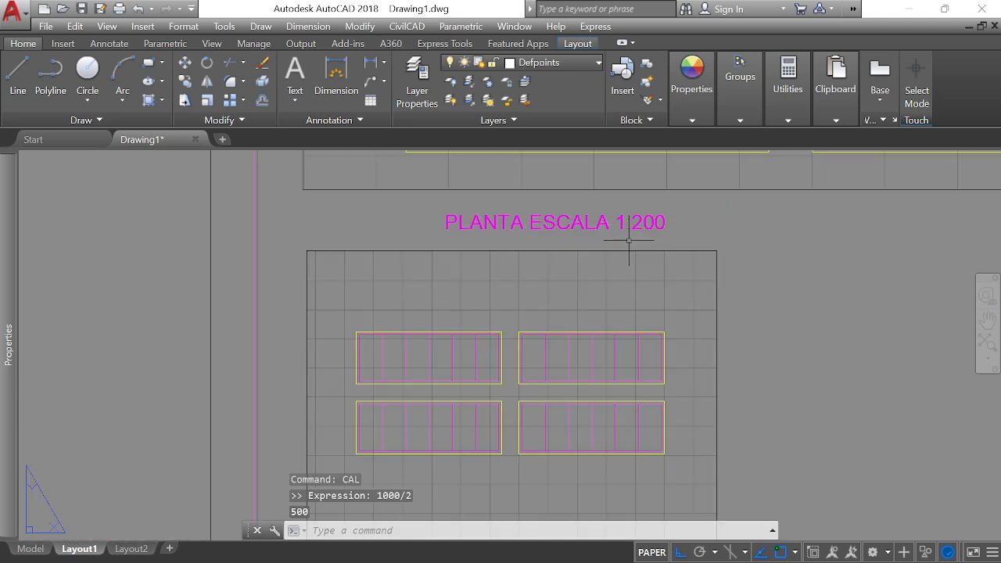
click(568, 226)
text(co)
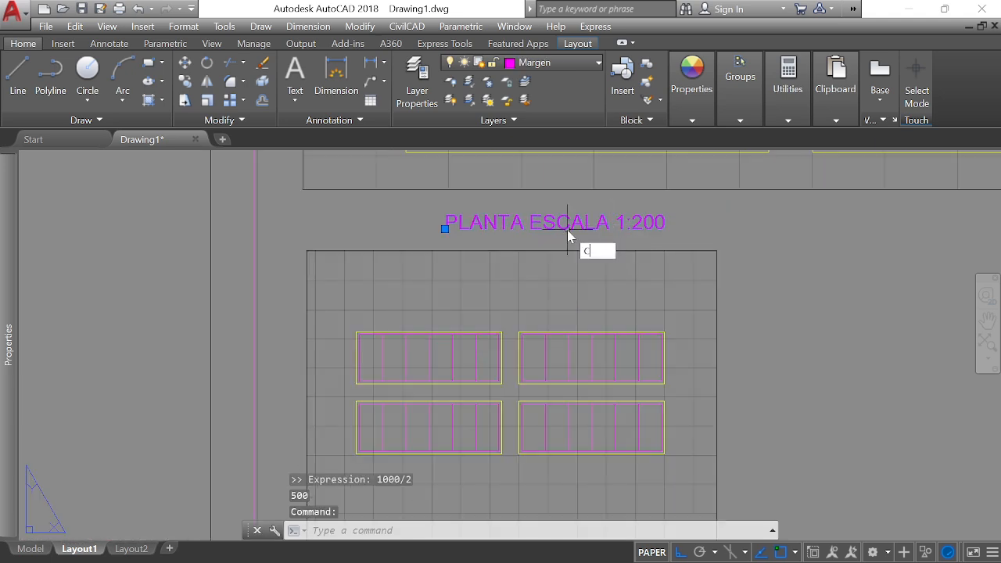
key(Return)
click(568, 227)
scroll(609, 246, down, 3)
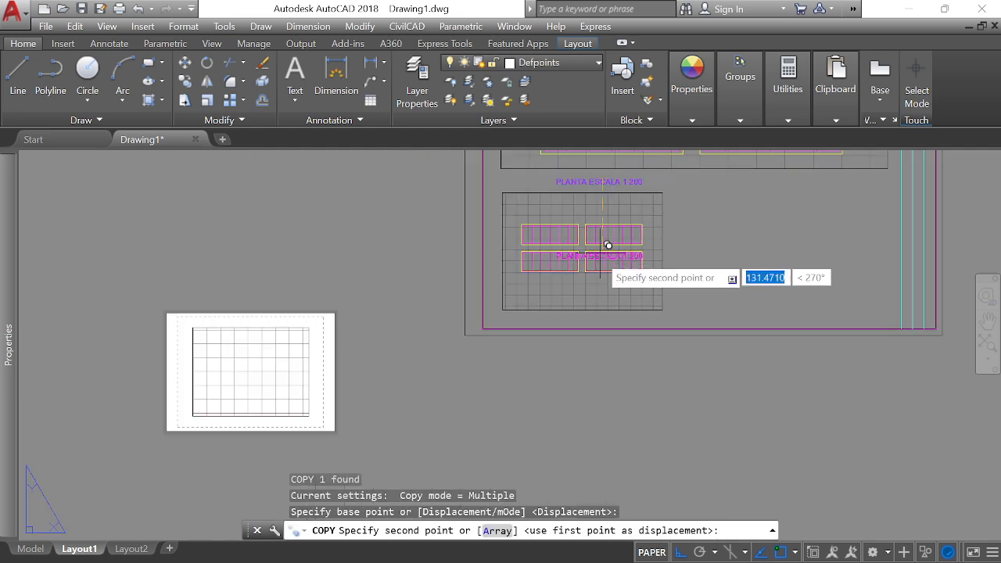
scroll(577, 304, up, 4)
click(576, 304)
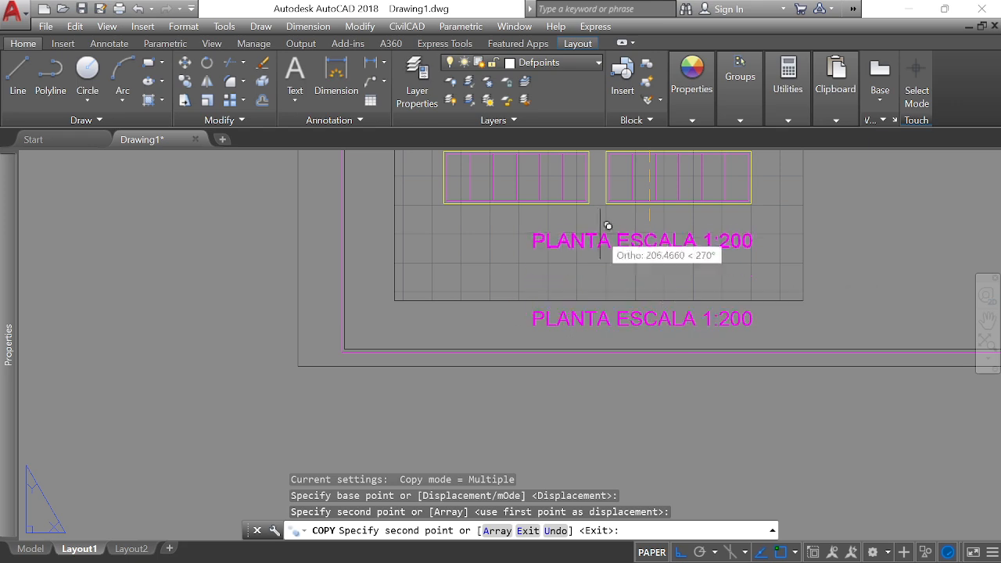
key(Escape)
Step: Change the copied title below the lower viewport to PLANTA ESCALA 1:500 and finish text editing
scroll(549, 299, down, 2)
scroll(549, 298, up, 5)
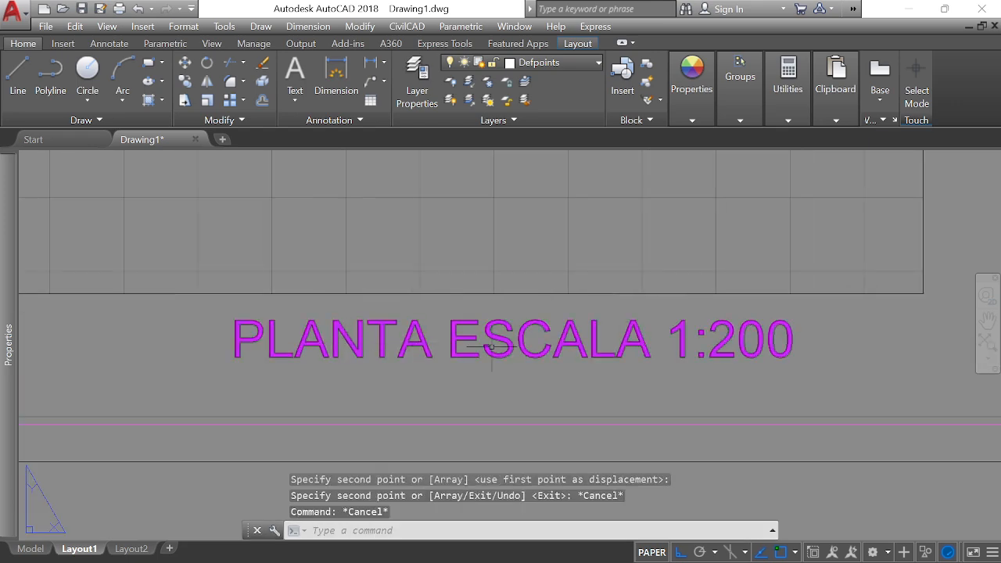
double_click(722, 352)
key(BackSpace)
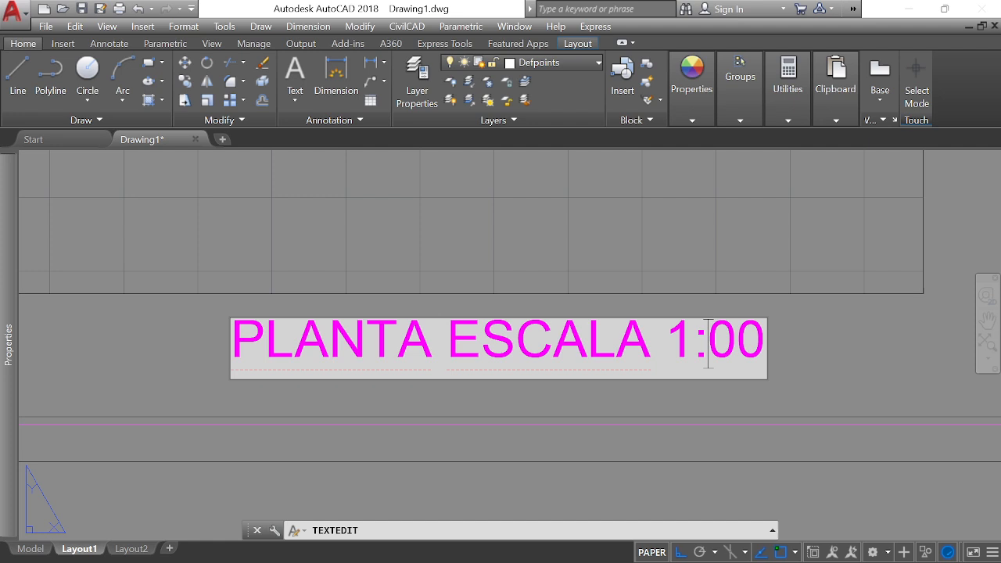
text(5)
click(884, 373)
scroll(447, 328, down, 4)
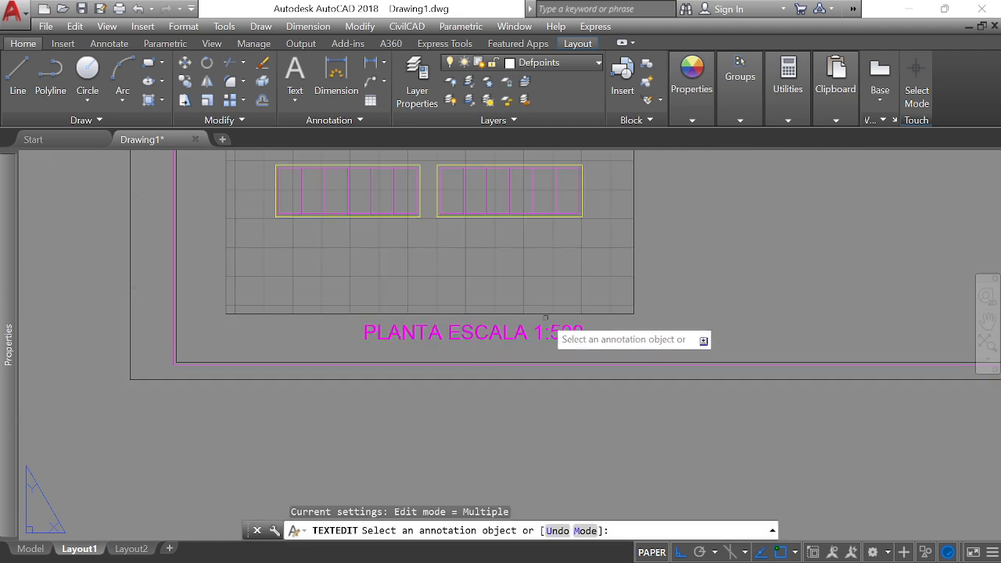
right_click(547, 321)
click(587, 329)
Step: Examine the whole Layout1 sheet, comparing the two viewports and their scale titles
scroll(465, 302, down, 3)
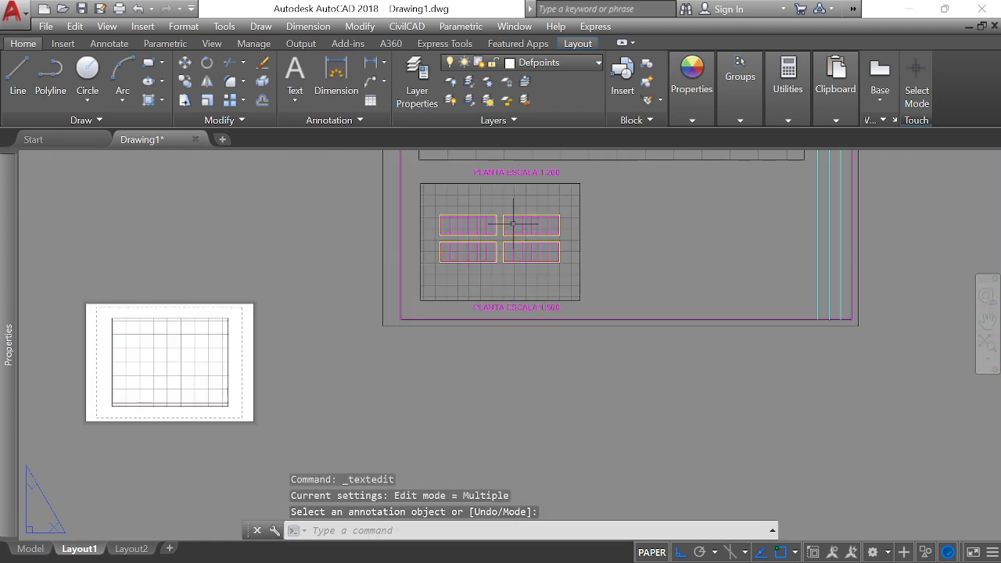
scroll(503, 294, up, 3)
scroll(532, 225, down, 5)
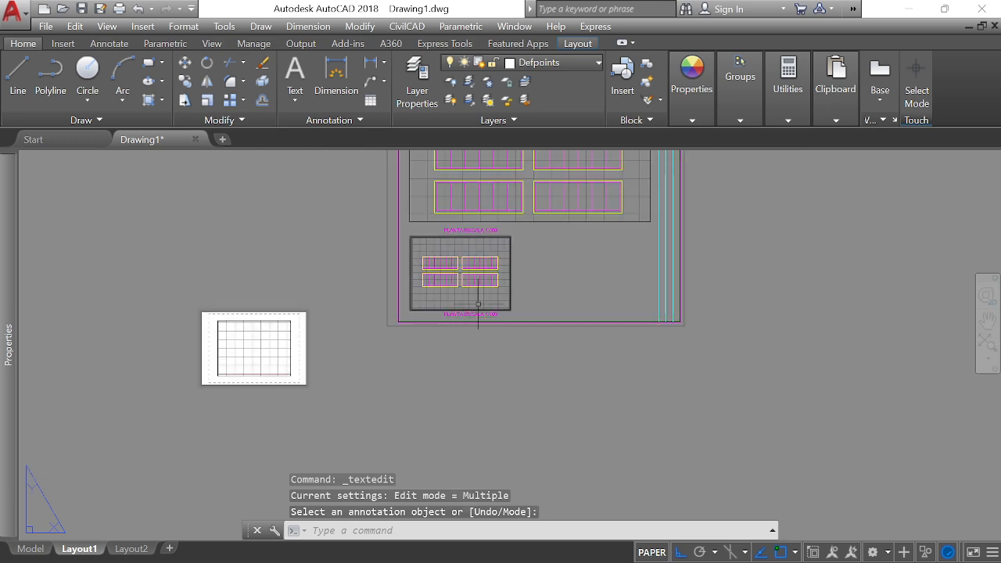
scroll(540, 224, up, 2)
scroll(649, 281, up, 3)
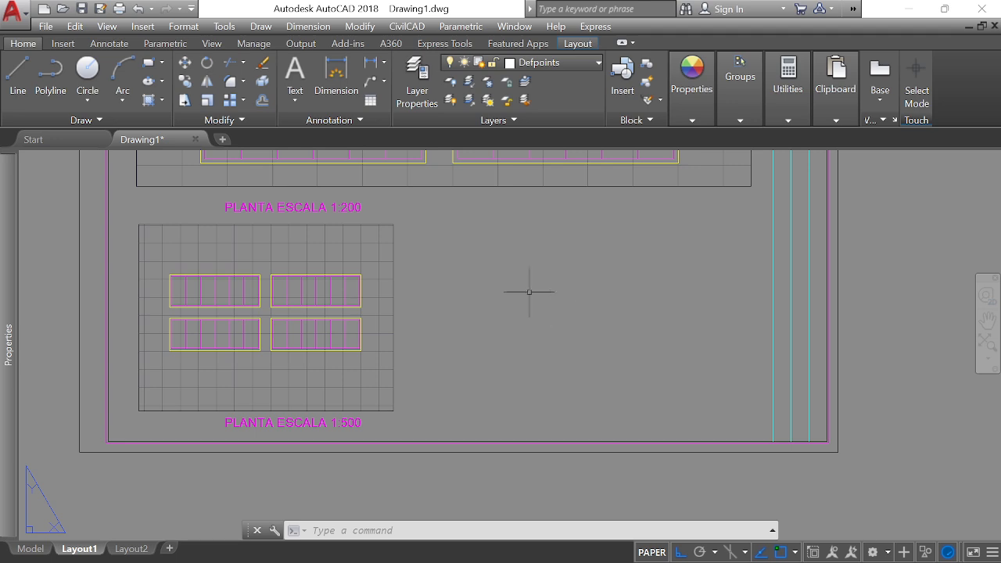
scroll(536, 402, down, 6)
scroll(548, 380, up, 4)
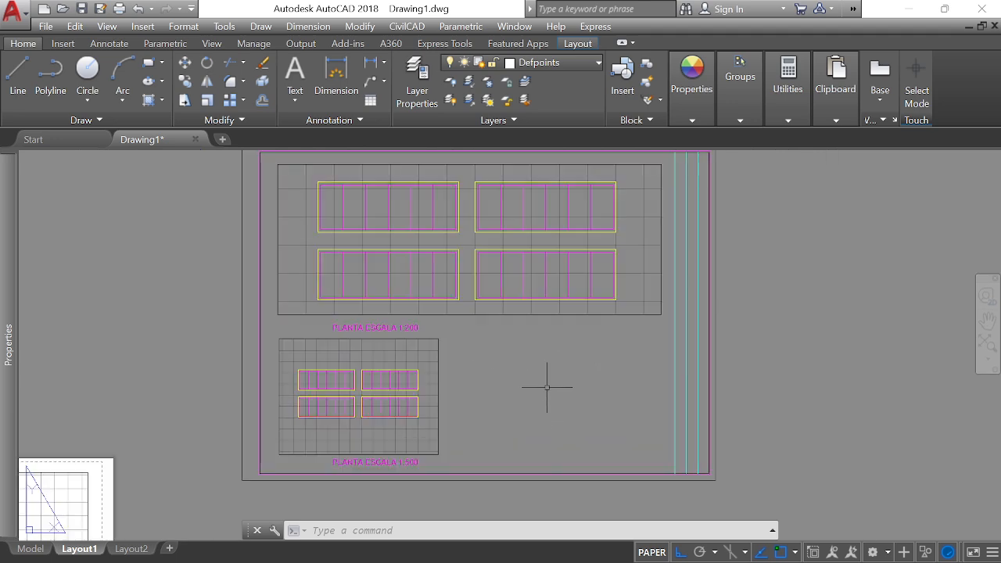
scroll(550, 377, down, 2)
scroll(550, 378, up, 2)
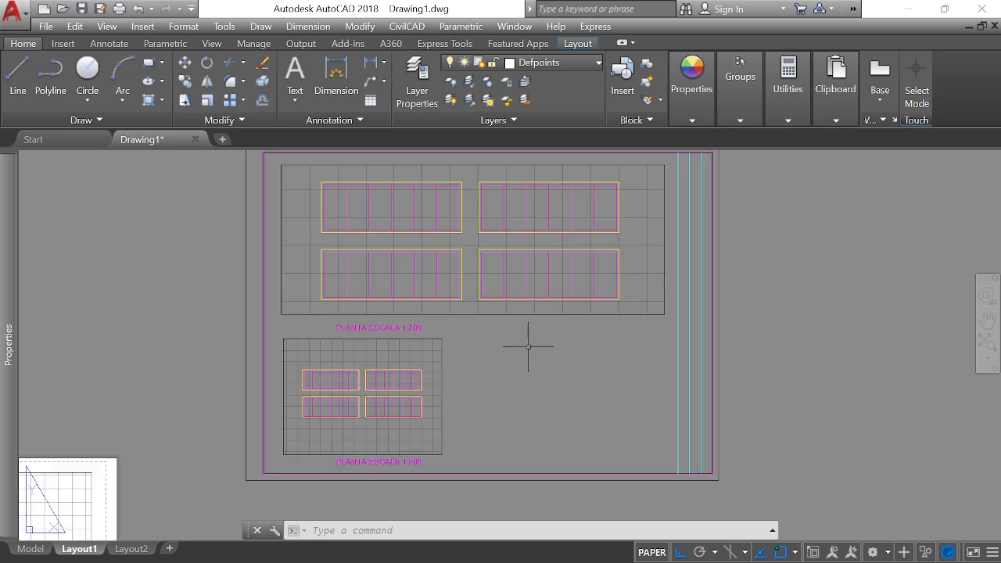
scroll(540, 328, down, 2)
scroll(549, 304, up, 2)
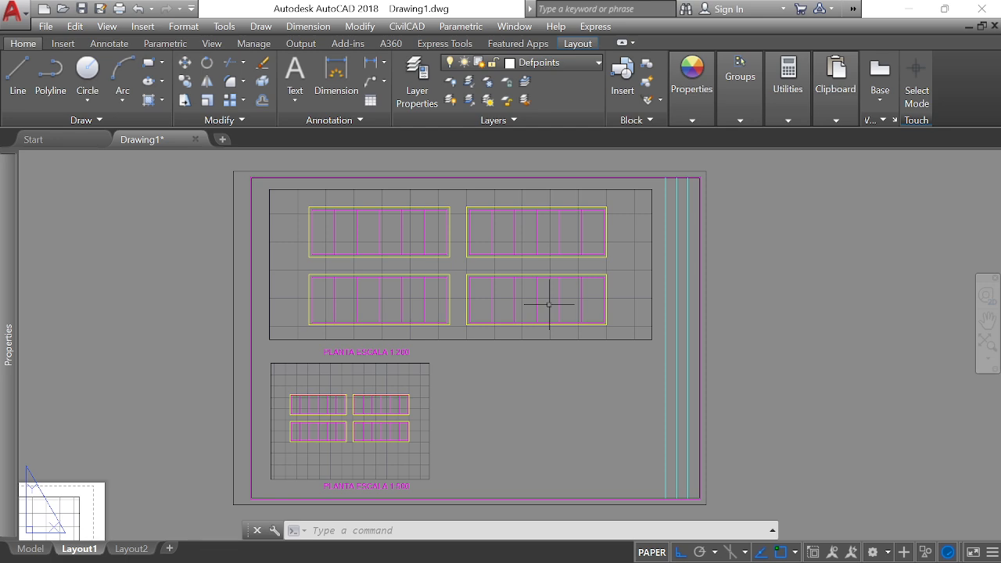
Step: Start a single-sheet plot of Layout1 with the DWG To PDF.pc3 plotter and ISO full bleed A1 (841.00 x 594.00 MM) paper
key(ctrl+p)
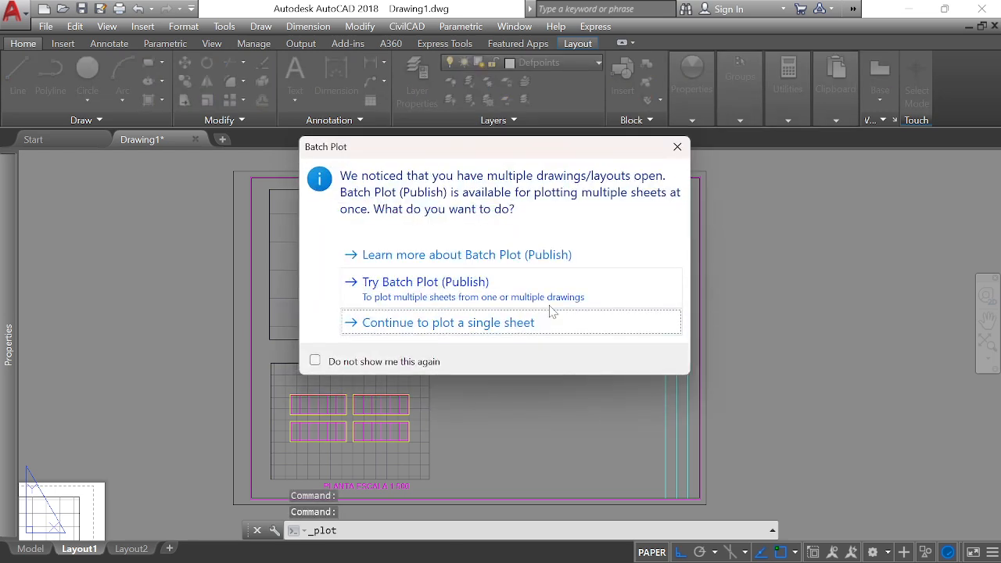
click(447, 324)
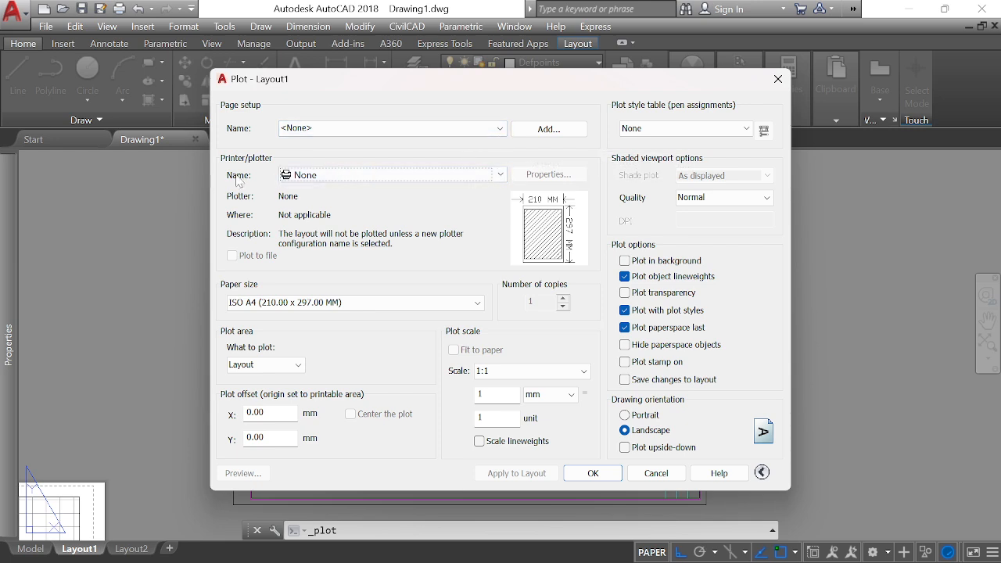
click(501, 175)
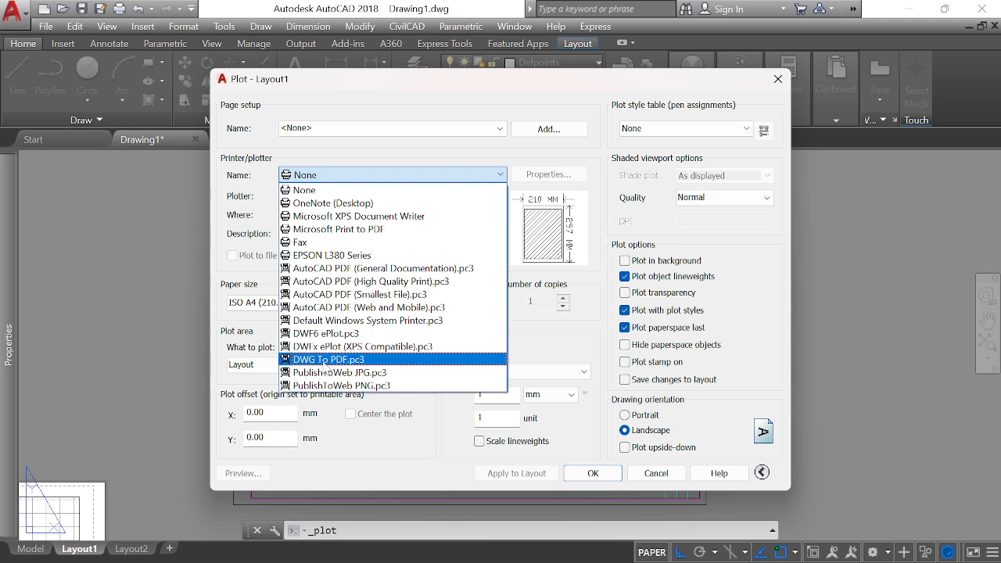
click(349, 362)
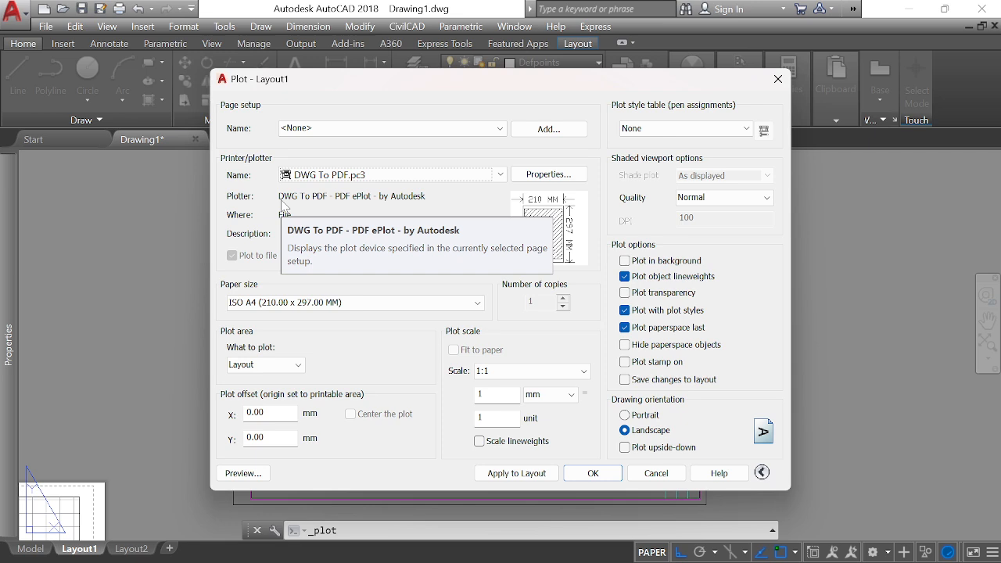
click(478, 304)
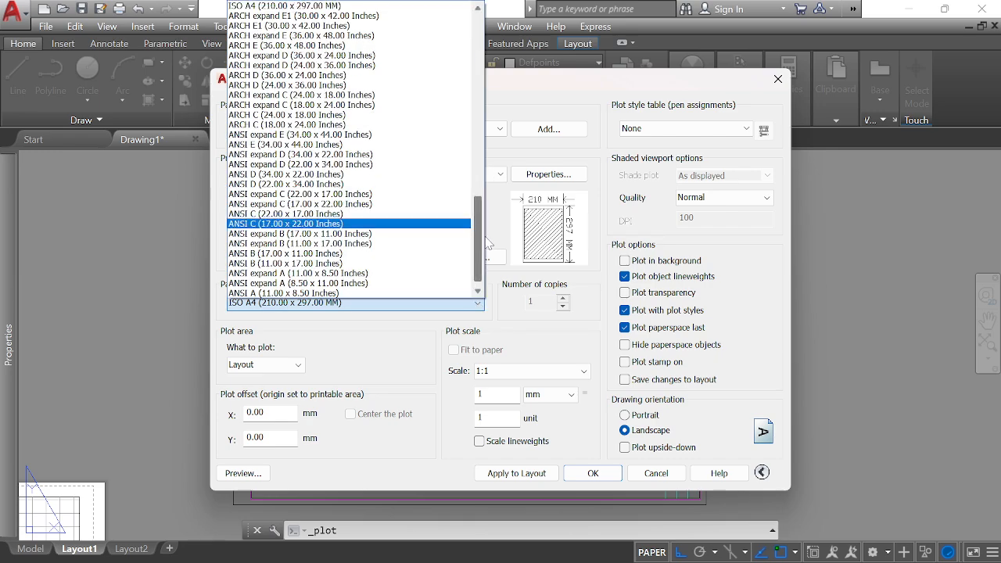
drag(477, 242, 491, 31)
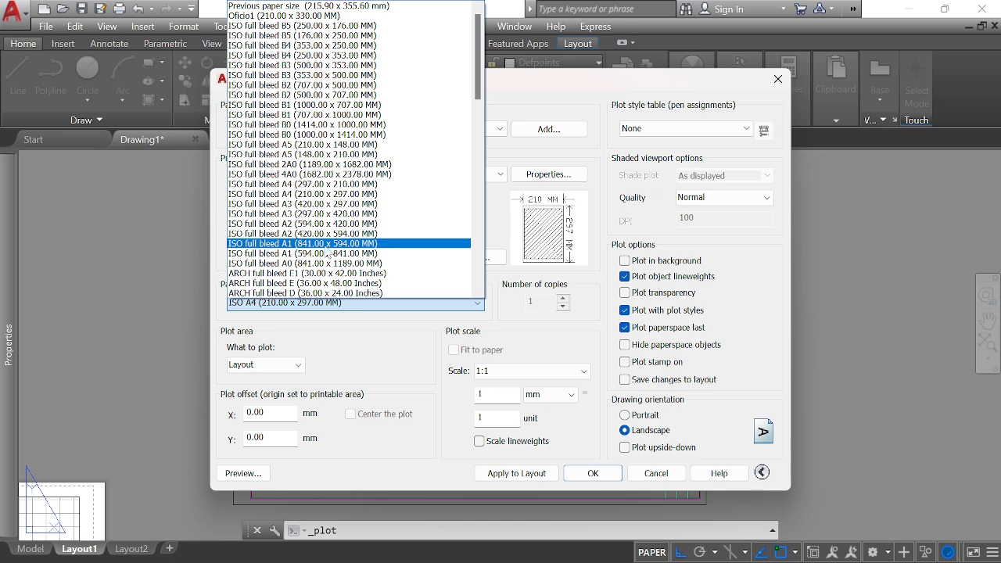
click(327, 246)
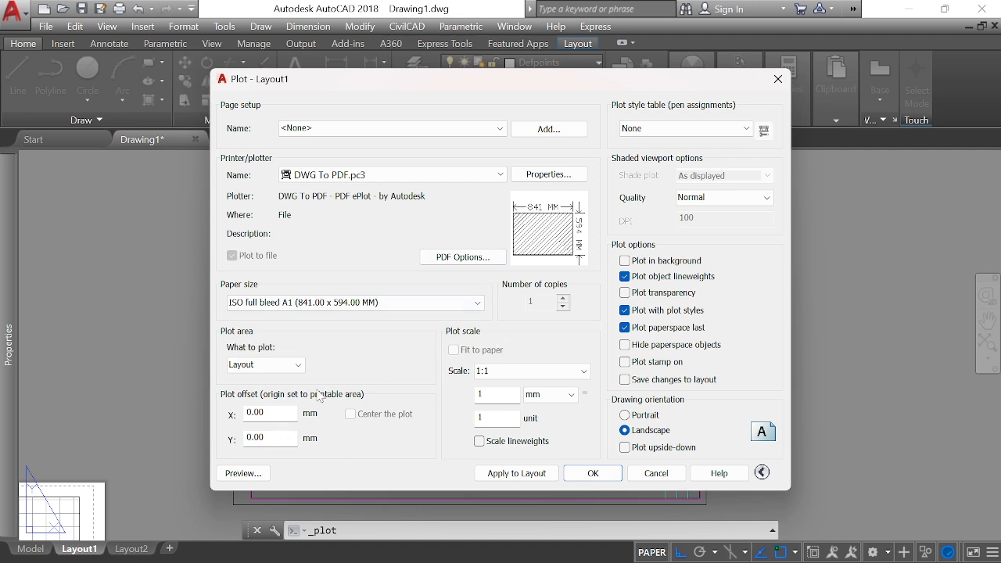
Step: Set the plot area to a window spanning opposite corners of the sheet's outer frame
mouse_move(556, 227)
click(297, 365)
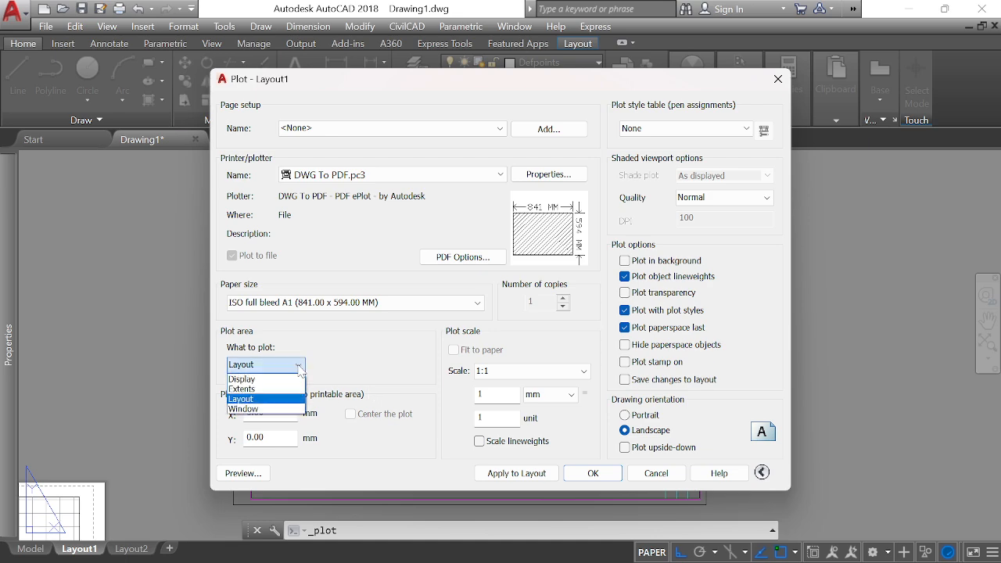
click(248, 409)
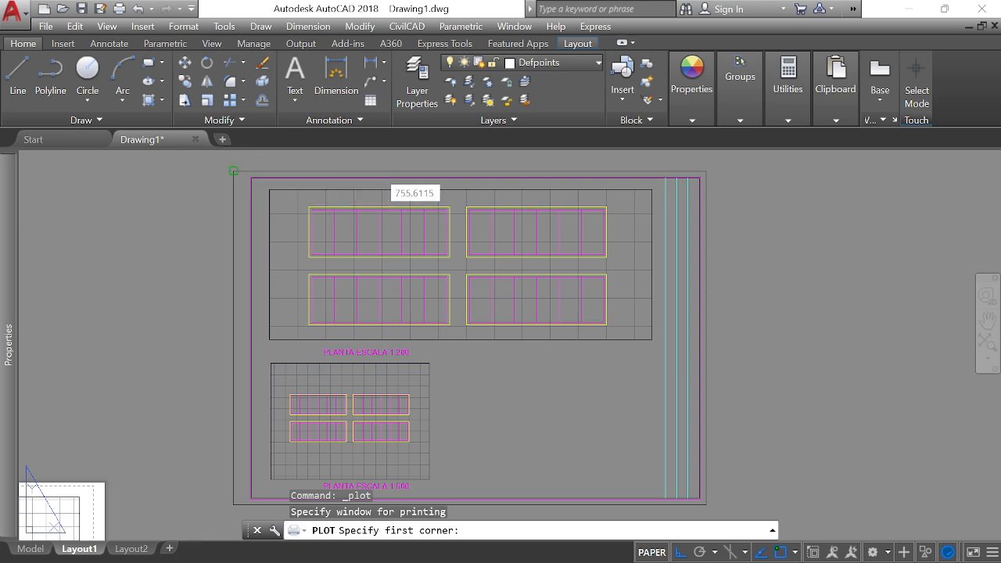
click(233, 171)
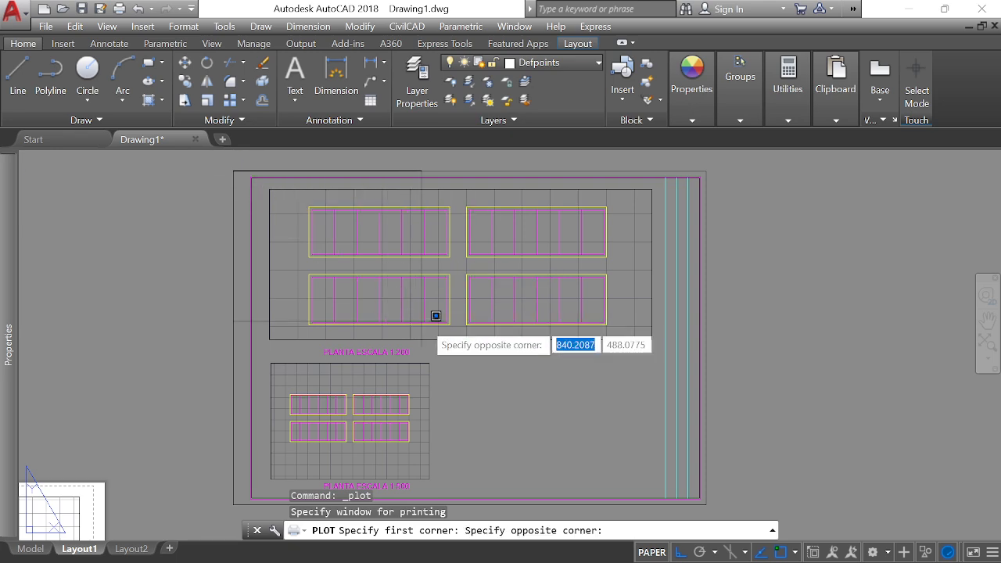
click(714, 496)
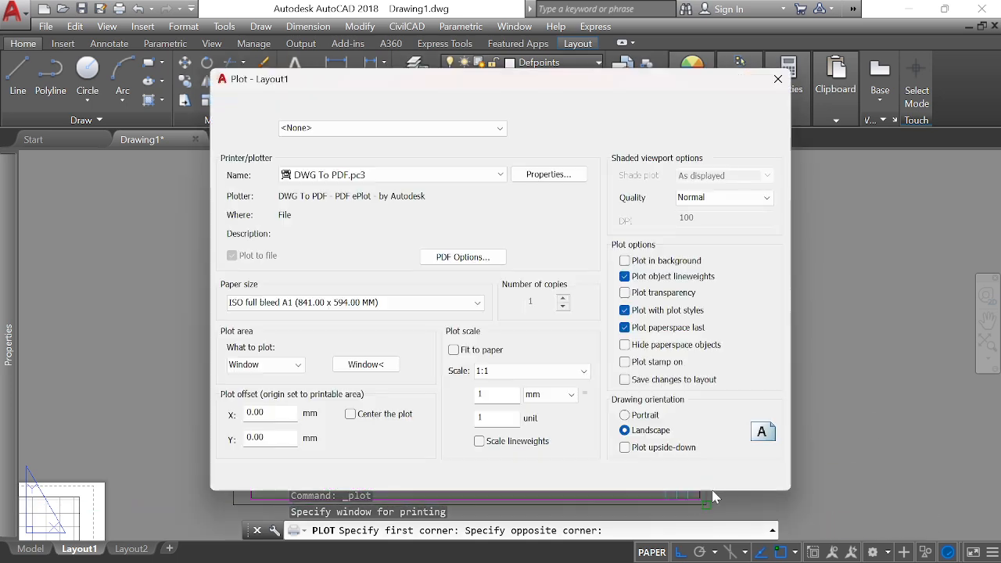
Step: Preview the plot and examine the sheet's margins and border at its corners and along its edges
click(243, 473)
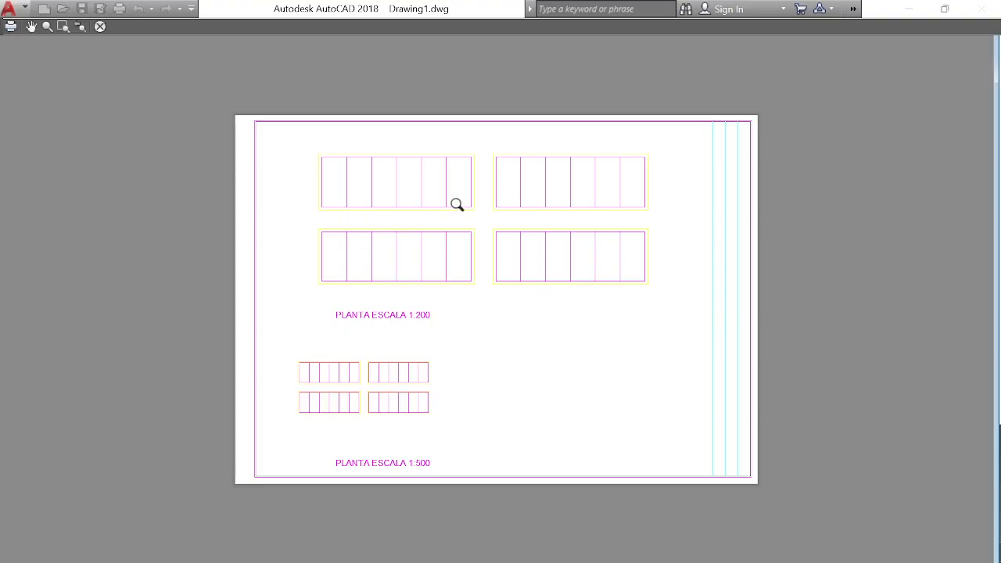
scroll(456, 204, up, 6)
scroll(594, 208, down, 4)
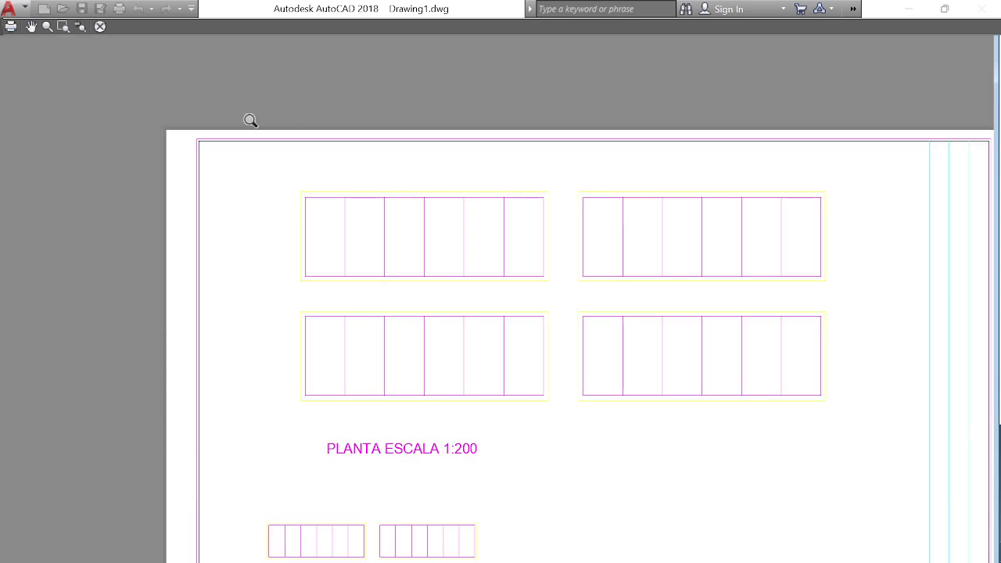
scroll(250, 120, up, 10)
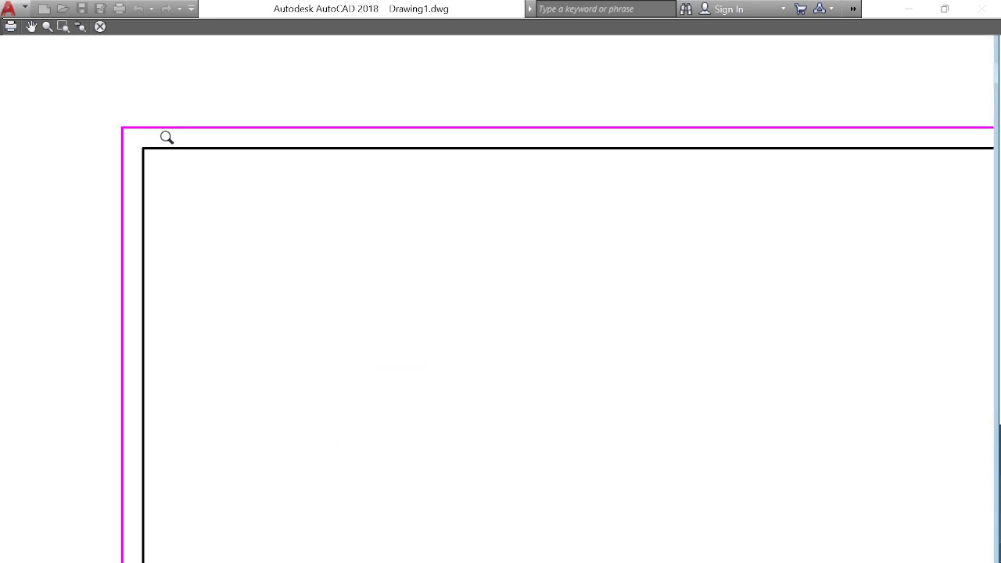
scroll(148, 117, down, 17)
scroll(530, 135, up, 4)
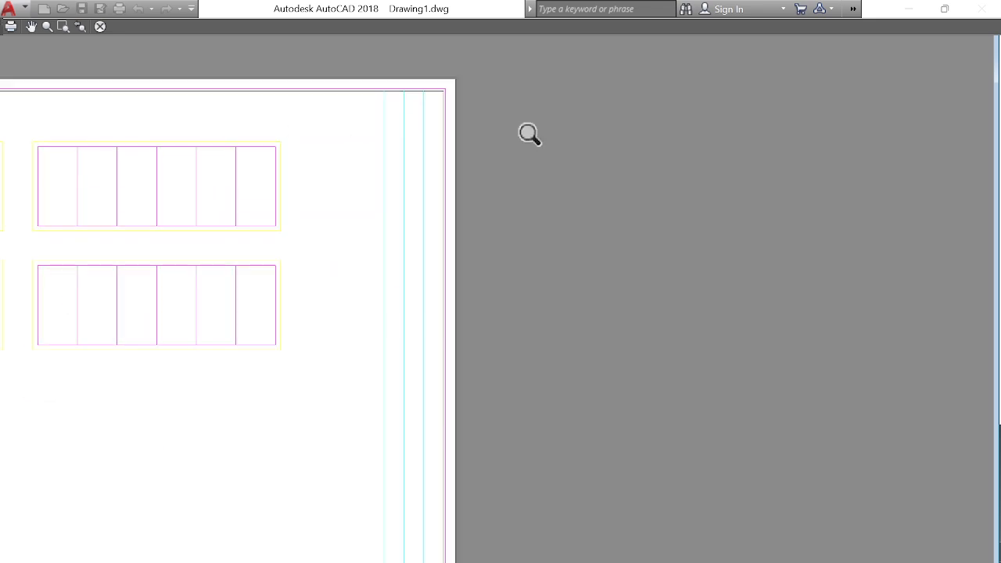
scroll(416, 130, up, 4)
scroll(527, 139, down, 8)
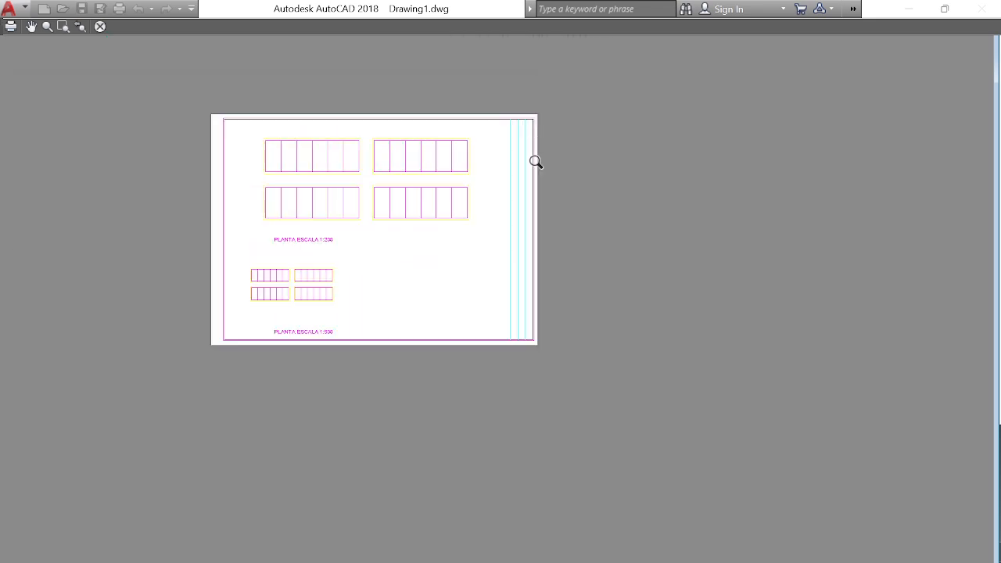
scroll(529, 347, up, 10)
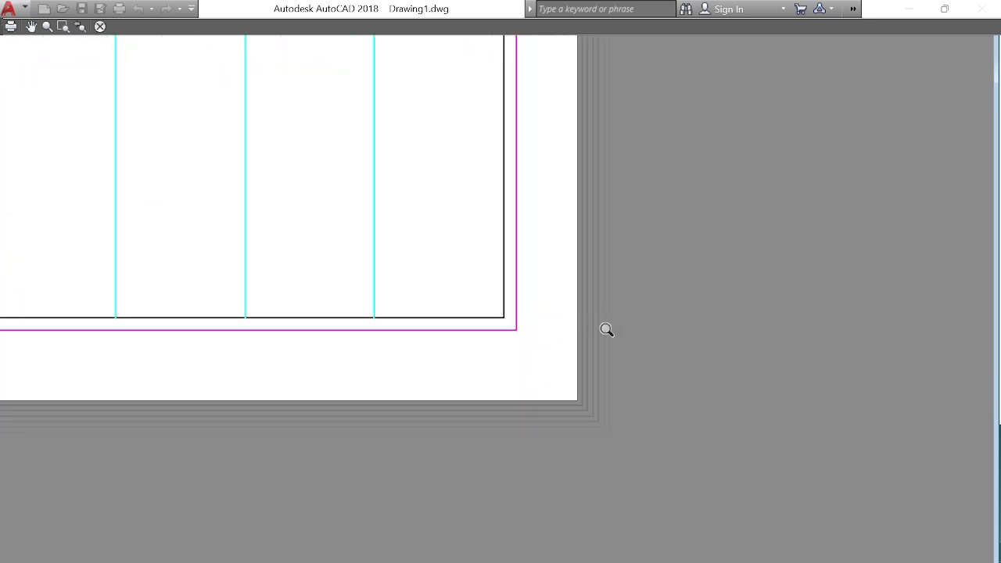
scroll(607, 329, down, 8)
scroll(289, 341, up, 8)
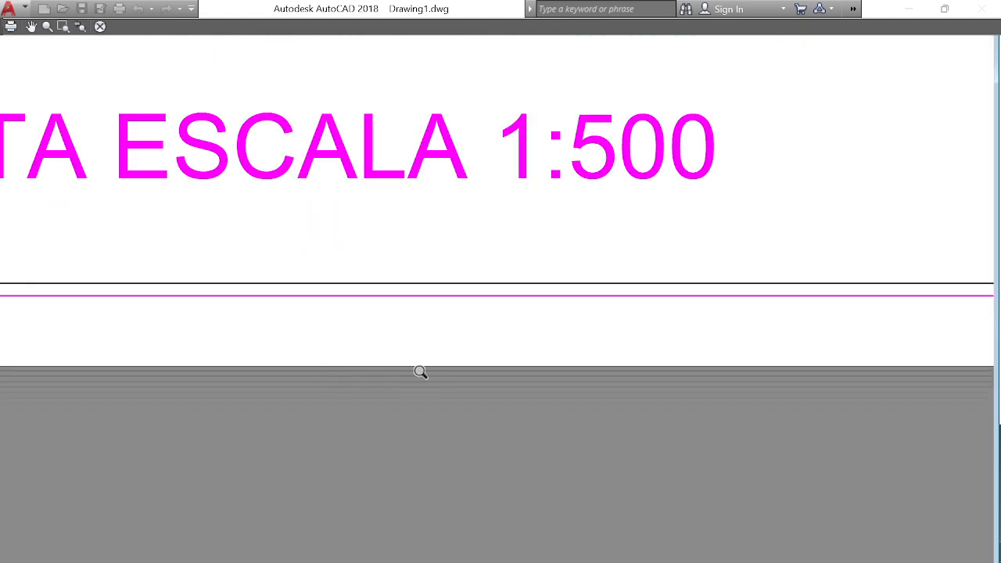
scroll(477, 376, down, 6)
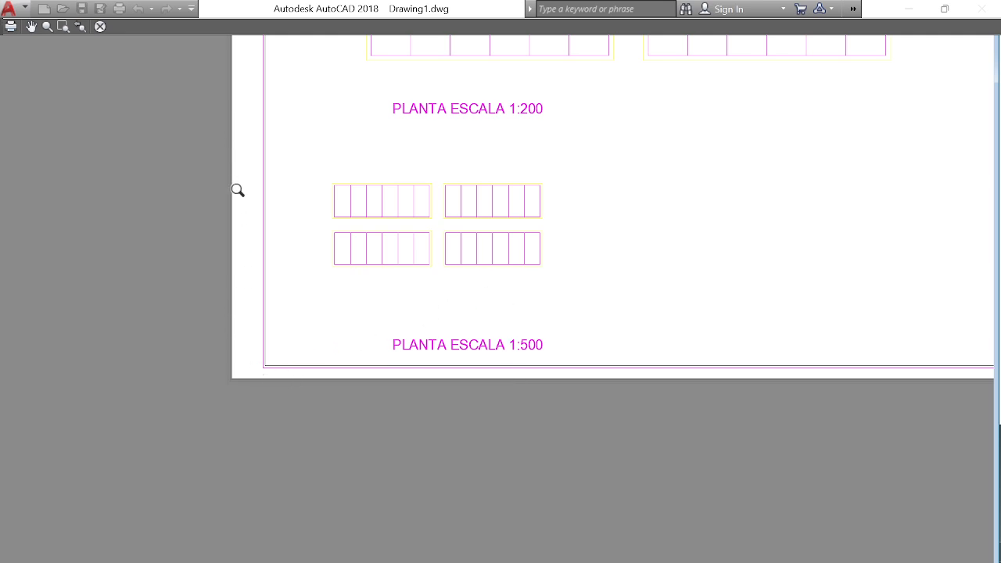
scroll(364, 340, down, 5)
scroll(402, 177, up, 3)
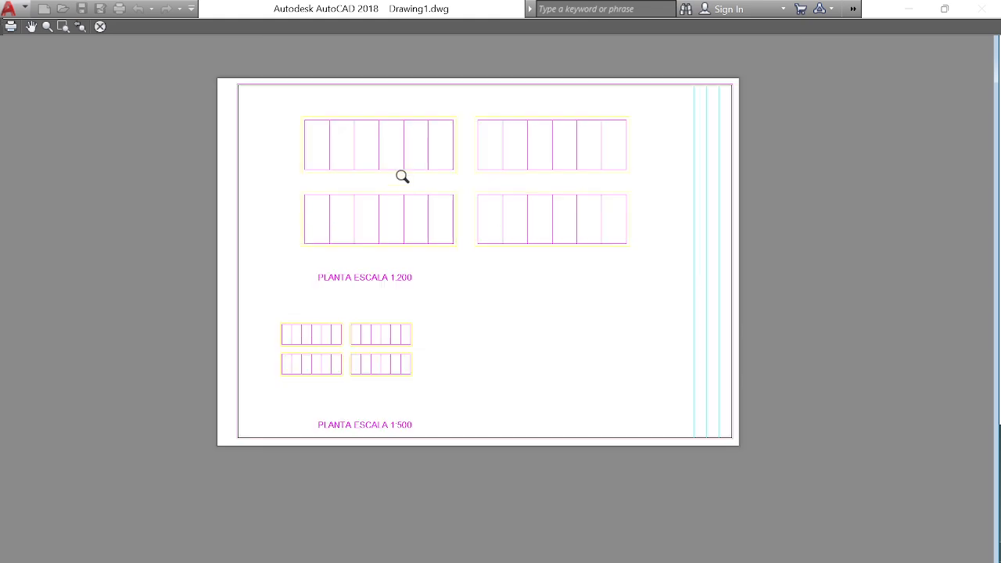
Step: Compare the lot blocks and titles at 1:200 and 1:500 in the plot preview, and return to the plot settings
scroll(415, 157, up, 3)
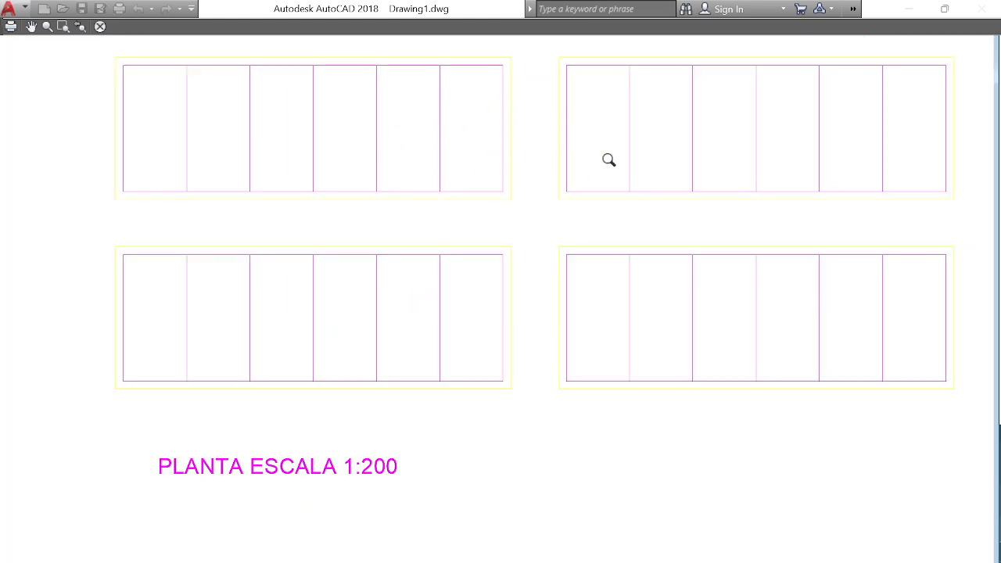
scroll(647, 158, down, 3)
scroll(511, 280, up, 3)
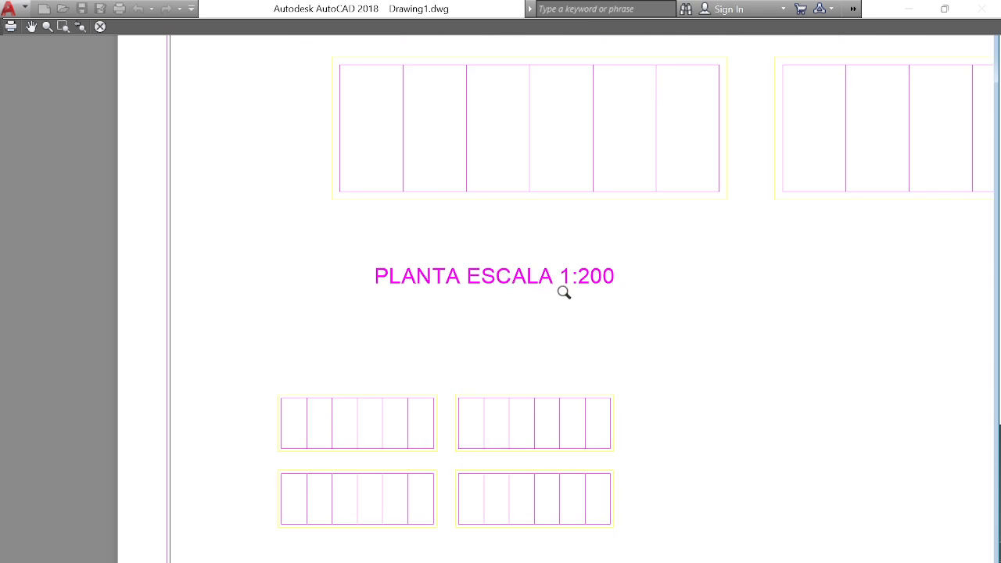
scroll(600, 278, up, 3)
scroll(650, 247, down, 5)
scroll(595, 268, up, 3)
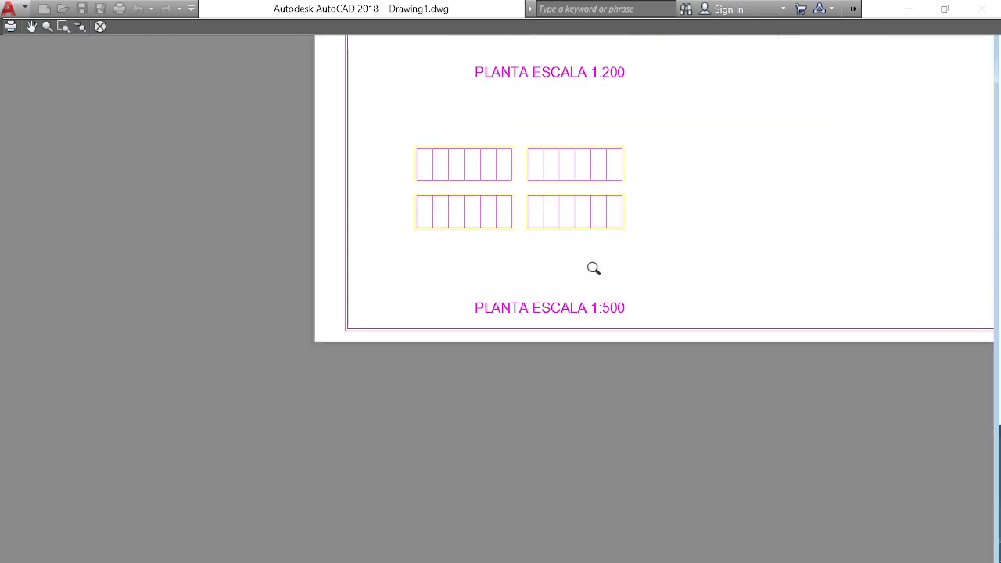
scroll(578, 201, up, 3)
scroll(512, 259, down, 4)
scroll(526, 177, up, 3)
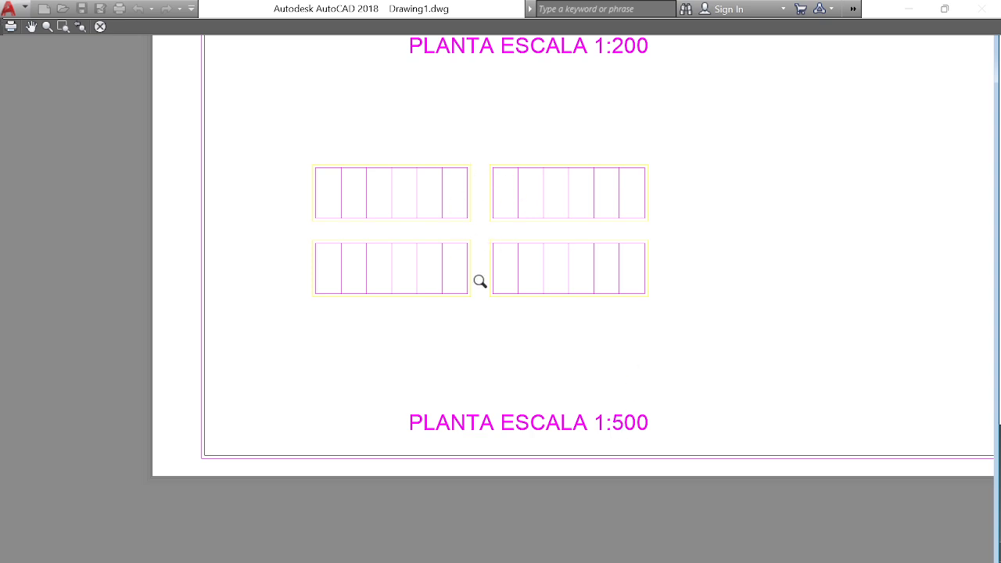
scroll(432, 342, down, 2)
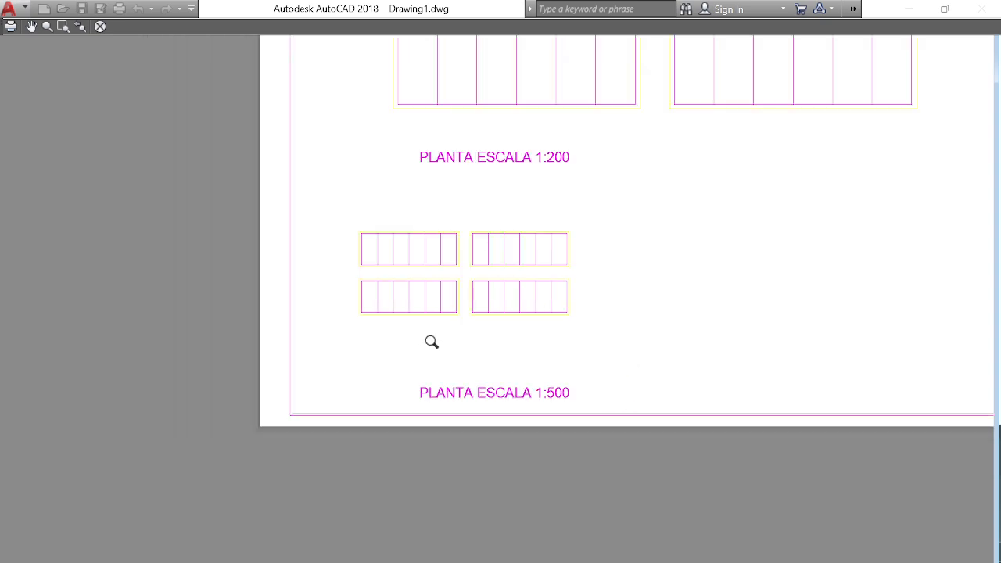
scroll(431, 342, down, 2)
scroll(477, 324, down, 2)
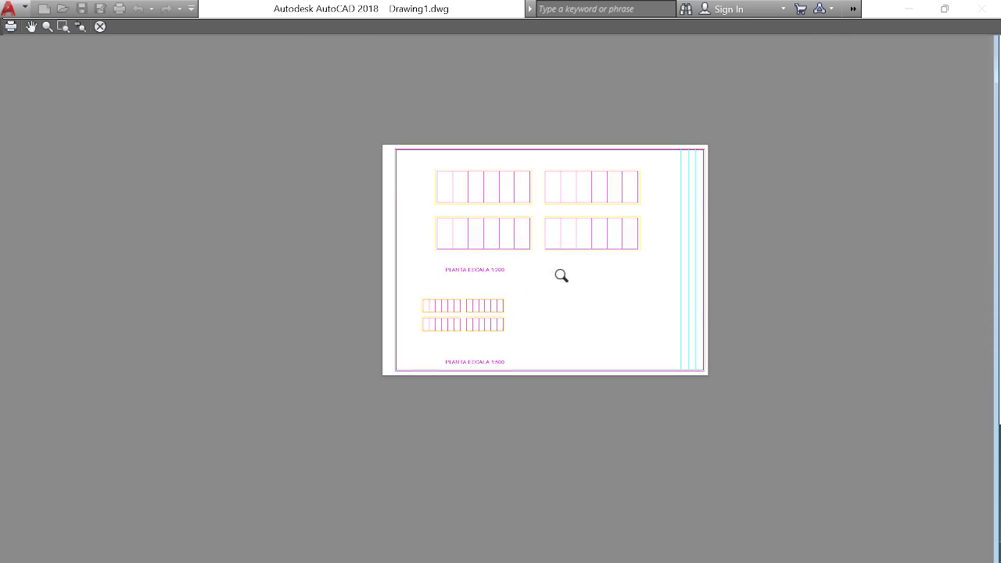
scroll(677, 185, up, 2)
right_click(661, 192)
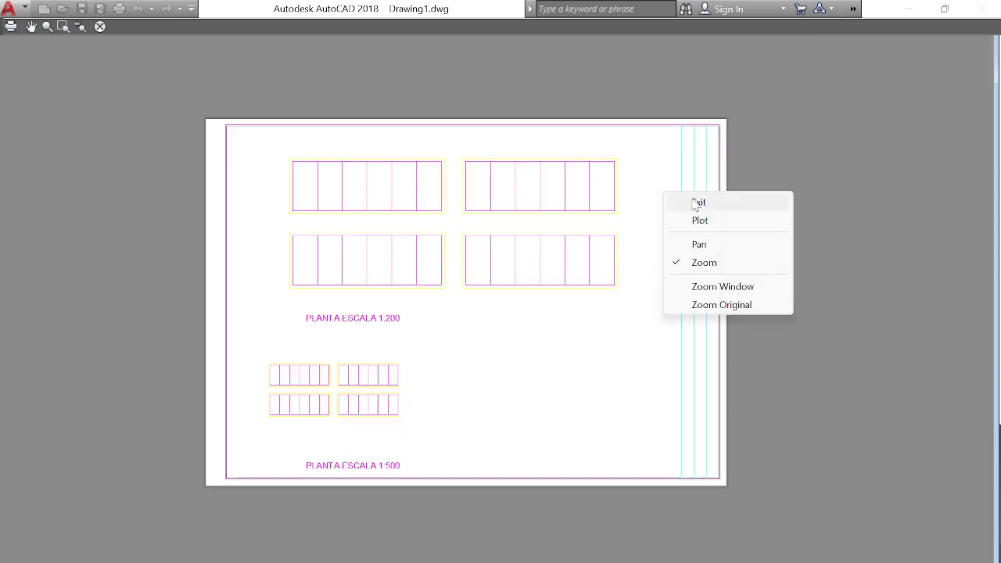
click(688, 201)
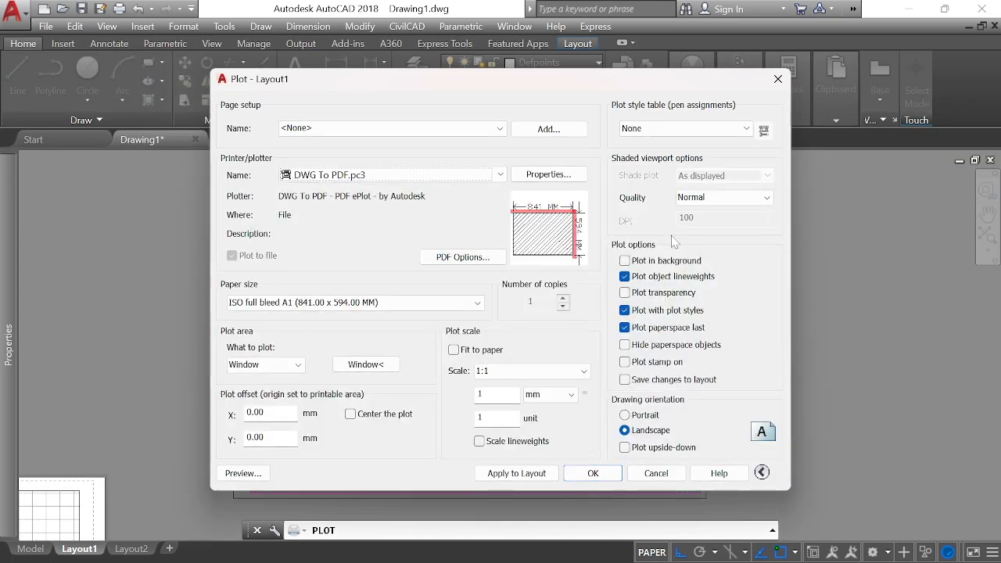
Step: Assign the monochrome.ctb plot style table and preview the sheet, checking the line thickness of the blocks and the border corner
click(746, 132)
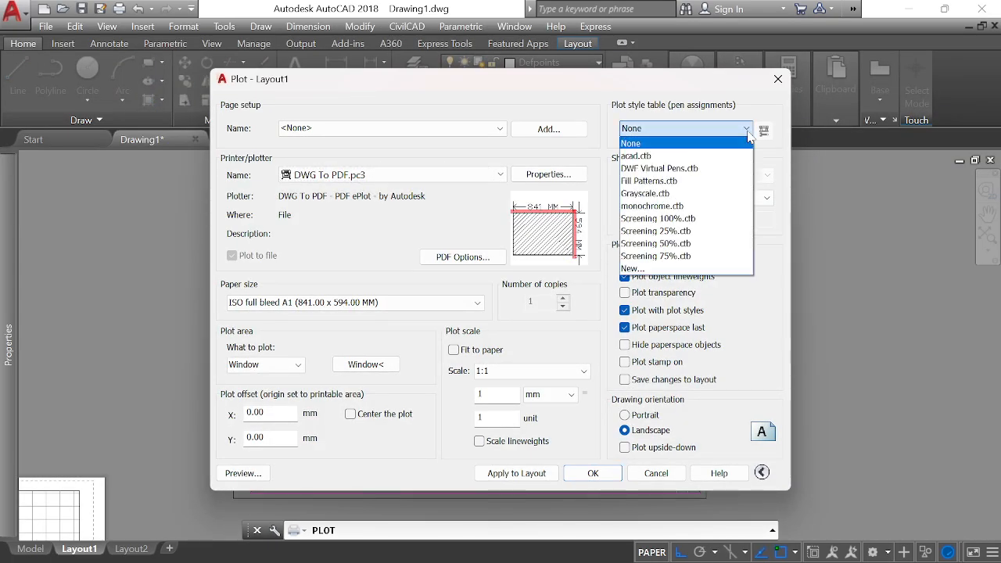
click(654, 207)
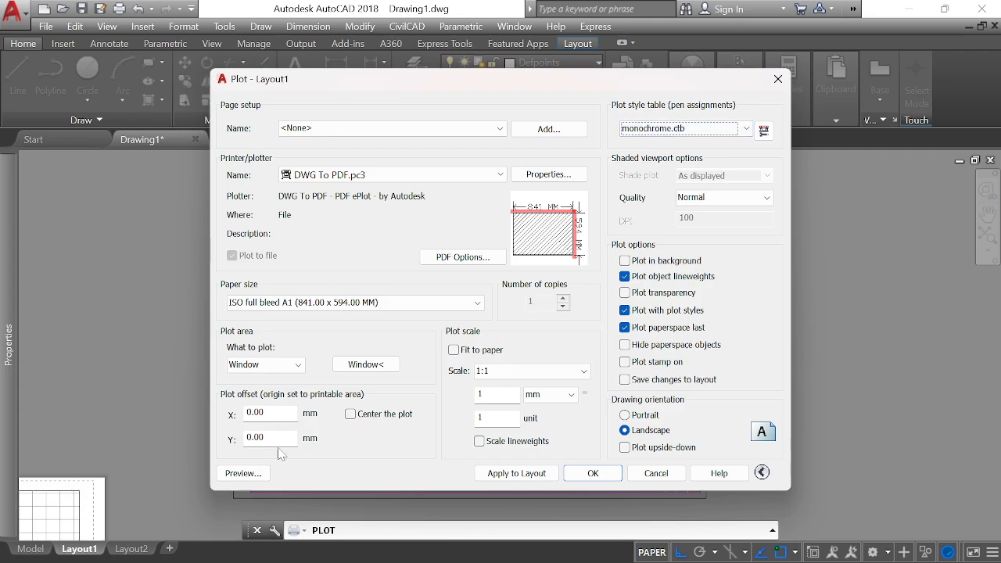
click(243, 473)
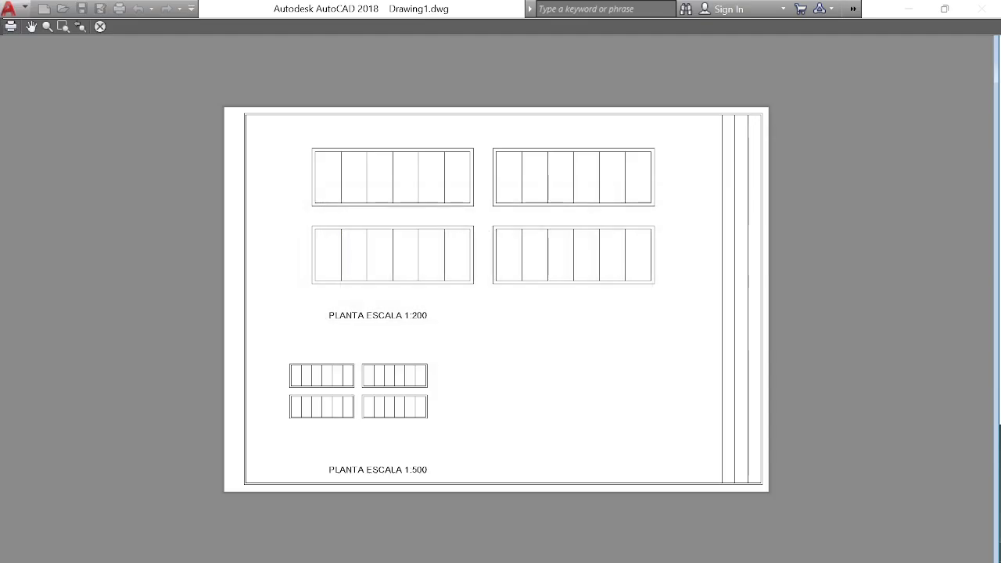
scroll(313, 145, up, 8)
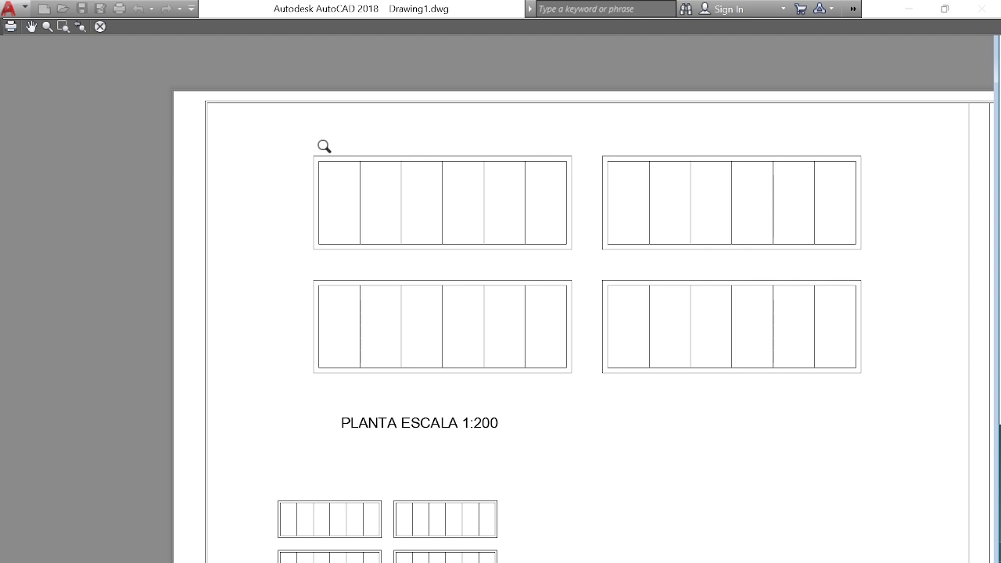
scroll(575, 216, down, 4)
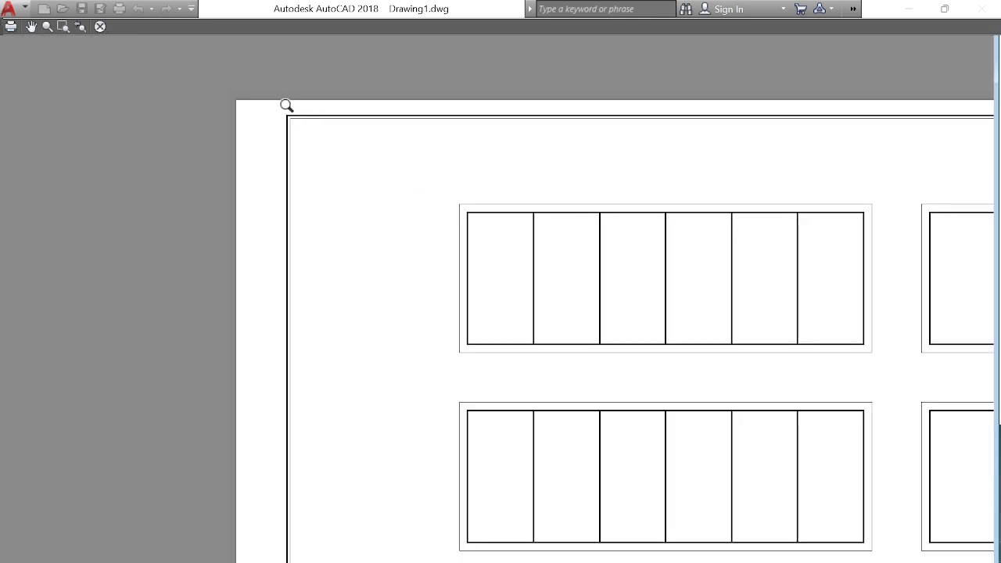
scroll(290, 123, up, 10)
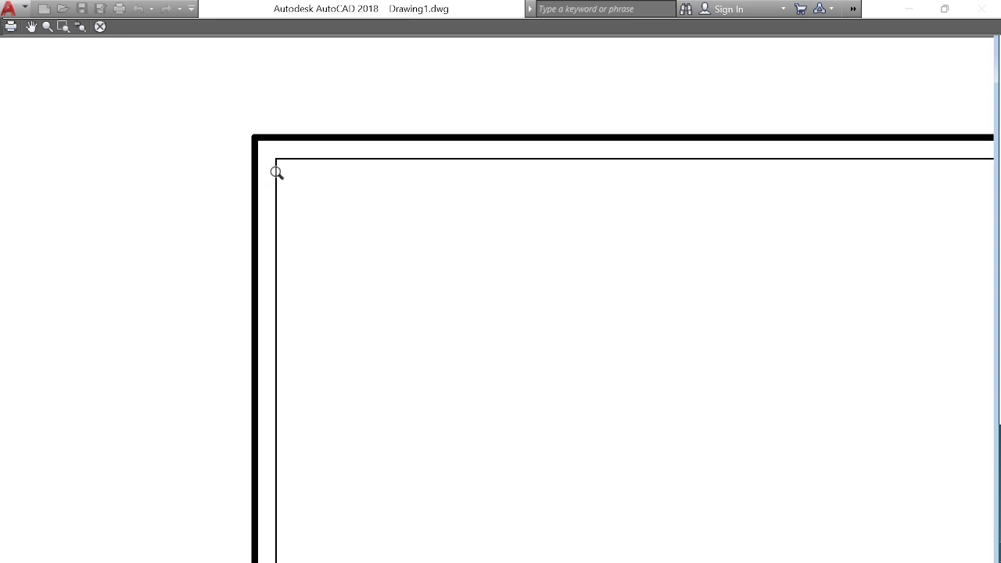
scroll(275, 176, down, 3)
scroll(285, 188, up, 3)
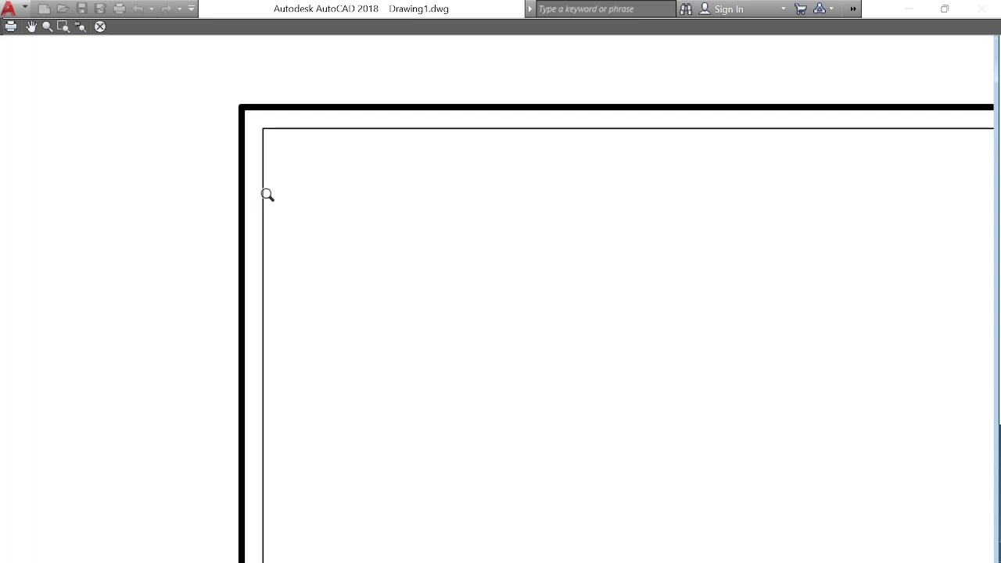
Step: Compare the line thickness of the upper lot blocks, their viewport frames and the sheet border's upper corners in the plot preview
scroll(277, 161, down, 4)
scroll(485, 212, up, 6)
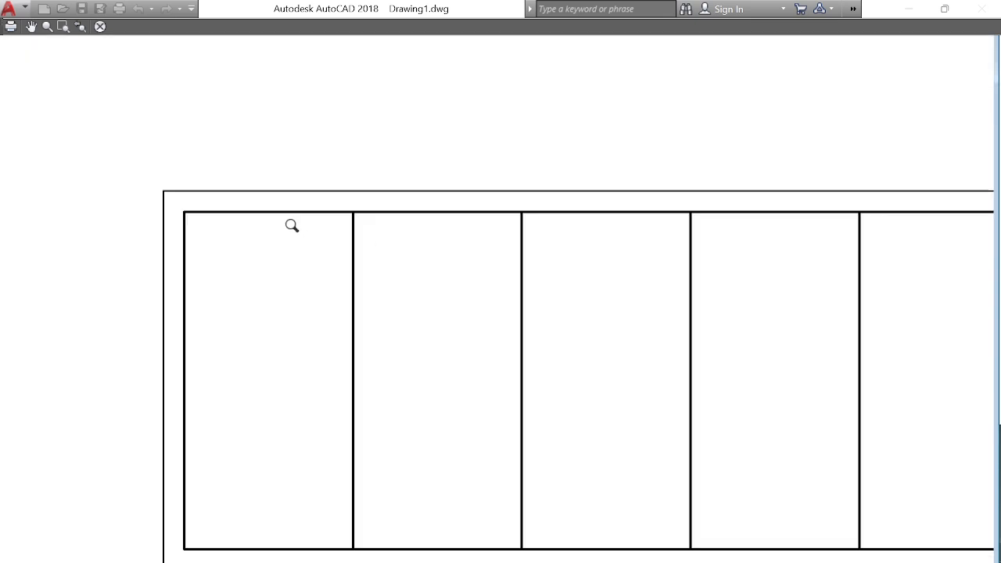
scroll(211, 221, up, 2)
scroll(446, 193, down, 2)
scroll(281, 212, up, 4)
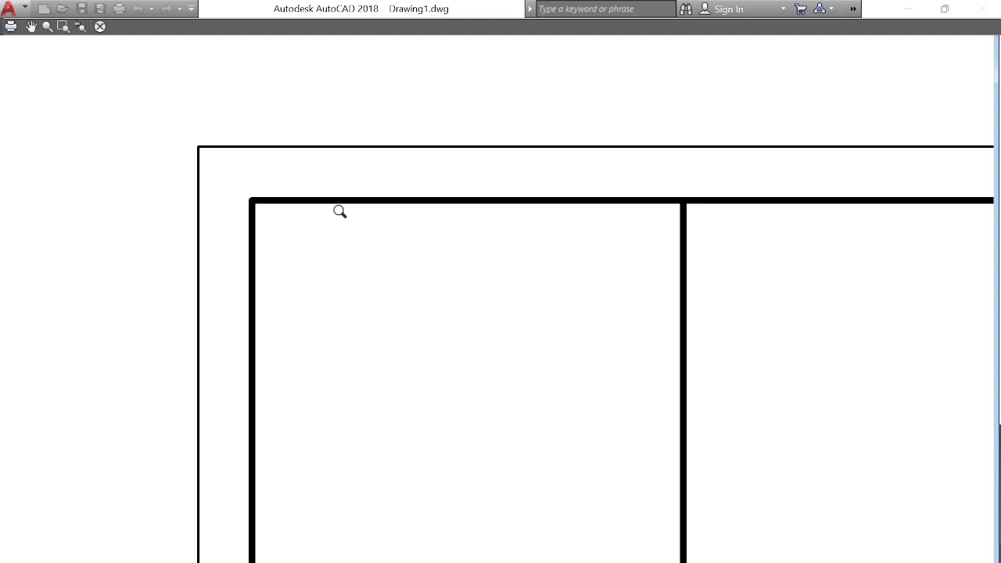
scroll(324, 187, down, 3)
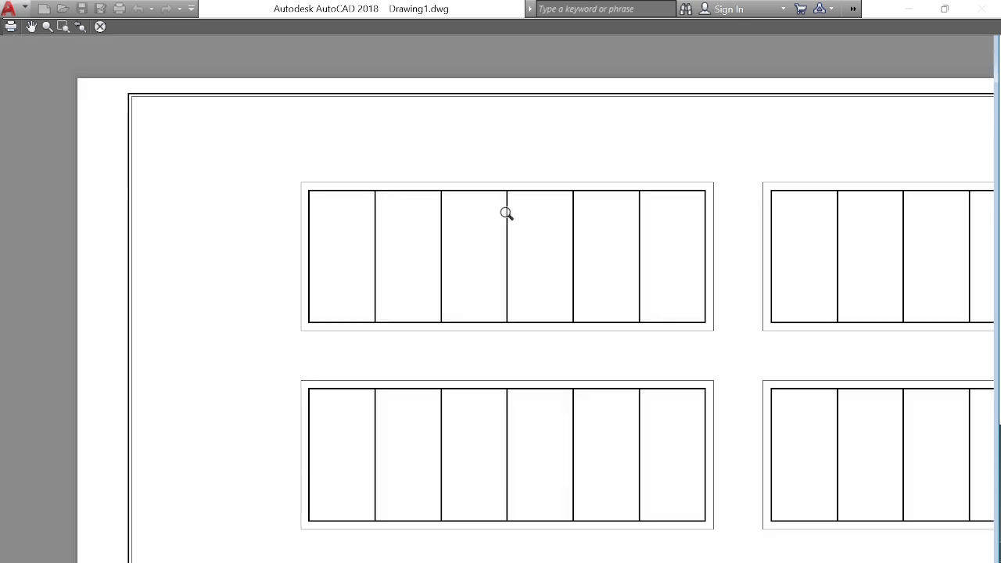
scroll(505, 212, down, 1)
scroll(449, 190, down, 3)
scroll(641, 117, up, 5)
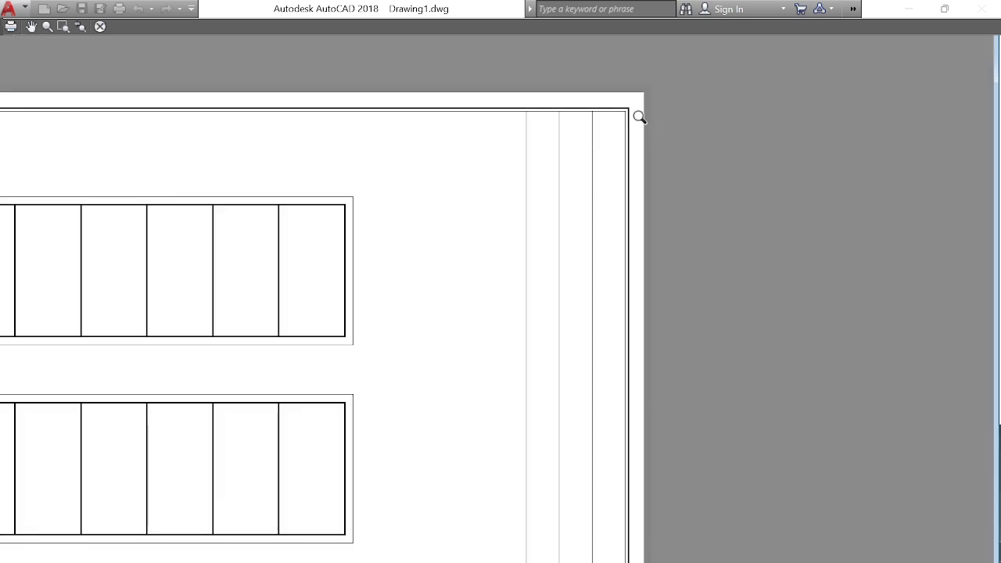
scroll(605, 115, up, 4)
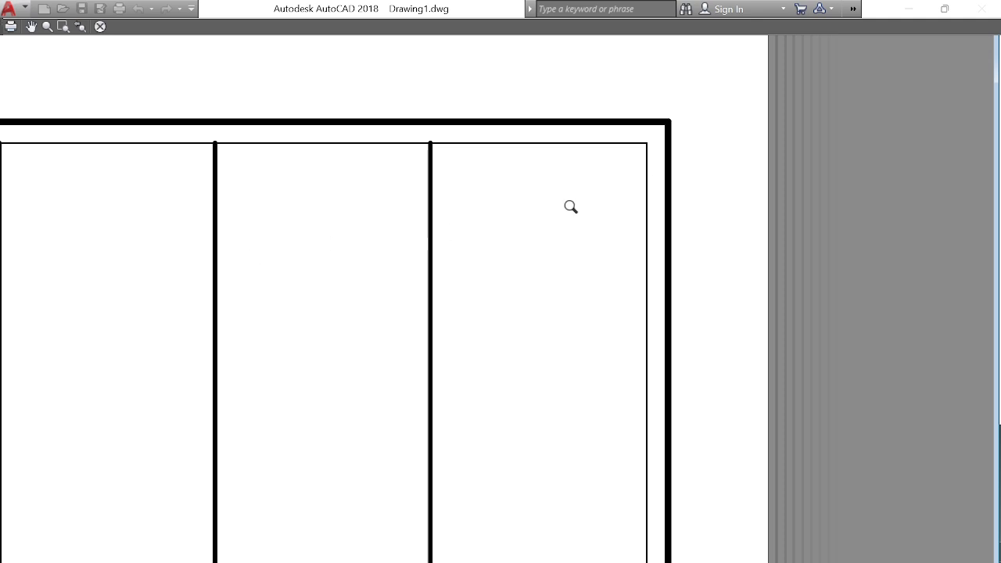
Step: Examine the 1:200 blocks up close and the arrangement of both scaled plans on the whole sheet in the plot preview
scroll(670, 147, down, 6)
scroll(445, 205, up, 6)
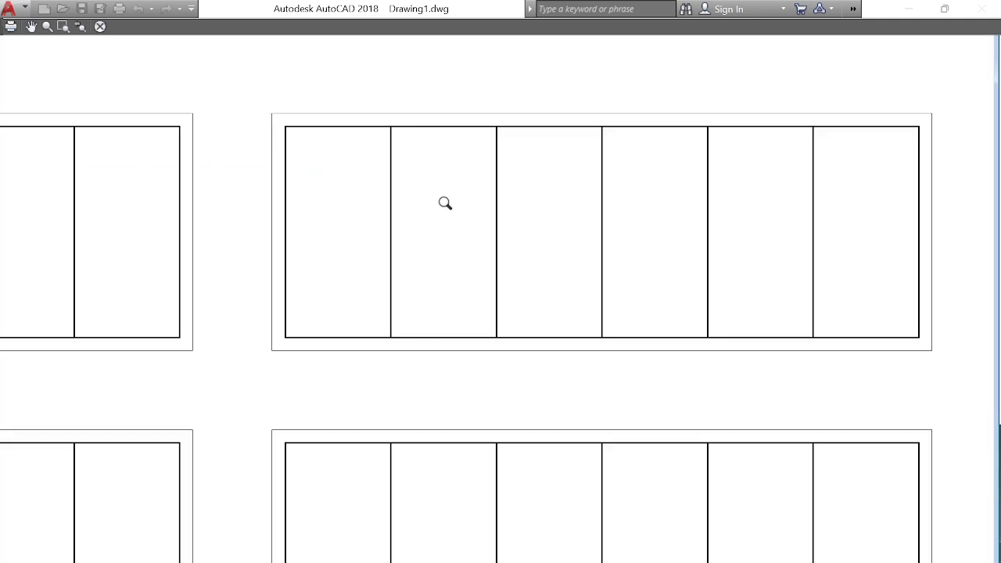
scroll(659, 195, down, 4)
scroll(618, 205, down, 3)
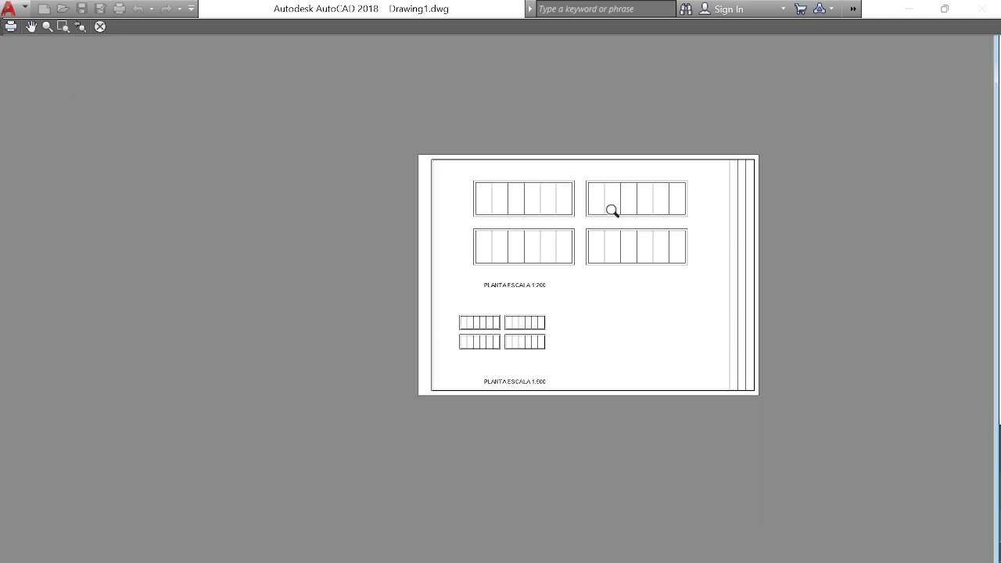
scroll(558, 313, up, 3)
scroll(550, 315, down, 3)
scroll(669, 224, up, 2)
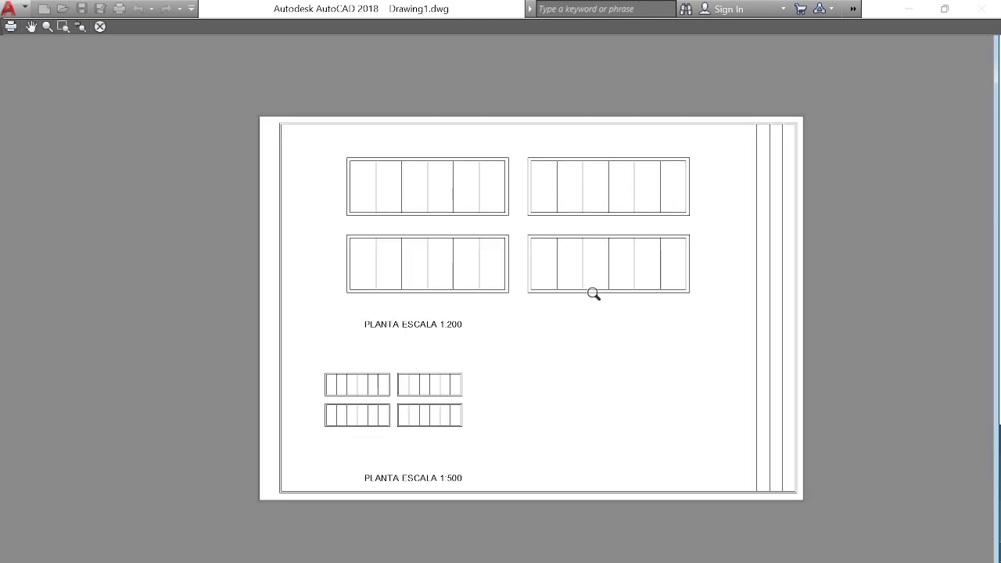
scroll(571, 346, up, 2)
scroll(537, 299, down, 2)
Step: Plot the sheet from the preview and save it as a PDF named FORMATO UNO in the Documents folder
right_click(540, 304)
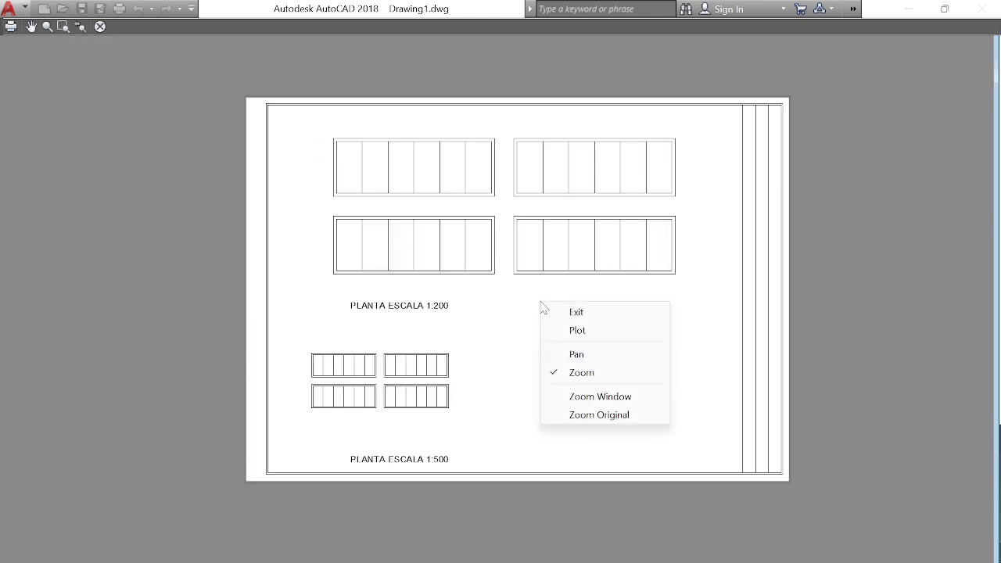
click(631, 333)
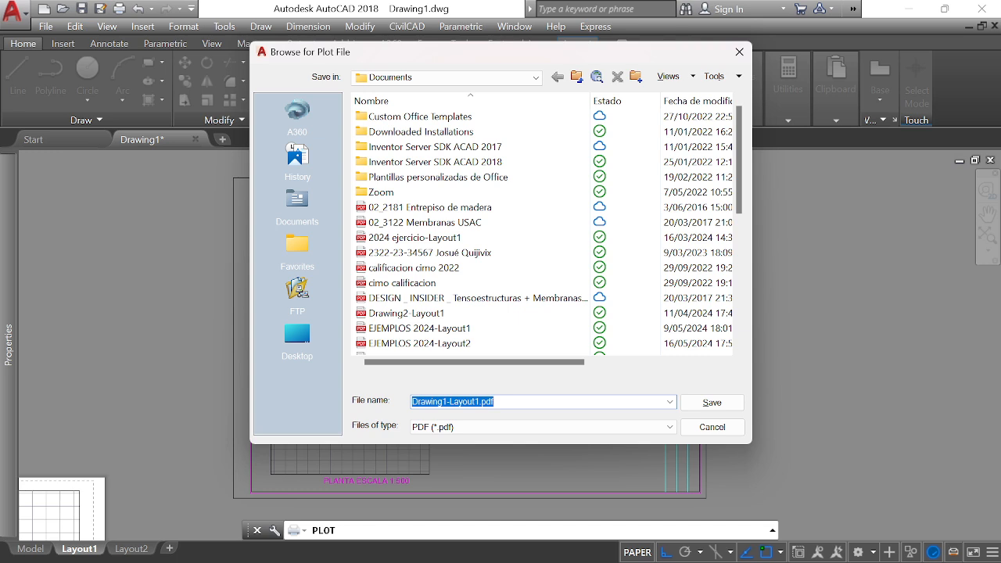
text(FORMATO)
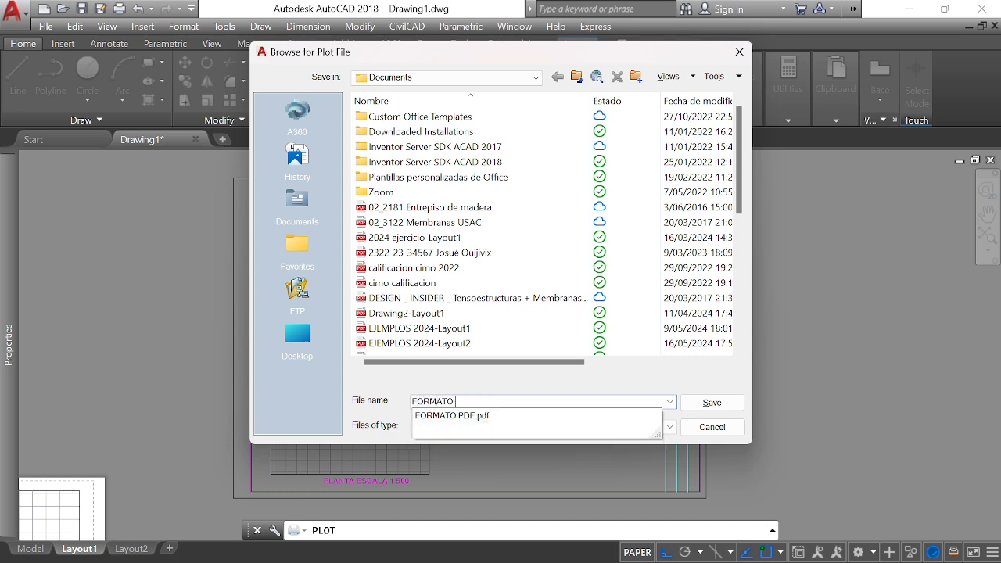
text( UNO)
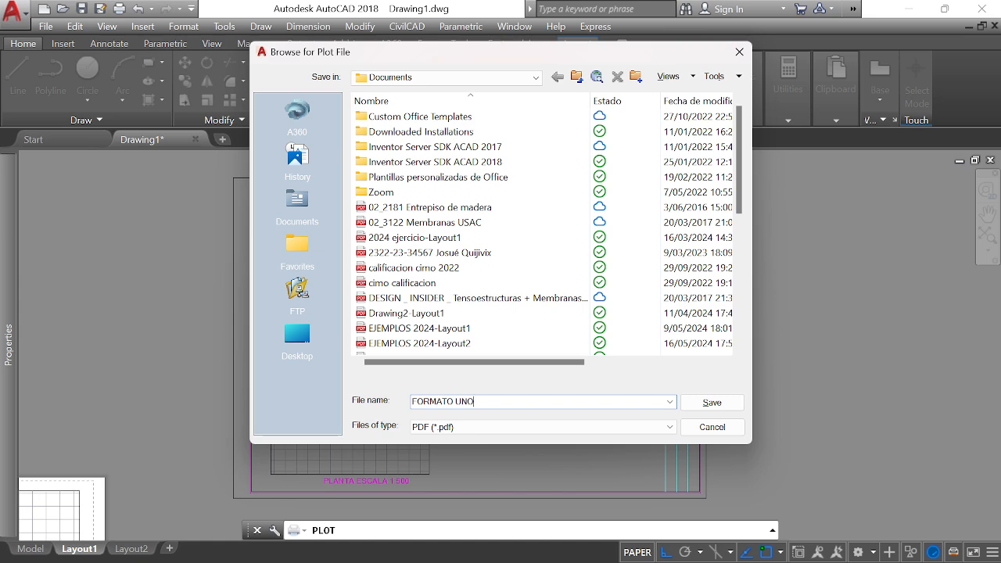
click(718, 403)
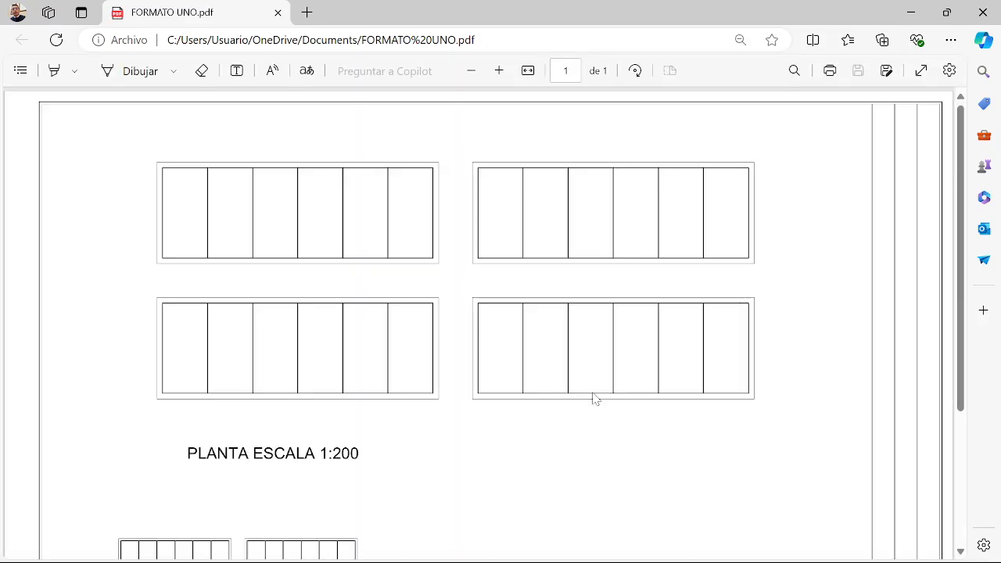
Step: Review the plotted FORMATO UNO.pdf, checking its border, the 1:200 and 1:500 lot blocks and their titles
scroll(585, 295, down, 3)
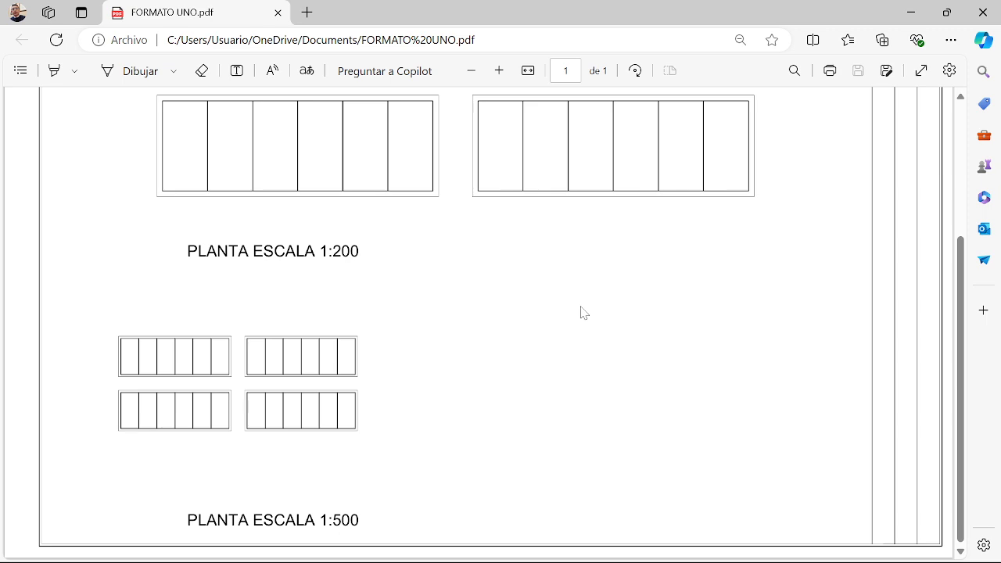
scroll(591, 328, up, 3)
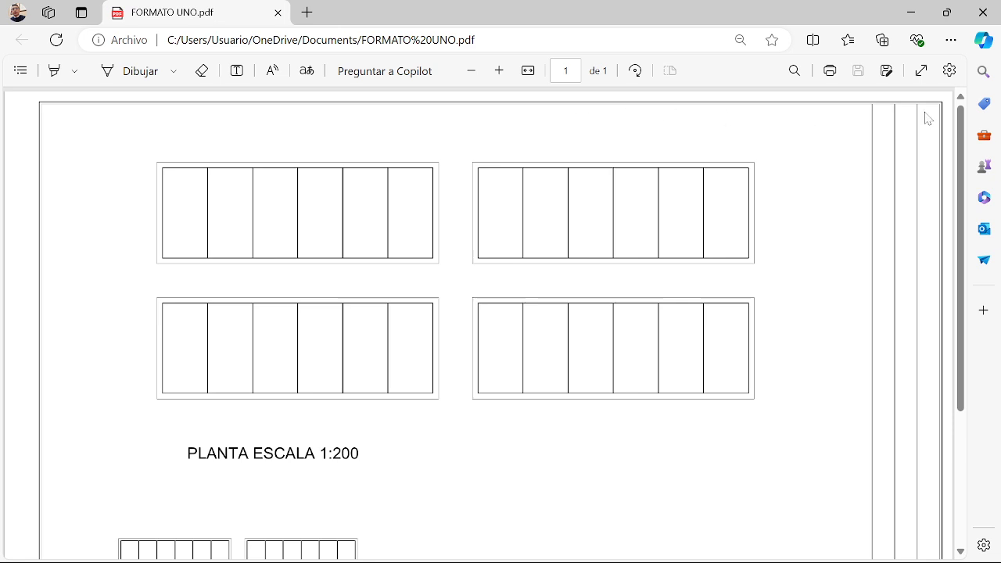
scroll(935, 229, down, 2)
scroll(935, 229, down, 1)
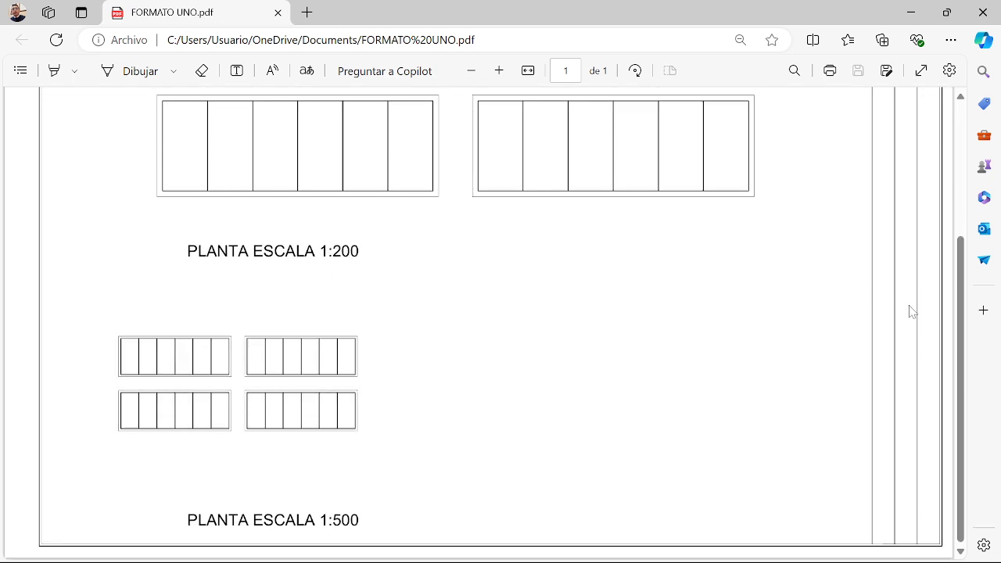
scroll(324, 360, up, 2)
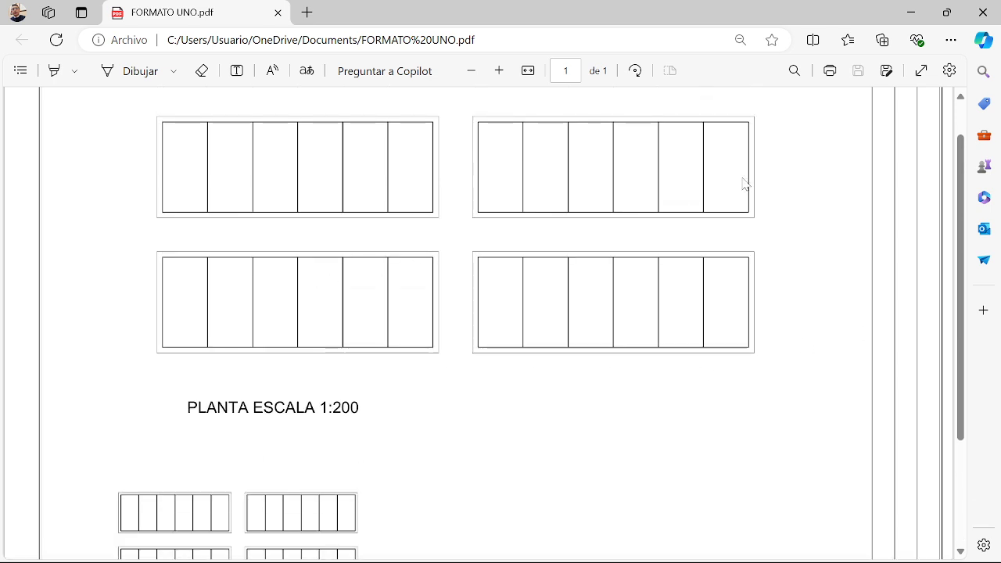
scroll(742, 192, up, 1)
scroll(713, 215, down, 3)
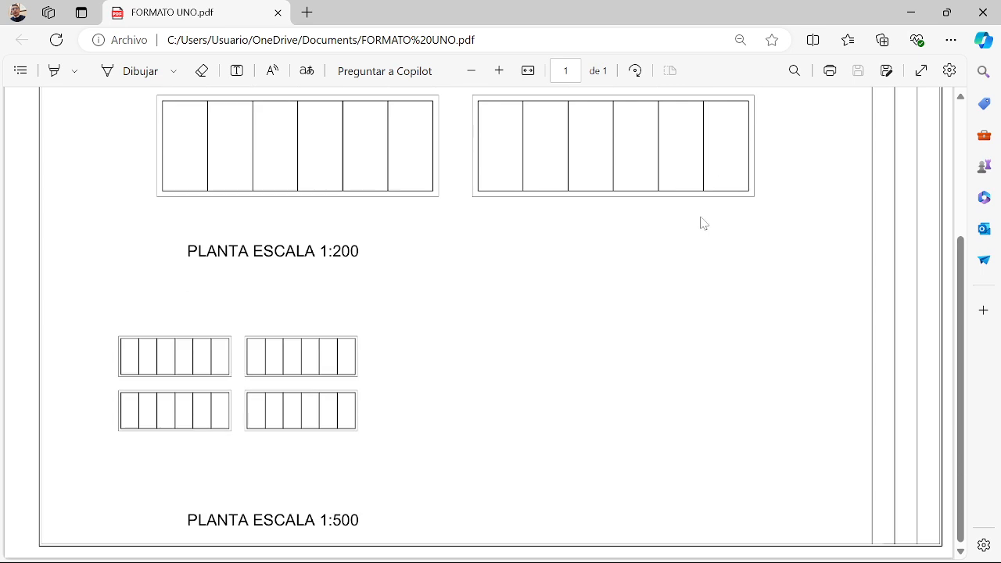